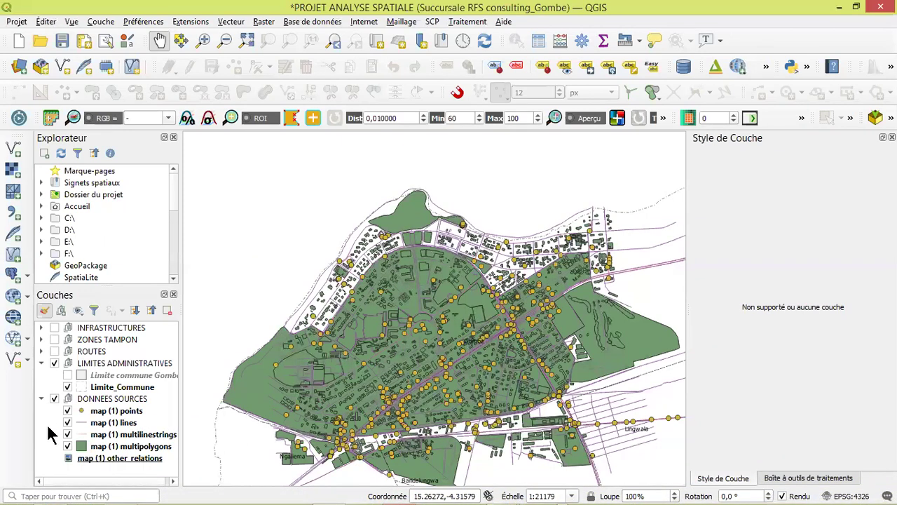
Hide the whole DONNEES SOURCES layer group on the map.
click(67, 410)
click(67, 422)
click(68, 410)
click(67, 422)
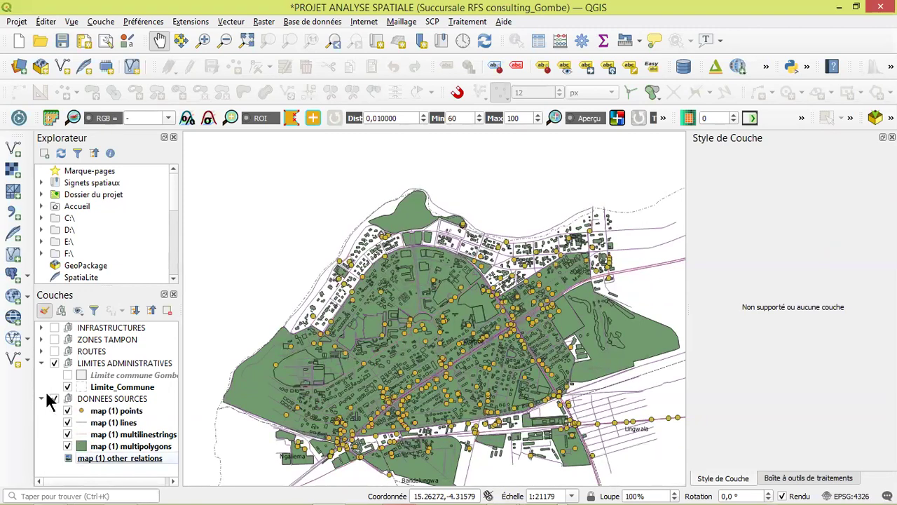
click(51, 396)
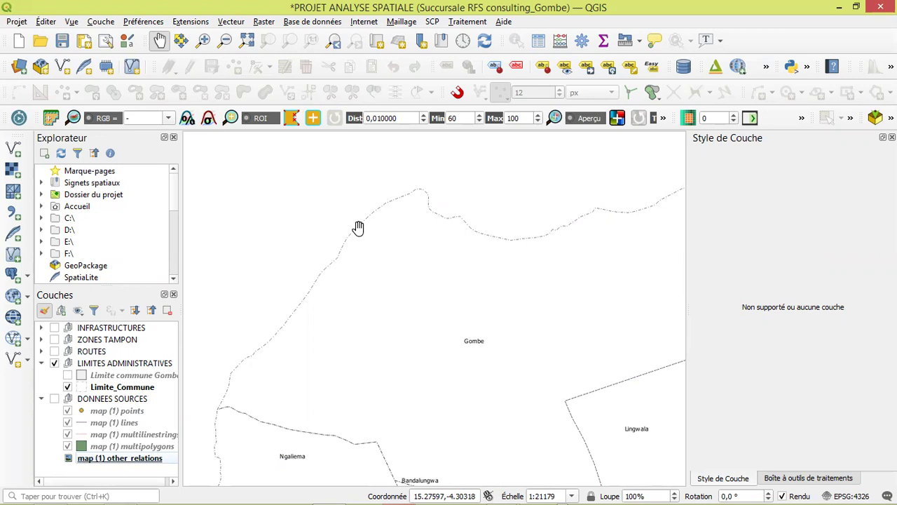
Go through the project's layer groups from INFRASTRUCTURES to DONNEES SOURCES, including the Limite_Commune layer.
click(129, 327)
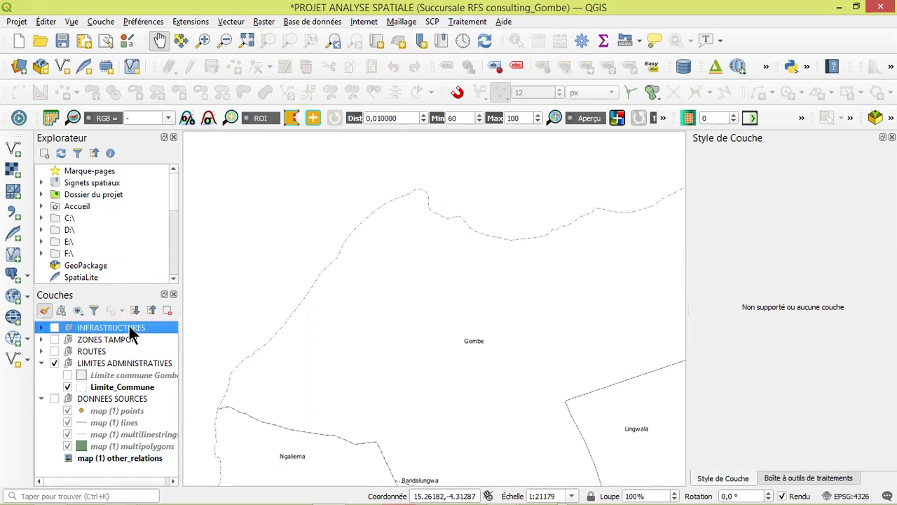
click(127, 339)
click(122, 351)
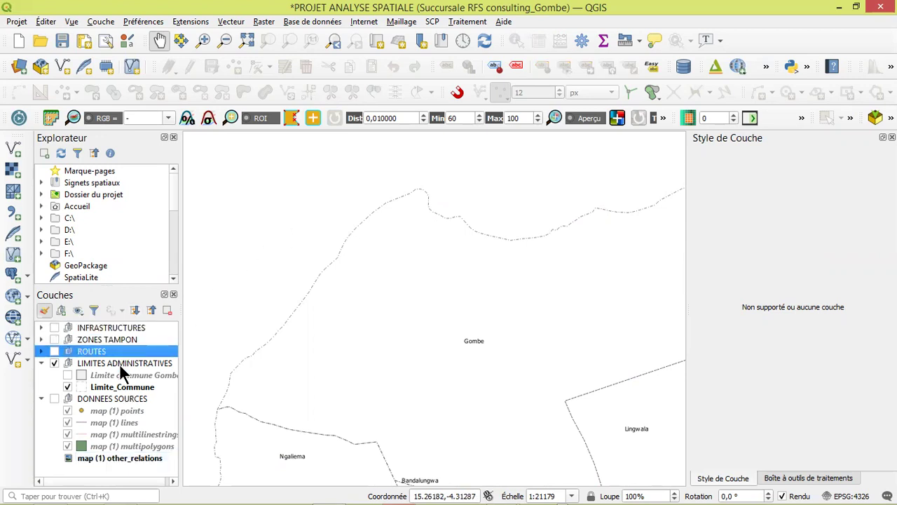
click(119, 363)
click(120, 386)
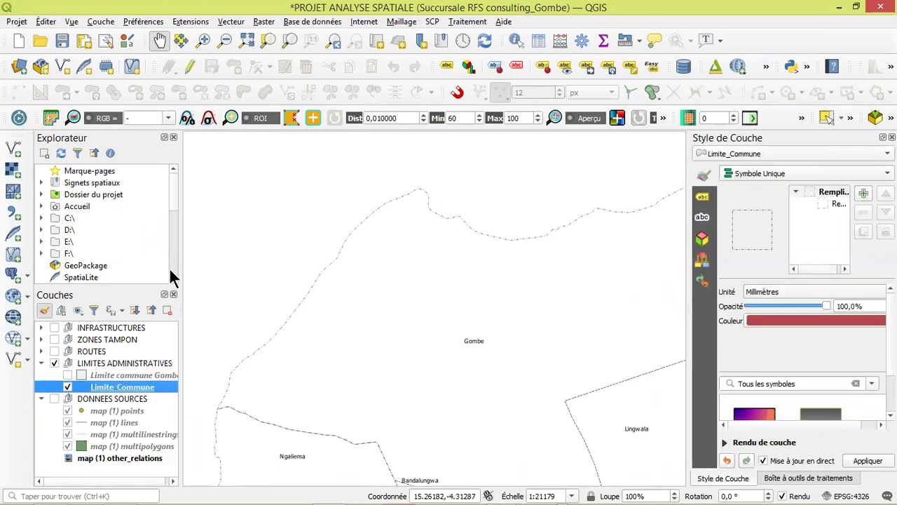
click(89, 398)
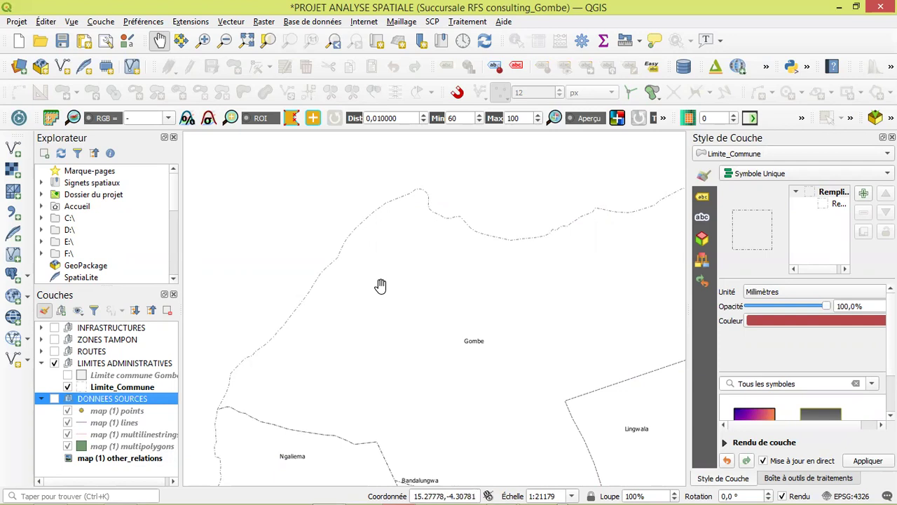
Choose map (1).osm from ANALYSE SPATIALE QGIS\BDD\VECTEURS on the desktop as vector source, and close the data source manager without adding it.
click(13, 151)
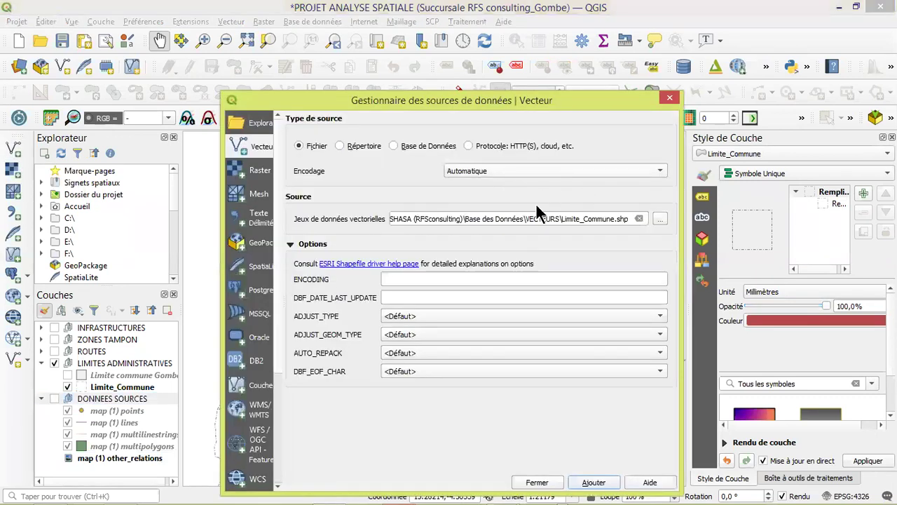
click(659, 219)
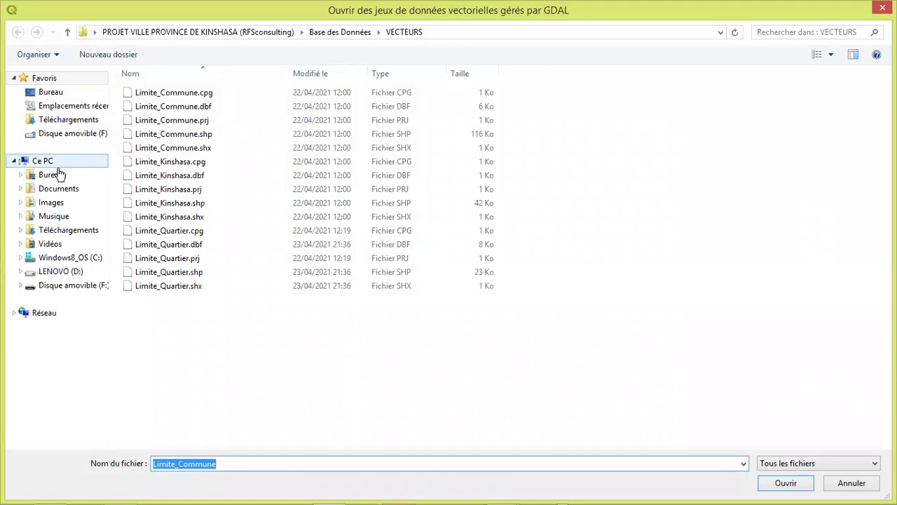
click(57, 179)
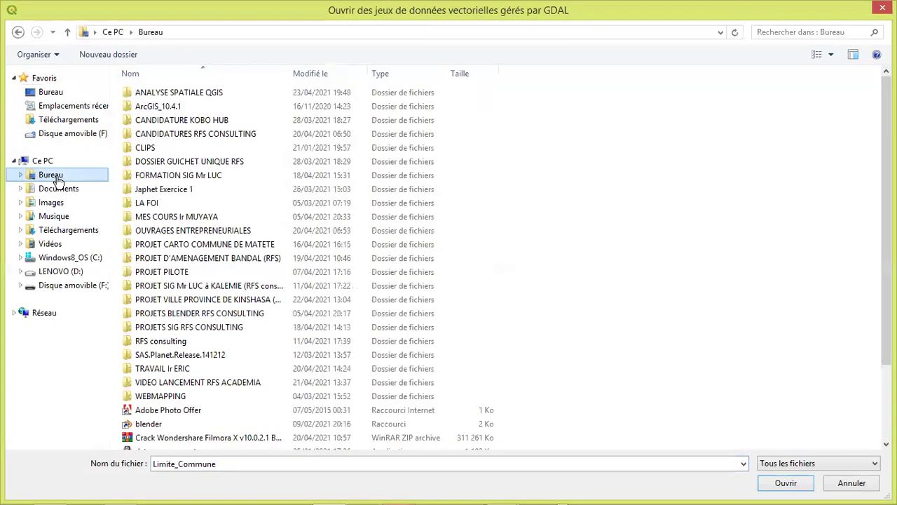
click(187, 92)
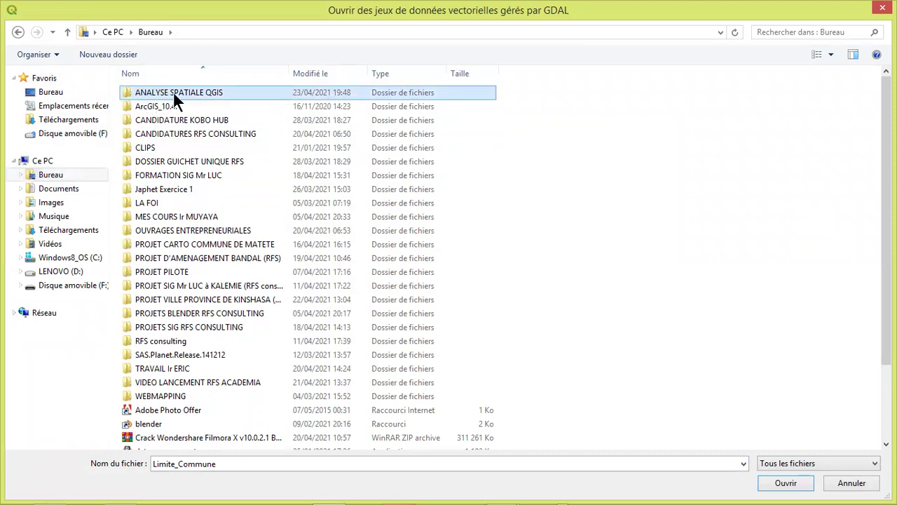
double_click(173, 93)
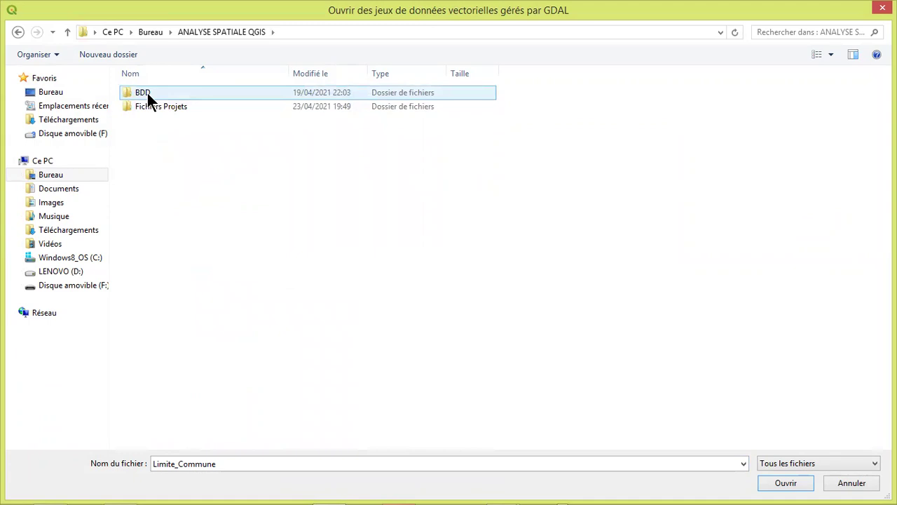
double_click(150, 96)
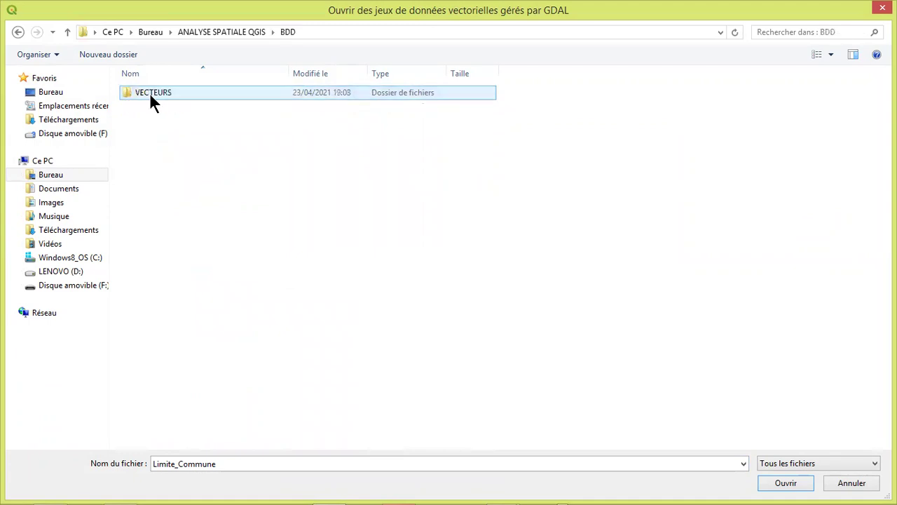
double_click(162, 96)
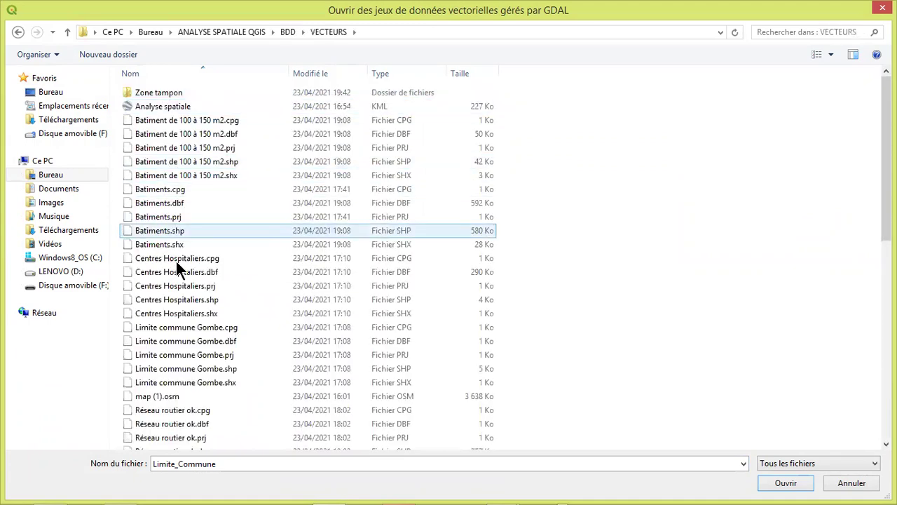
click(164, 398)
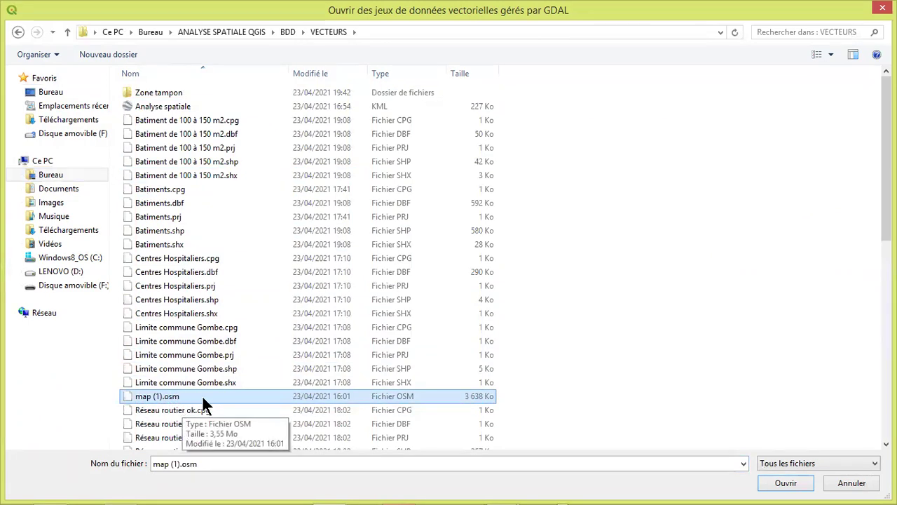
click(774, 482)
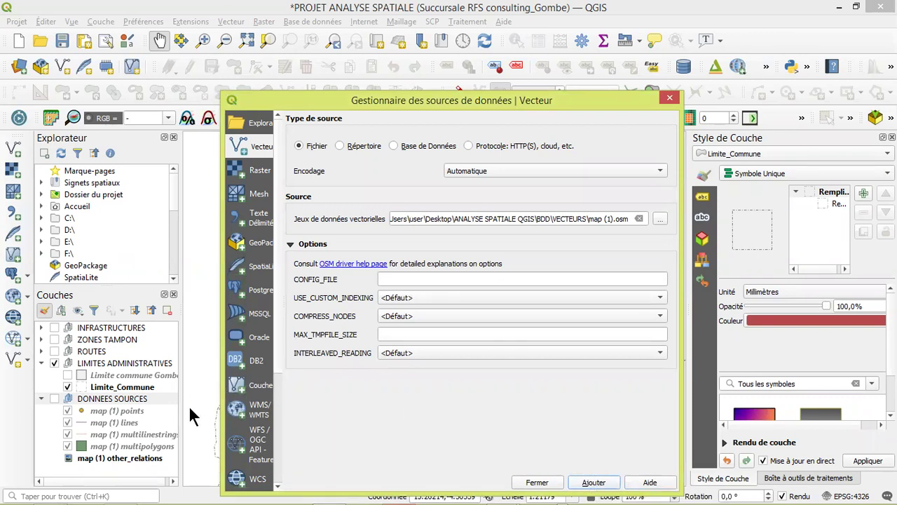
click(669, 98)
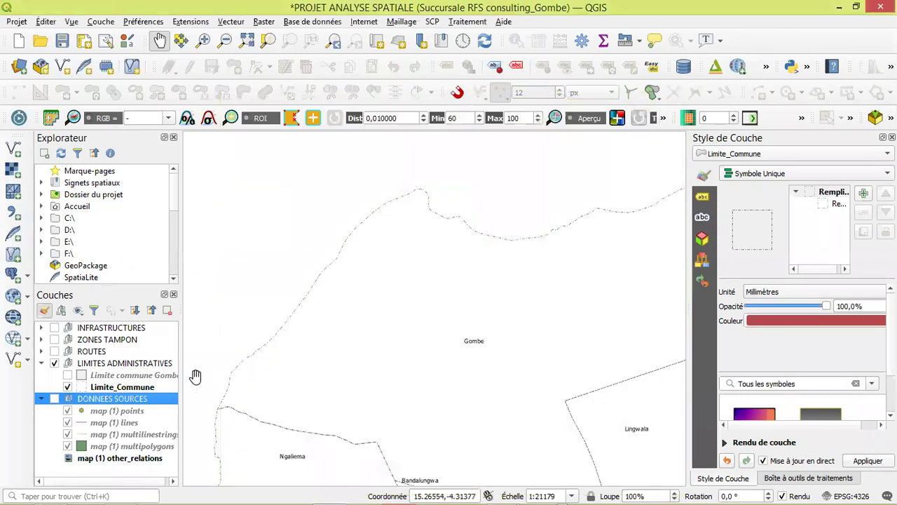
Show the DONNEES SOURCES layer group and examine its points, lines and polygons across the Gombe commune.
click(54, 398)
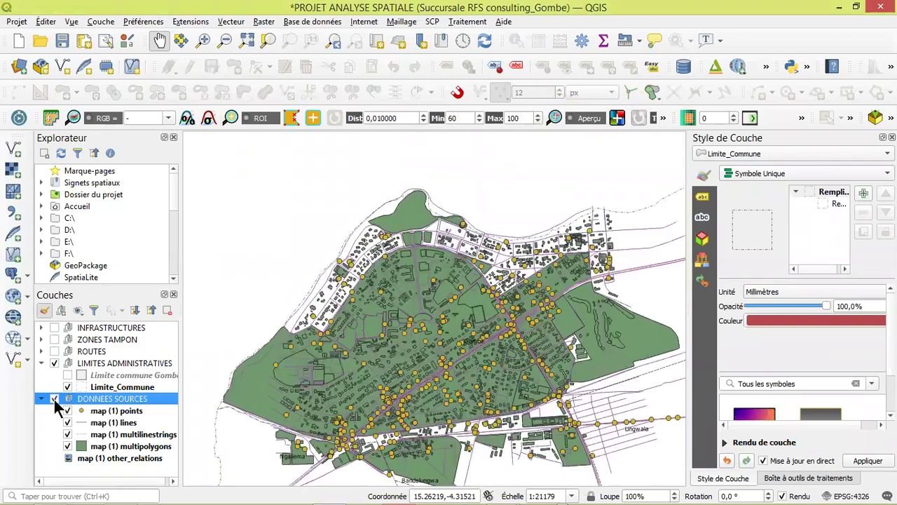
scroll(421, 390, up, 1)
drag(420, 391, 457, 365)
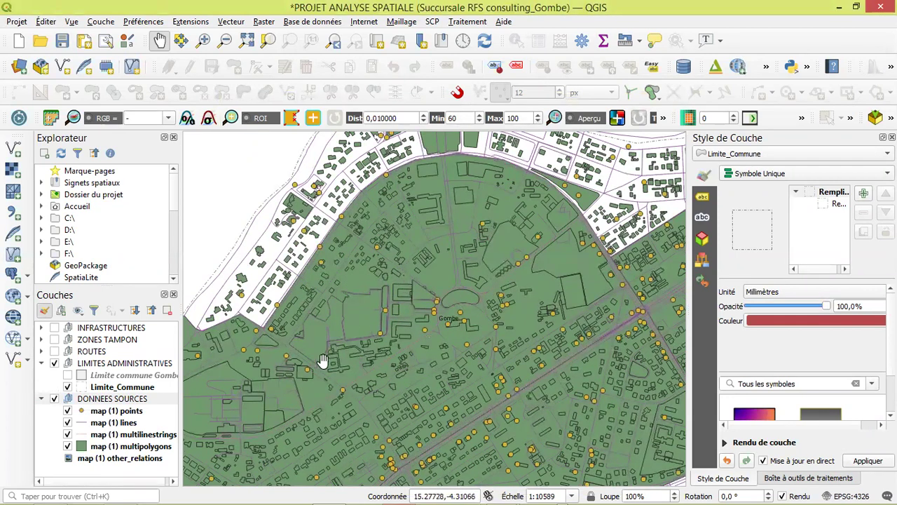
drag(266, 384, 295, 292)
scroll(315, 308, down, 1)
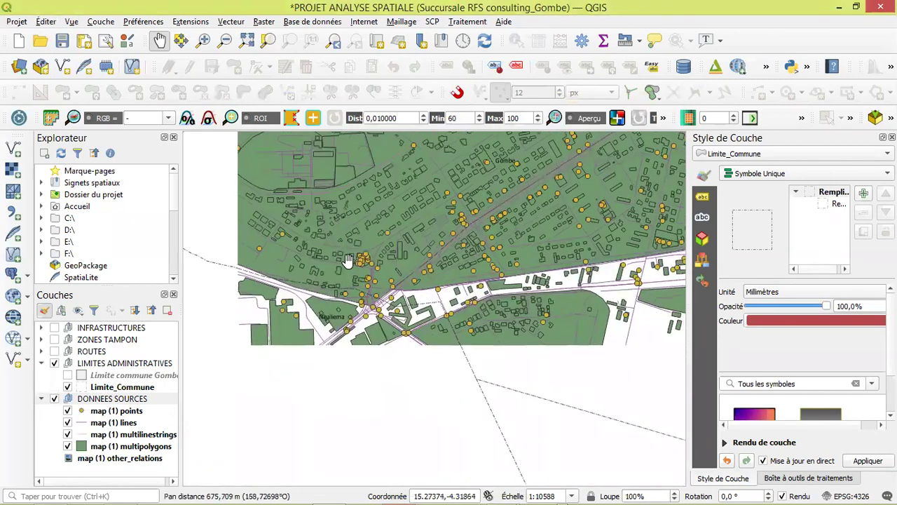
drag(398, 250, 272, 364)
scroll(391, 351, up, 1)
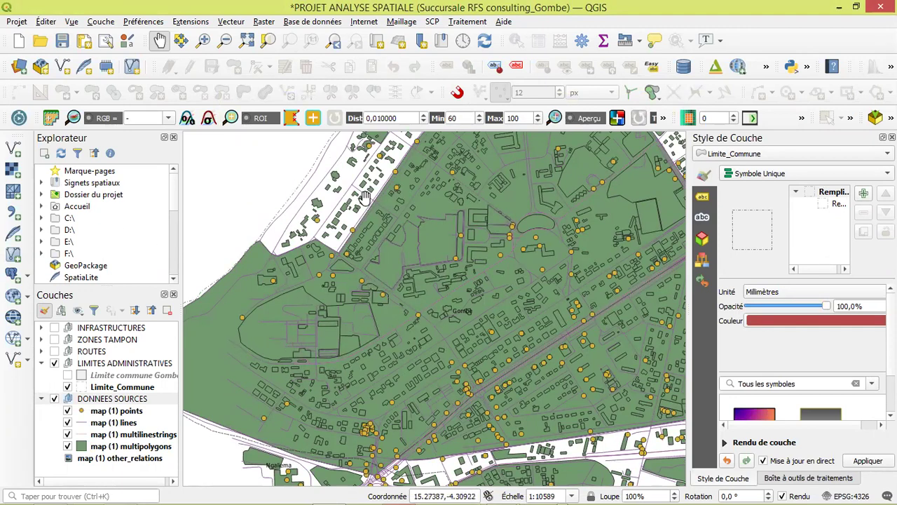
Choose the Analyse spatiale KML file from the VECTEURS folder as vector source, and close the data source manager without adding it.
click(13, 150)
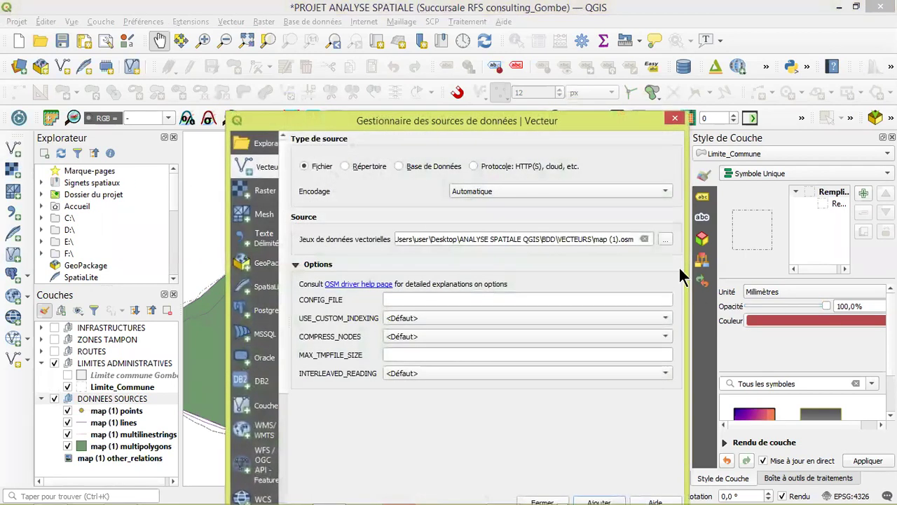
click(665, 240)
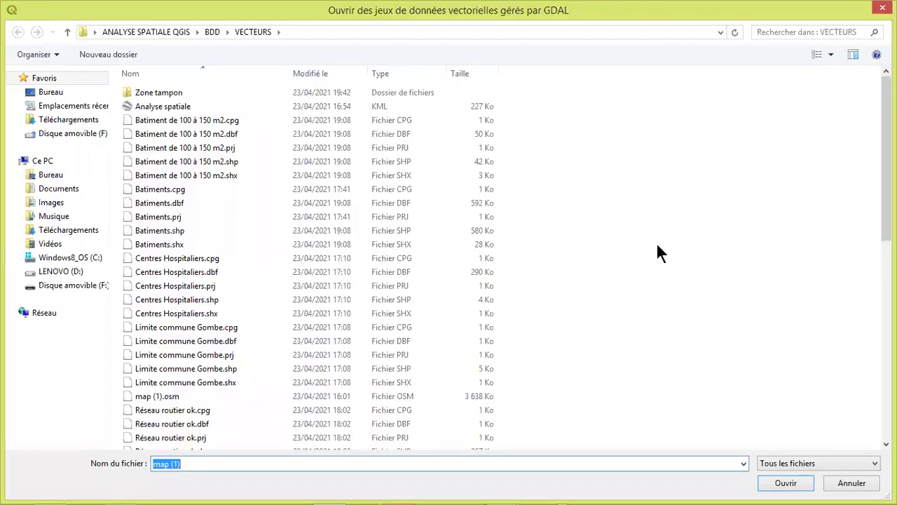
click(151, 106)
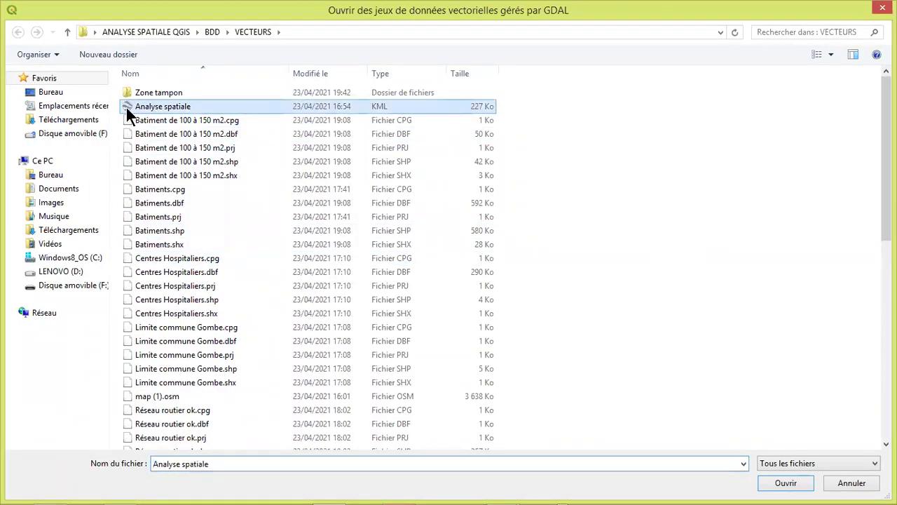
scroll(157, 109, down, 10)
scroll(158, 109, down, 1)
scroll(158, 108, up, 10)
scroll(157, 116, up, 1)
scroll(180, 200, down, 10)
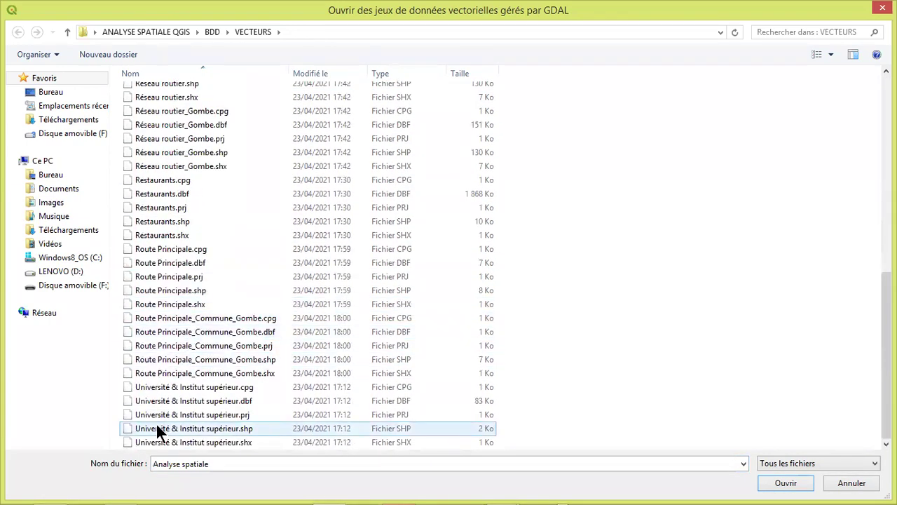
scroll(193, 280, up, 6)
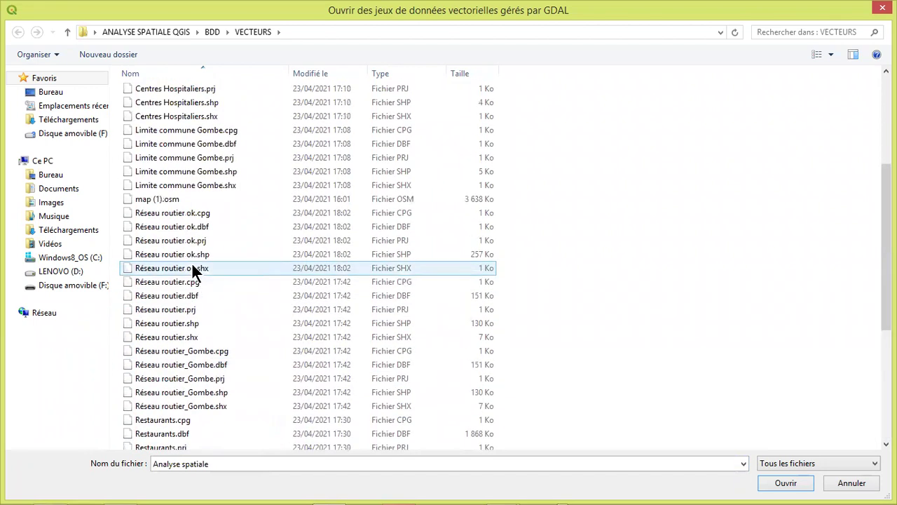
scroll(193, 270, up, 5)
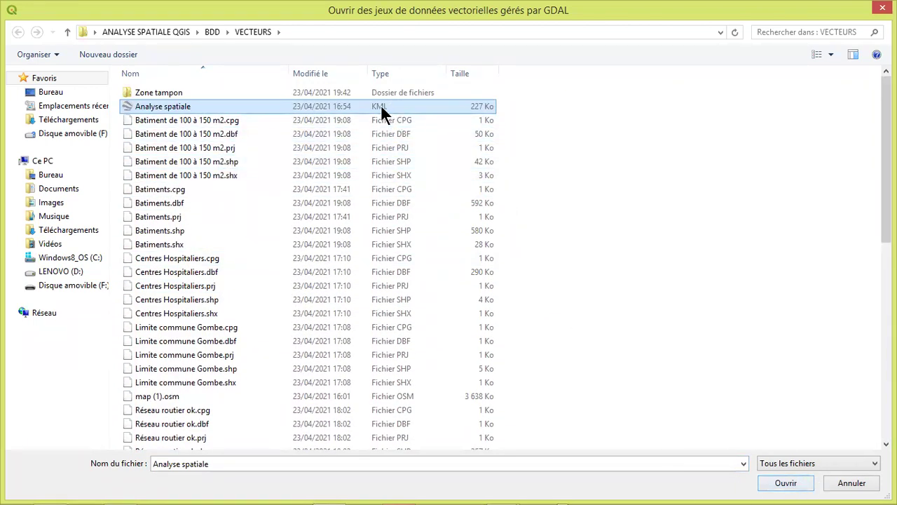
click(782, 483)
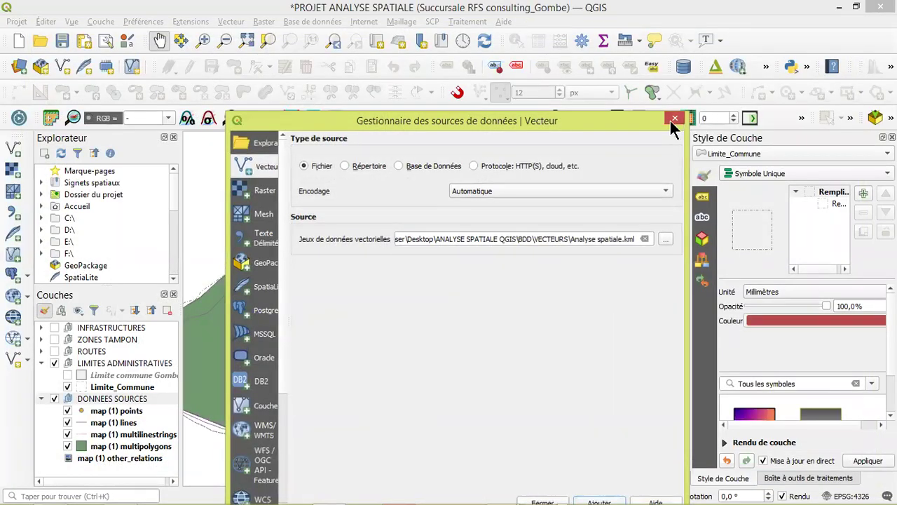
click(672, 121)
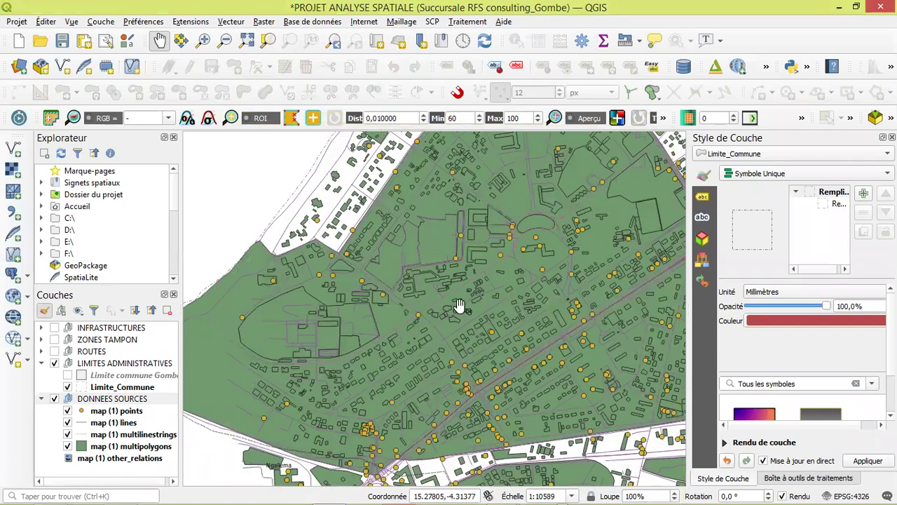
Examine the coordinate reference system and unit in the information properties of the map (1) lines layer.
drag(442, 315, 457, 327)
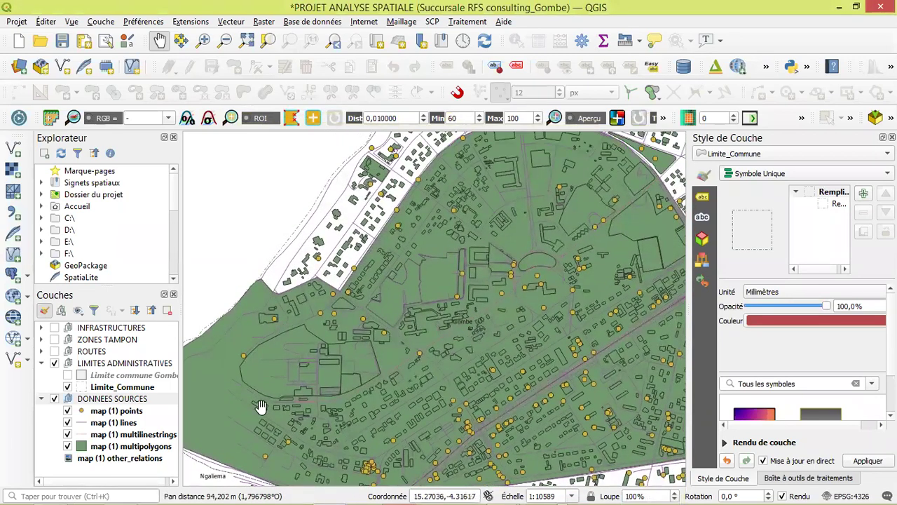
click(133, 423)
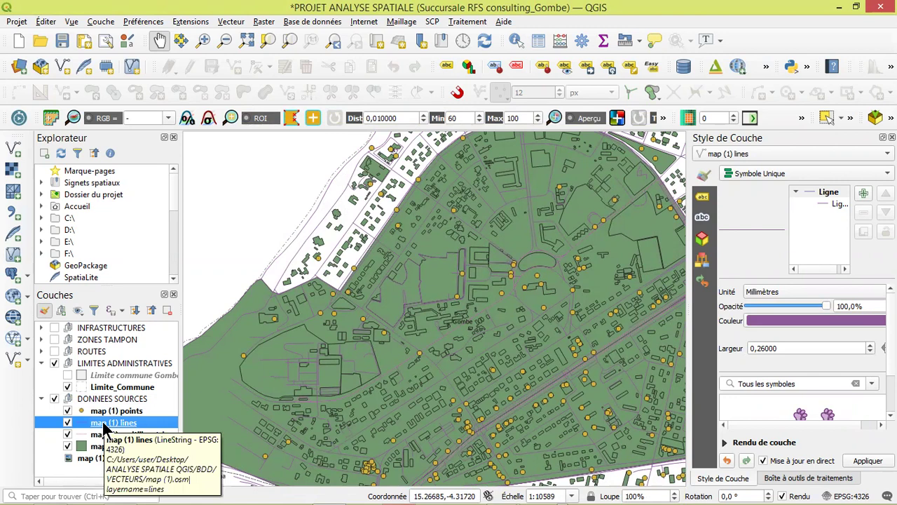
right_click(103, 425)
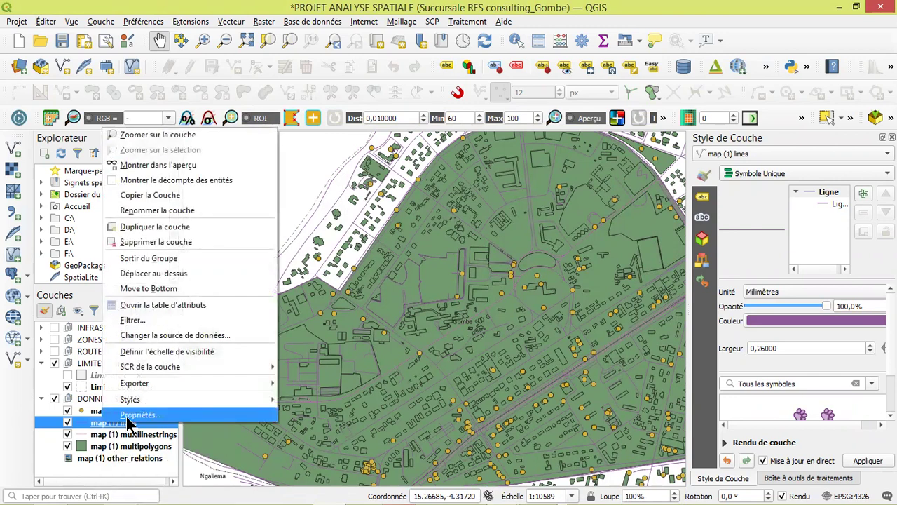
click(128, 417)
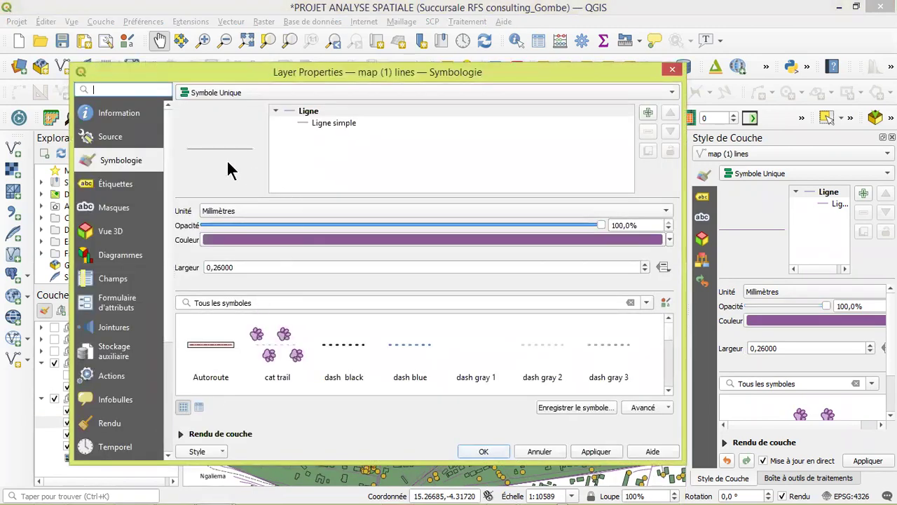
click(130, 115)
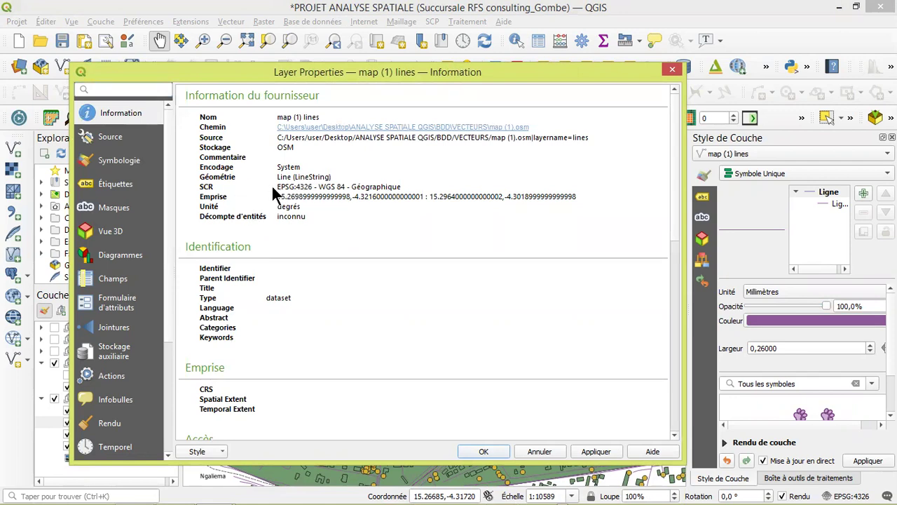
drag(277, 186, 315, 187)
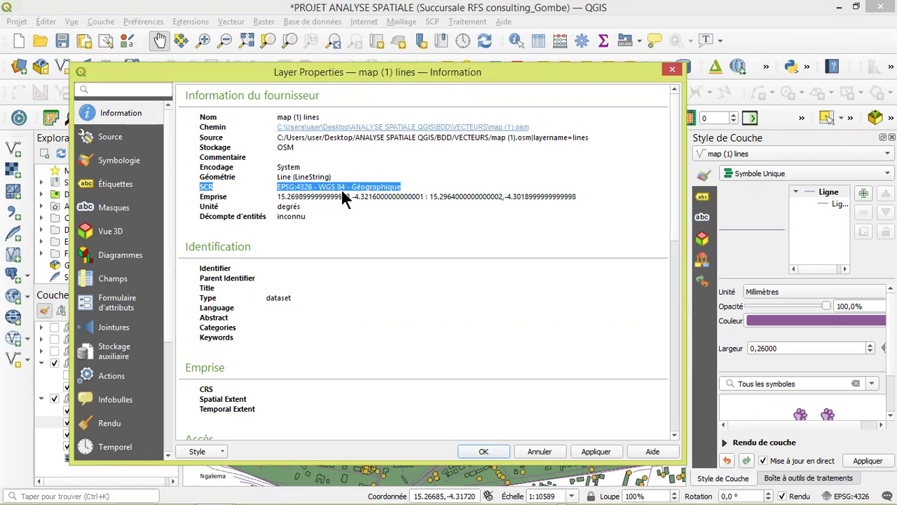
click(302, 207)
drag(302, 209, 273, 204)
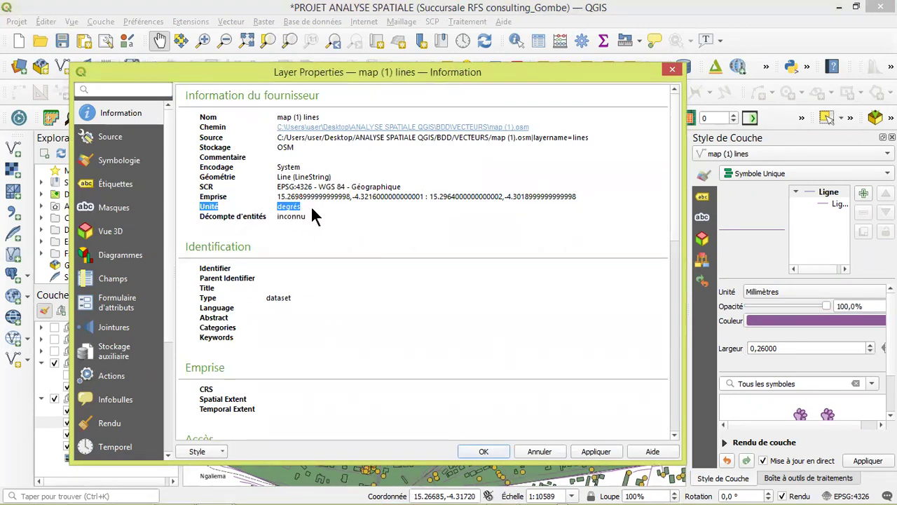
Start exporting the map (1) lines layer as ESRI Shapefile with CRS EPSG:4050 - RGRDC 2005 / Congo TM zone 16, and close without saving.
click(671, 71)
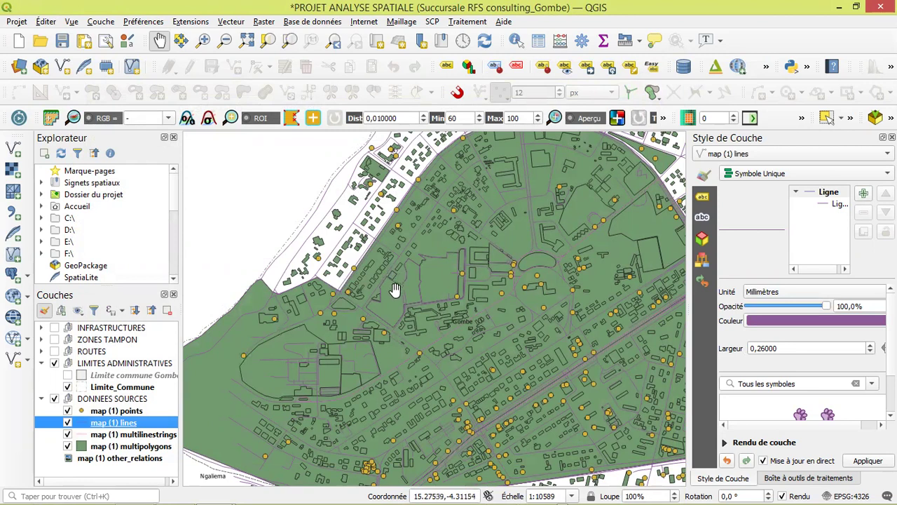
right_click(91, 427)
mouse_move(140, 370)
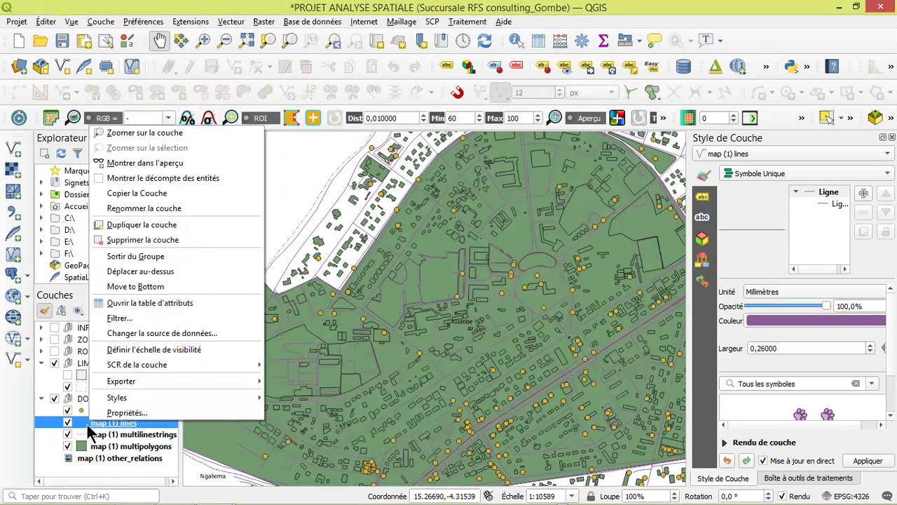
key(Escape)
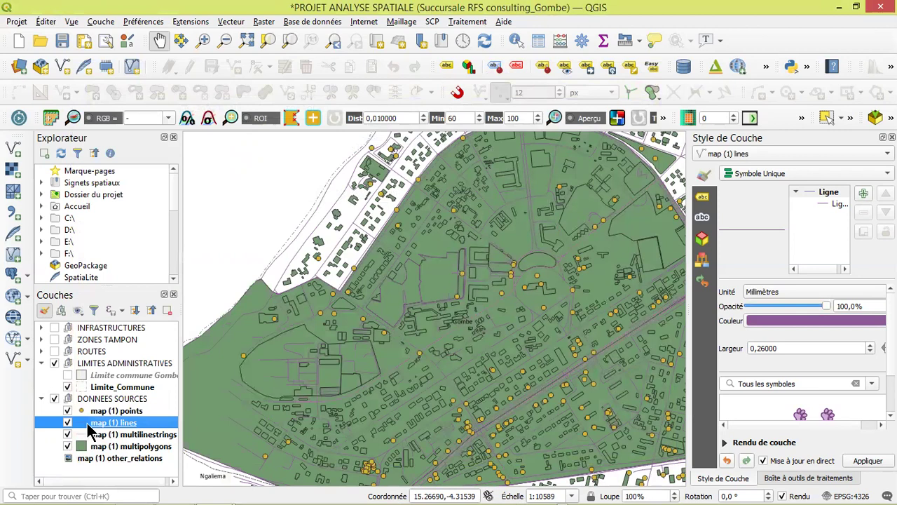
right_click(90, 428)
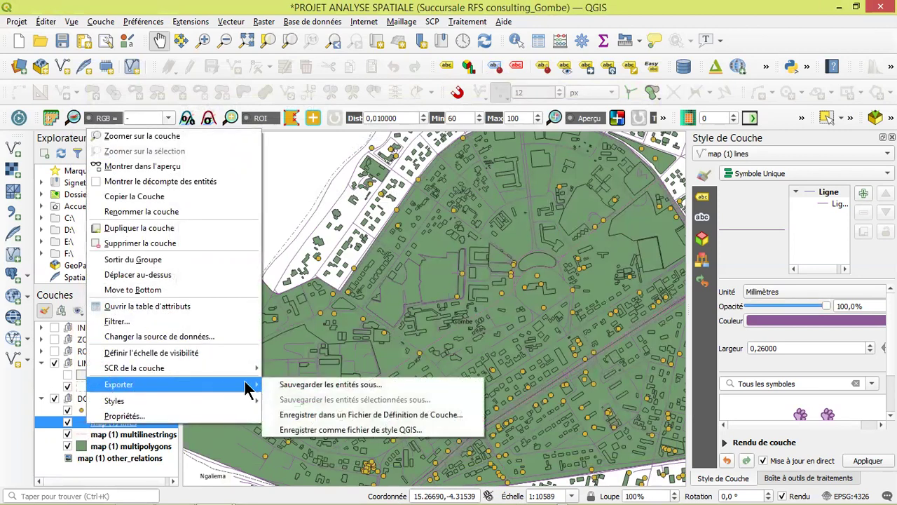
click(337, 386)
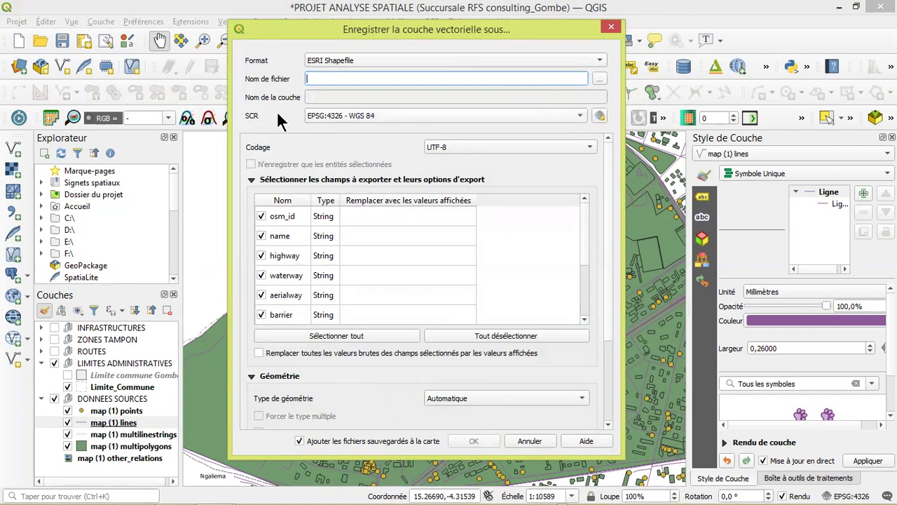
click(341, 114)
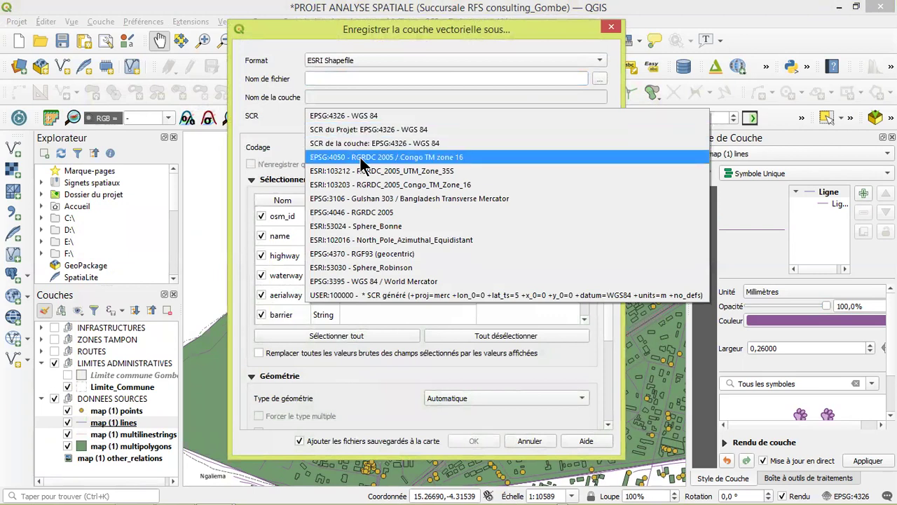
click(362, 157)
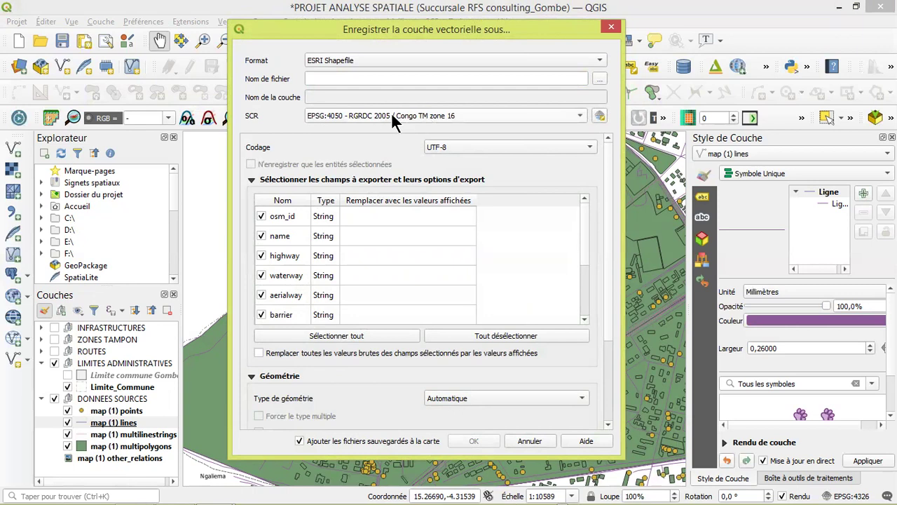
click(612, 27)
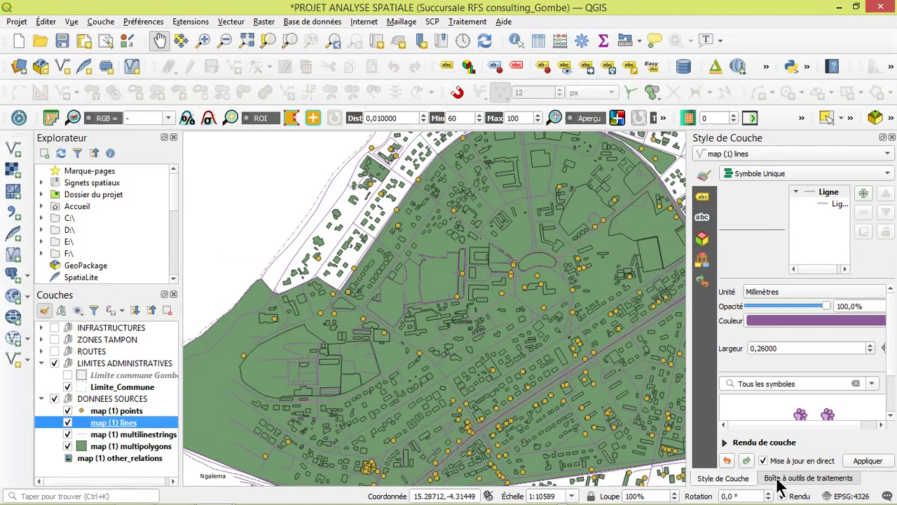
Show the processing toolbox, search it for "repr", and open the Reprojeter une couche tool.
click(780, 478)
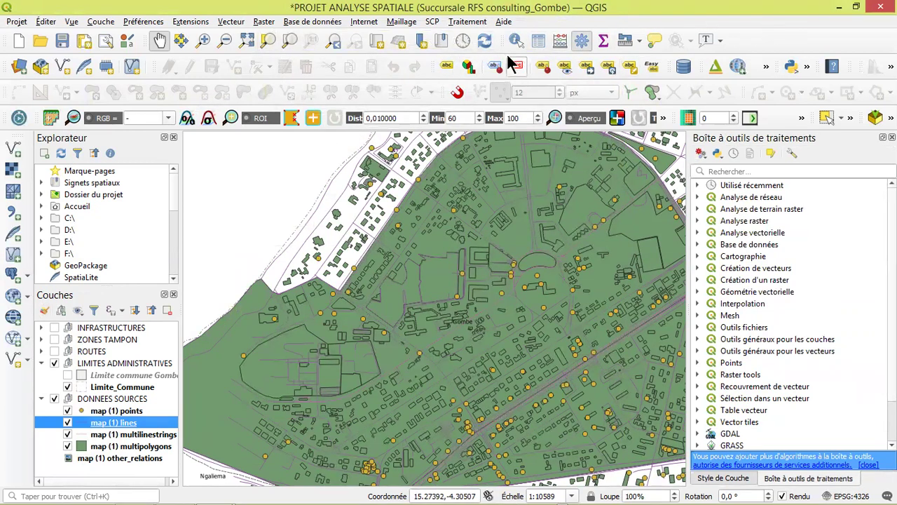
right_click(787, 44)
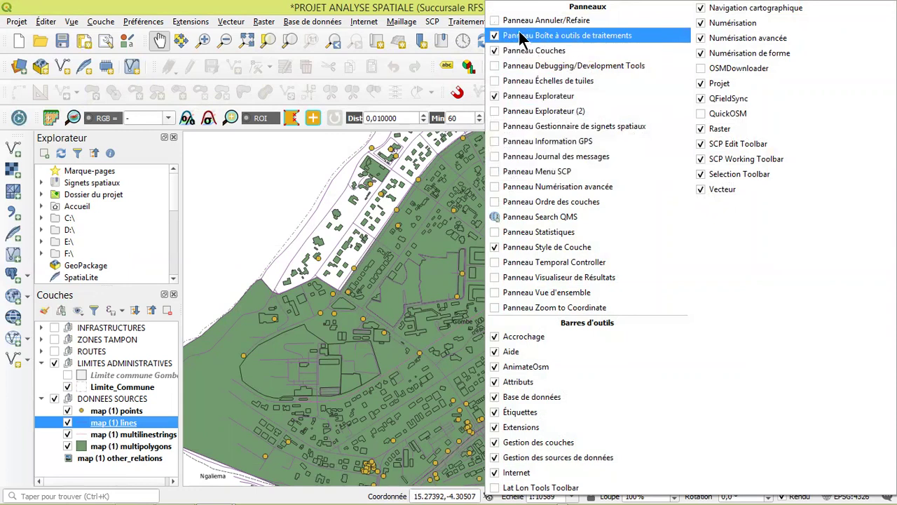
click(479, 50)
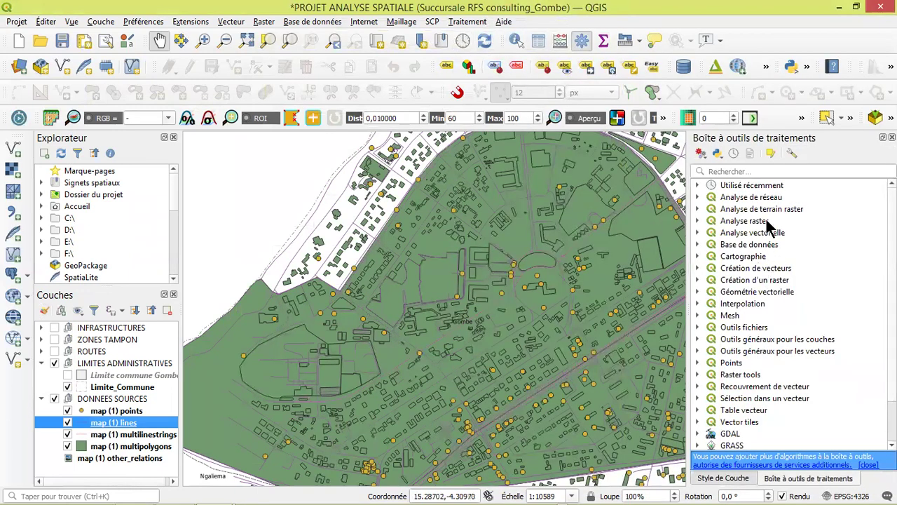
click(742, 171)
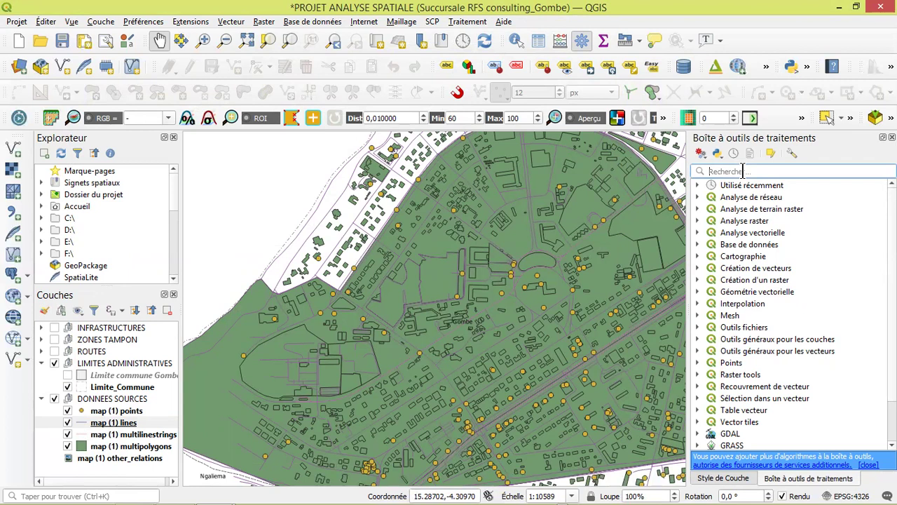
text(repr)
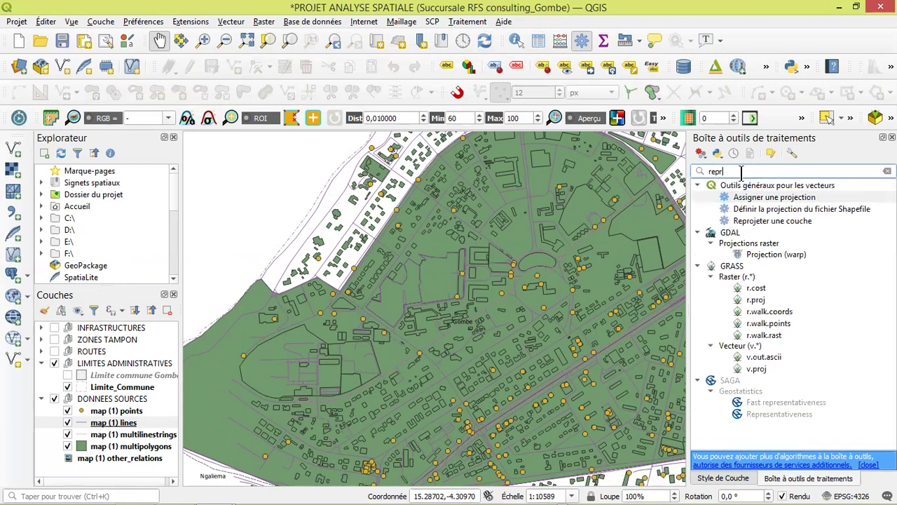
click(776, 222)
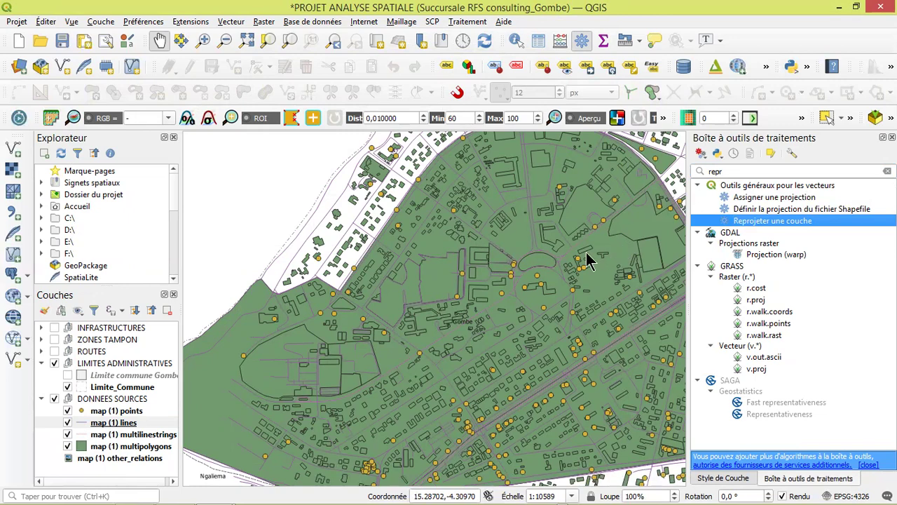
key(Return)
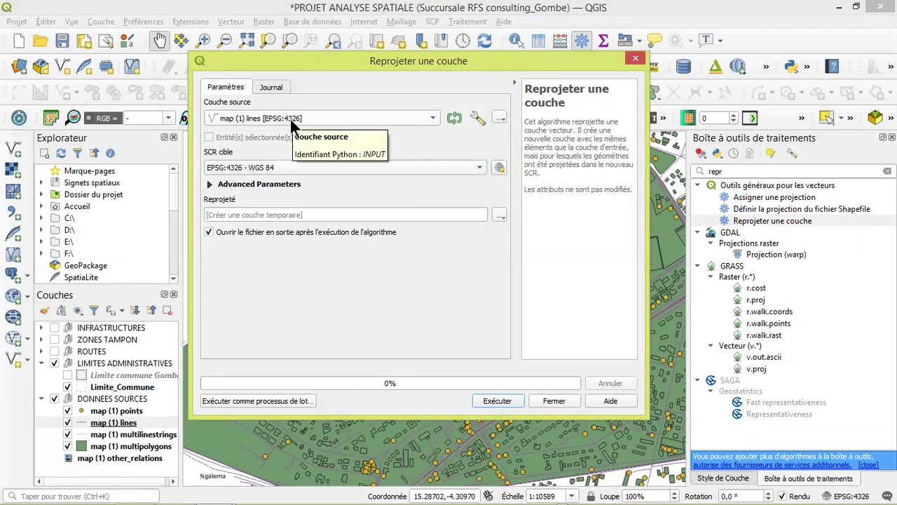
Set the reprojection's target CRS to EPSG:4050 - RGRDC 2005 / Congo TM zone 16, view the save-to-file location, and close without running.
click(247, 170)
key(Escape)
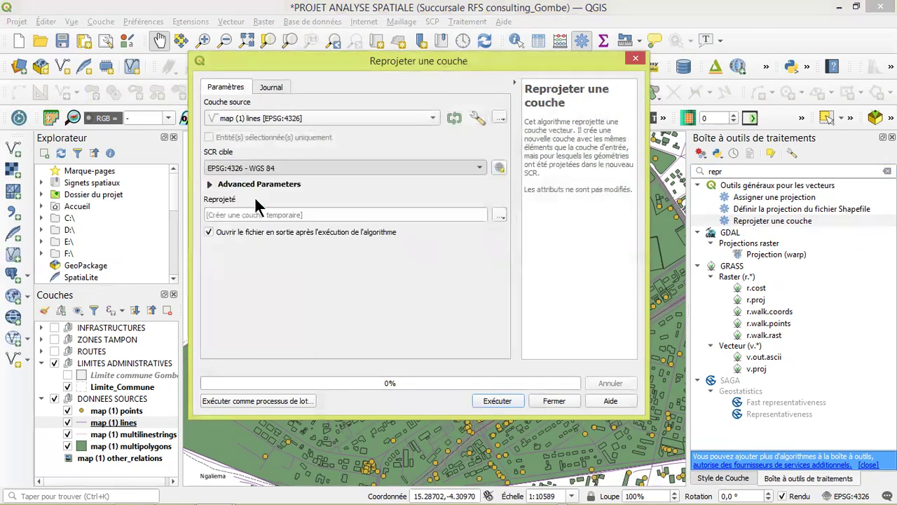
scroll(258, 174, down, 1)
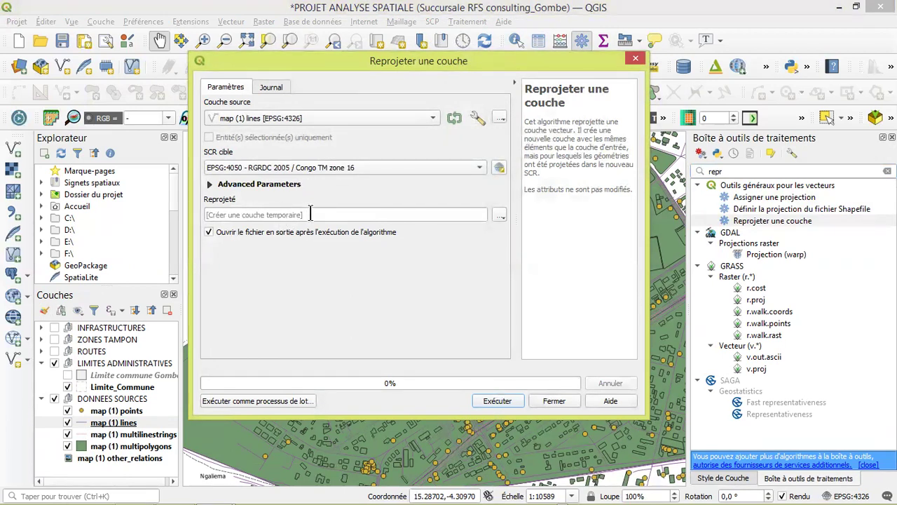
click(372, 214)
click(500, 216)
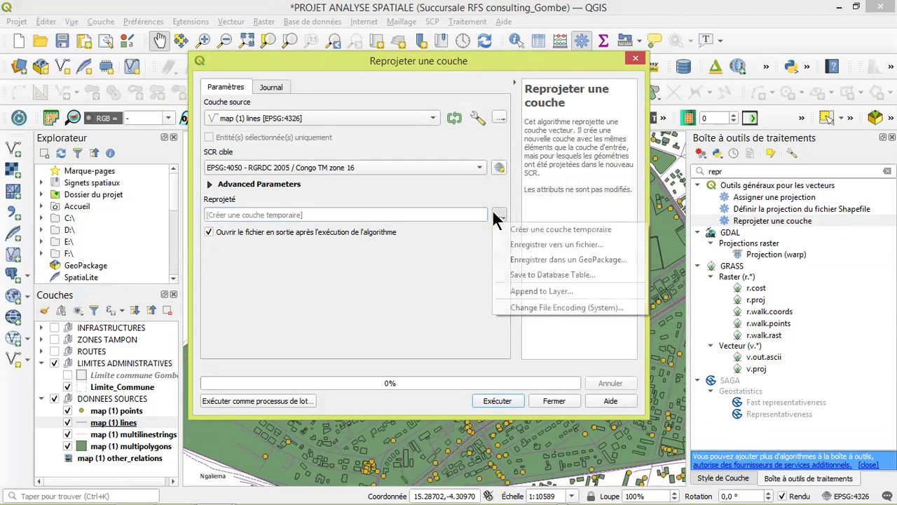
click(540, 240)
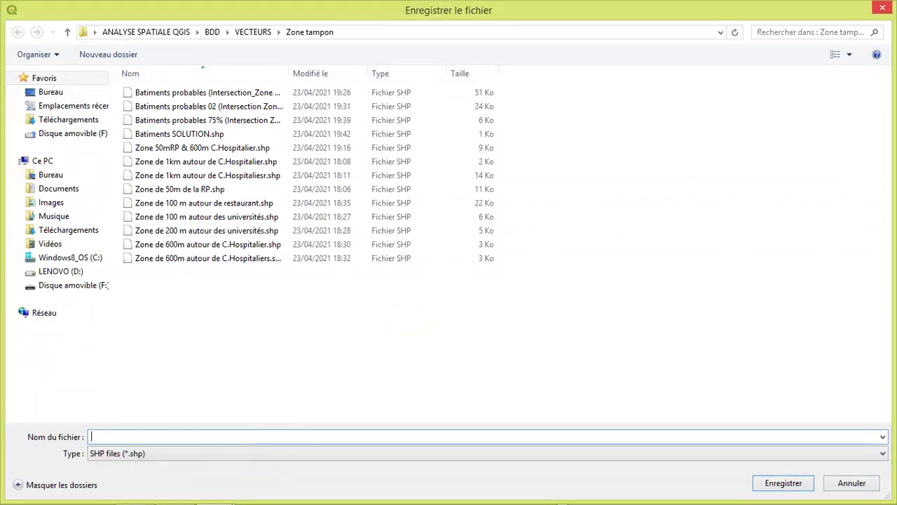
click(882, 8)
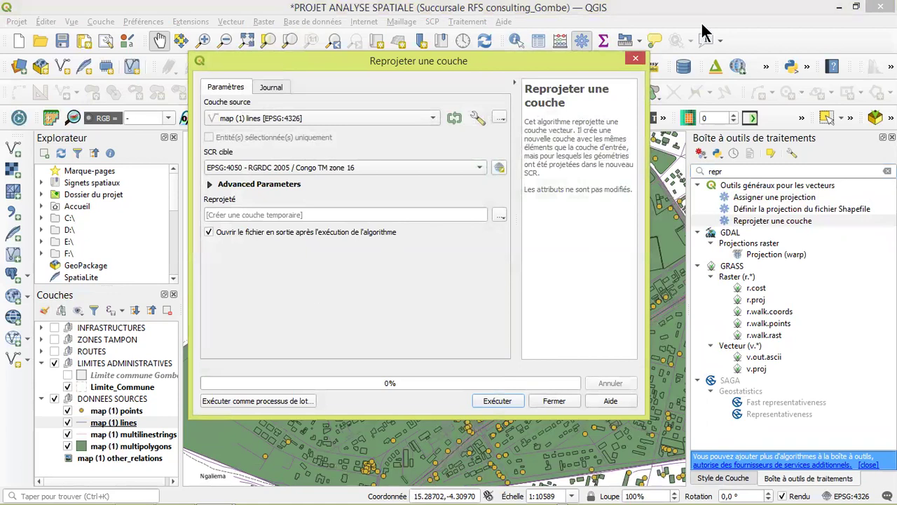
click(636, 60)
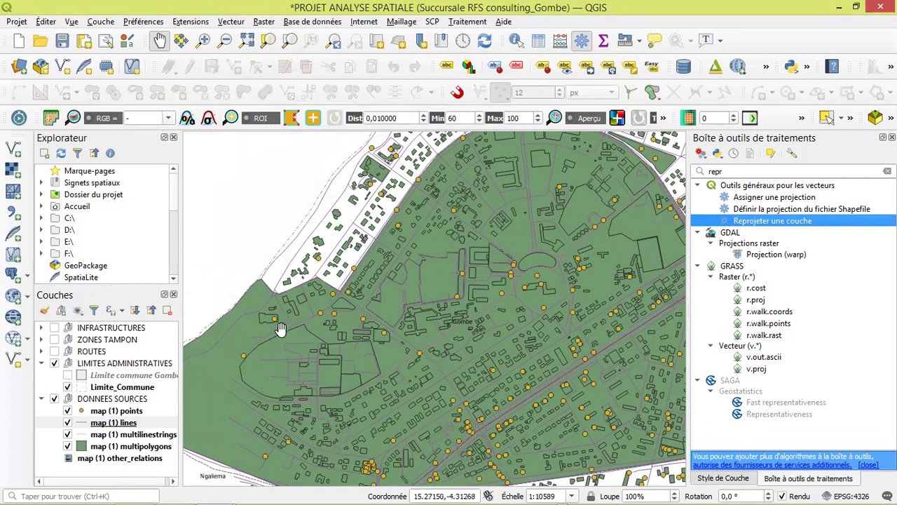
Hide the DONNEES SOURCES group and show the Gombe commune boundary layer, with the whole commune in view.
click(54, 398)
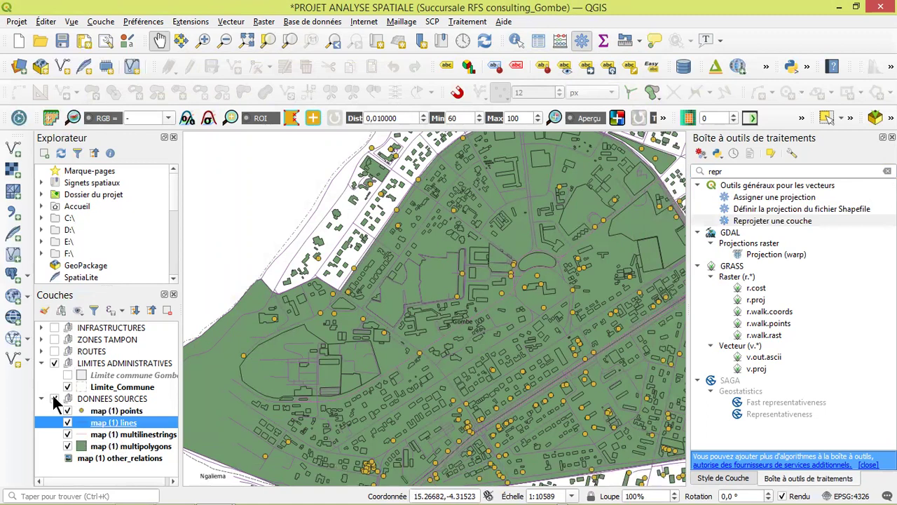
click(67, 375)
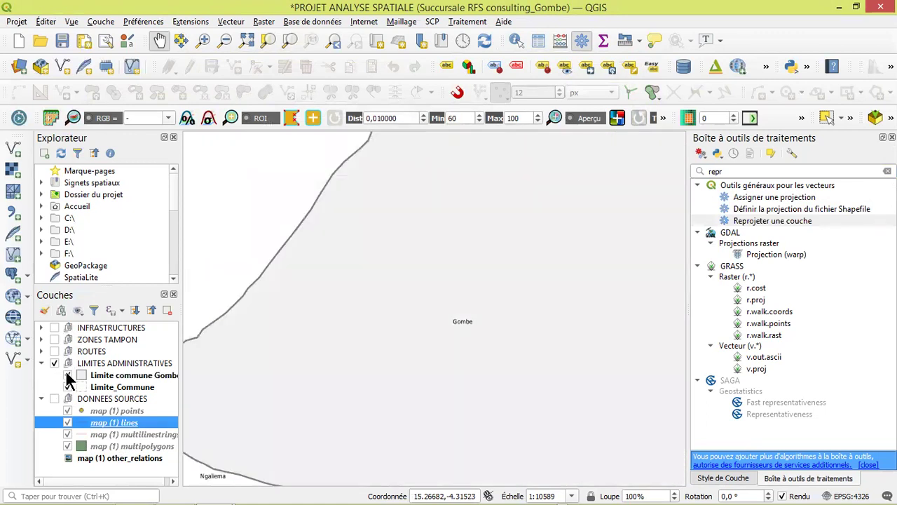
scroll(500, 327, down, 2)
mouse_move(501, 327)
mouse_down()
mouse_move(412, 360)
mouse_move(359, 362)
mouse_move(343, 335)
mouse_up()
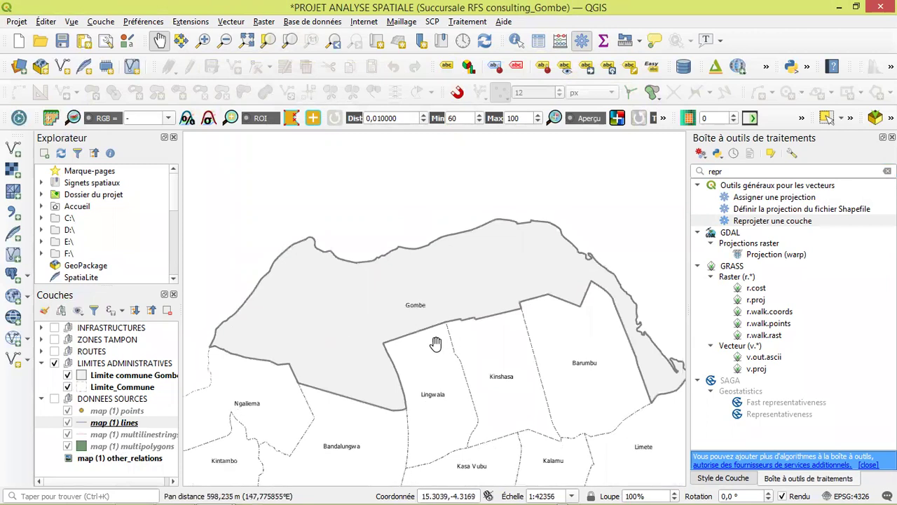
drag(446, 325, 433, 331)
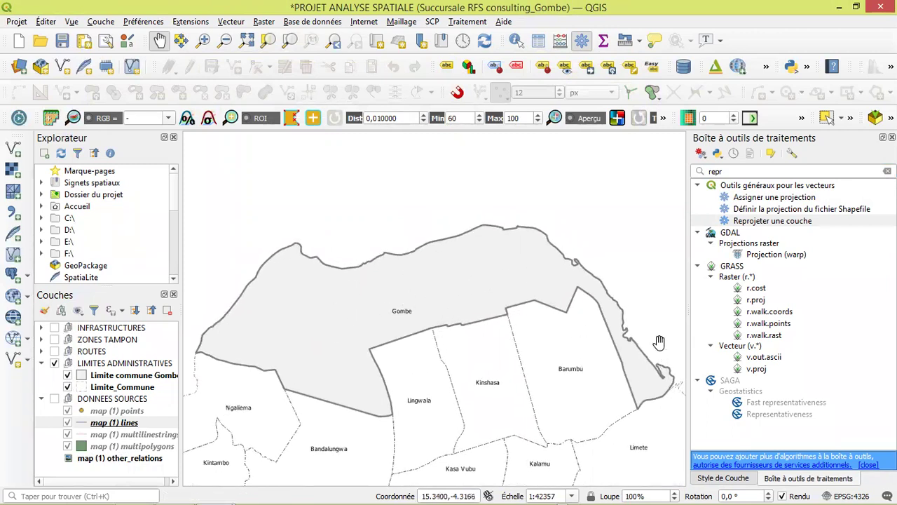
Expand and show the ROUTES group, and examine the main roads and road network across Gombe.
click(41, 351)
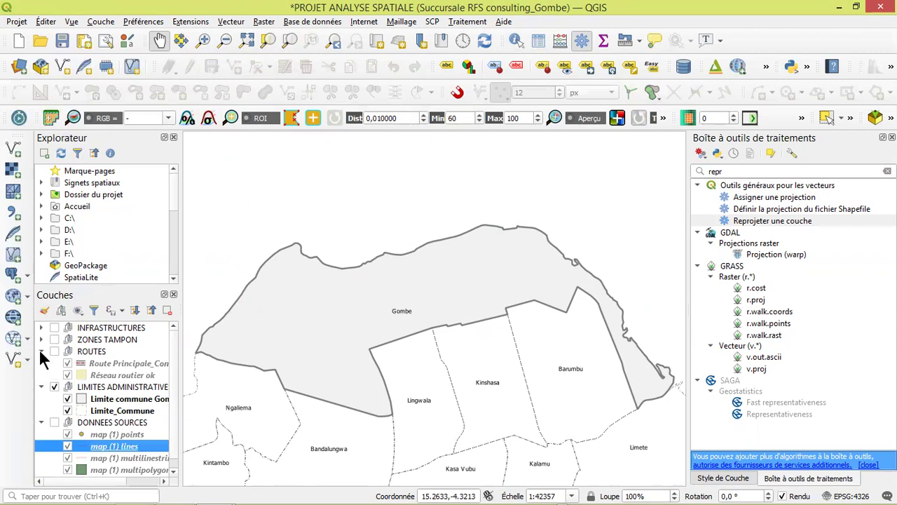
click(67, 375)
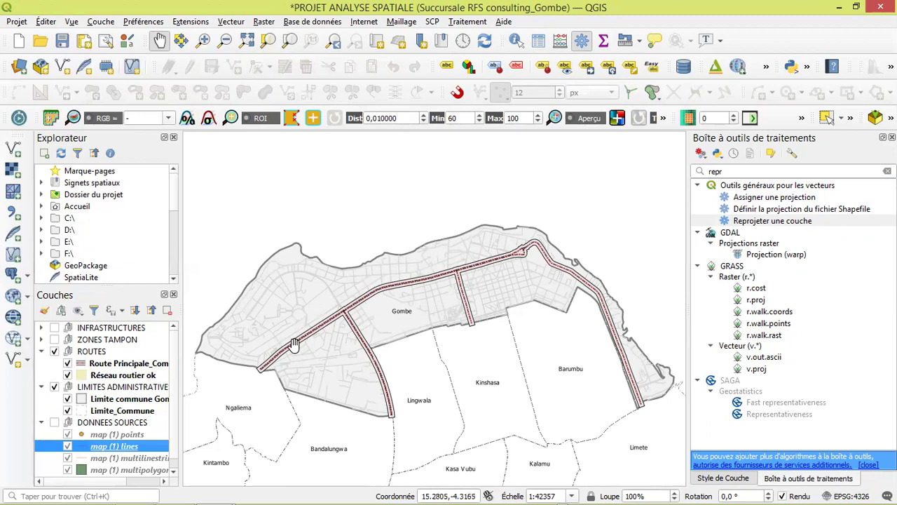
scroll(294, 345, up, 1)
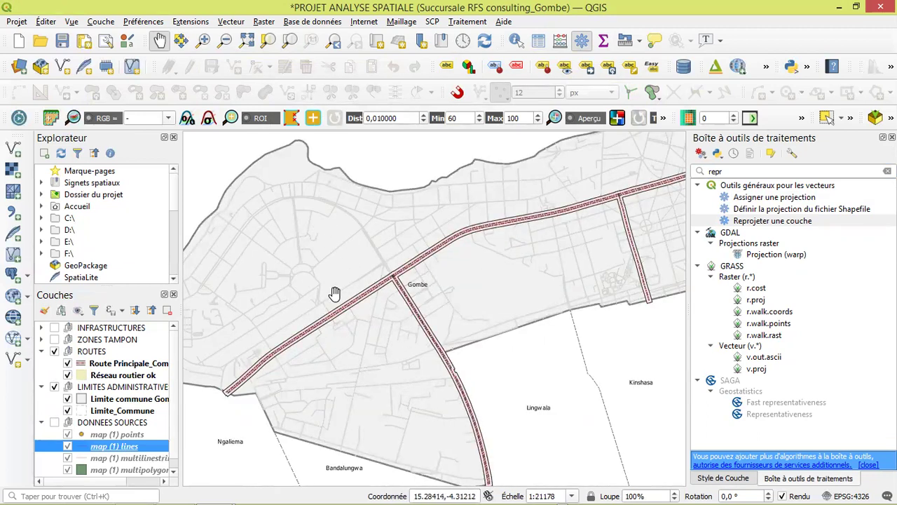
scroll(335, 293, down, 1)
scroll(321, 265, up, 1)
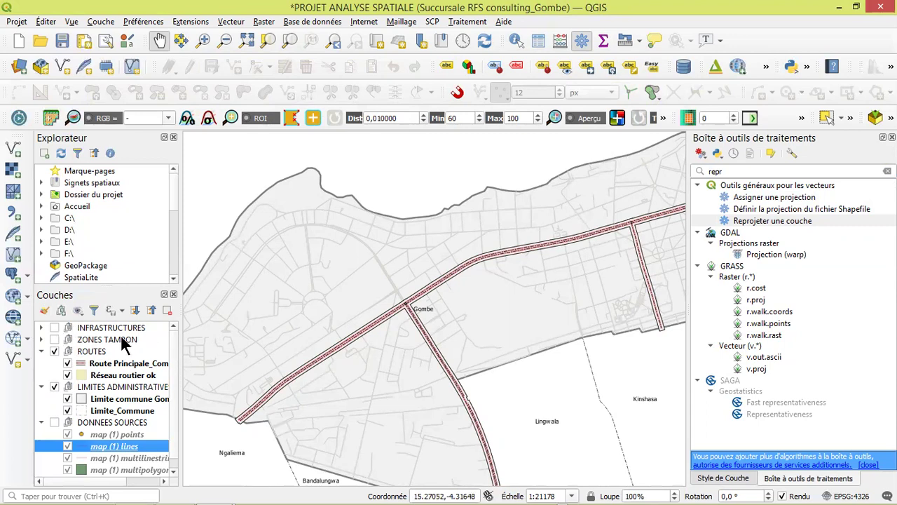
Expand and show the INFRASTRUCTURES group, hiding Batiments SOLUTION while keeping Centres Hospitaliers, Restaurants and Université & Institut displayed.
click(41, 328)
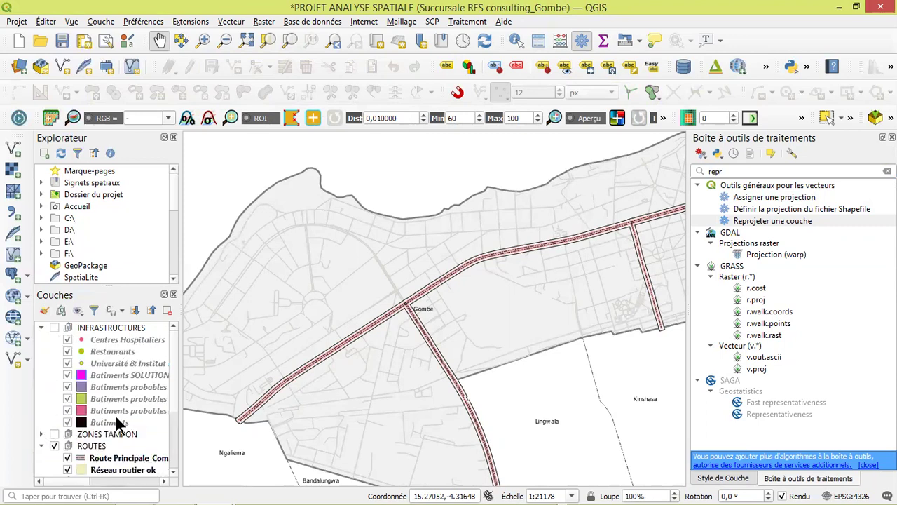
click(53, 327)
click(67, 339)
click(68, 351)
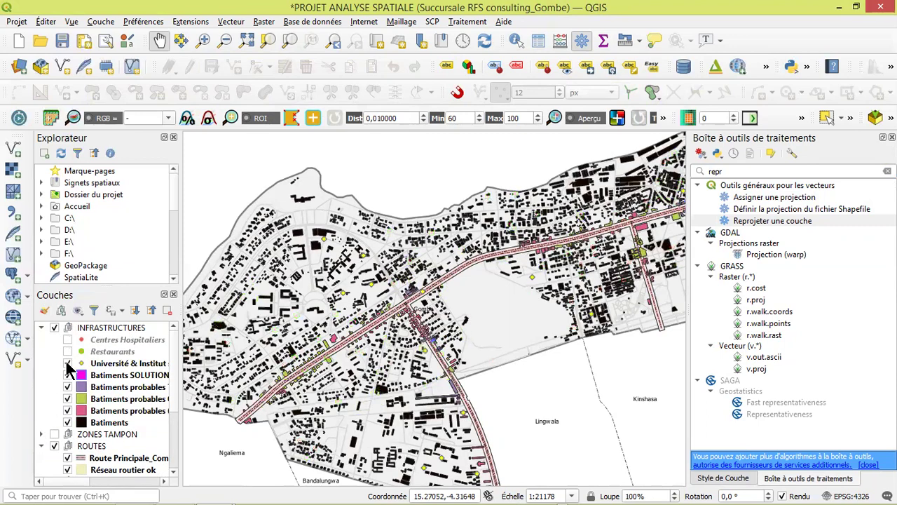
click(68, 363)
click(68, 375)
click(67, 340)
click(67, 351)
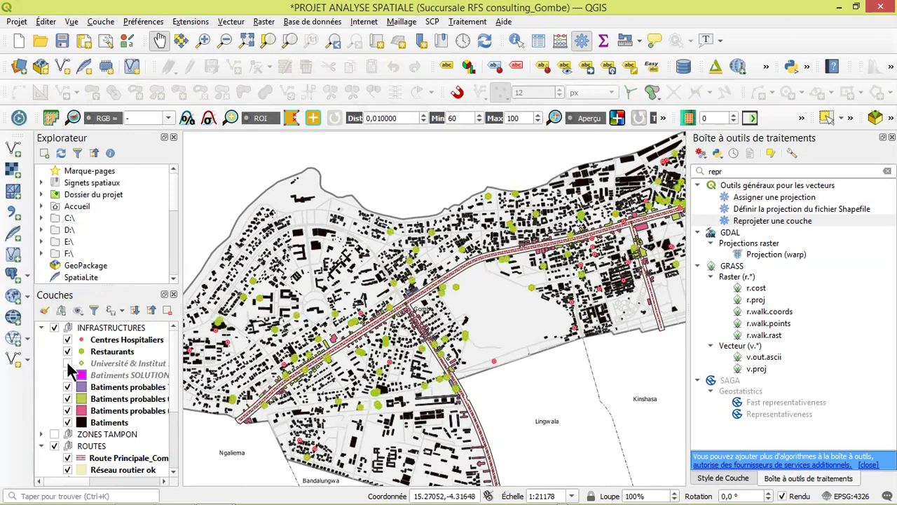
click(67, 363)
Hide the three Batiments probables layers in the INFRASTRUCTURES group.
click(67, 387)
click(67, 399)
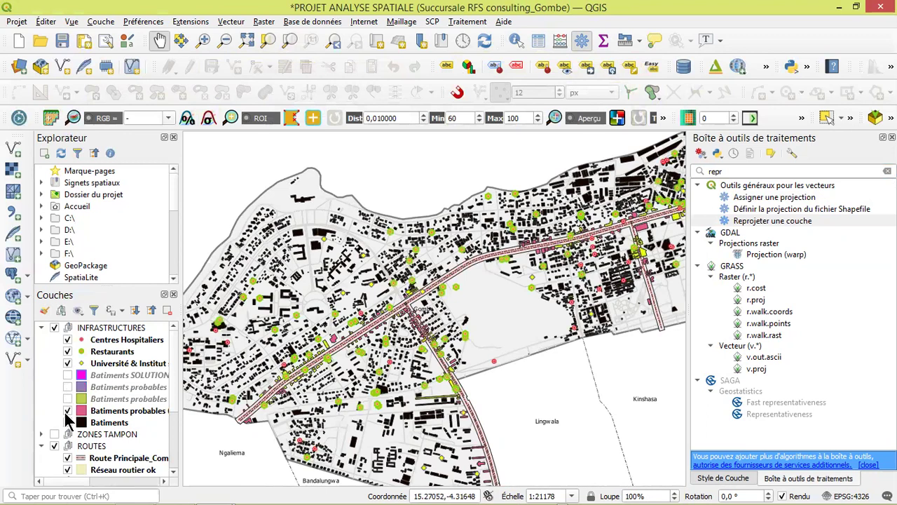
click(67, 411)
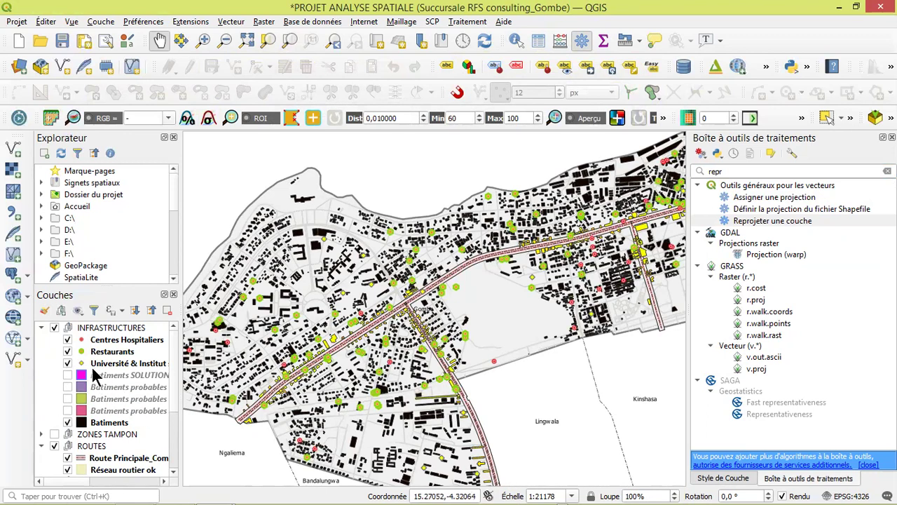
Show the ZONES TAMPON group briefly and hide it again.
click(54, 434)
scroll(106, 444, down, 1)
click(54, 402)
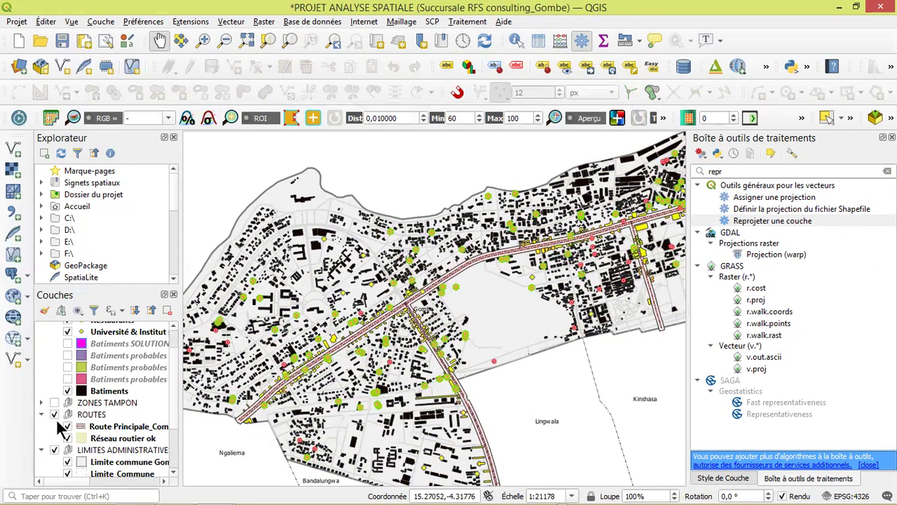
Review the displayed layer groups and examine how the buildings, facilities and main roads spread across the Gombe commune.
scroll(138, 461, up, 1)
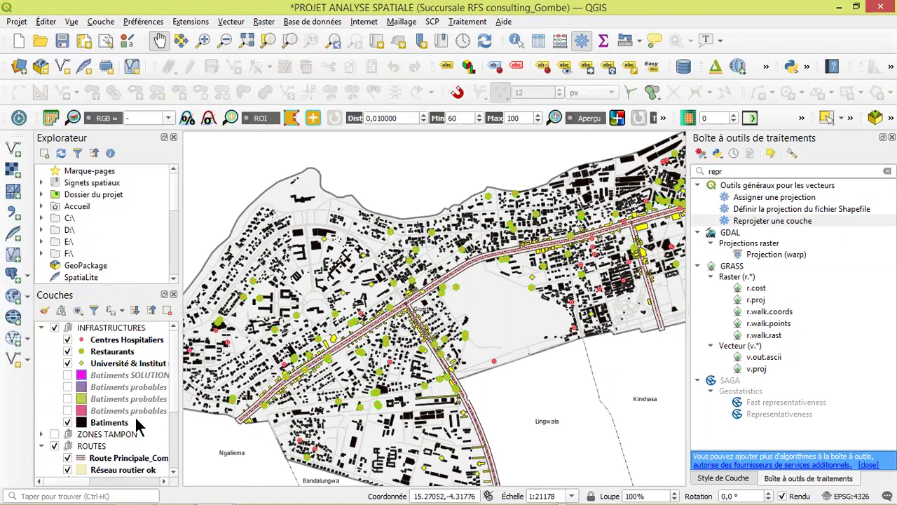
scroll(106, 393, down, 1)
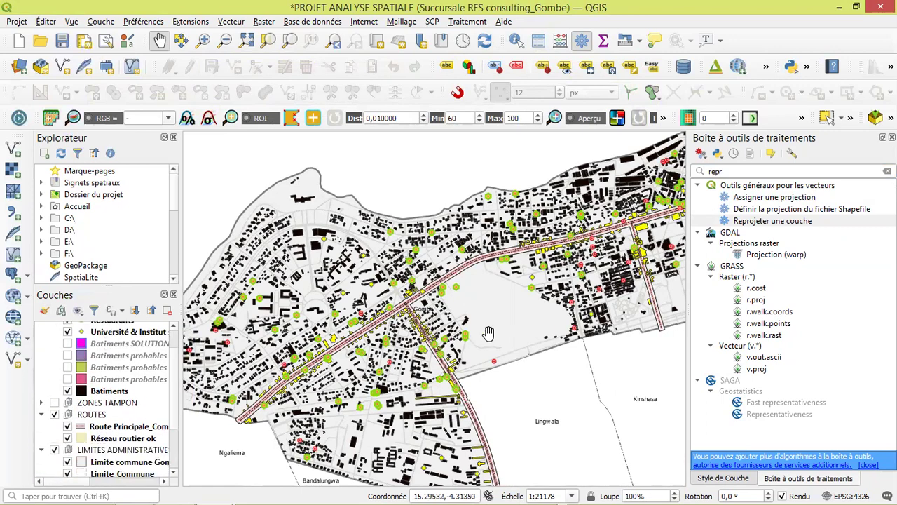
scroll(421, 340, up, 3)
scroll(417, 340, down, 5)
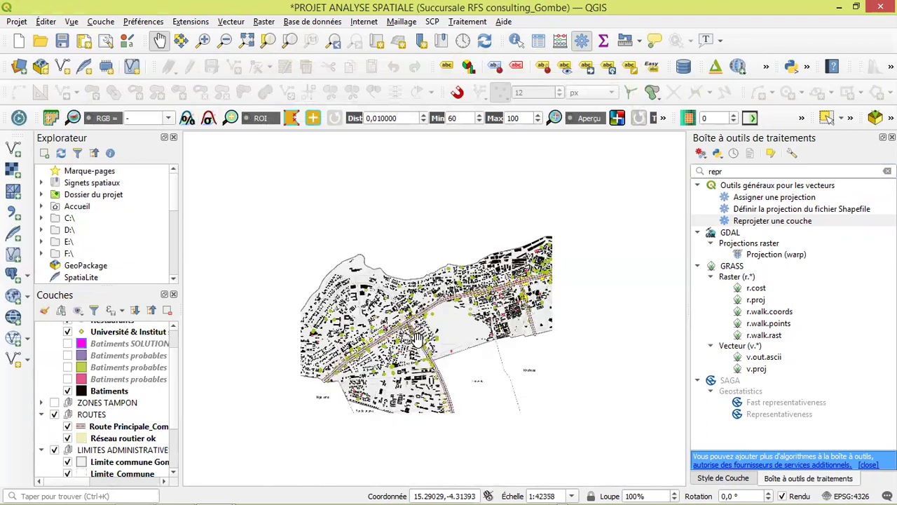
scroll(107, 369, up, 1)
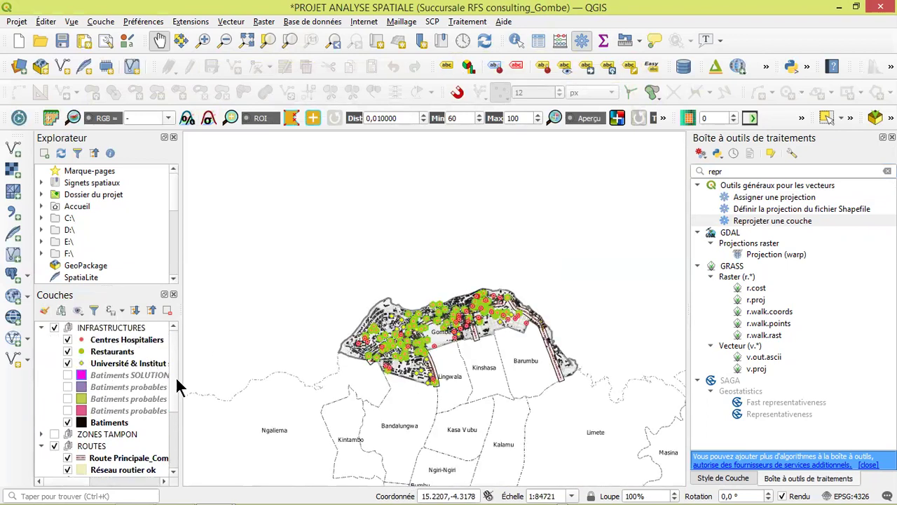
drag(174, 391, 174, 457)
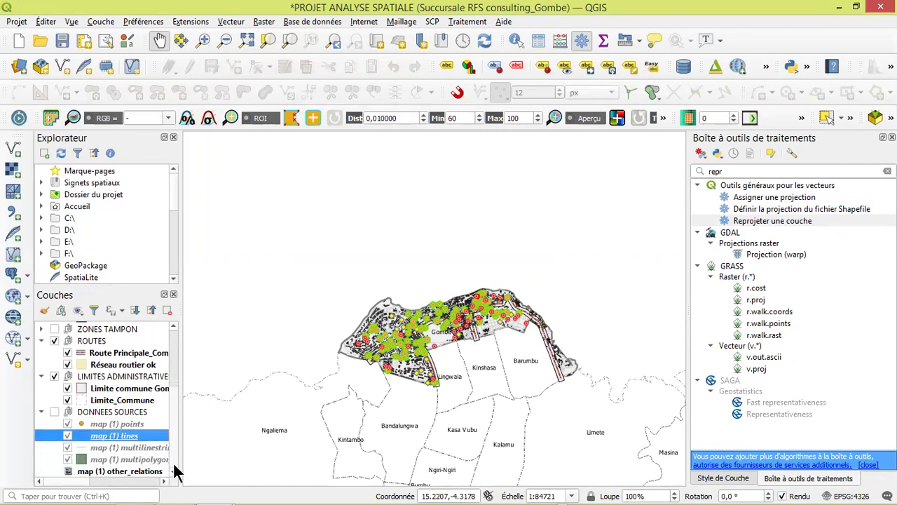
scroll(144, 455, up, 1)
scroll(140, 451, down, 1)
scroll(133, 435, up, 3)
scroll(452, 359, up, 2)
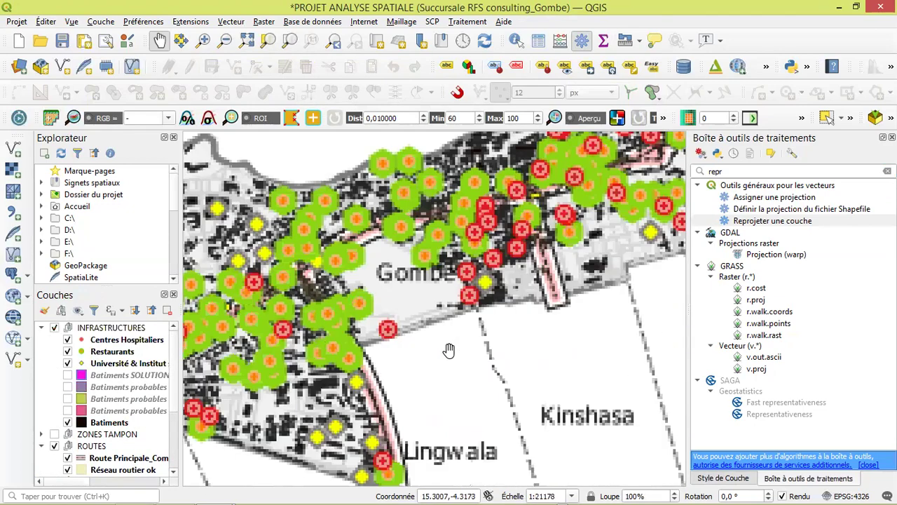
scroll(407, 307, up, 1)
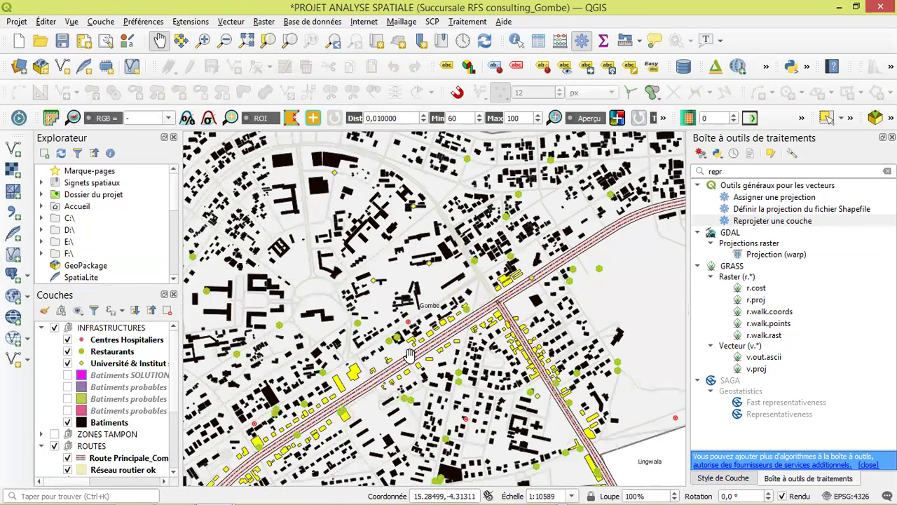
scroll(410, 354, down, 1)
drag(431, 347, 384, 337)
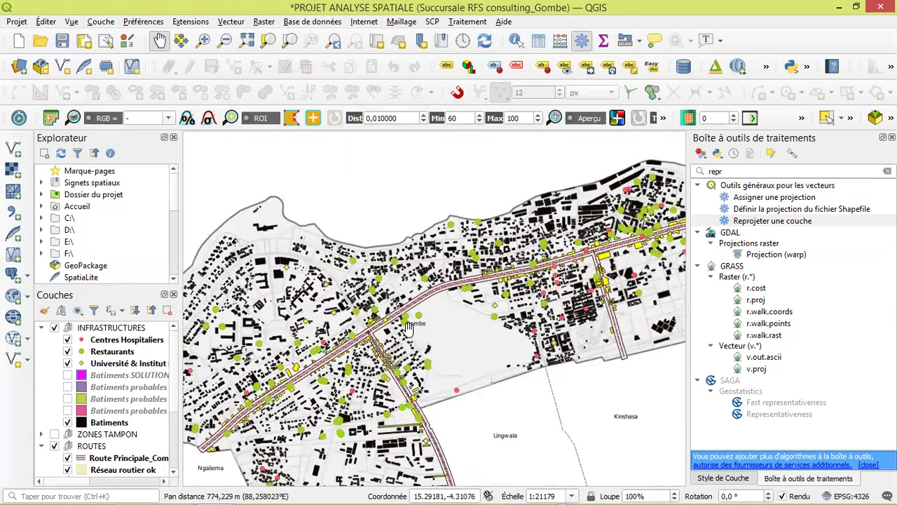
Deselect the highlighted building features along the main roads in all layers.
click(841, 118)
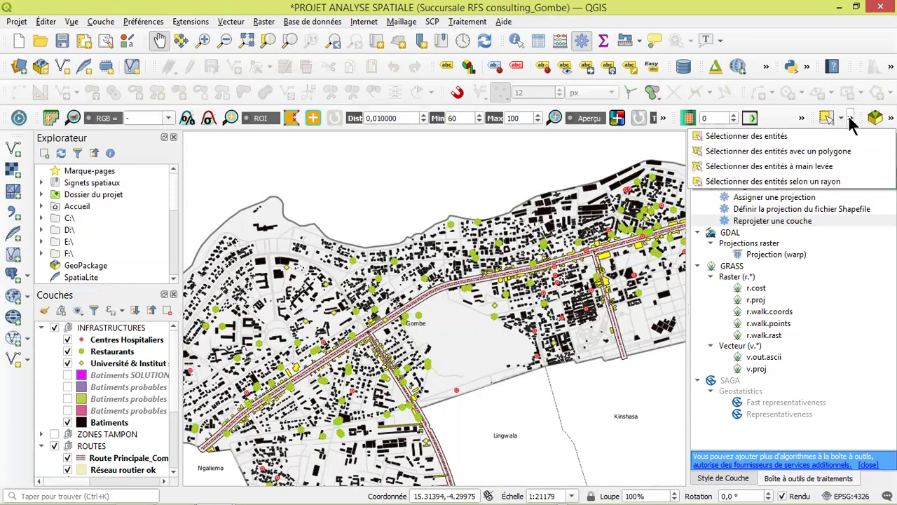
click(741, 171)
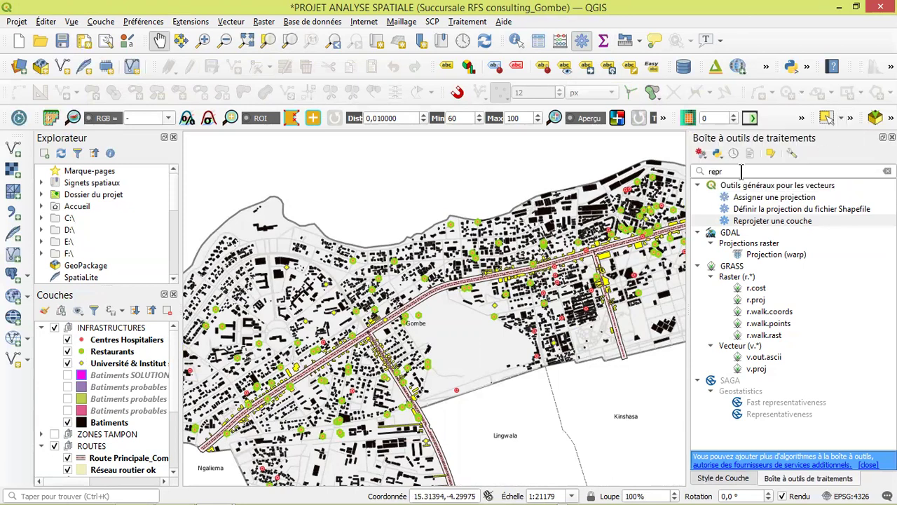
click(851, 119)
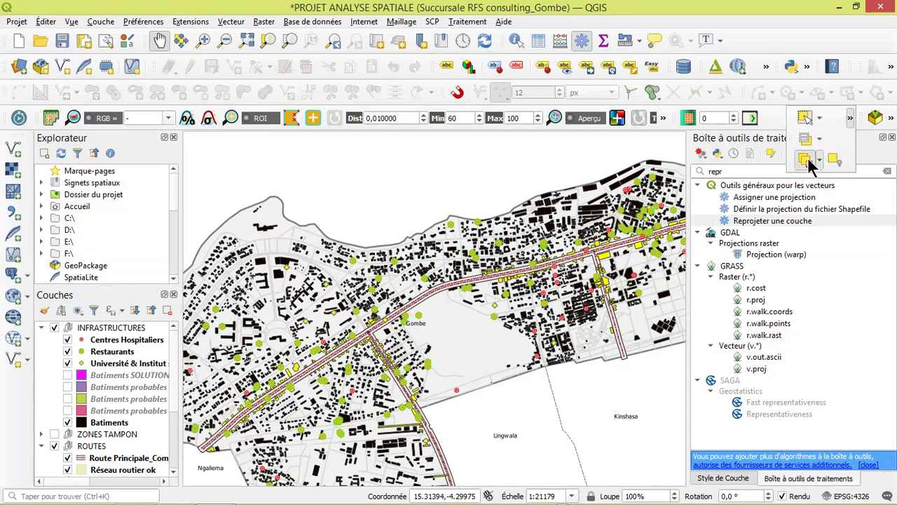
click(814, 118)
Examine the whole commune, then its western buildings and the main road at closer range.
drag(306, 332, 341, 335)
scroll(341, 335, down, 1)
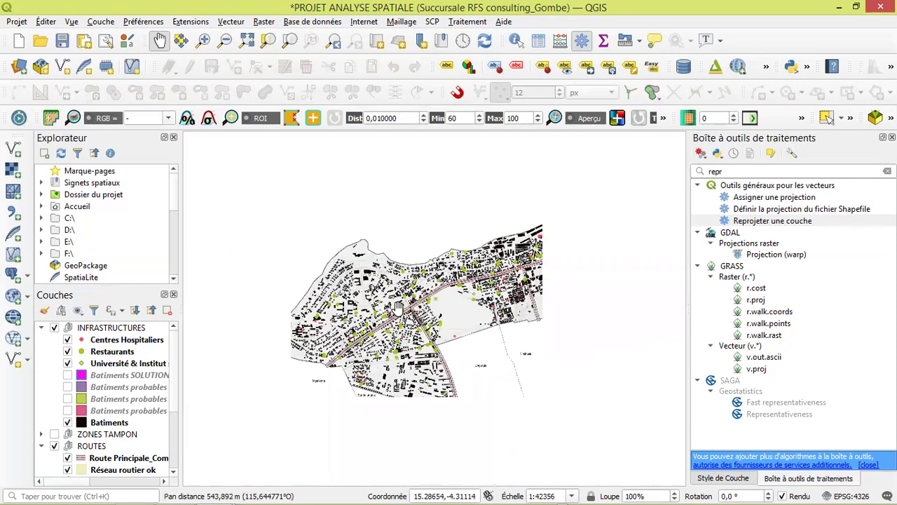
drag(405, 302, 360, 316)
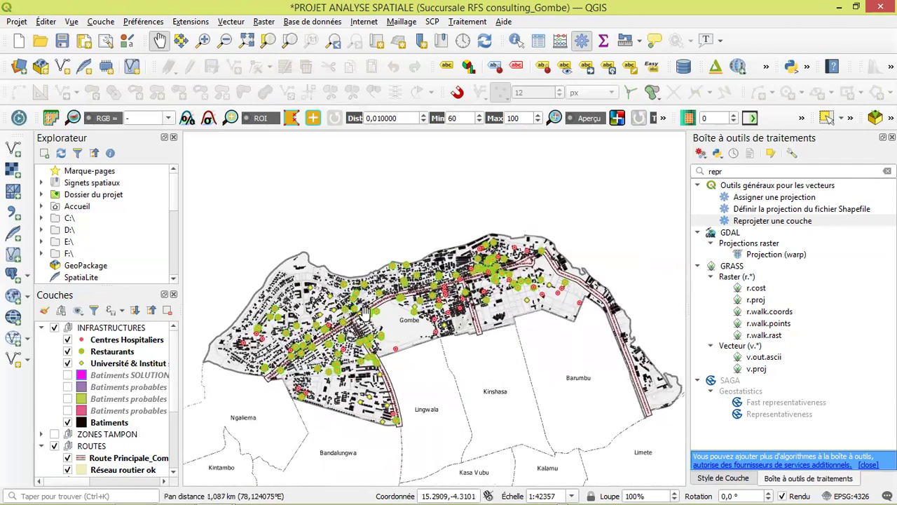
scroll(364, 314, up, 1)
scroll(365, 315, up, 1)
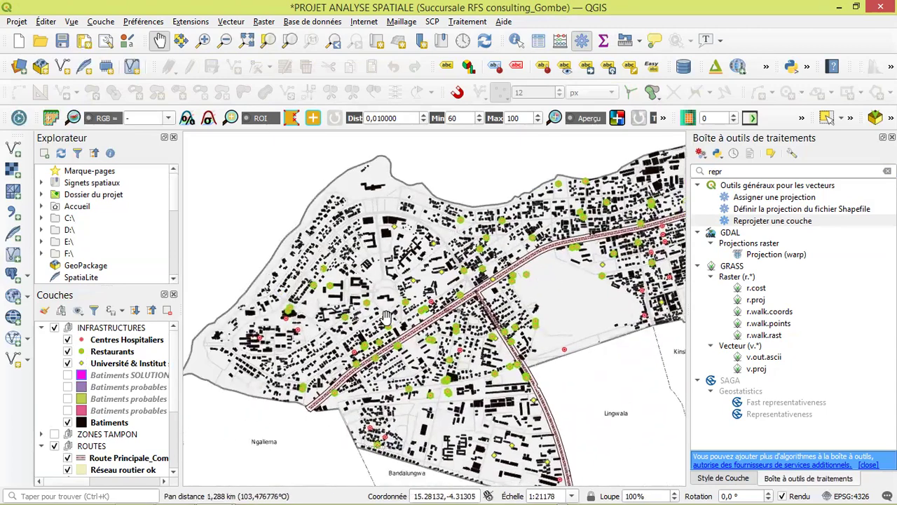
drag(383, 346, 424, 282)
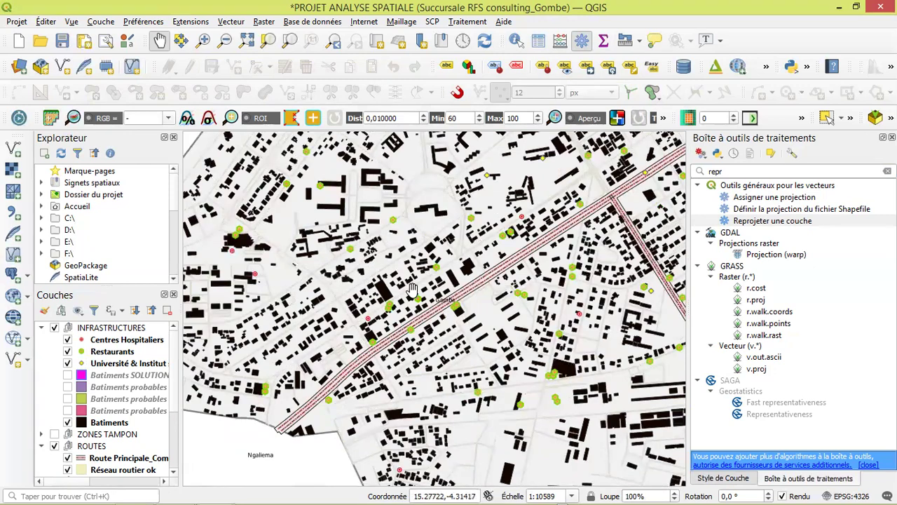
scroll(462, 272, down, 1)
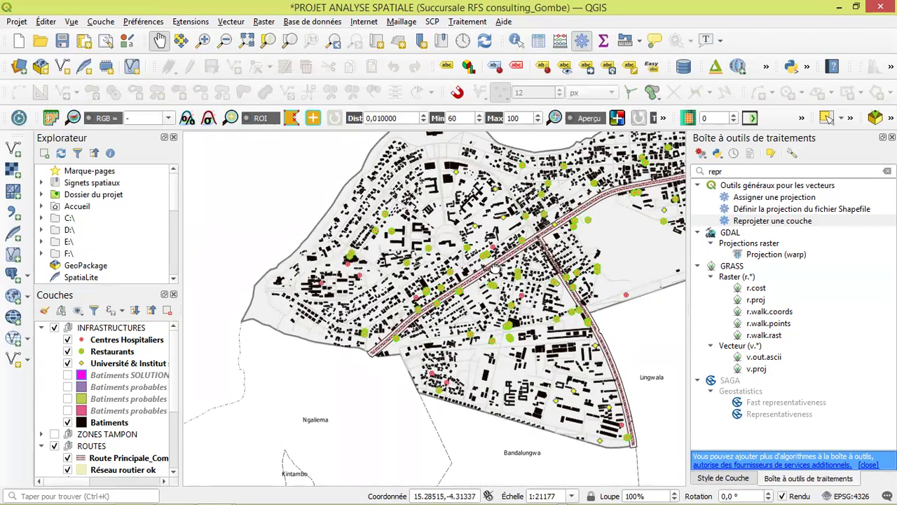
drag(499, 265, 425, 300)
scroll(426, 300, up, 2)
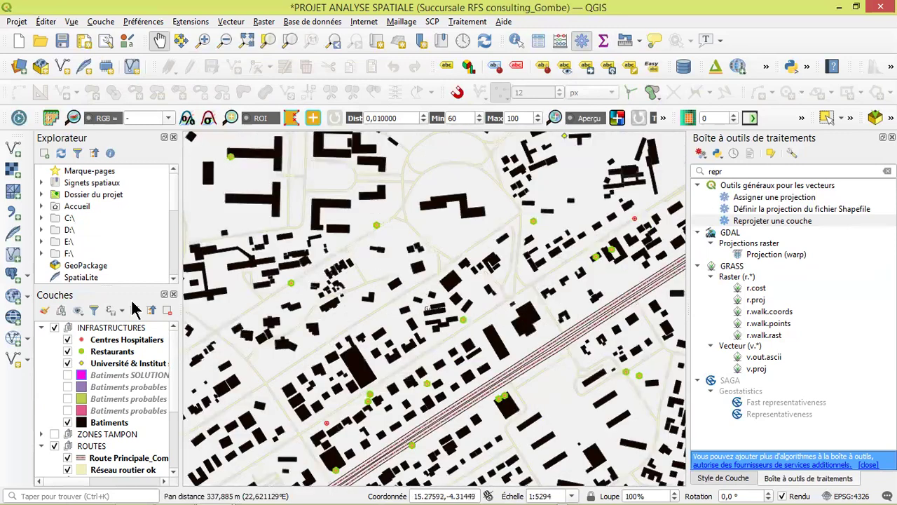
Make Centres Hospitaliers the active layer and inspect its points close up near the main road.
click(134, 342)
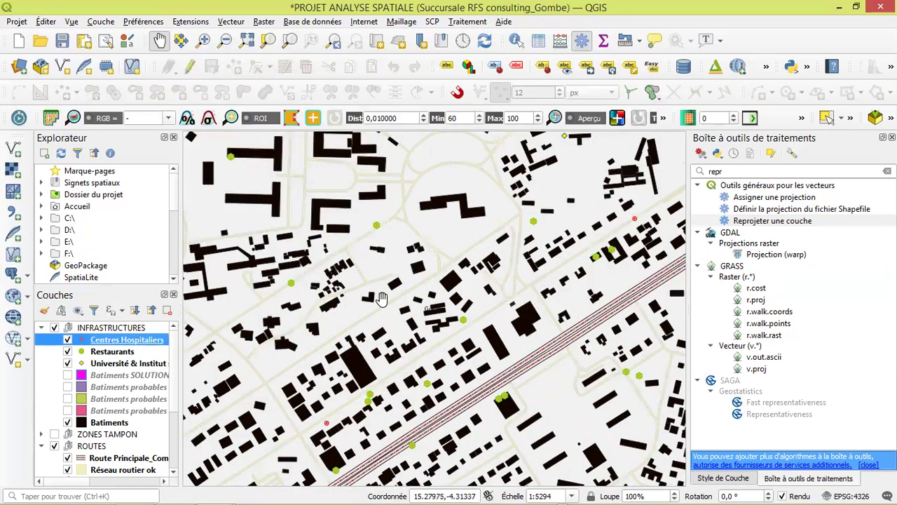
drag(604, 260, 549, 219)
scroll(589, 177, up, 2)
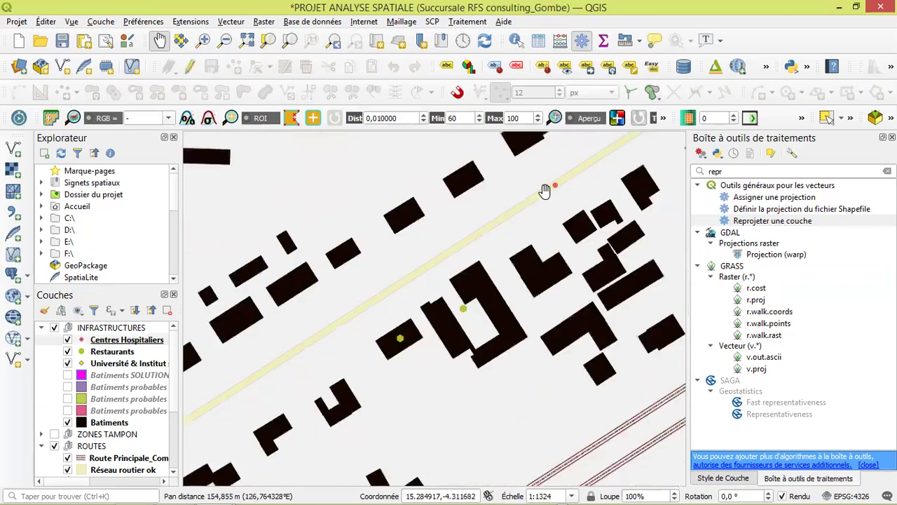
scroll(554, 200, down, 3)
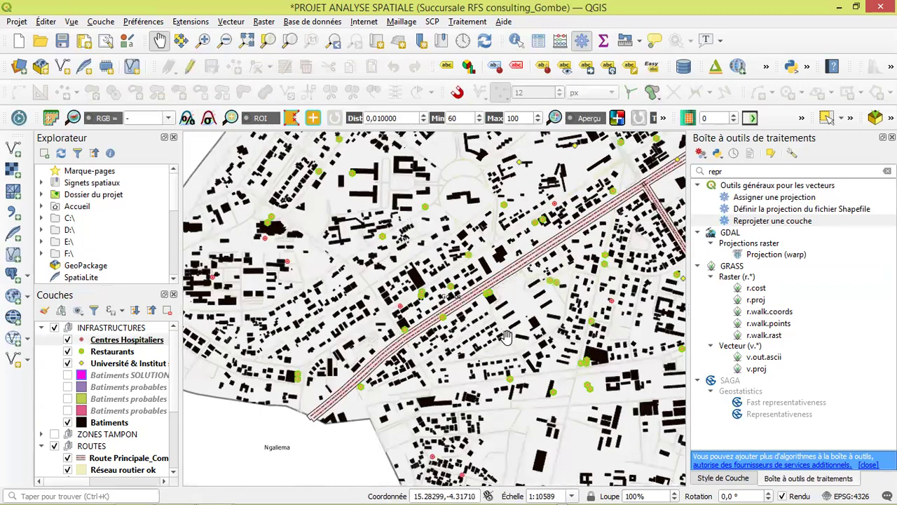
drag(398, 311, 419, 282)
scroll(434, 272, up, 2)
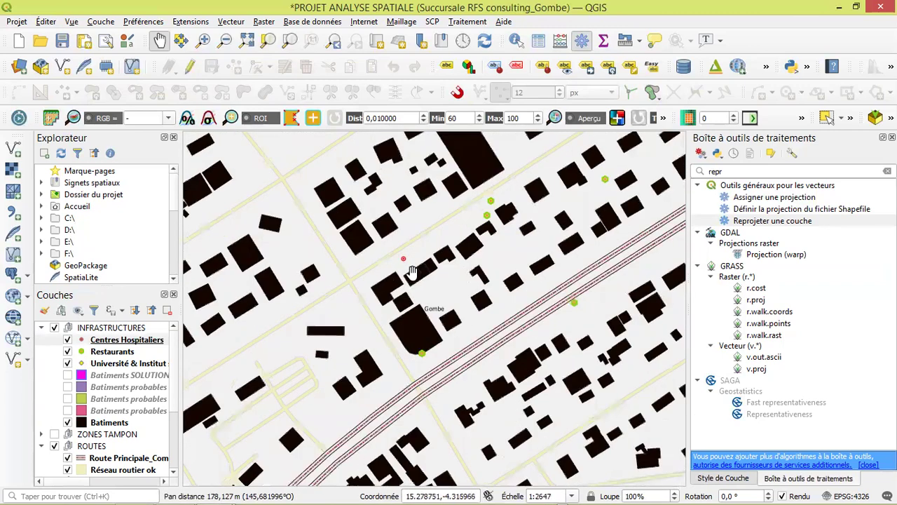
scroll(406, 308, down, 1)
scroll(405, 309, down, 1)
Make Restaurants the active layer and inspect its points close up in southern Gombe.
drag(301, 294, 490, 337)
drag(555, 366, 413, 332)
scroll(435, 354, up, 1)
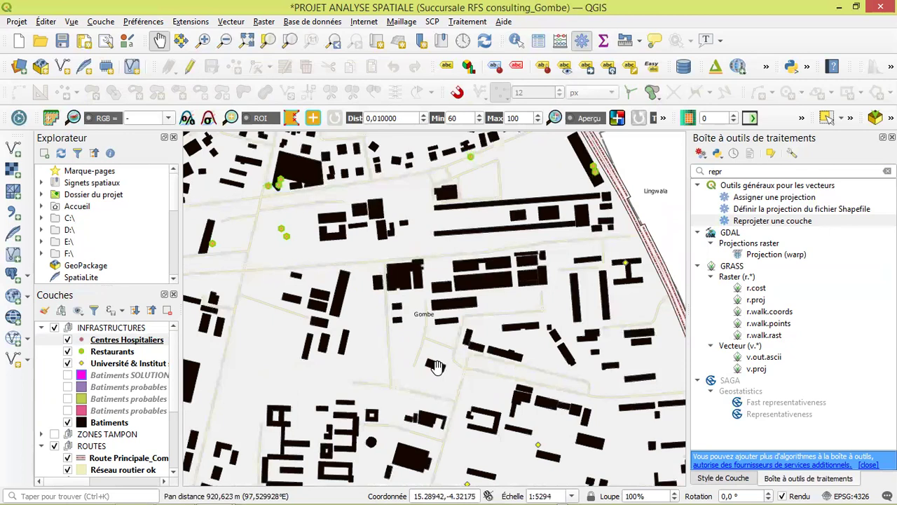
drag(337, 260, 416, 339)
click(142, 352)
scroll(388, 210, up, 2)
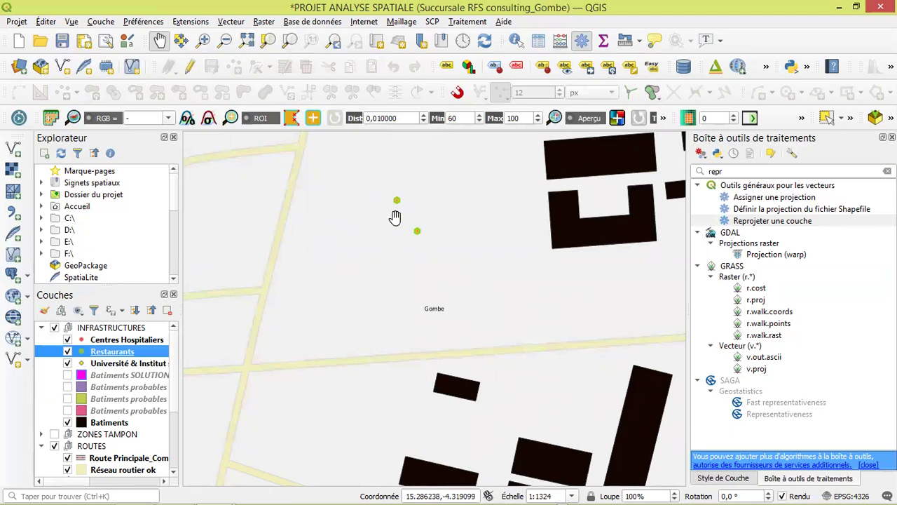
scroll(451, 253, down, 2)
scroll(453, 258, down, 1)
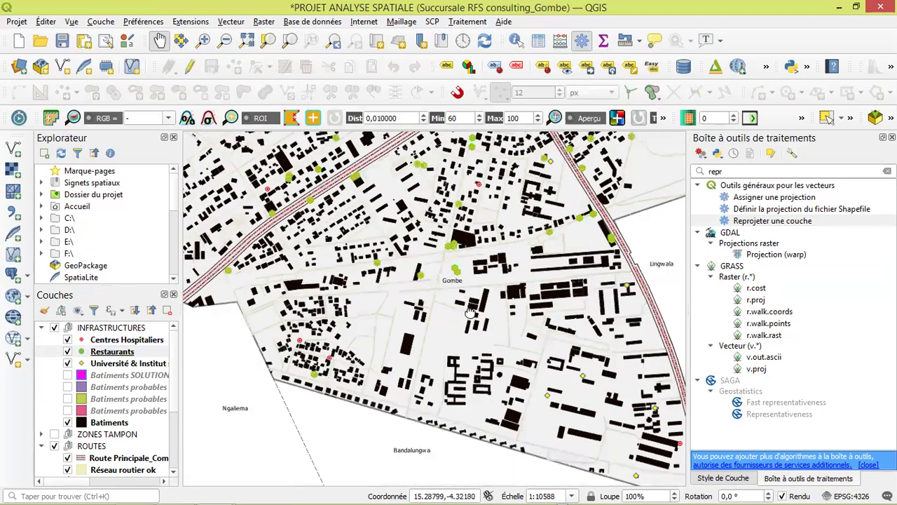
Inspect the university points in southern Gombe, toggling the Université & Institut layer off and on to identify them.
drag(495, 333, 457, 288)
scroll(511, 298, up, 1)
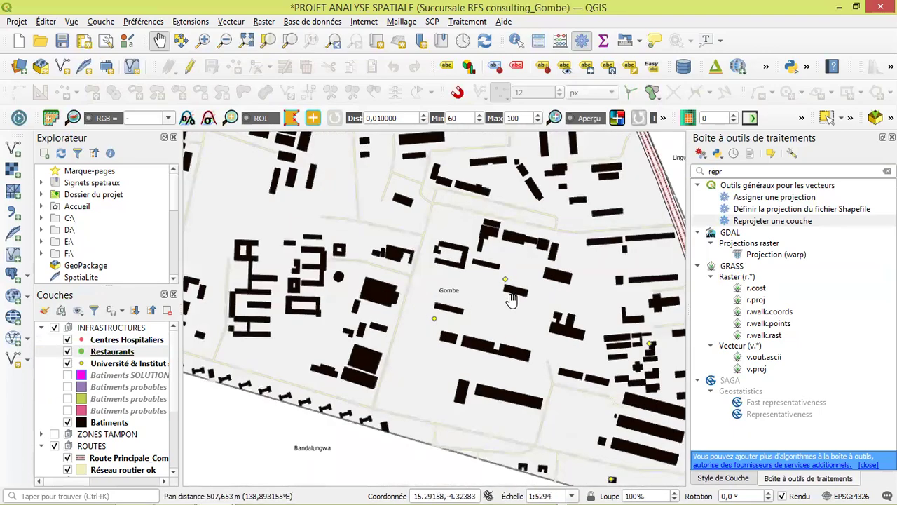
scroll(511, 298, up, 1)
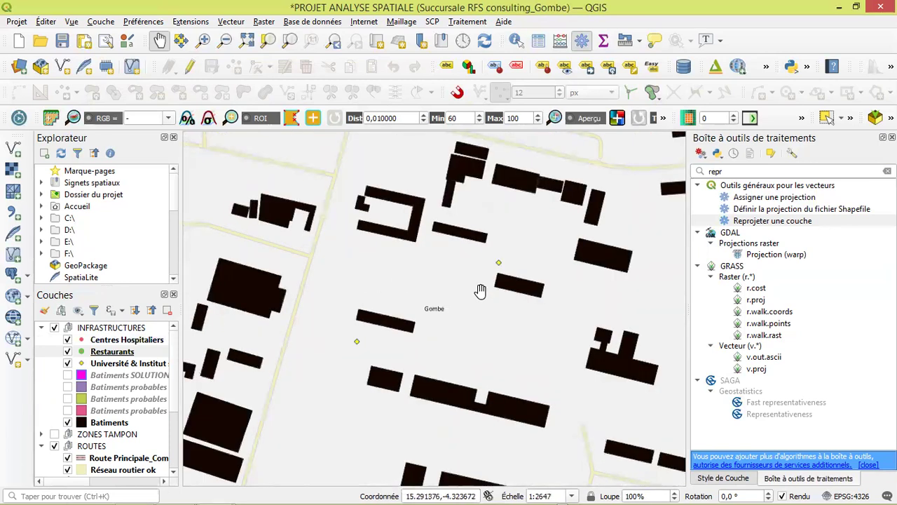
scroll(484, 291, up, 1)
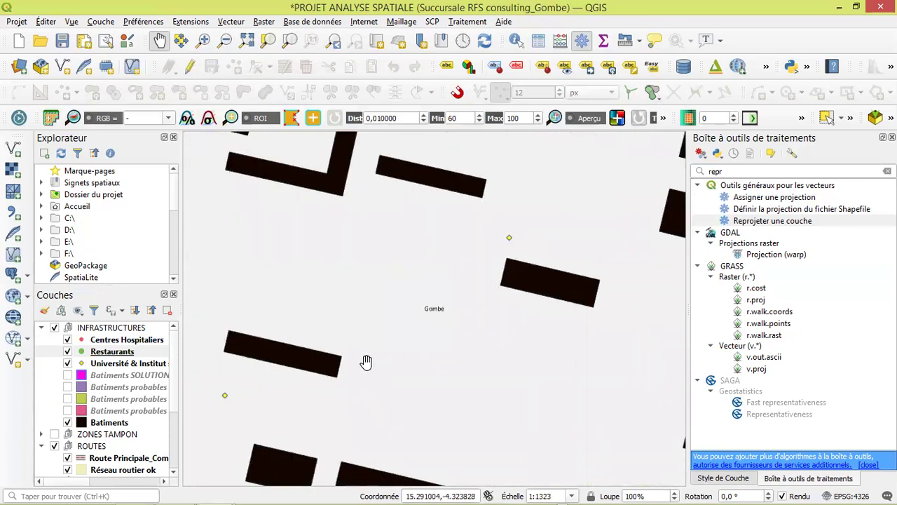
click(68, 363)
click(68, 363)
click(68, 363)
click(68, 363)
scroll(320, 327, down, 4)
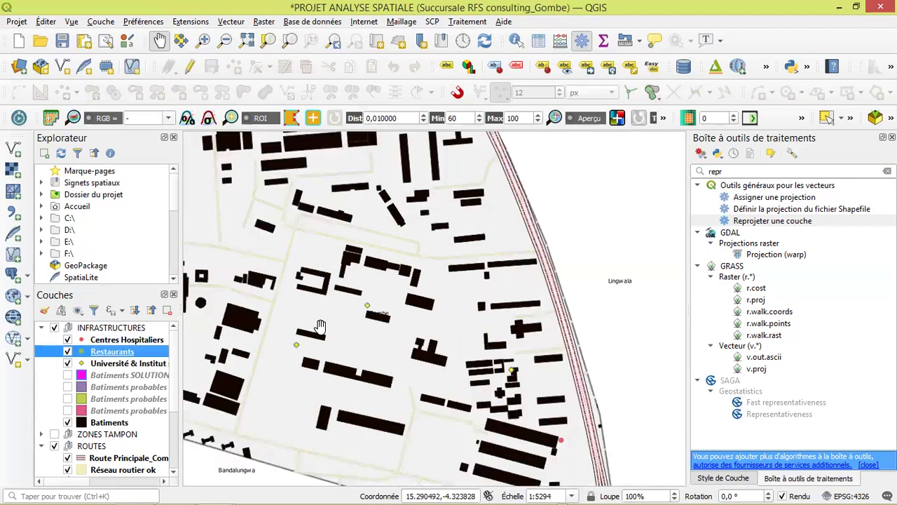
Toggle the Restaurants layer off and on to identify its points around the main roads.
drag(320, 324, 443, 332)
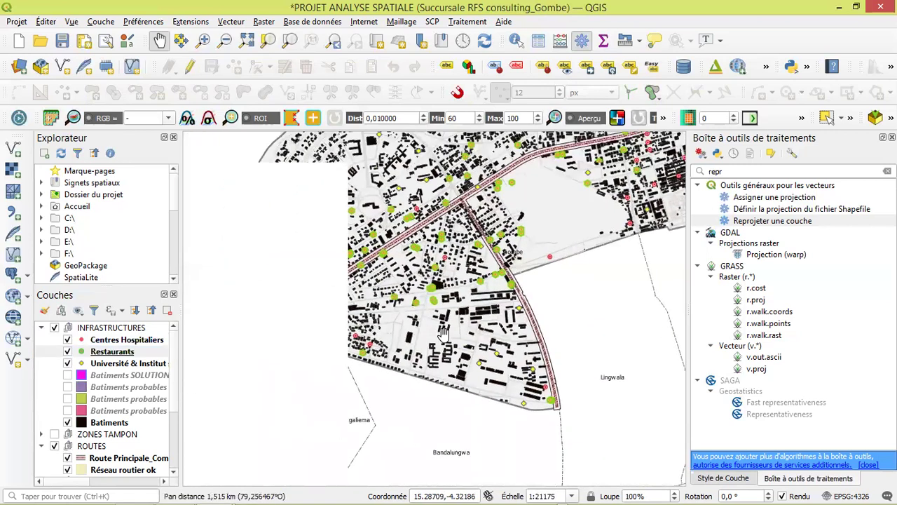
click(67, 352)
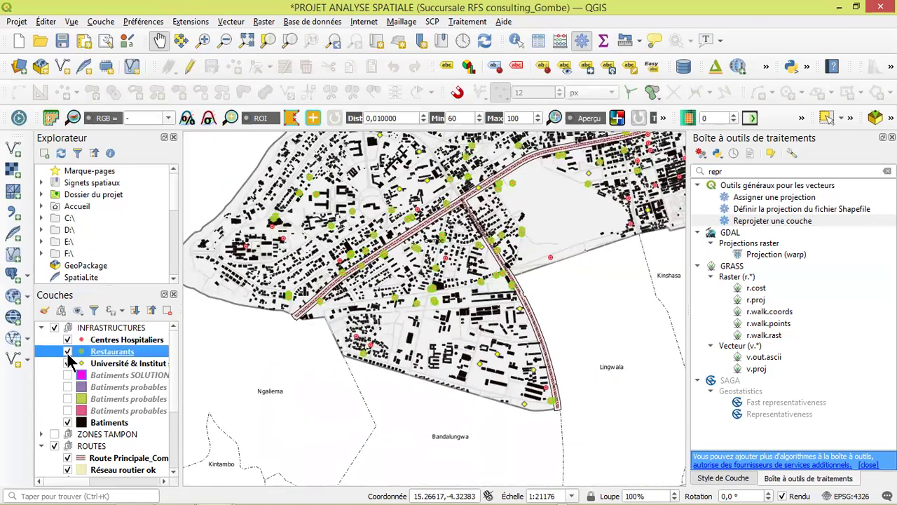
click(68, 352)
Examine the distribution of hospitals, restaurants and universities around the main roads across Gombe.
drag(415, 232, 446, 287)
scroll(505, 249, down, 1)
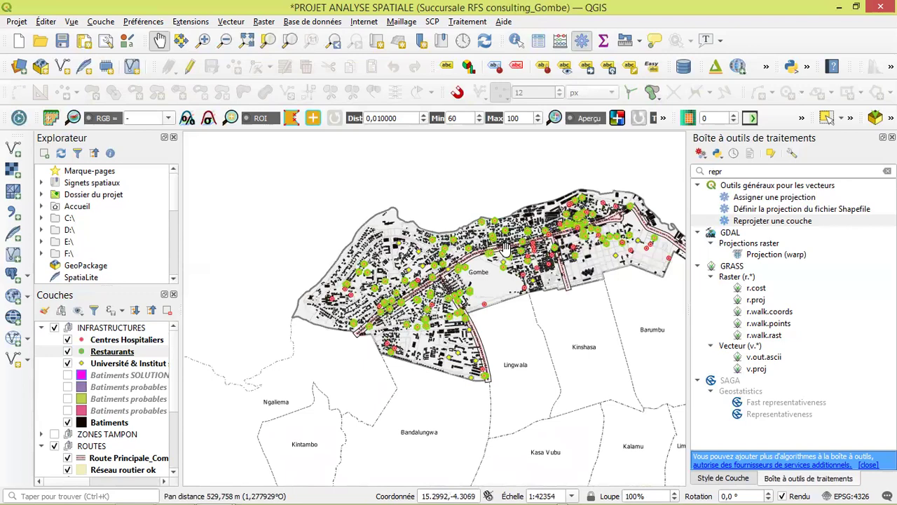
scroll(505, 249, up, 1)
drag(369, 359, 405, 321)
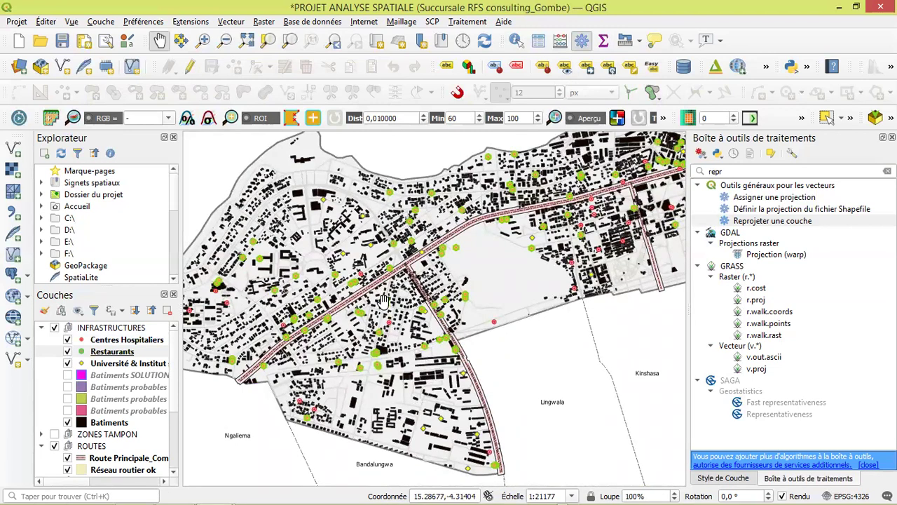
scroll(383, 300, down, 1)
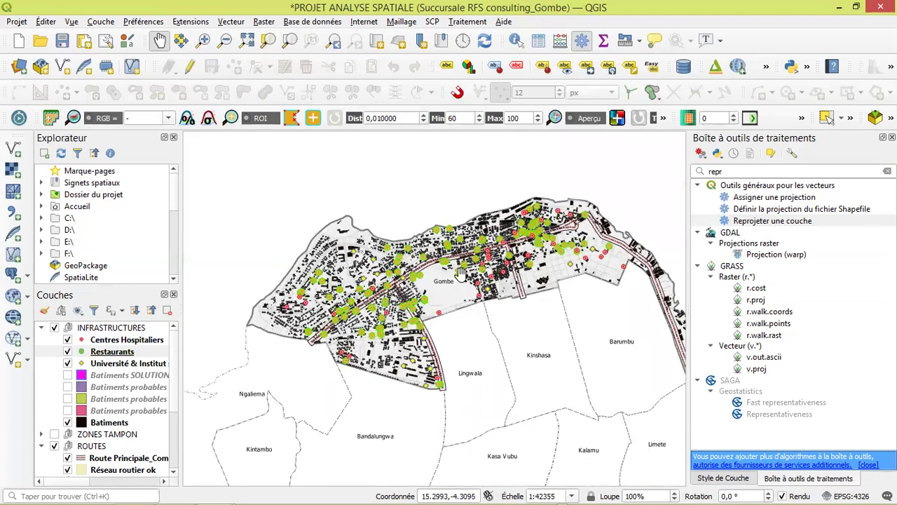
drag(459, 277, 426, 310)
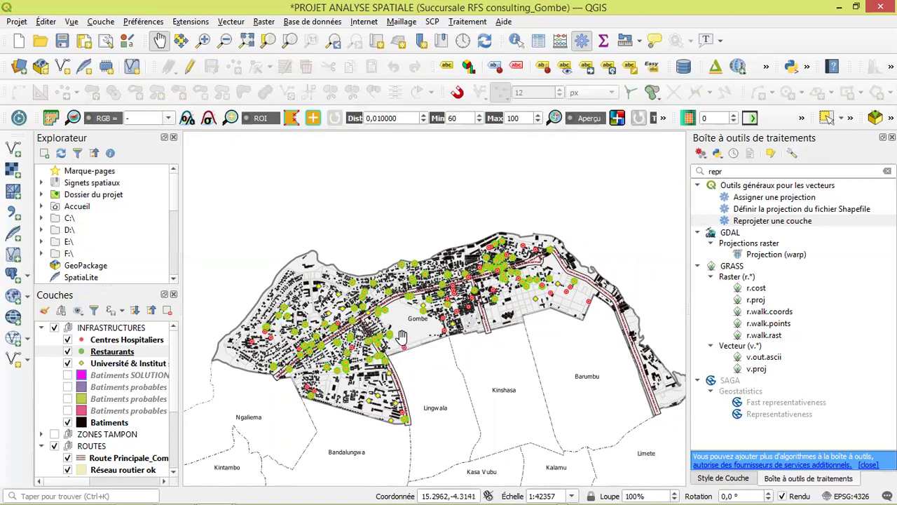
scroll(322, 353, up, 2)
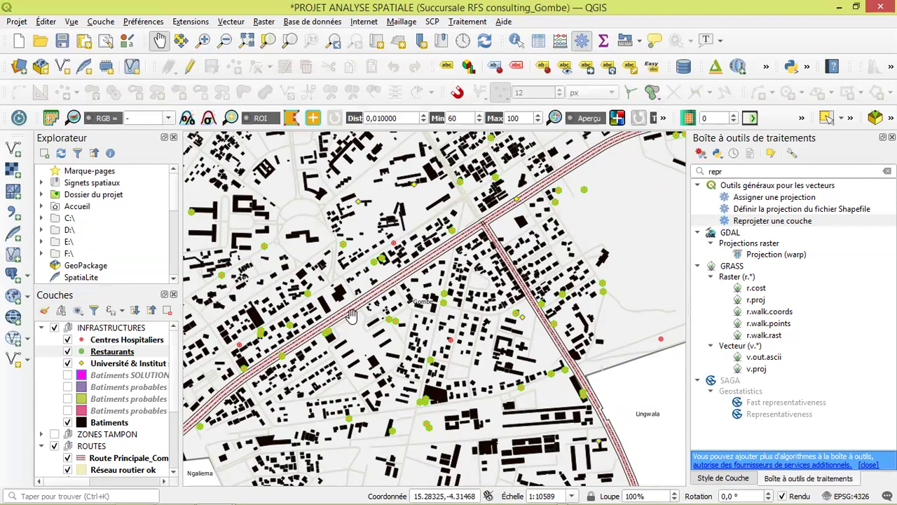
Examine the main roads and surrounding infrastructure in southwestern Gombe, and make the Route Principale layer active.
scroll(351, 313, down, 1)
scroll(375, 306, up, 1)
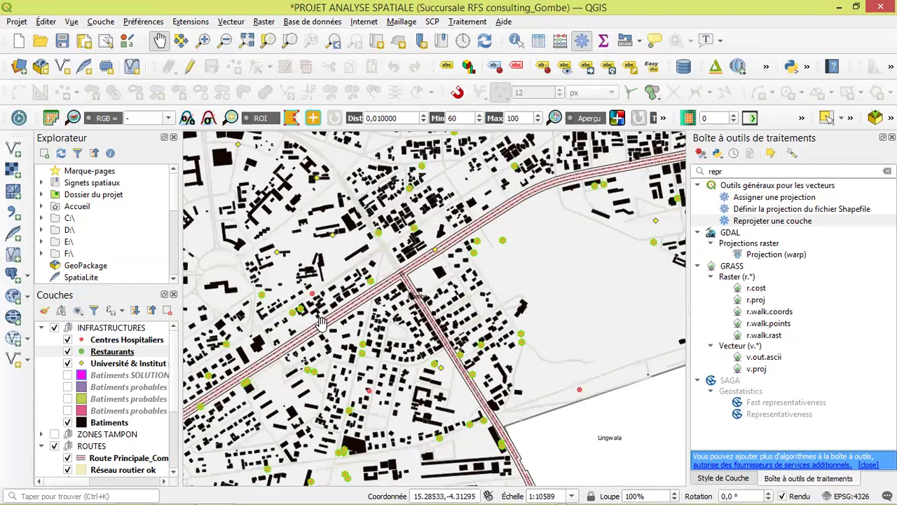
drag(321, 326, 435, 243)
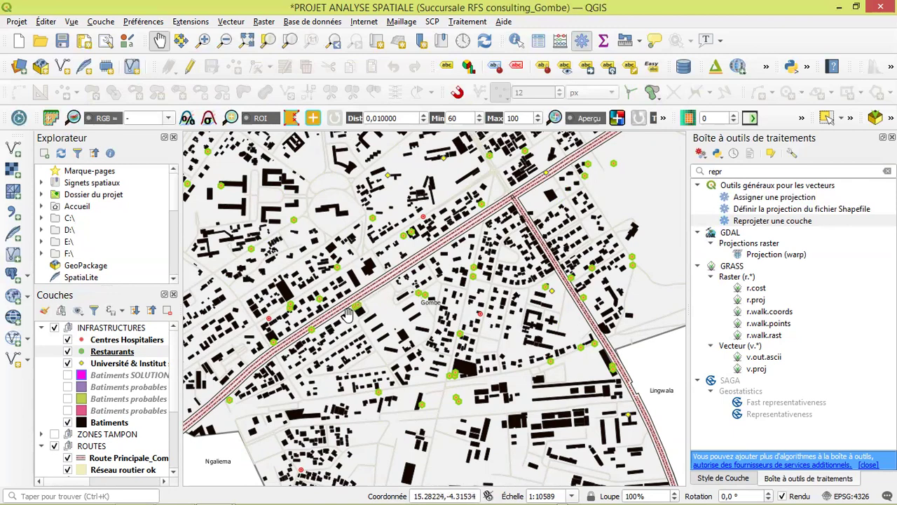
drag(334, 328, 407, 293)
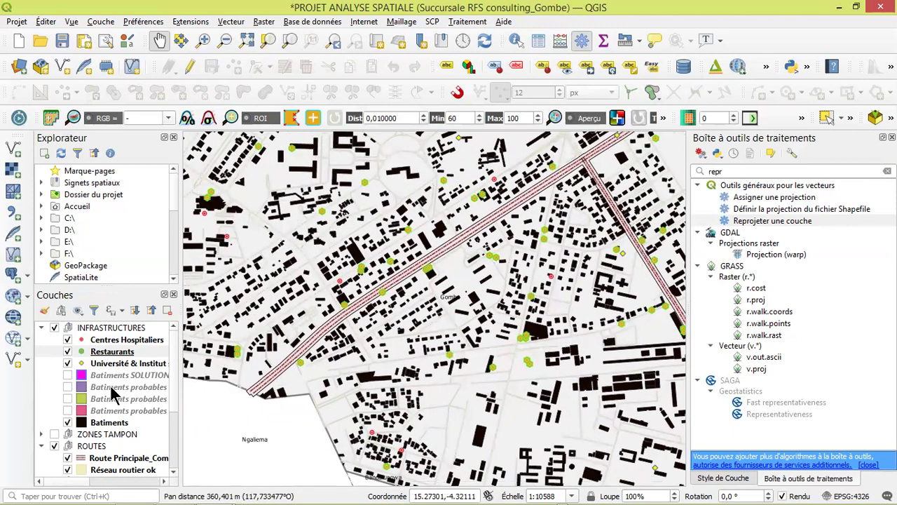
click(112, 459)
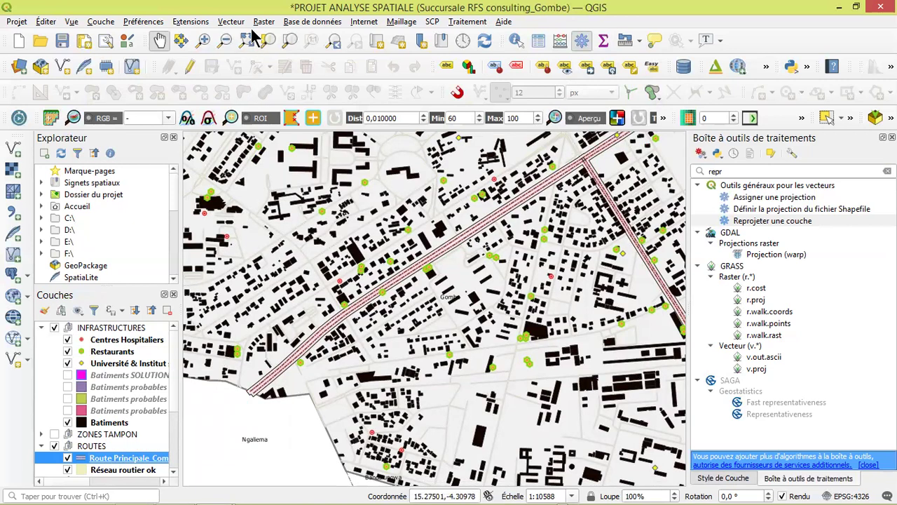
Review the available vector geoprocessing tools, from Tampon to Union, without starting one.
click(230, 22)
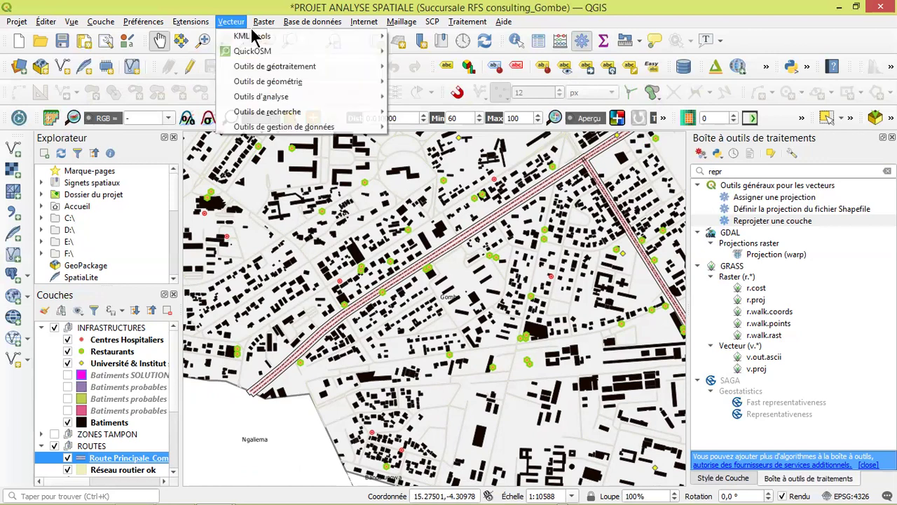
mouse_move(264, 69)
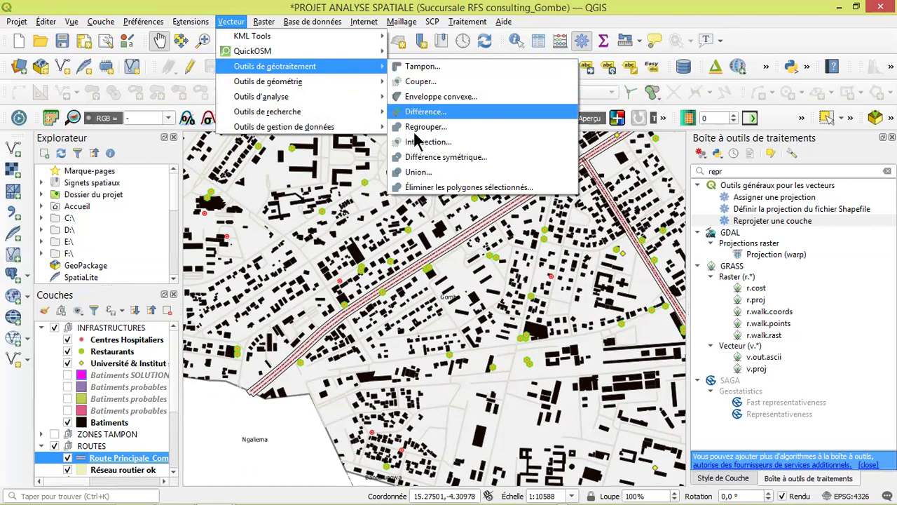
key(Escape)
key(Escape)
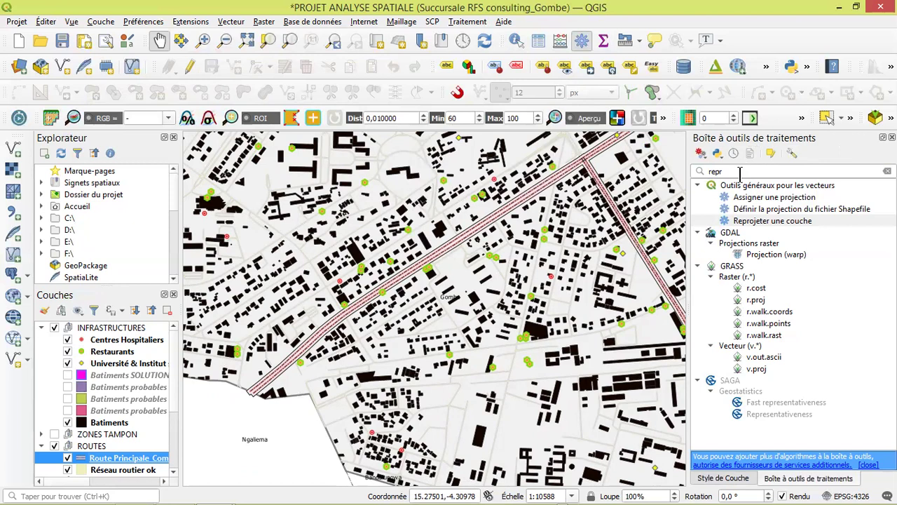
Search the processing toolbox for "tamp" and select the Tampon algorithm.
click(713, 171)
text(t)
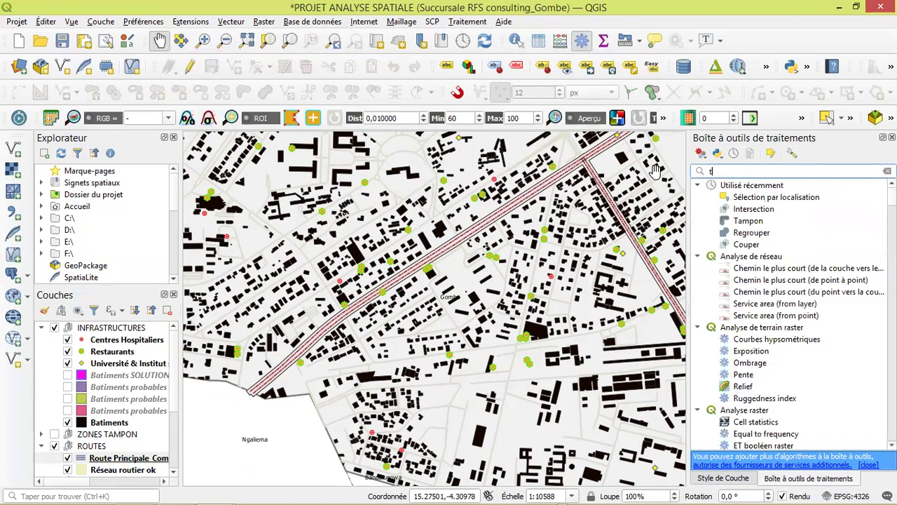
text(apon)
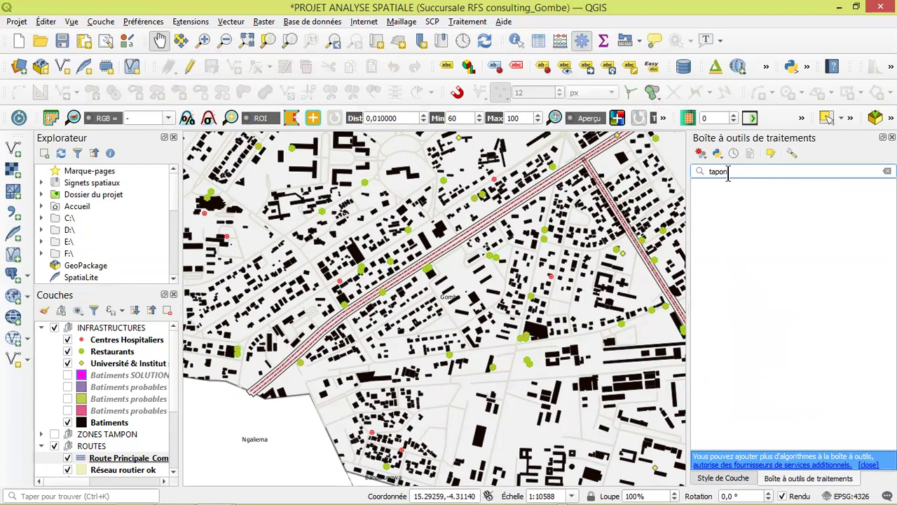
key(BackSpace)
key(BackSpace)
key(BackSpace)
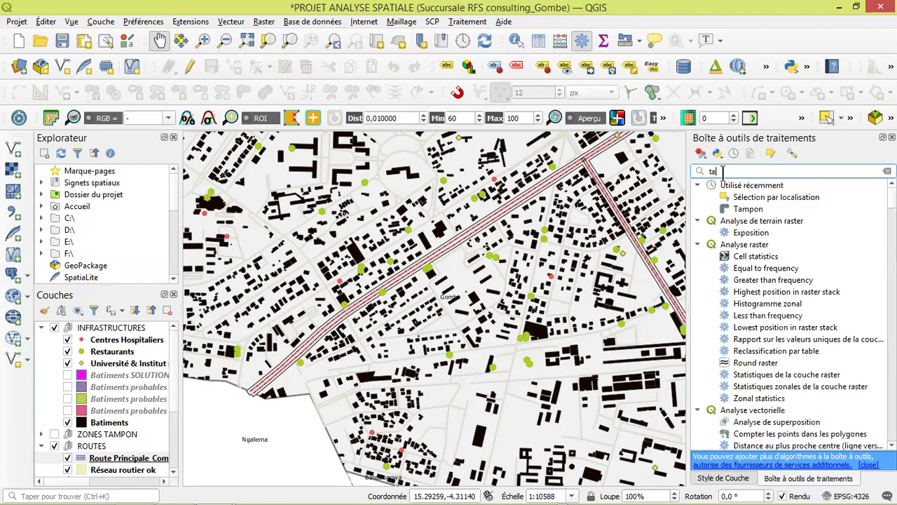
text(mp)
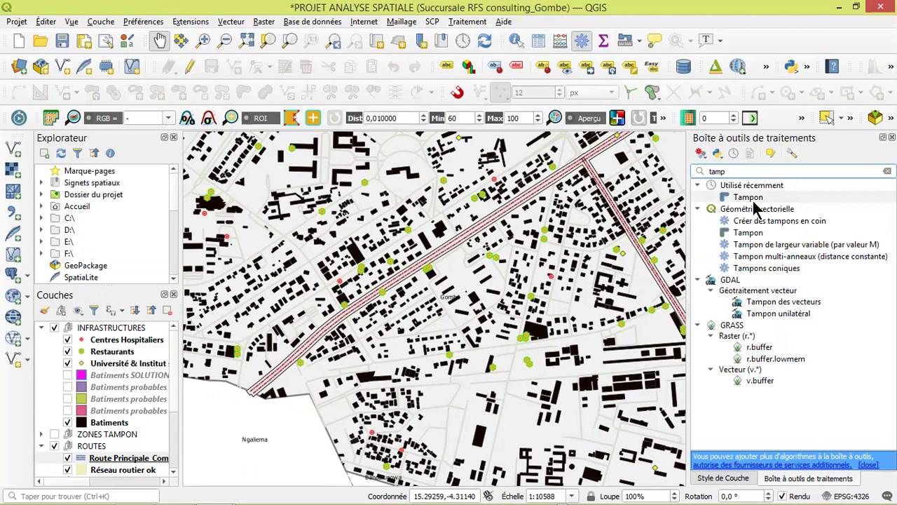
click(755, 198)
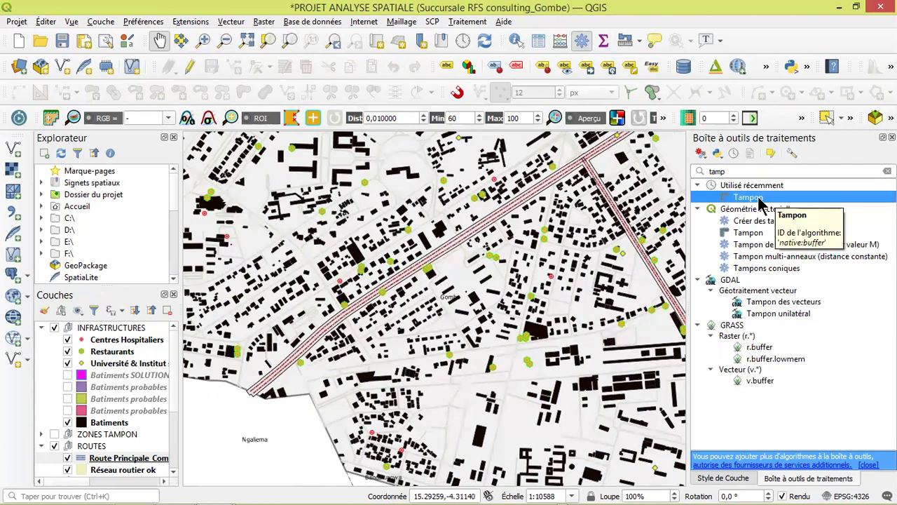
Set up a Tampon on Route Principale_Commune_Gombe with a distance of 50 metres and the result dissolved.
click(219, 25)
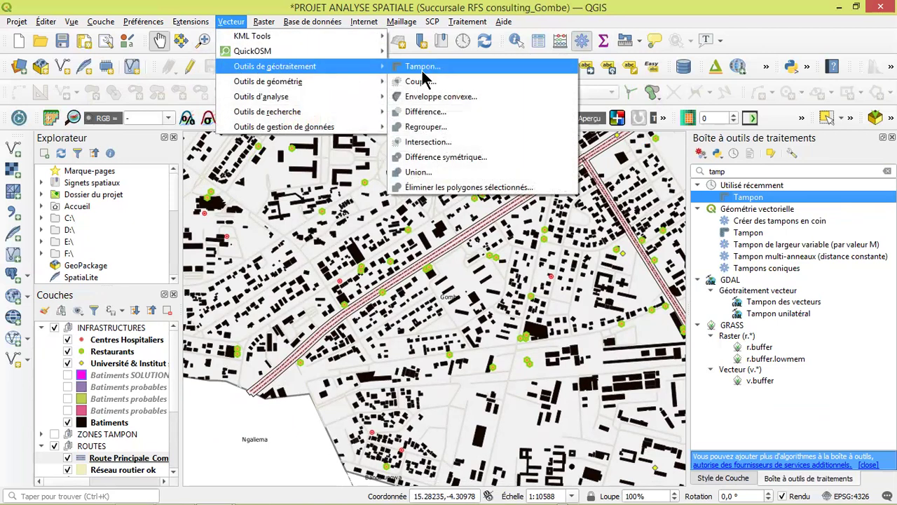
click(424, 70)
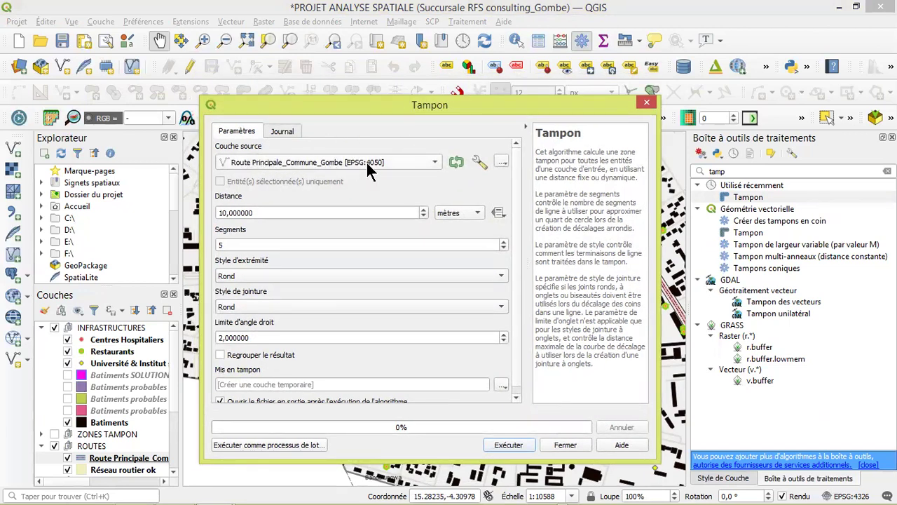
click(459, 217)
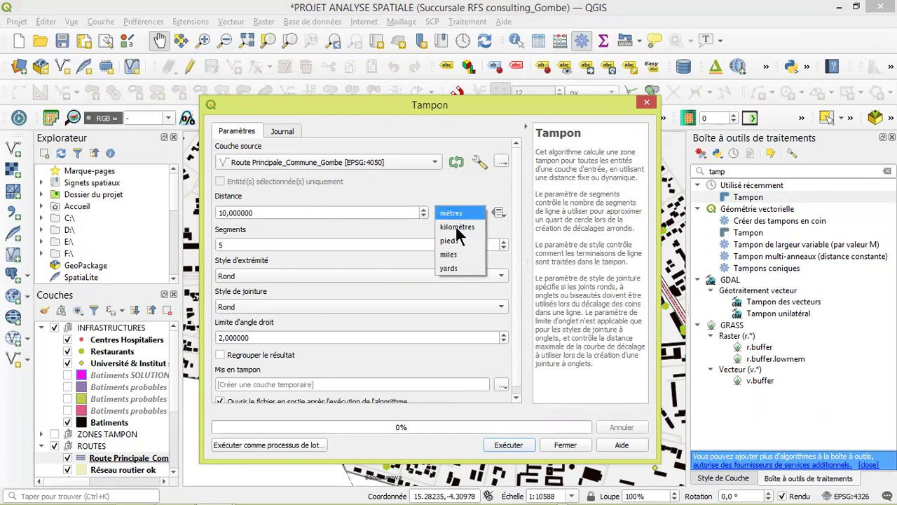
click(454, 198)
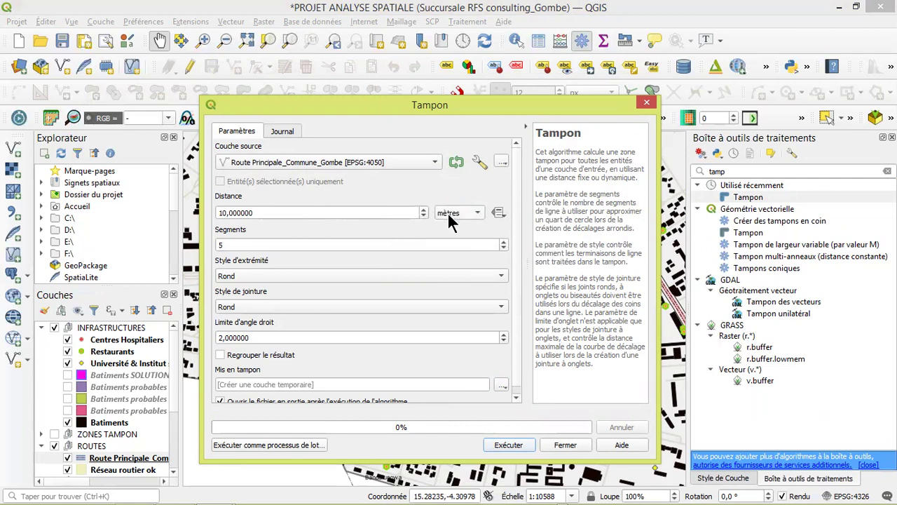
click(220, 212)
scroll(519, 355, down, 1)
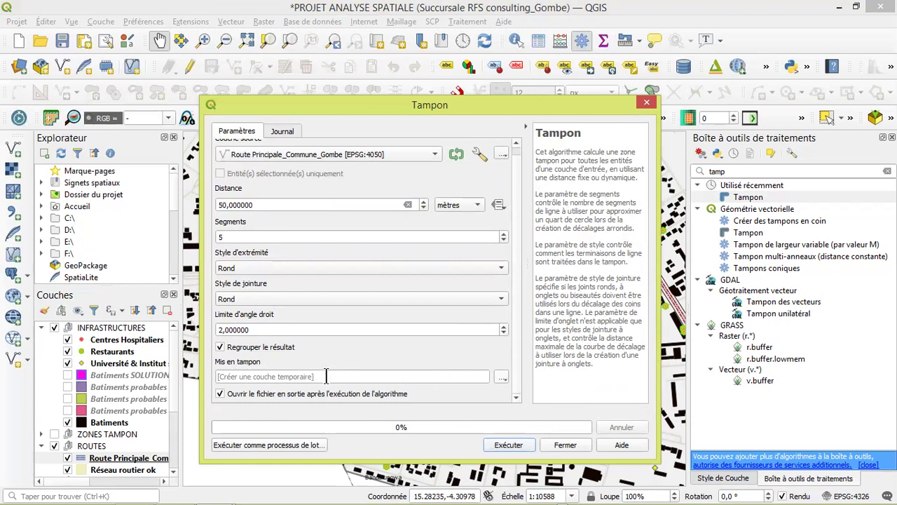
Try saving the buffer output as Zone de 50m de la RP.shp, decline replacing the existing file and close the tool without running it.
click(500, 378)
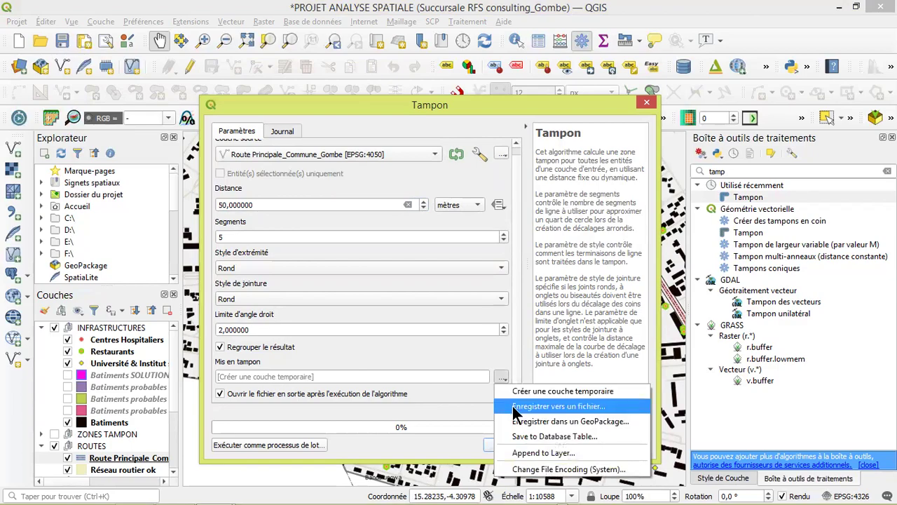
click(515, 407)
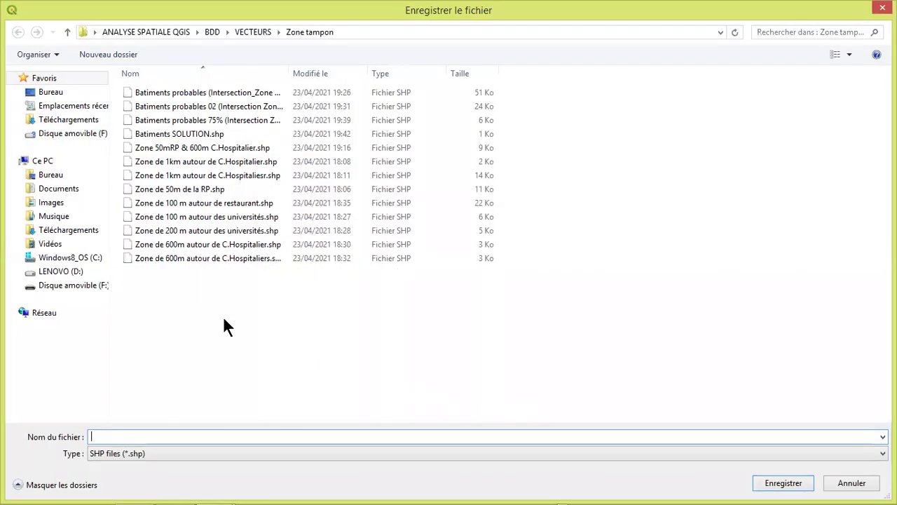
click(195, 188)
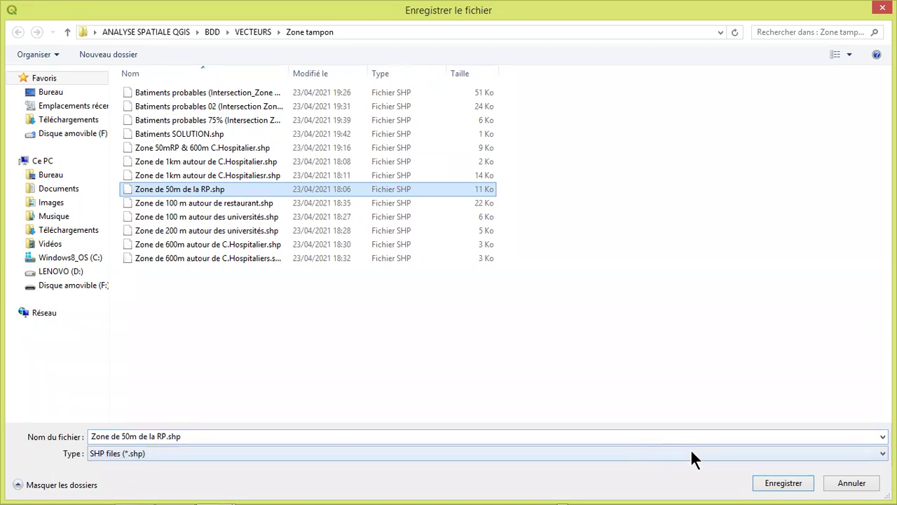
click(783, 488)
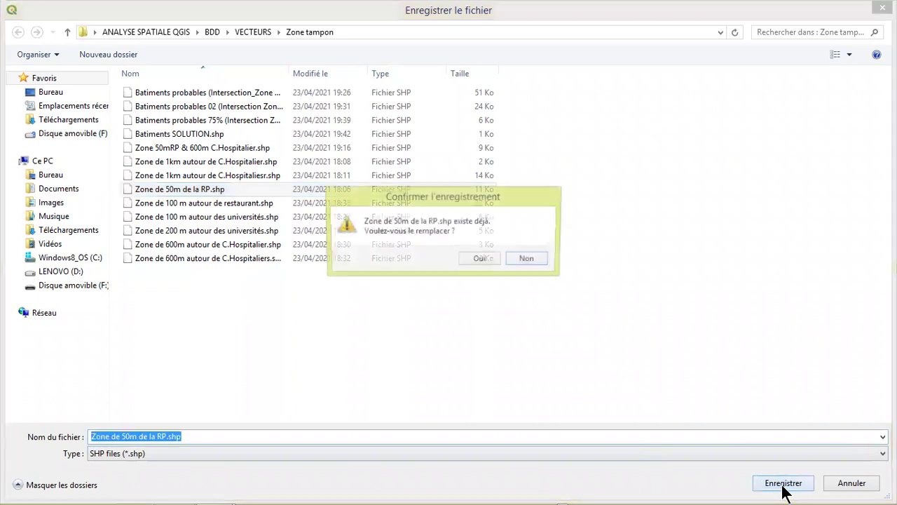
click(527, 259)
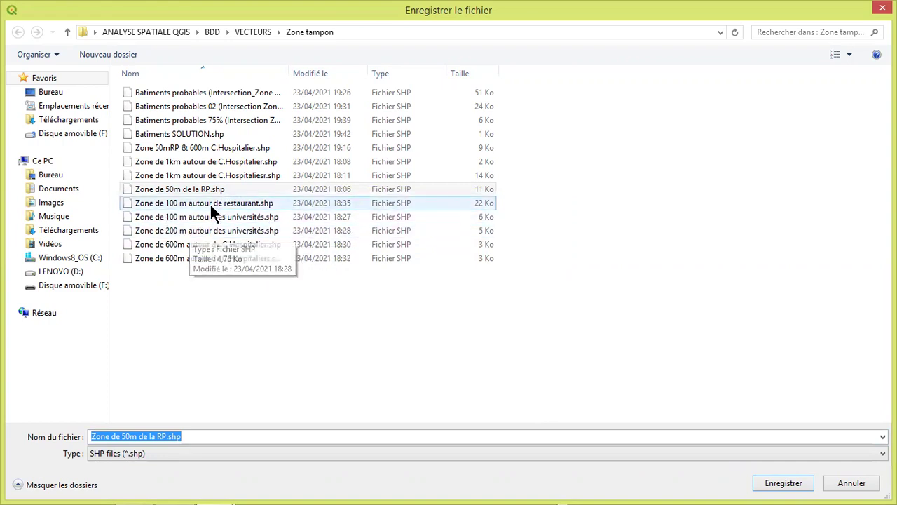
click(845, 485)
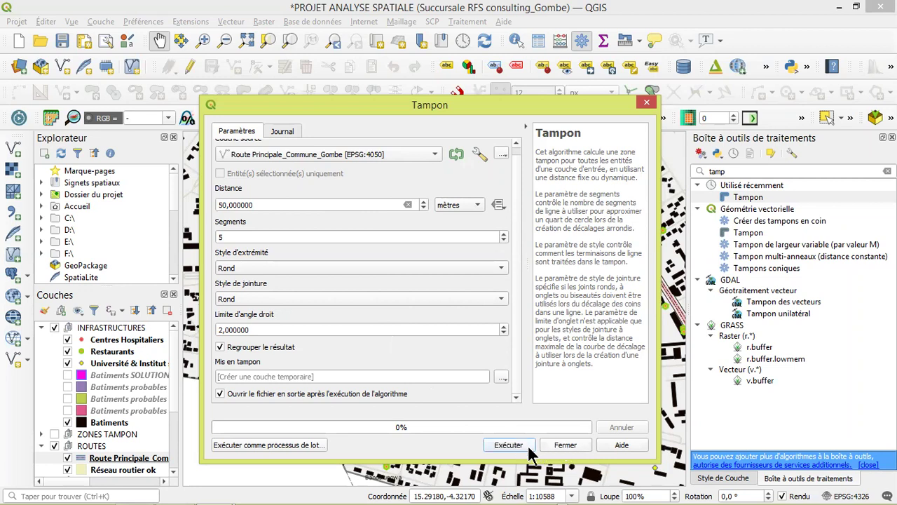
click(565, 445)
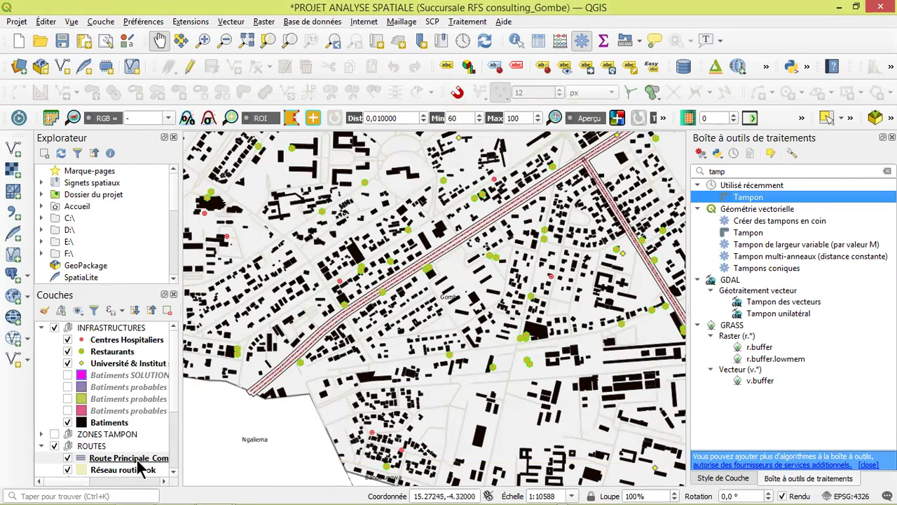
Expand the ZONES TAMPON group and display it with only the Zone de 50m de la RP layer visible.
mouse_move(171, 388)
mouse_down()
mouse_move(172, 424)
mouse_move(175, 378)
mouse_up()
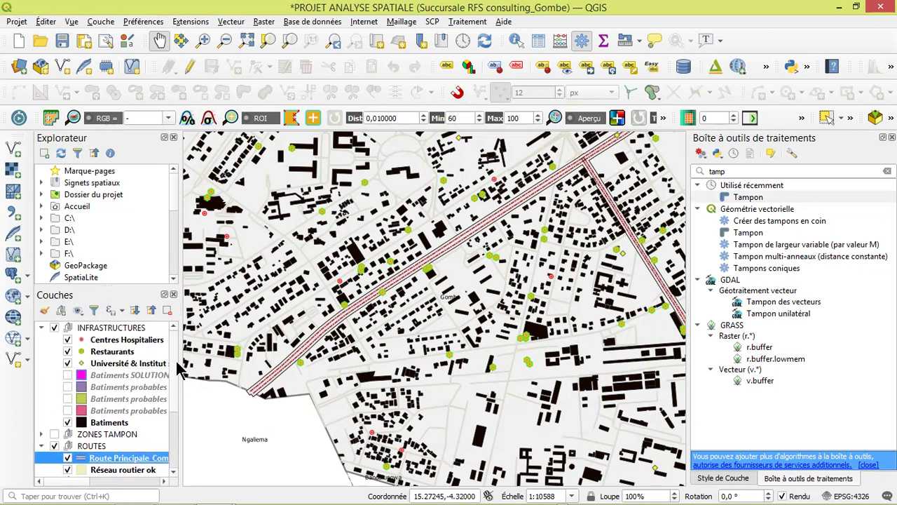
scroll(108, 455, down, 2)
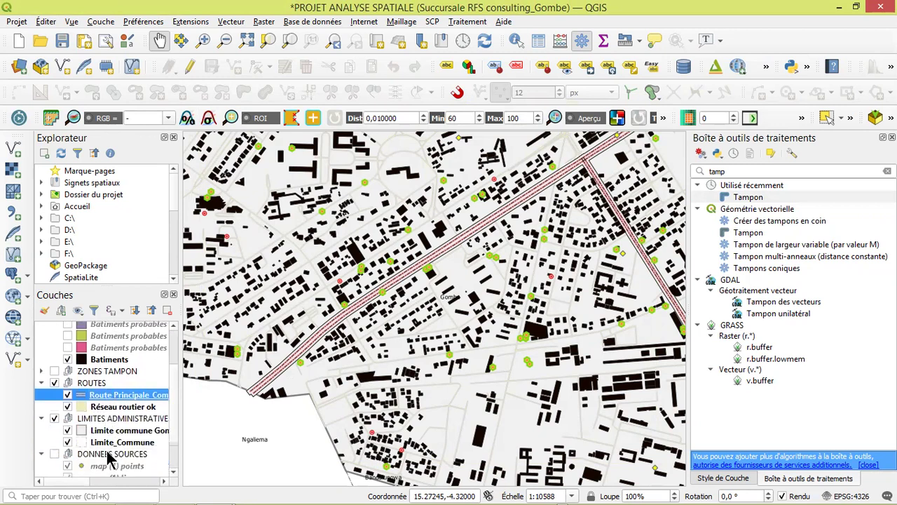
click(42, 371)
scroll(82, 390, down, 2)
scroll(82, 391, up, 2)
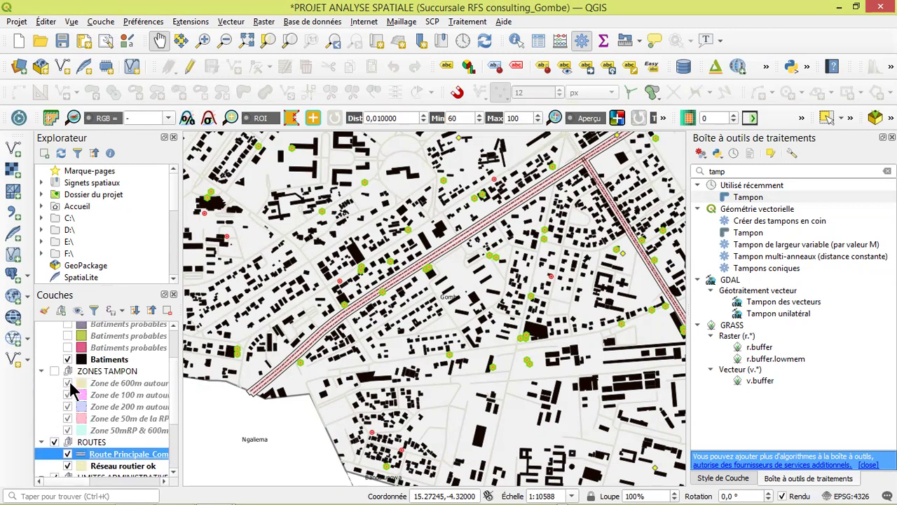
click(68, 382)
click(68, 394)
click(54, 371)
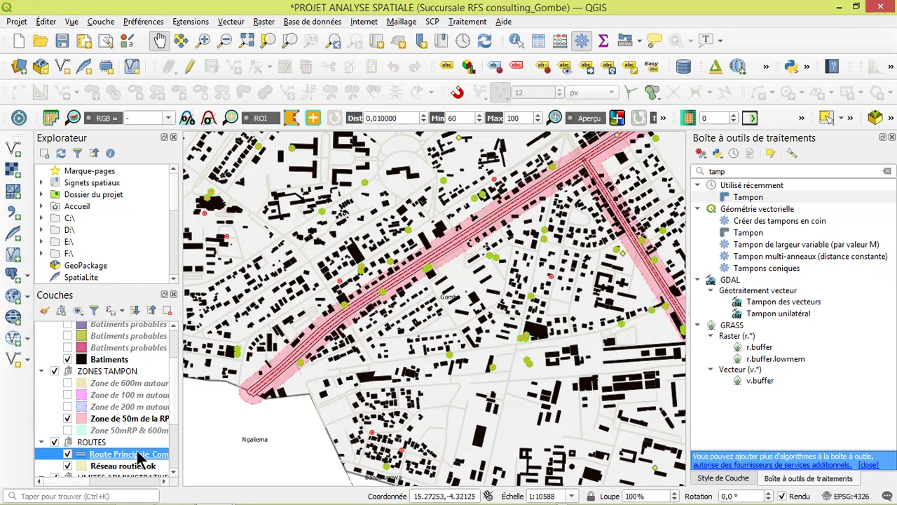
Inspect the 50 m buffer along the main roads and the buildings that fall inside it.
scroll(512, 209, up, 3)
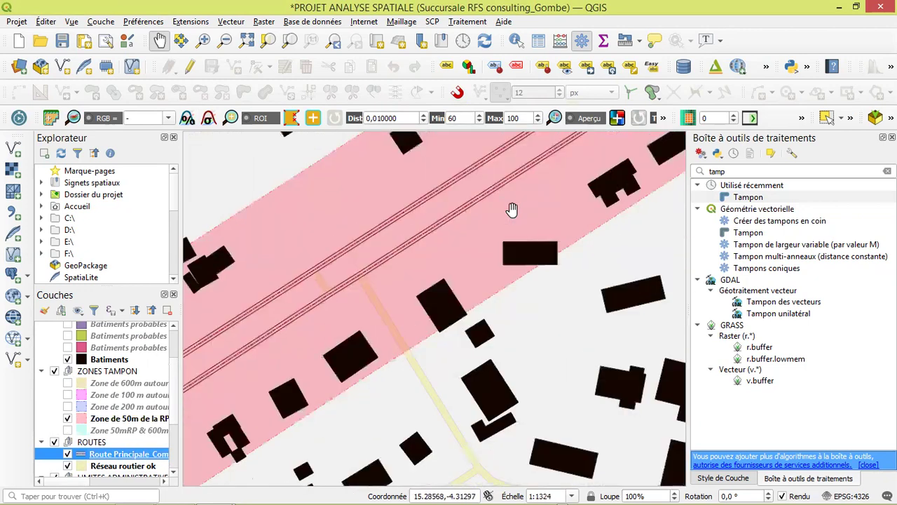
scroll(511, 209, down, 1)
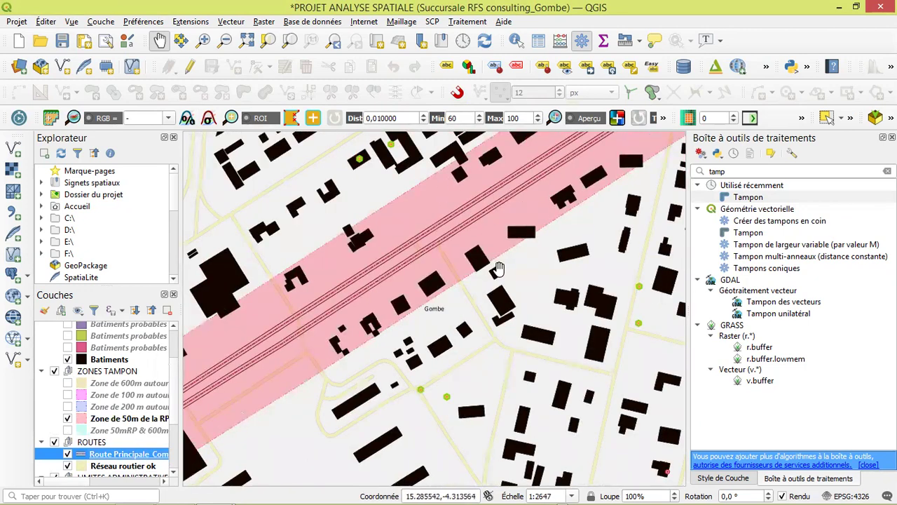
scroll(475, 273, down, 3)
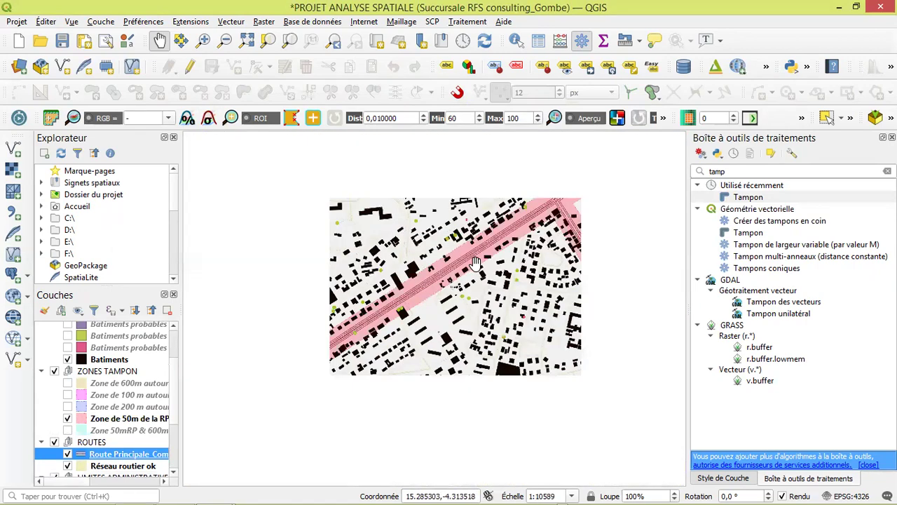
scroll(475, 273, up, 1)
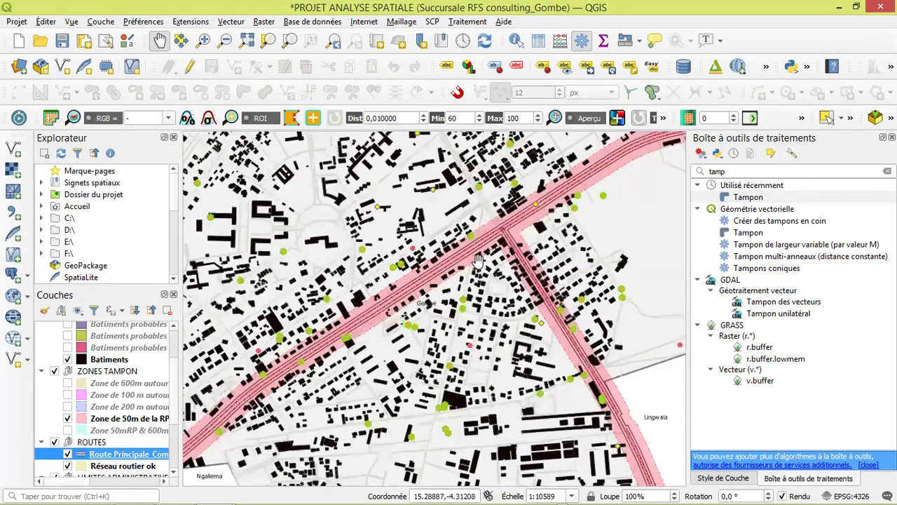
scroll(414, 272, up, 1)
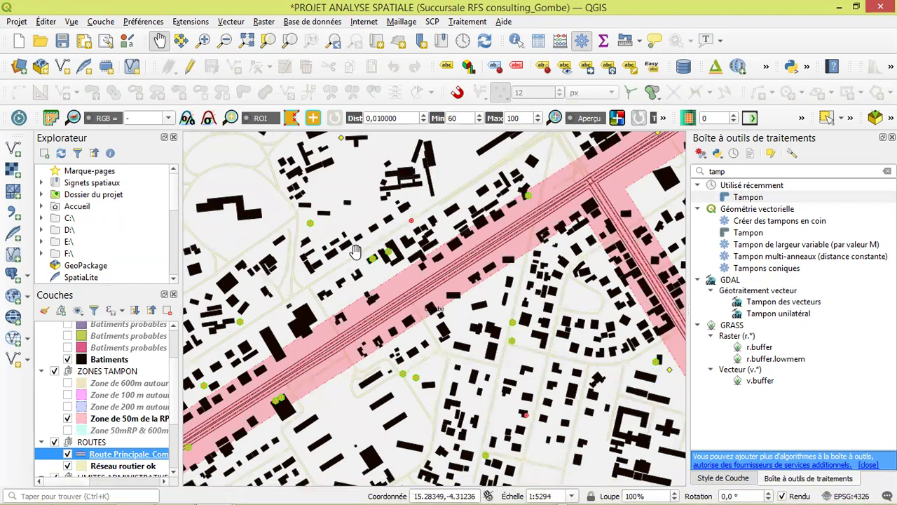
drag(400, 320, 517, 280)
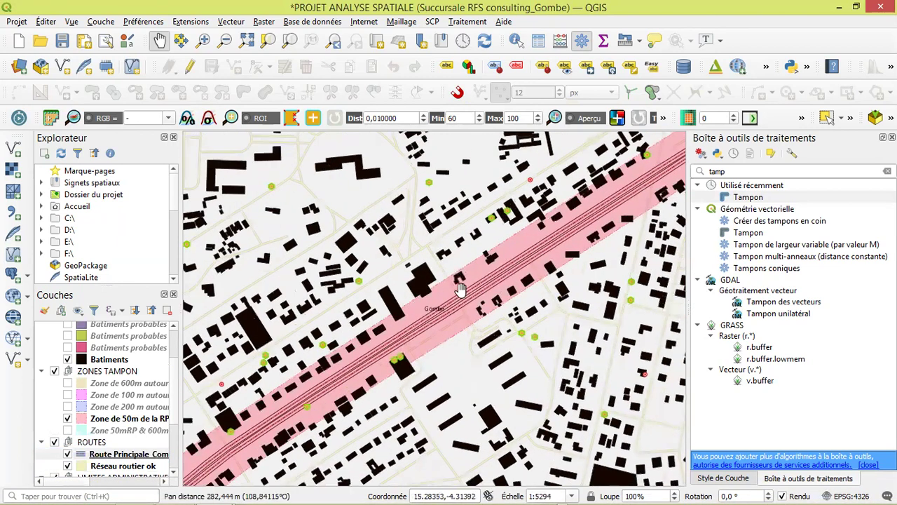
scroll(459, 287, down, 1)
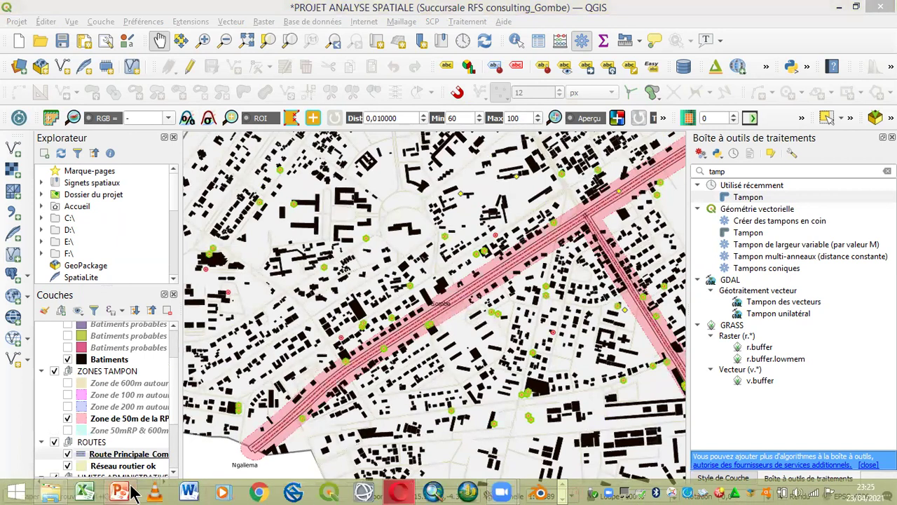
Switch to PowerPoint to review the site selection criteria on the TRAVAIL A REALISER slide, then return to QGIS.
click(131, 492)
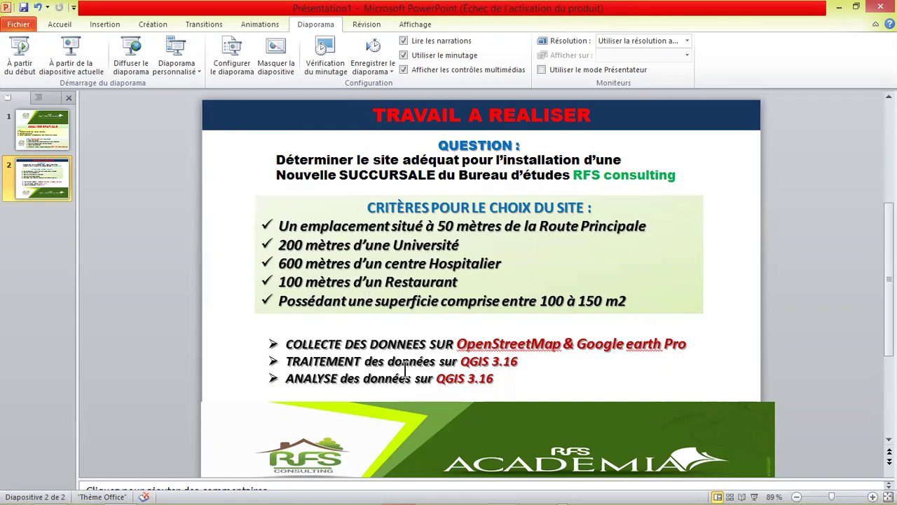
mouse_move(405, 499)
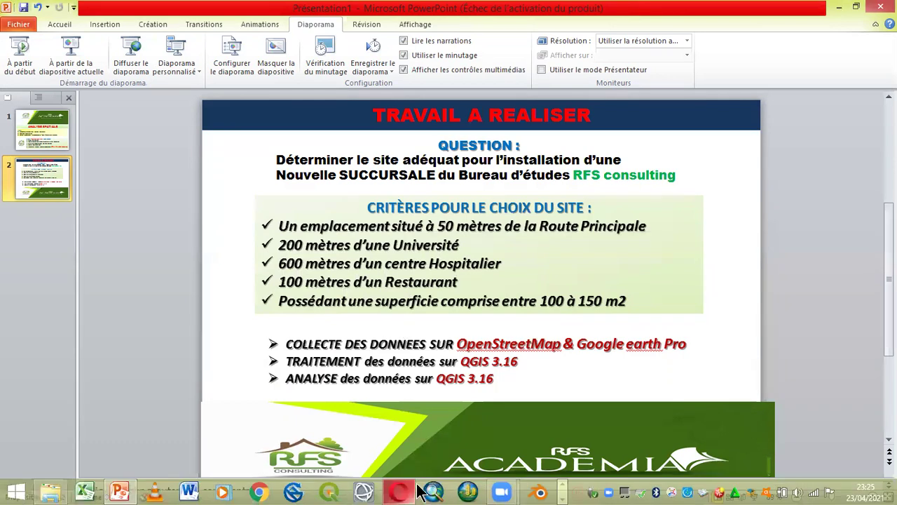
click(563, 498)
mouse_move(217, 491)
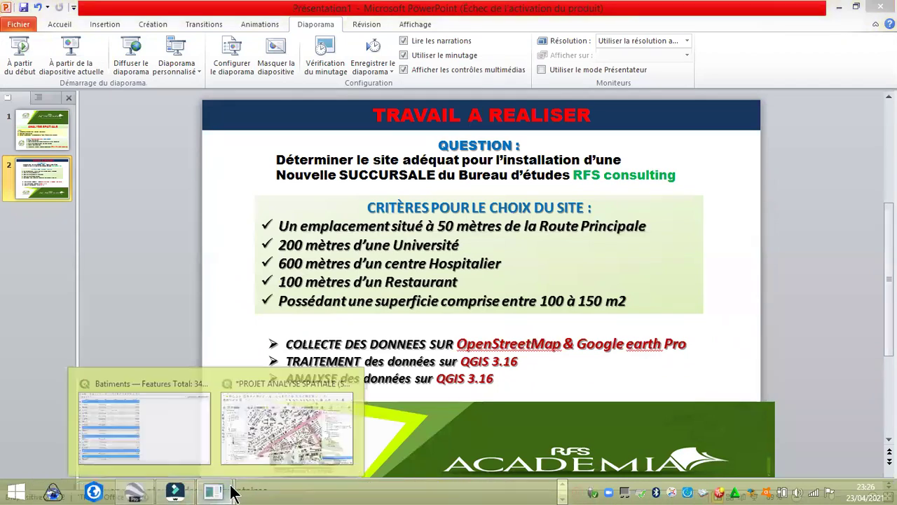
click(254, 414)
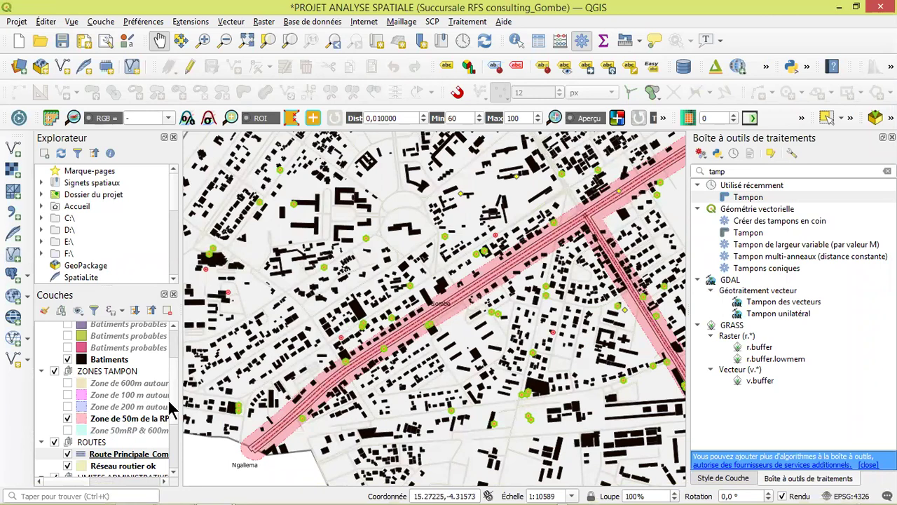
Set up a Tampon on Université & Institut supérieur with a distance of 200 metres and the result dissolved.
scroll(168, 330, up, 2)
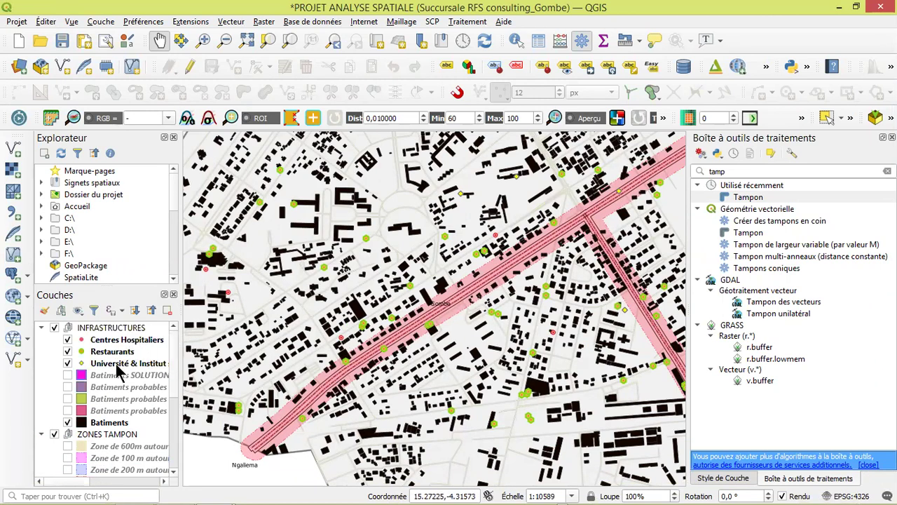
drag(116, 364, 116, 364)
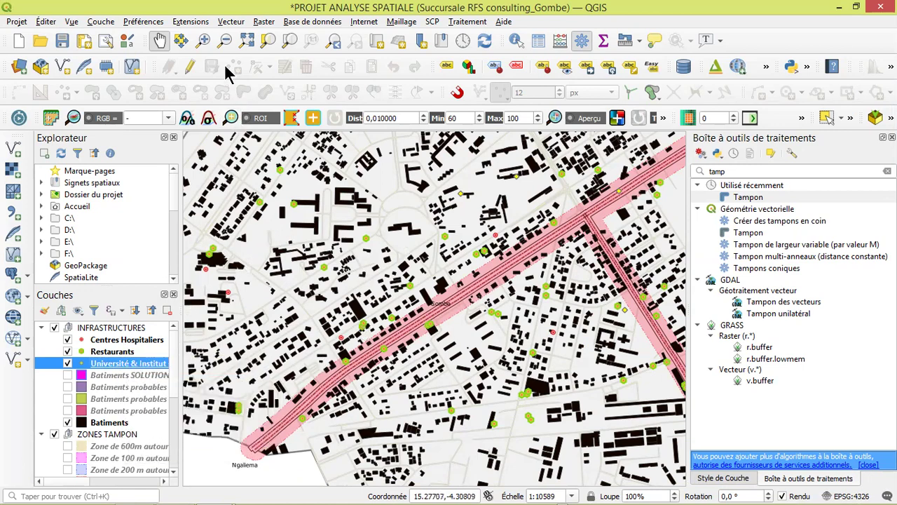
click(231, 21)
mouse_move(263, 70)
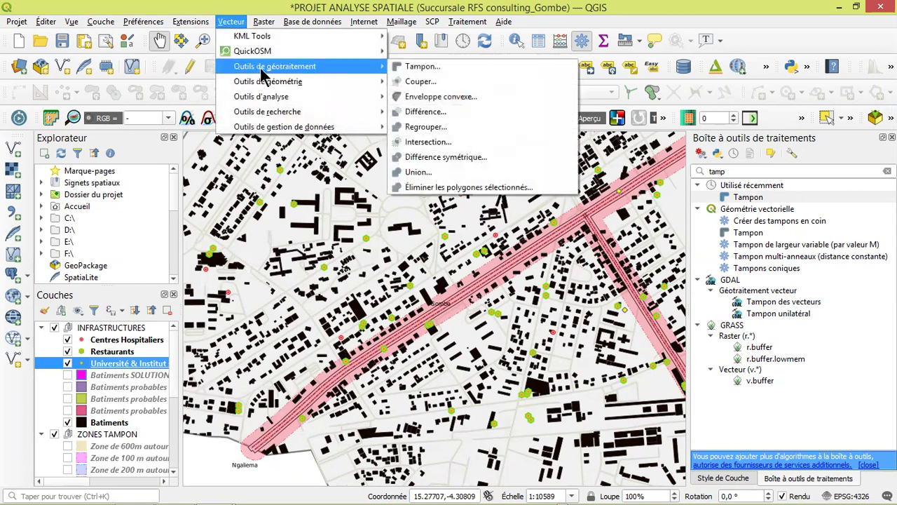
click(405, 68)
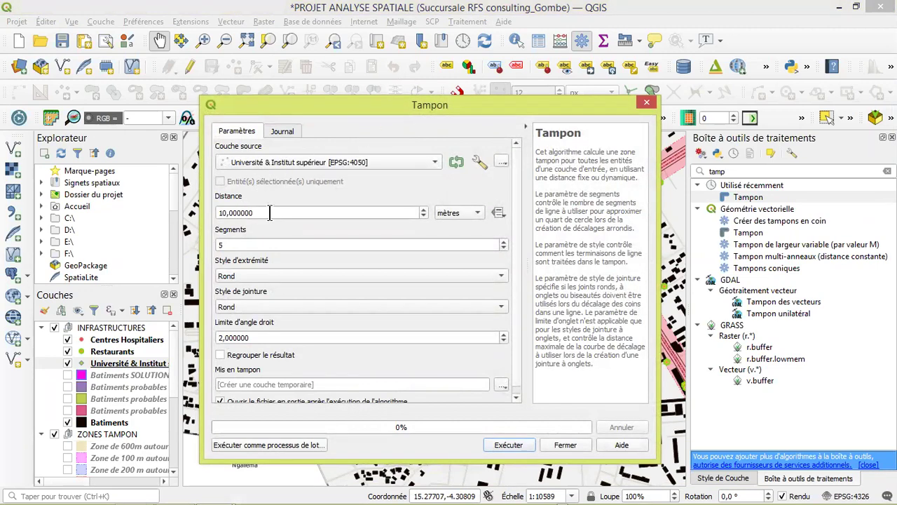
drag(223, 215, 190, 215)
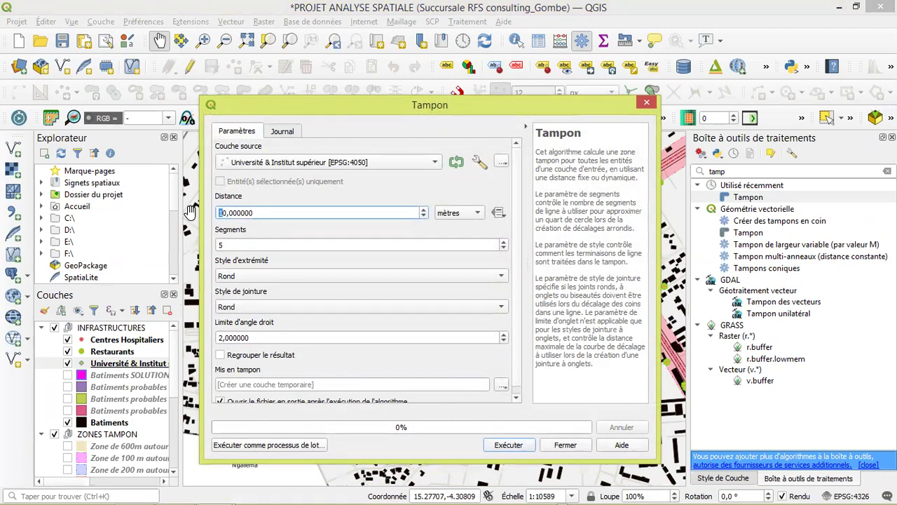
text(20)
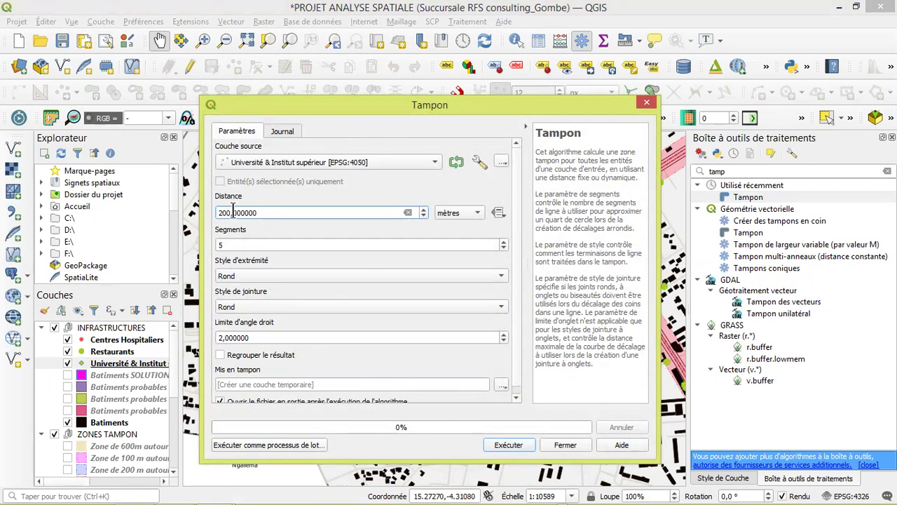
drag(228, 212, 215, 220)
scroll(236, 357, down, 1)
click(220, 348)
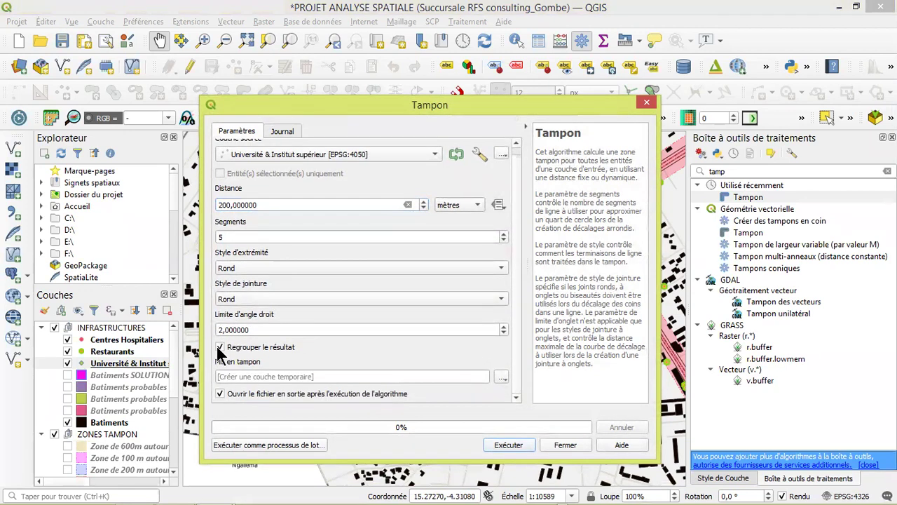
Choose Zone de 200 m autour des universités.shp as the buffer output, cancel the save and close the tool without running it.
click(500, 378)
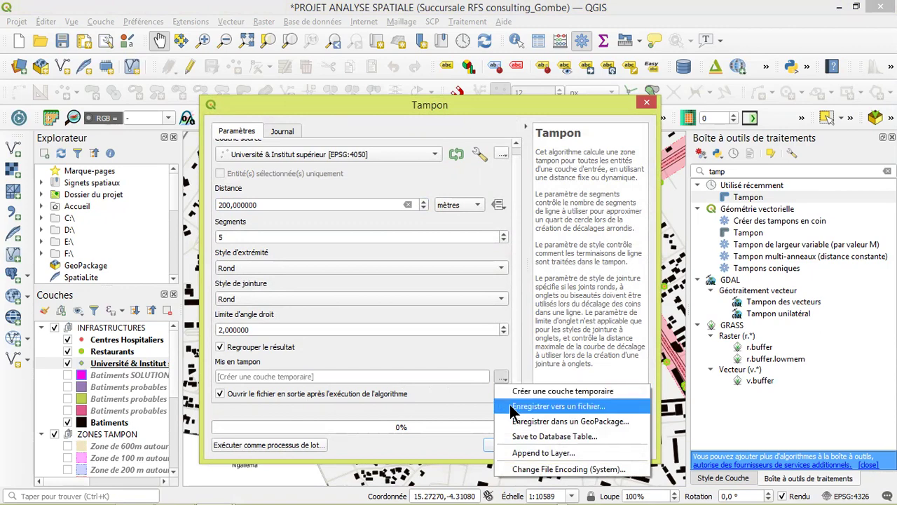
click(511, 406)
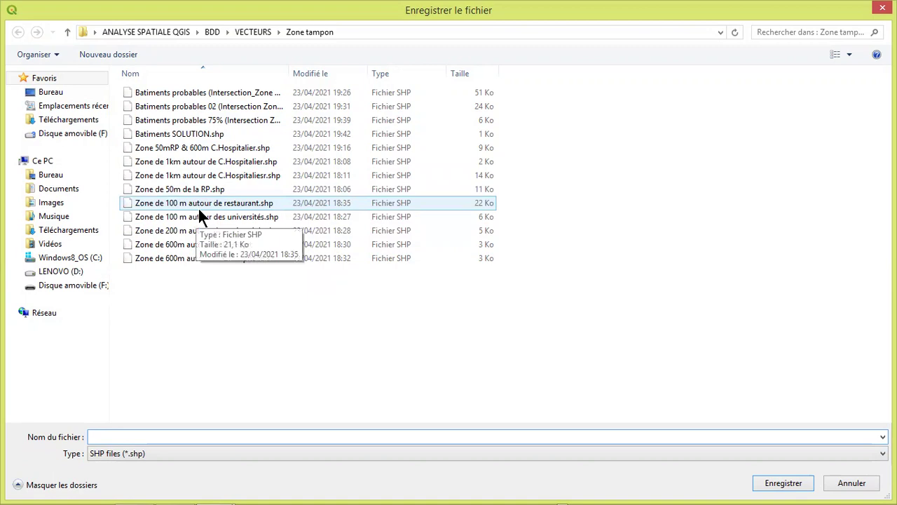
click(182, 231)
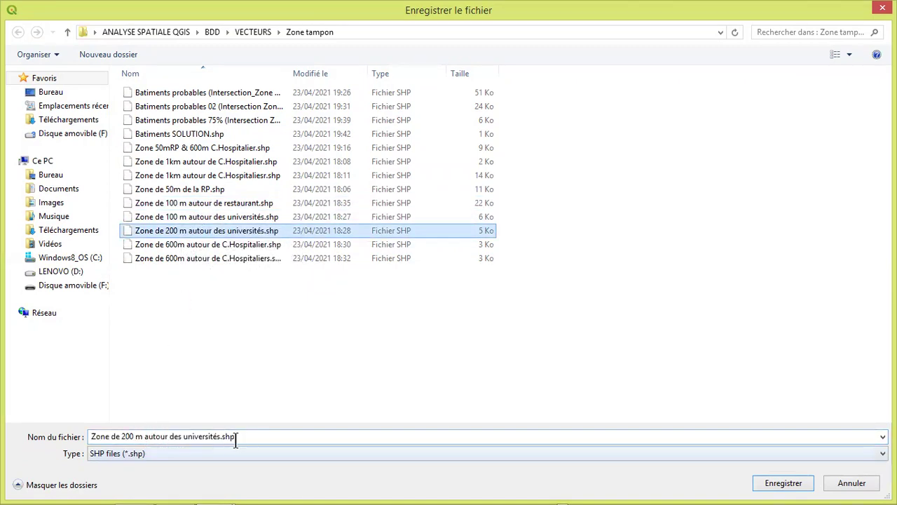
click(850, 483)
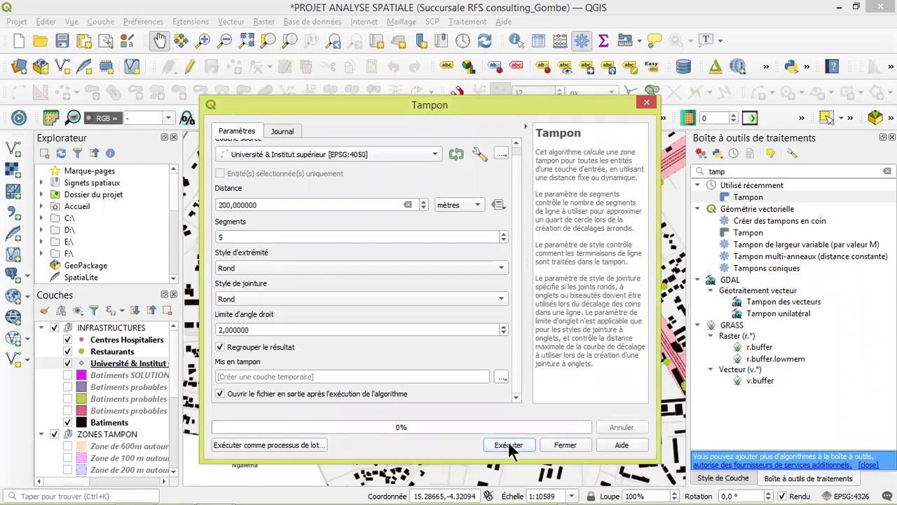
click(565, 446)
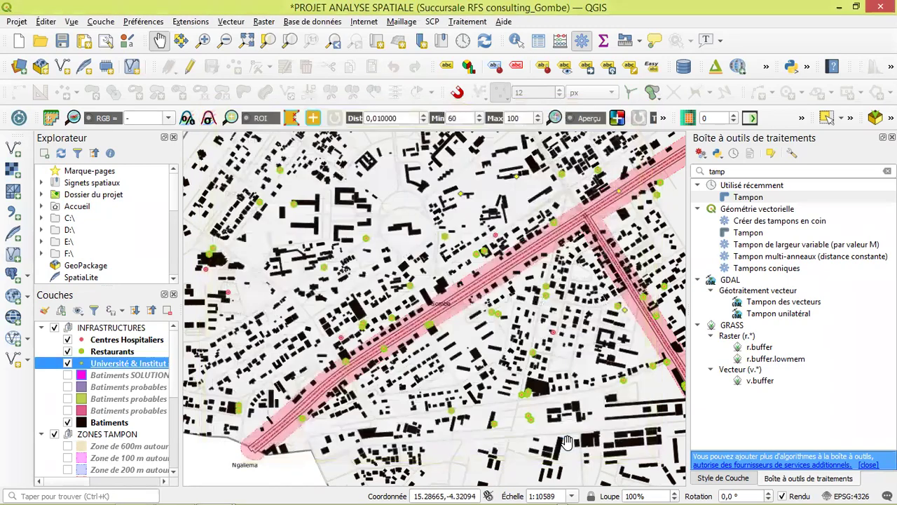
Display the Zone de 200 m autour des universités layer together with the 50 m road buffer.
scroll(116, 449, down, 2)
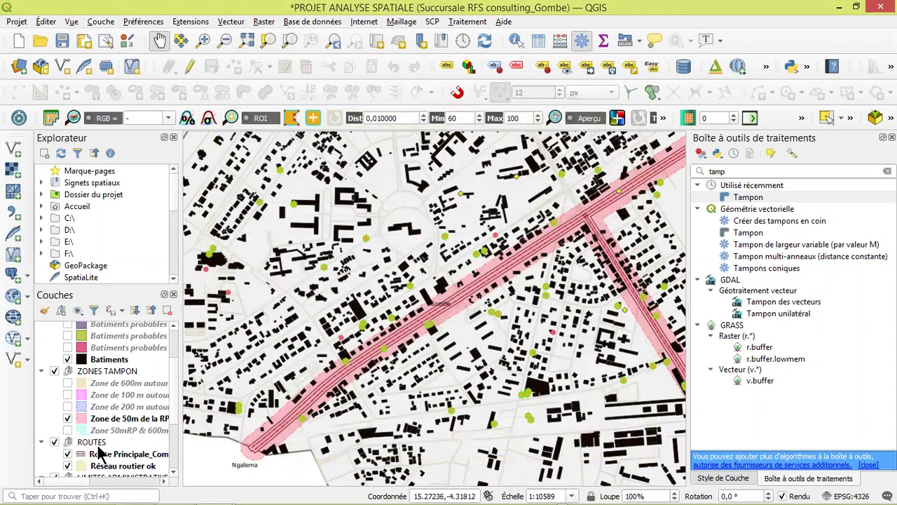
click(67, 407)
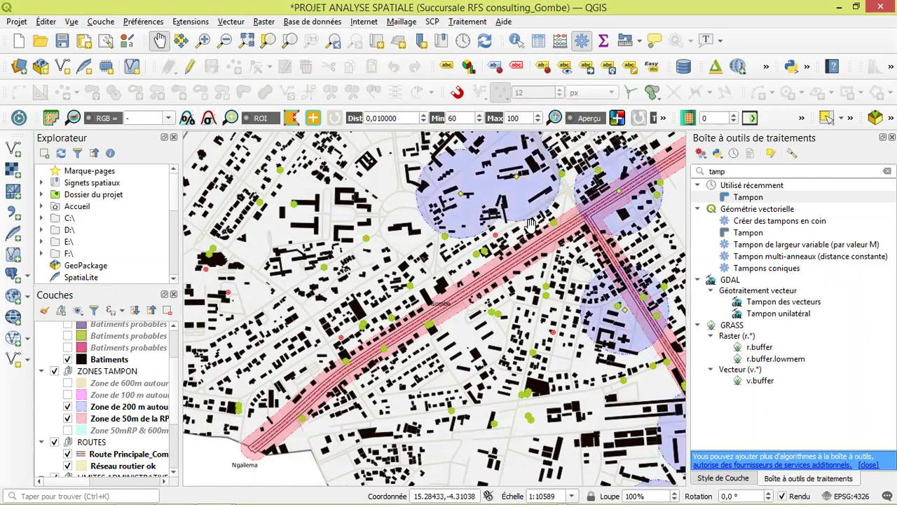
scroll(467, 196, up, 2)
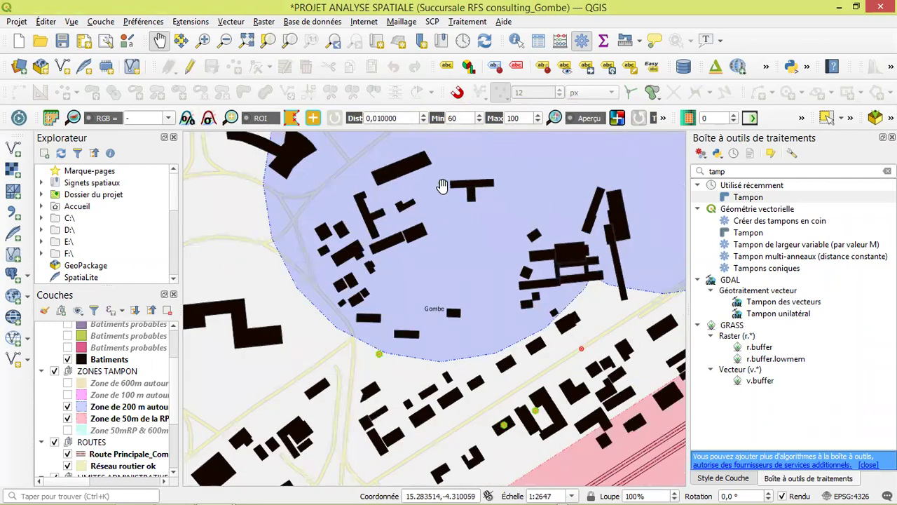
drag(439, 188, 432, 254)
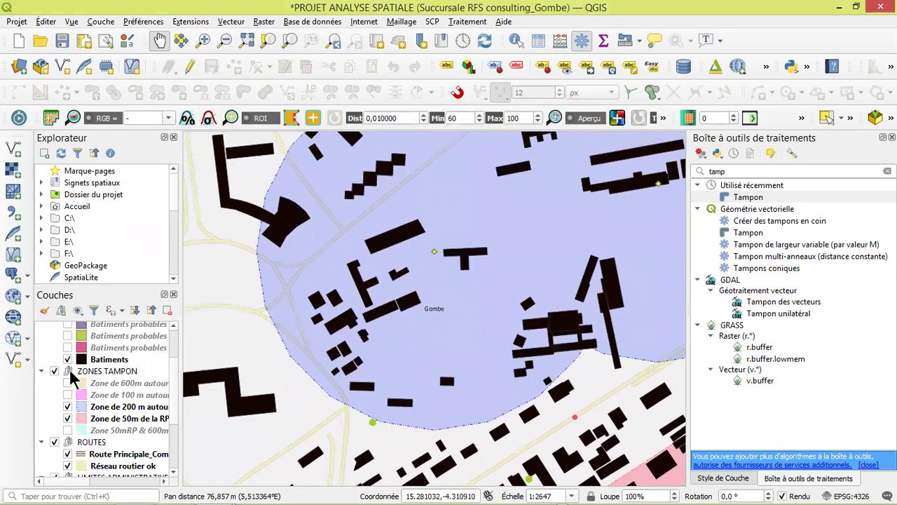
Toggle the Université & Institut supérieur points off and on and examine the 200 m university buffers across the commune.
scroll(88, 367, up, 2)
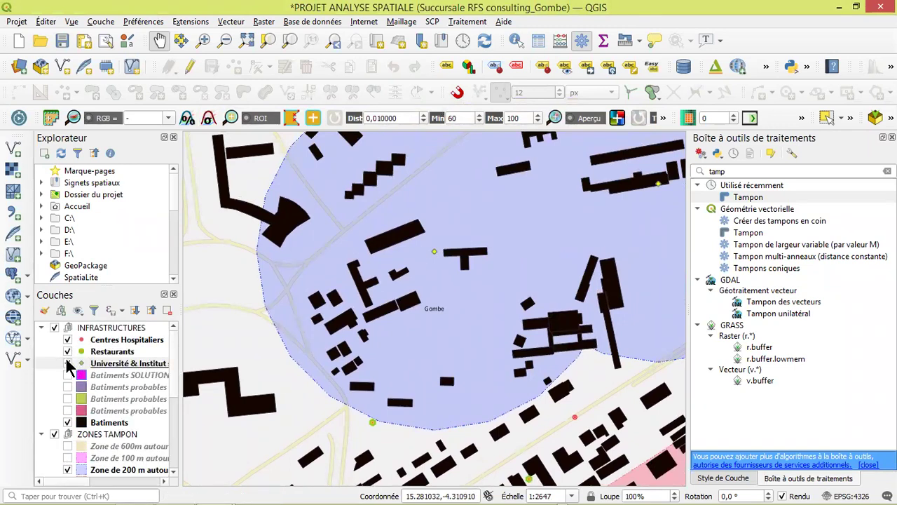
click(67, 363)
click(68, 363)
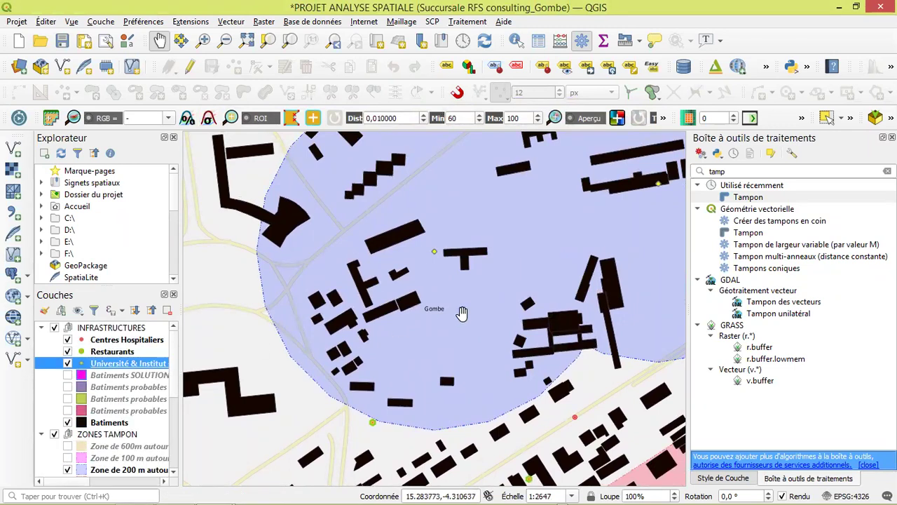
scroll(465, 311, down, 4)
key(Right)
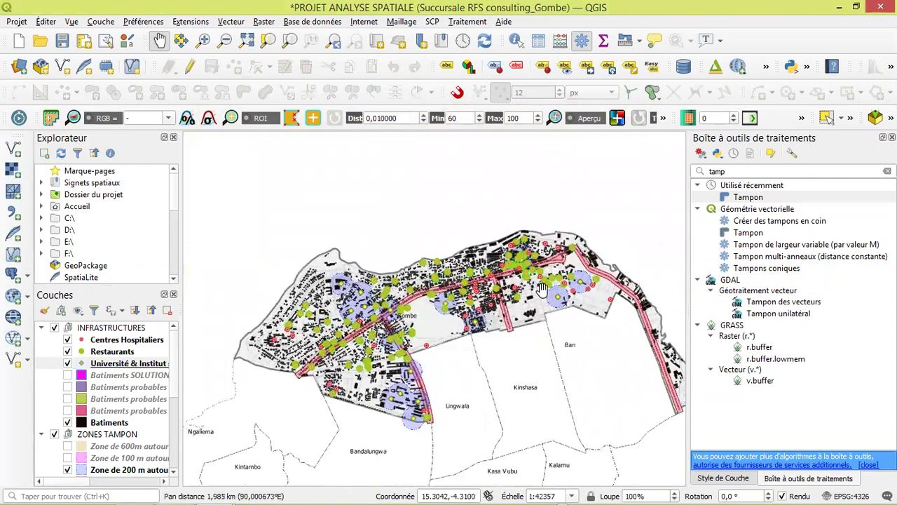
scroll(572, 283, up, 3)
scroll(572, 282, down, 3)
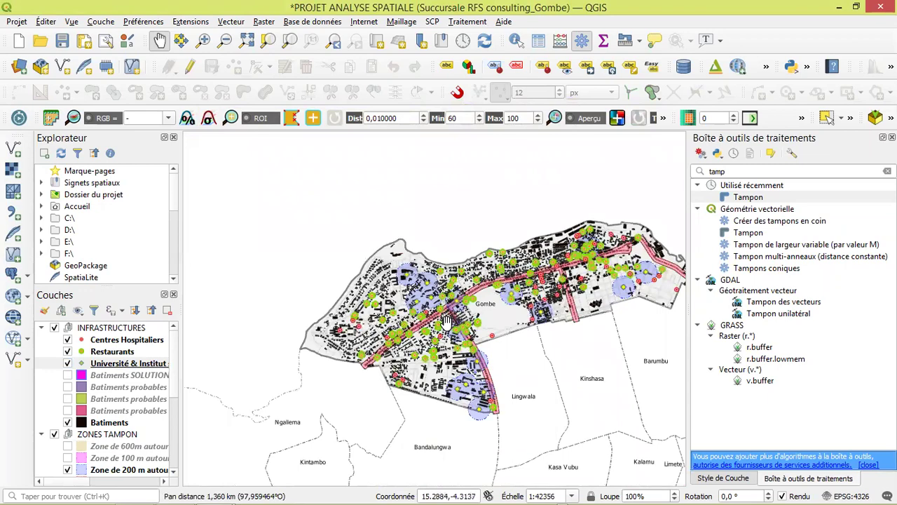
scroll(443, 318, up, 1)
scroll(426, 315, up, 1)
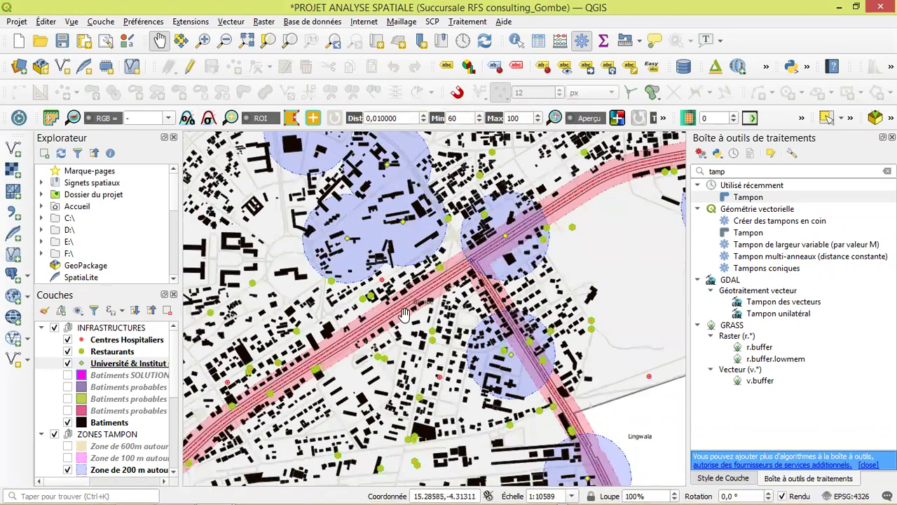
scroll(404, 314, down, 1)
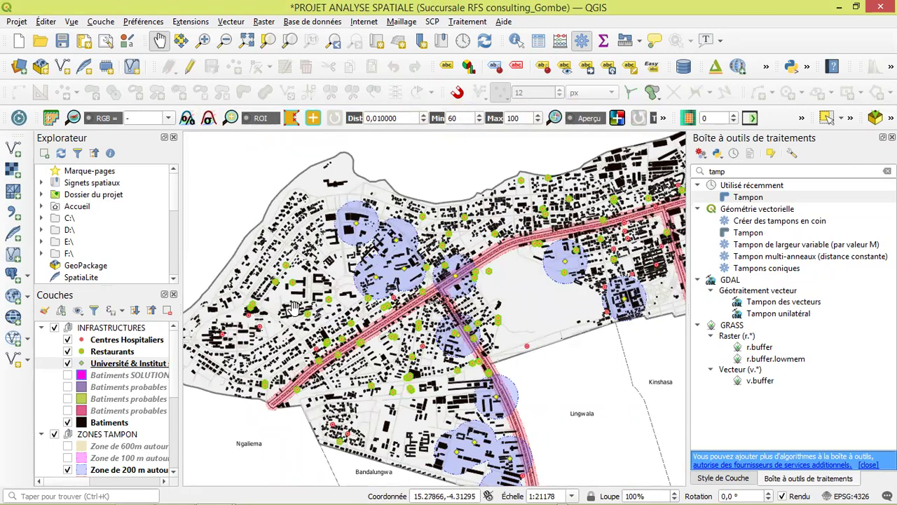
Select the Centres Hospitaliers layer and locate its points on the map by toggling its visibility off and on.
click(107, 343)
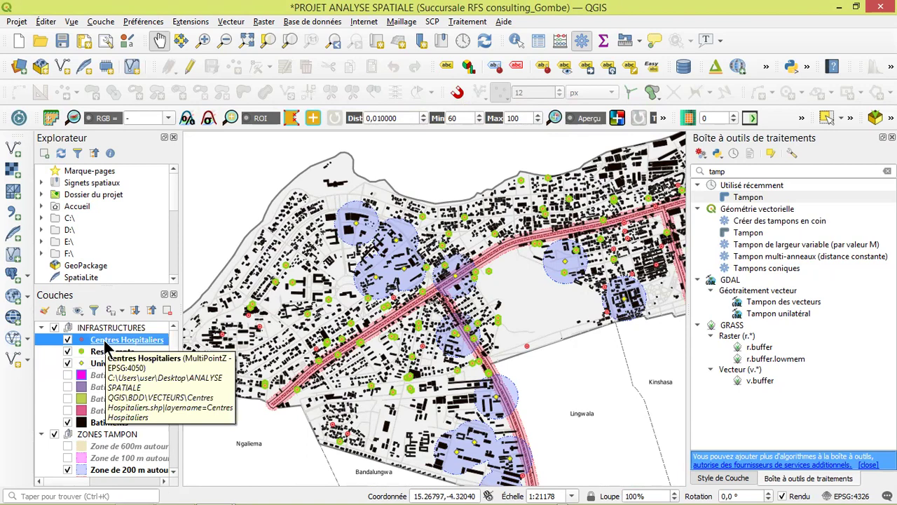
scroll(187, 313, up, 2)
drag(186, 313, 419, 302)
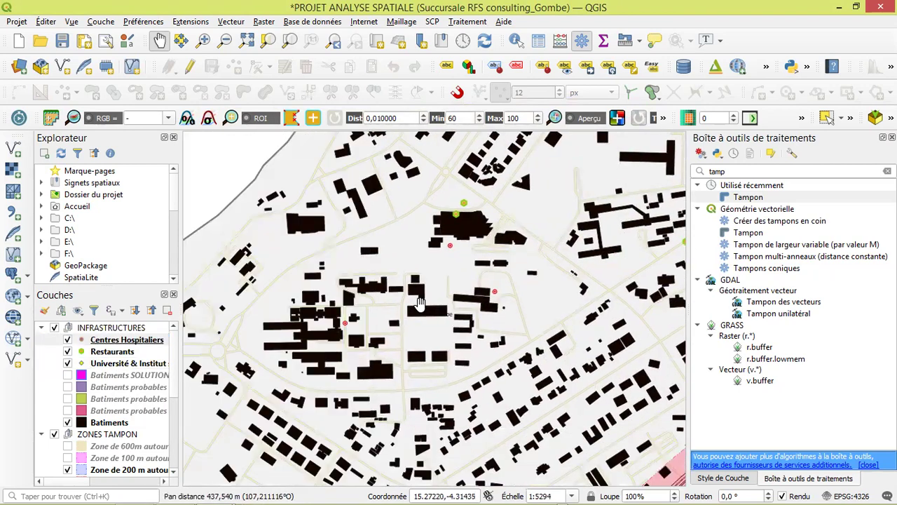
click(67, 339)
click(68, 340)
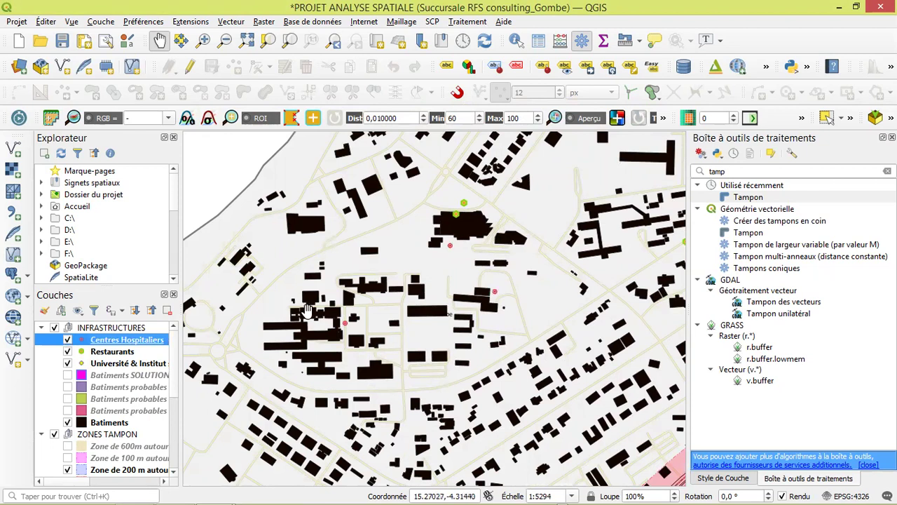
Set up a Tampon on Centres Hospitaliers with a distance of 600 metres and the result dissolved.
click(232, 22)
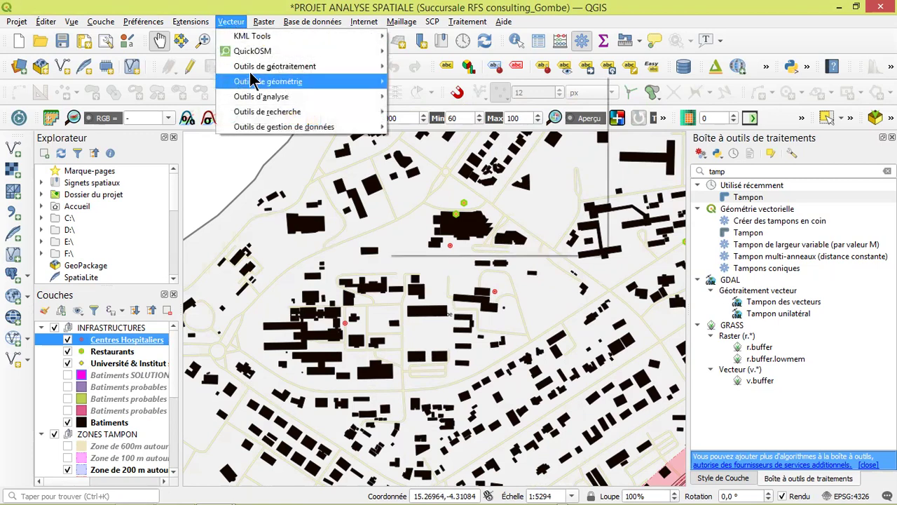
mouse_move(250, 68)
click(403, 66)
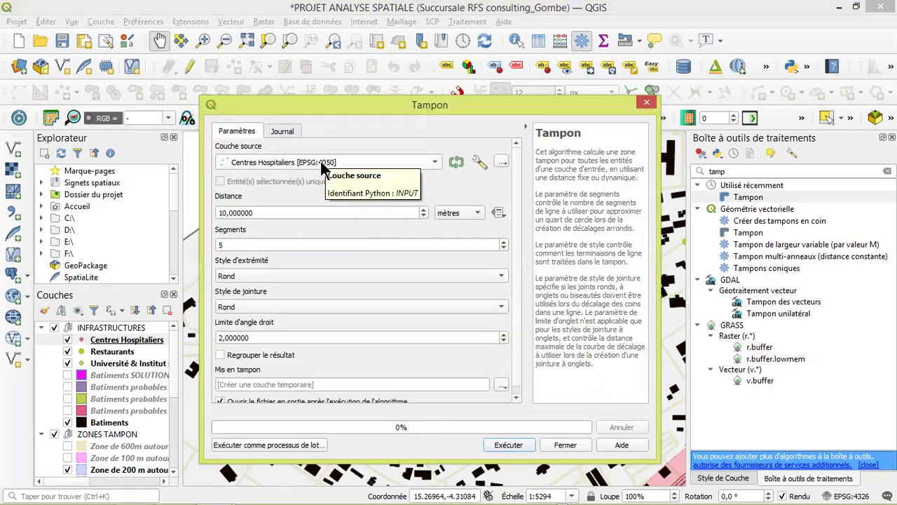
double_click(224, 213)
text(600)
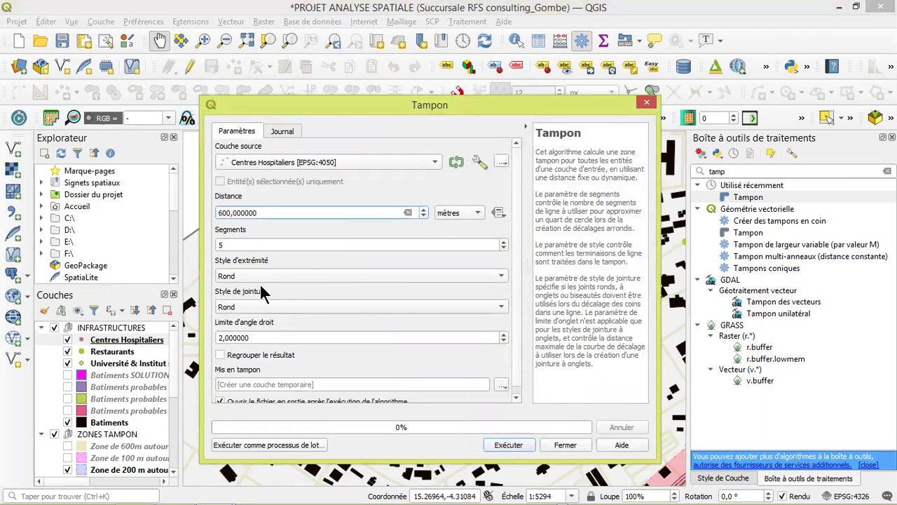
click(220, 356)
scroll(279, 361, down, 1)
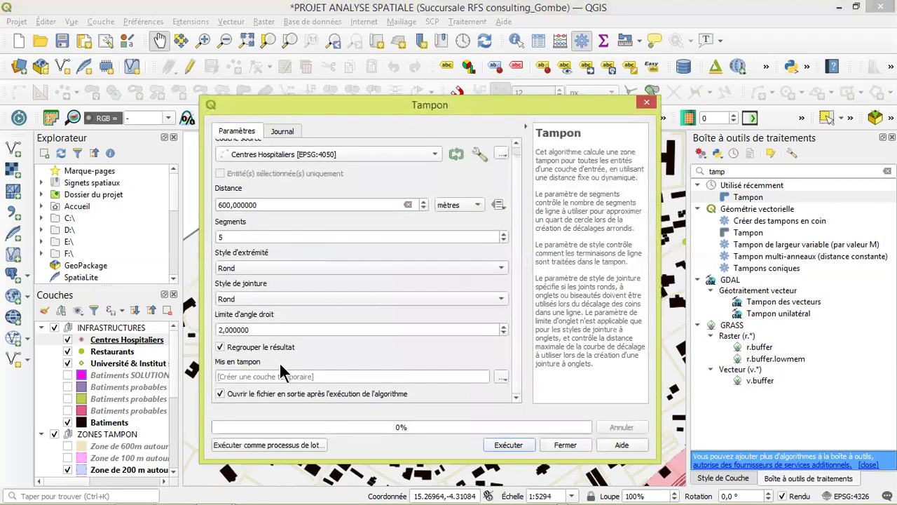
Try to save the hospital buffer as Zone de 600m autour de C.Hospitalier.shp in the Zone tampon folder, and close the Tampon tool without running it.
click(503, 377)
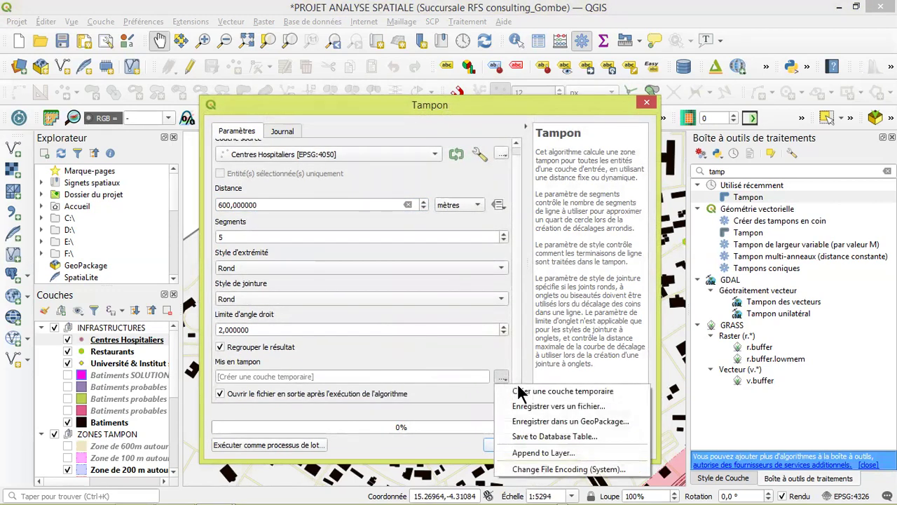
click(531, 408)
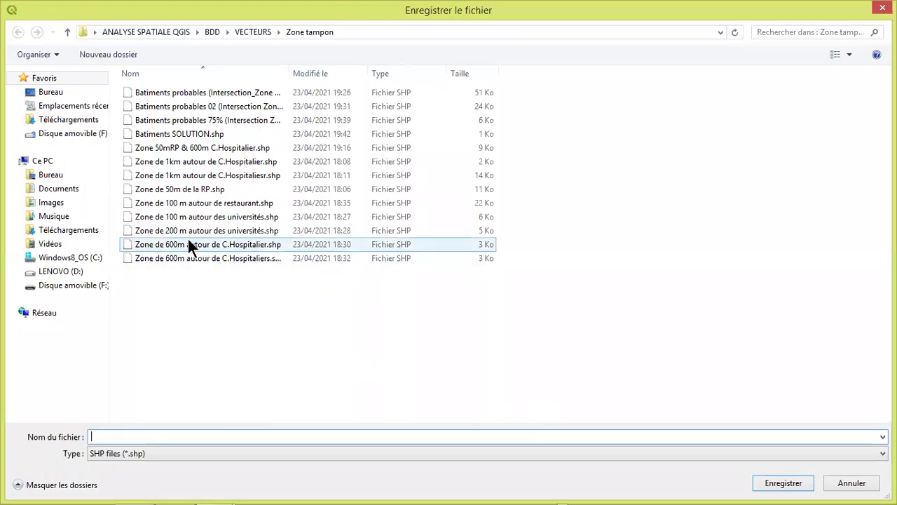
click(174, 244)
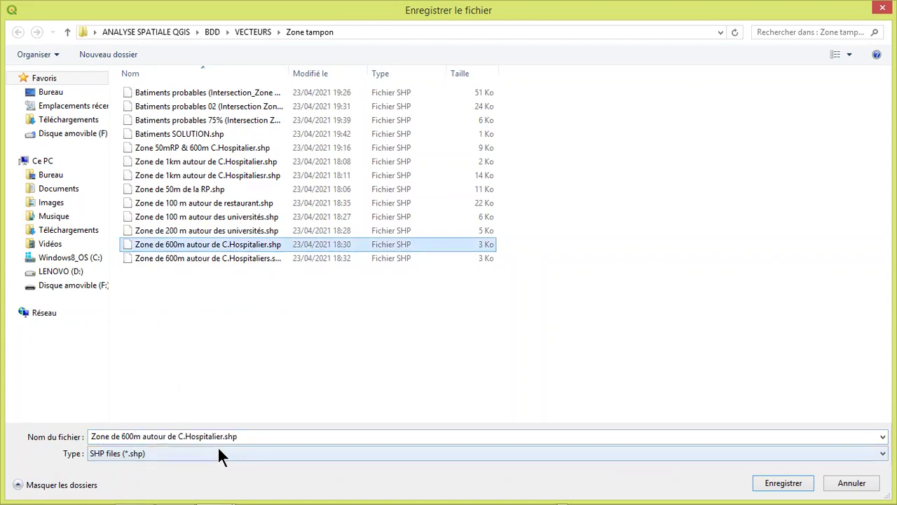
click(160, 430)
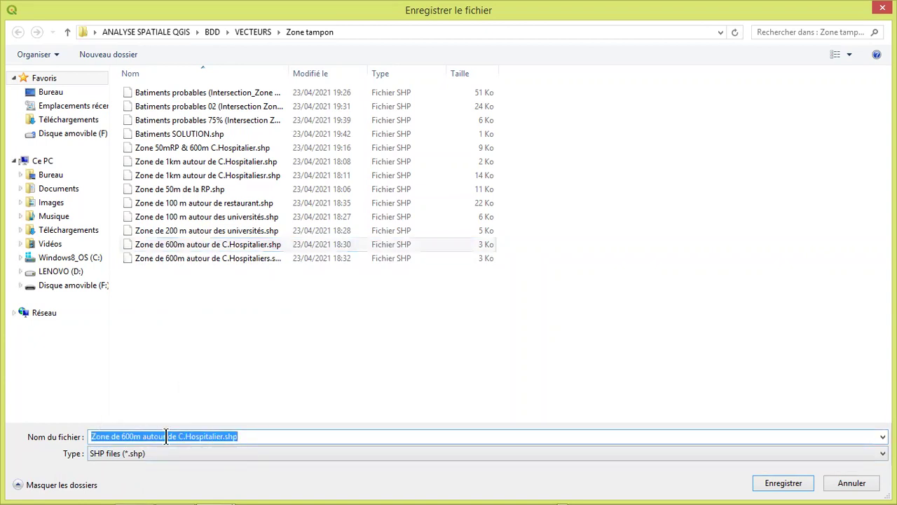
click(250, 437)
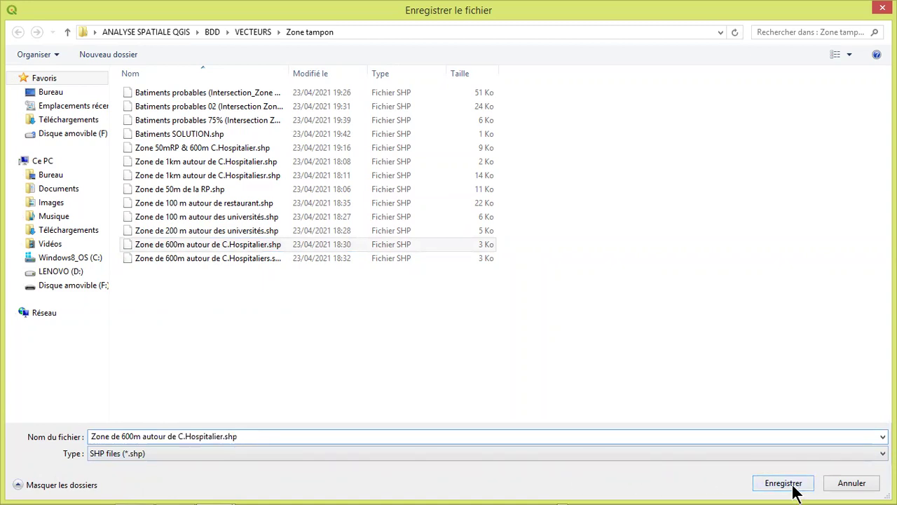
click(857, 488)
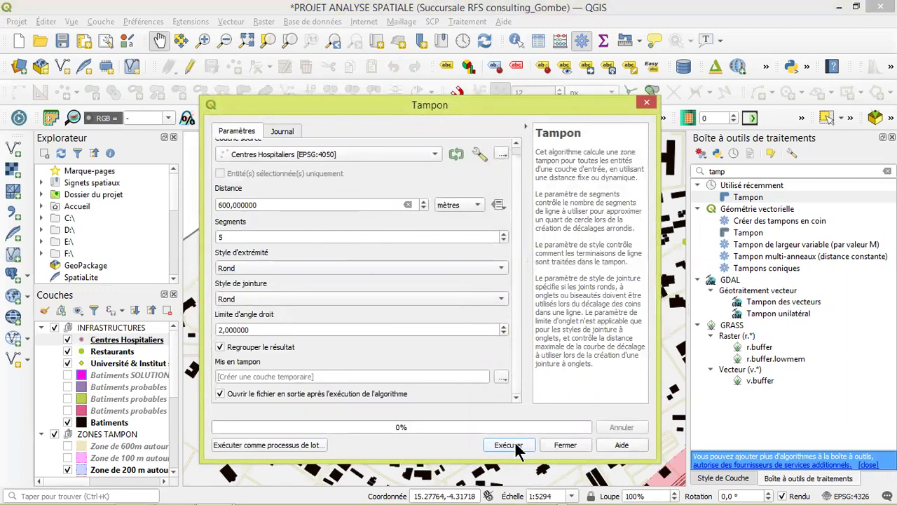
click(564, 445)
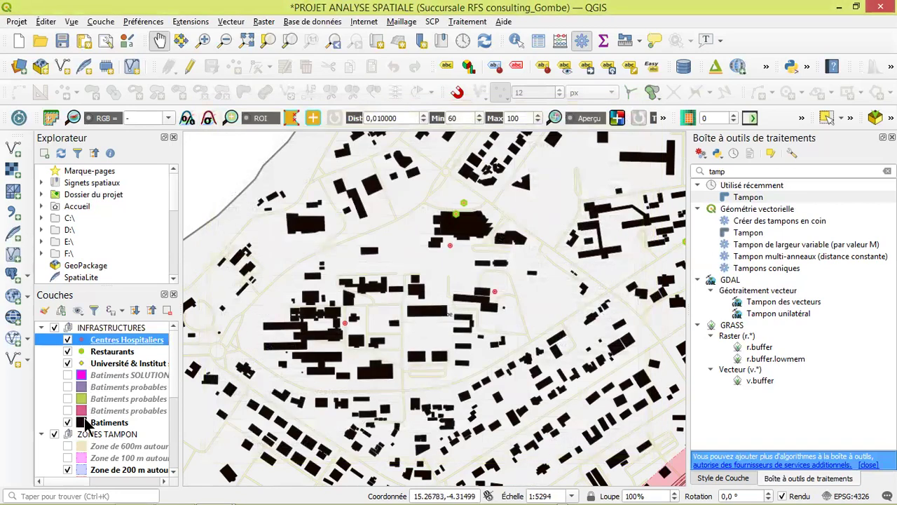
Display the 600 m hospital buffer layer in the ZONES TAMPON group and examine its coverage across the commune.
scroll(87, 438, down, 2)
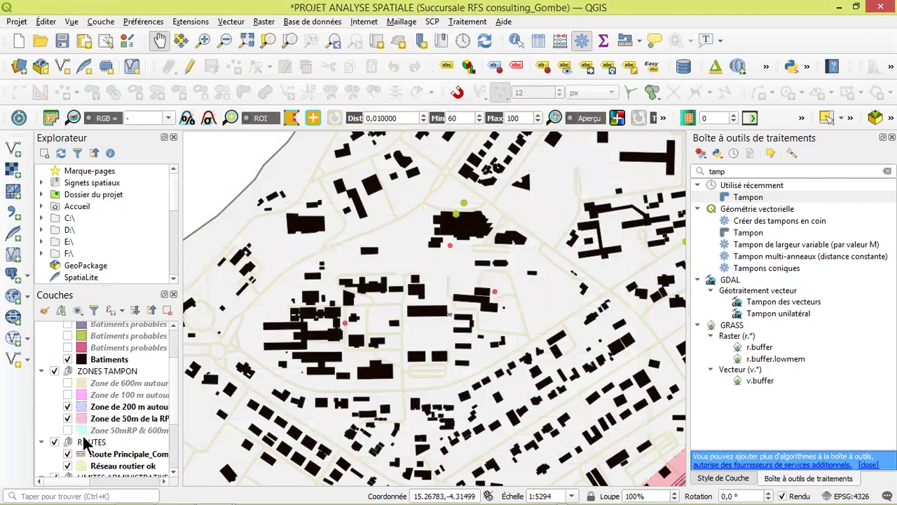
click(68, 383)
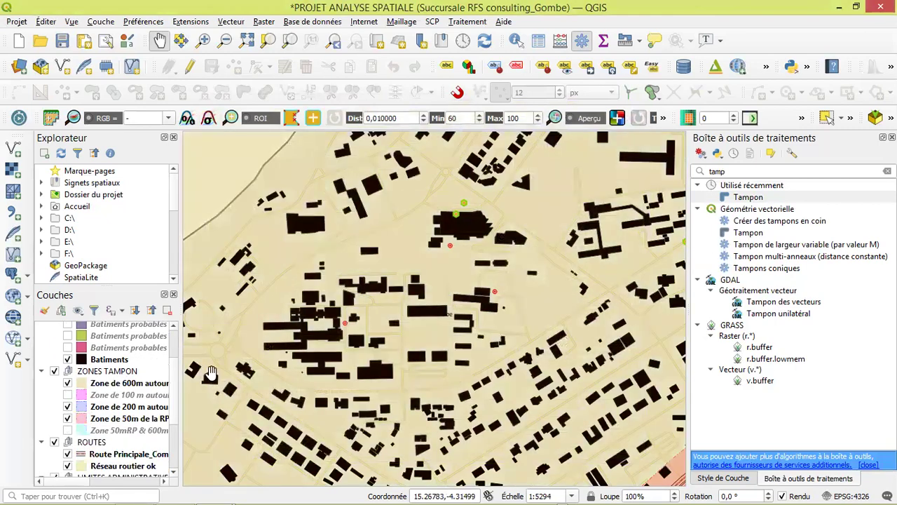
scroll(432, 358, down, 2)
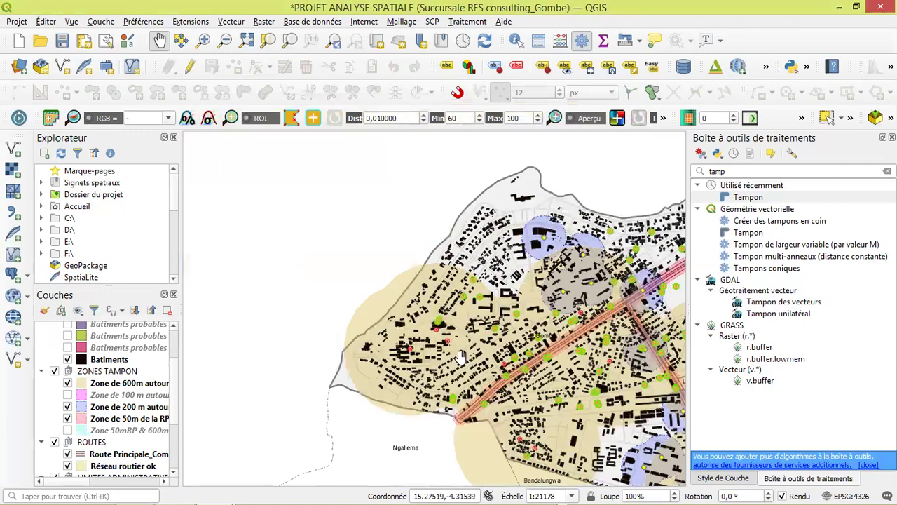
scroll(439, 335, up, 1)
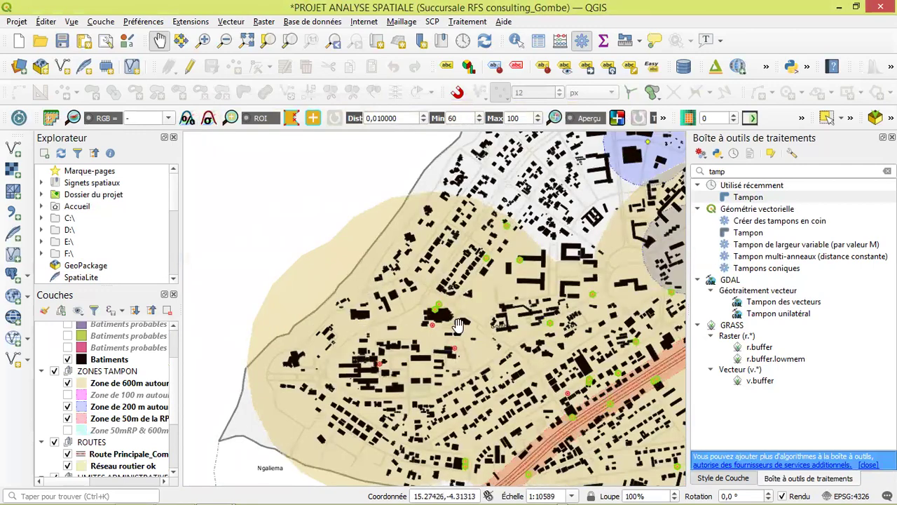
scroll(456, 327, down, 1)
drag(520, 335, 429, 361)
drag(561, 291, 418, 346)
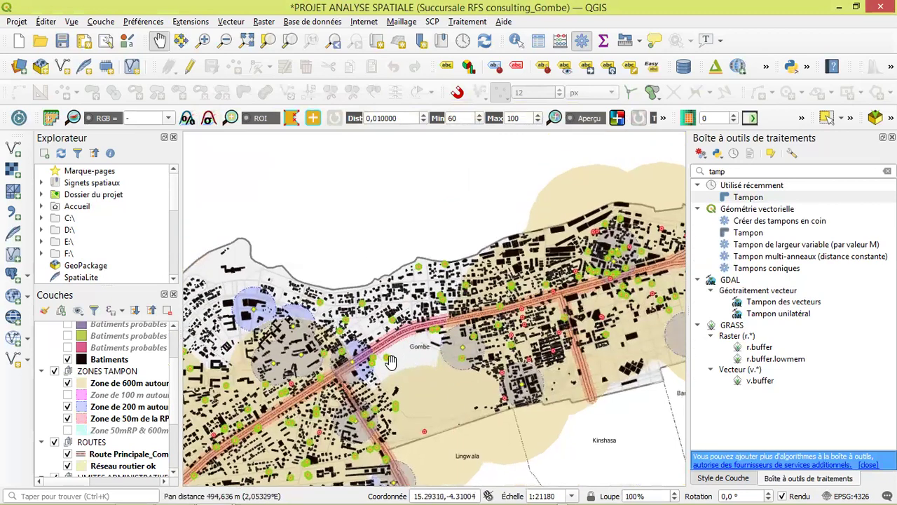
scroll(418, 345, up, 1)
drag(264, 379, 426, 316)
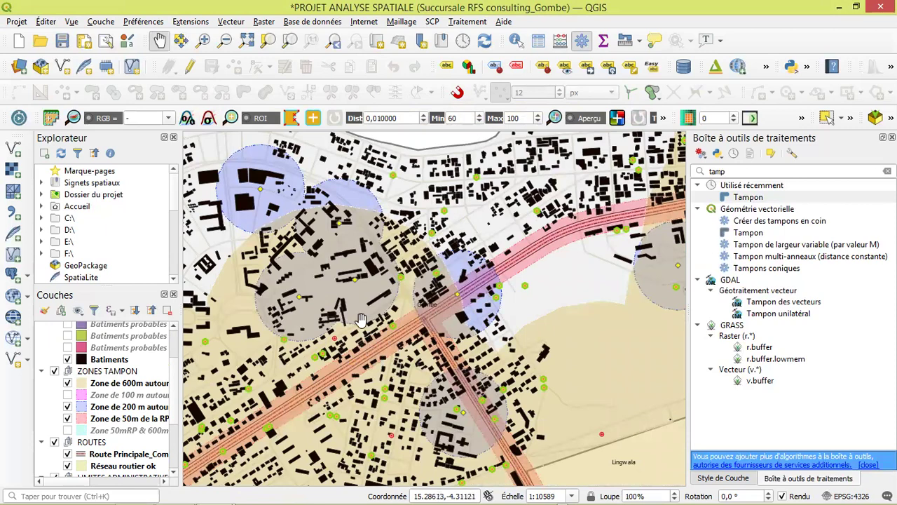
drag(295, 336, 365, 352)
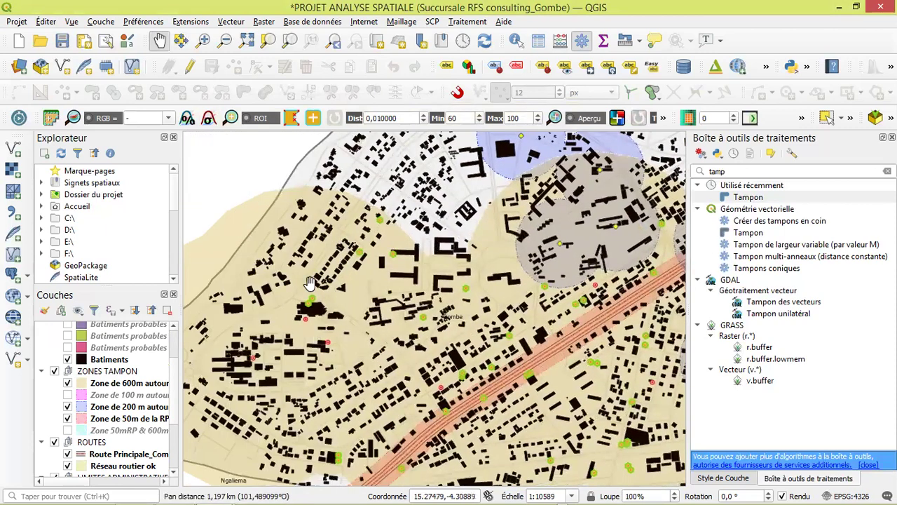
drag(308, 341, 381, 291)
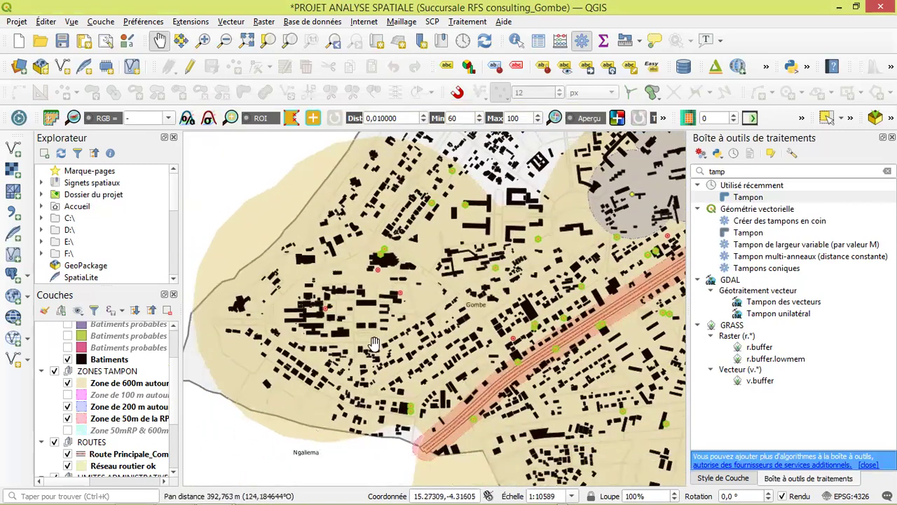
Select the Restaurants layer, and consult the restaurant distance criterion on the PowerPoint slide before returning to the QGIS project.
scroll(168, 396, up, 2)
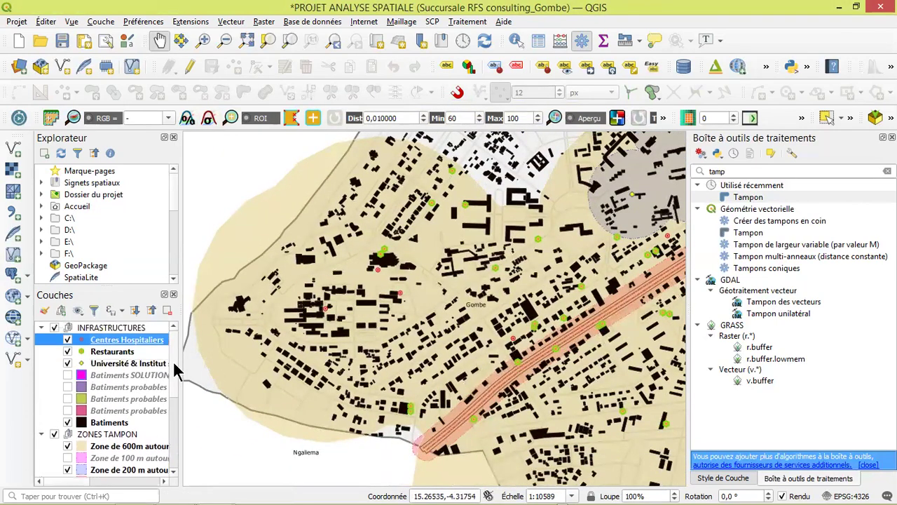
click(88, 355)
mouse_move(175, 493)
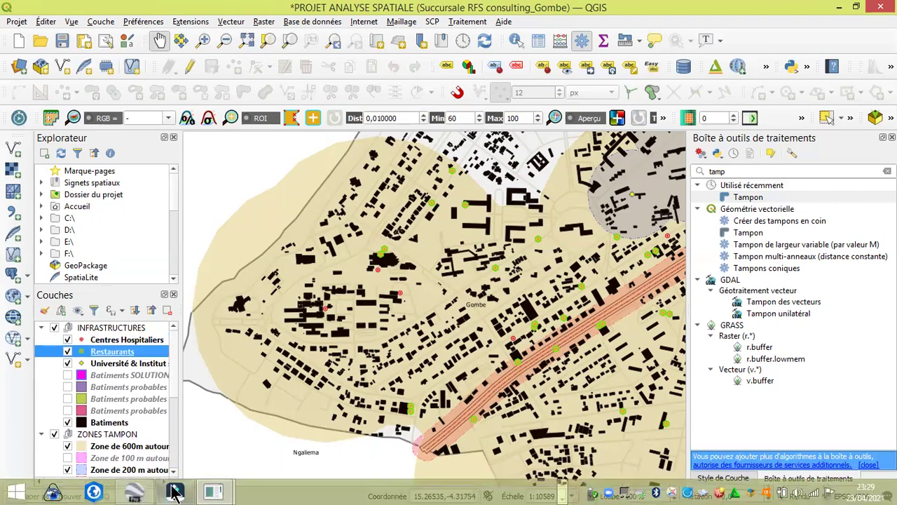
click(564, 494)
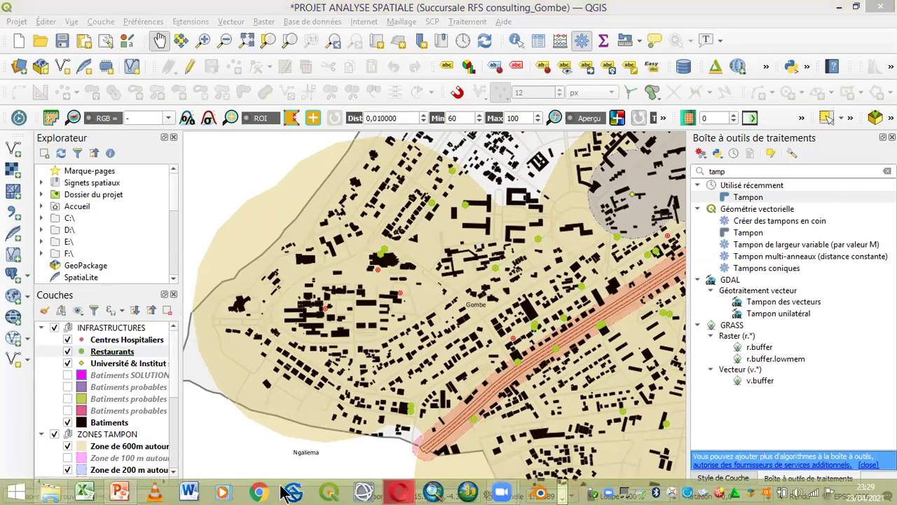
click(119, 493)
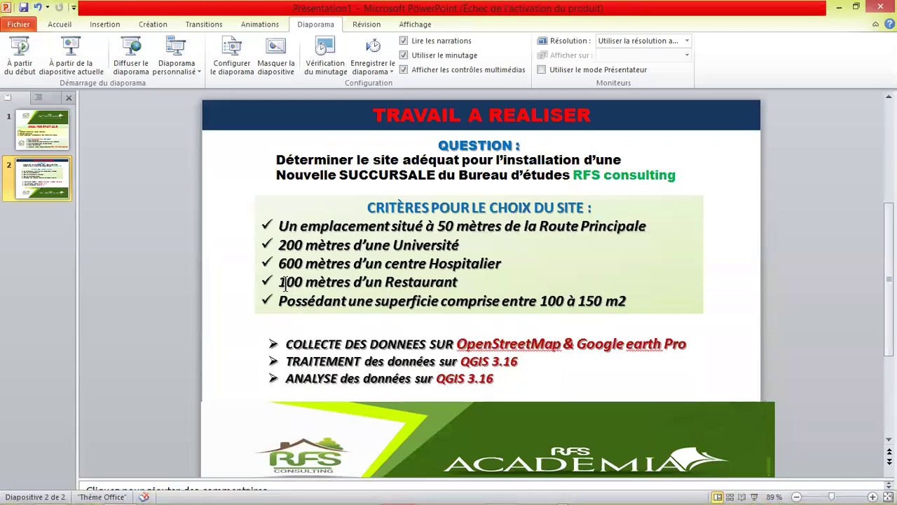
mouse_move(442, 494)
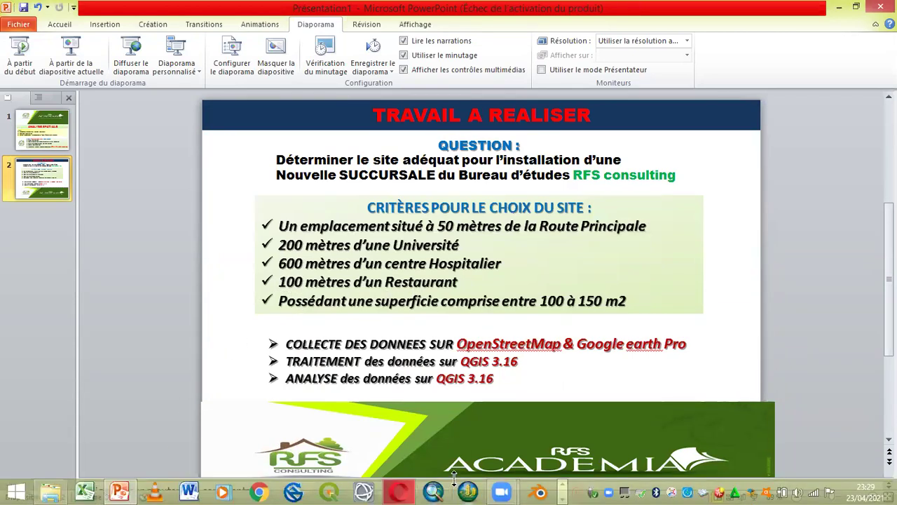
click(561, 497)
mouse_move(214, 493)
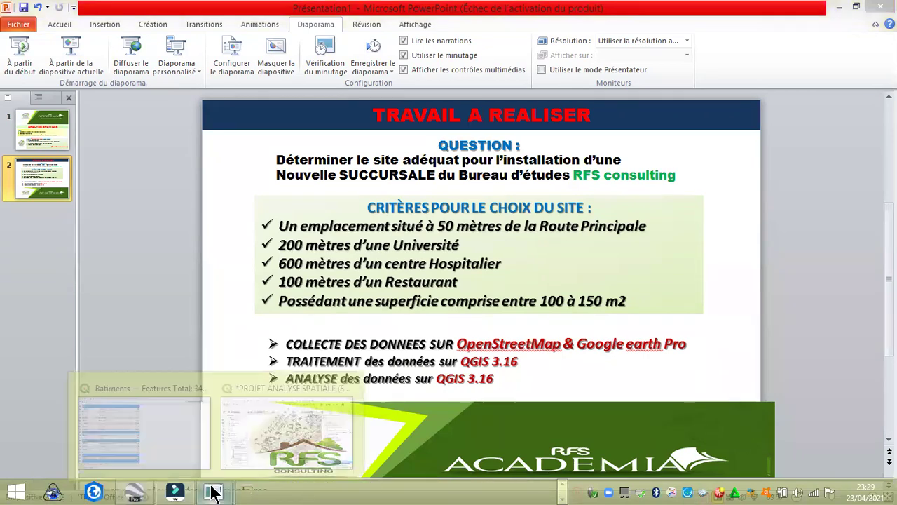
click(268, 438)
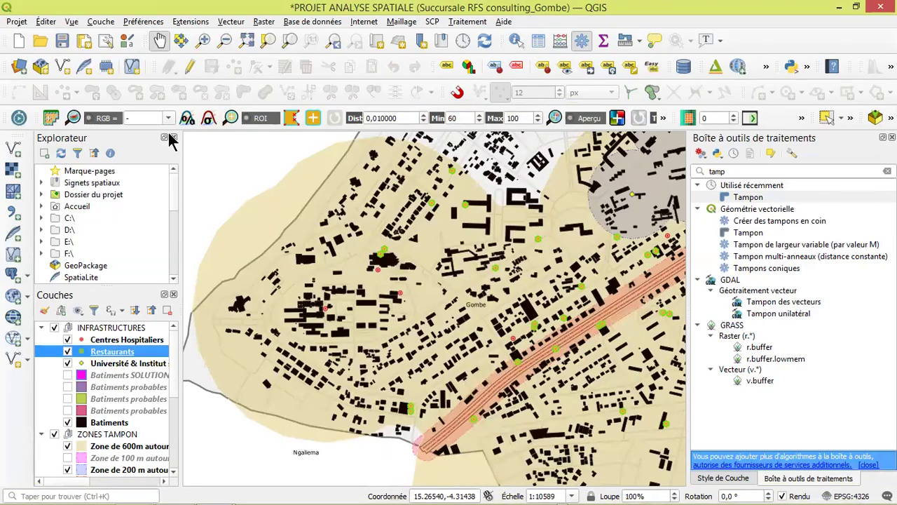
Set up a Tampon on Restaurants with a distance of 100 metres and the result dissolved.
click(235, 23)
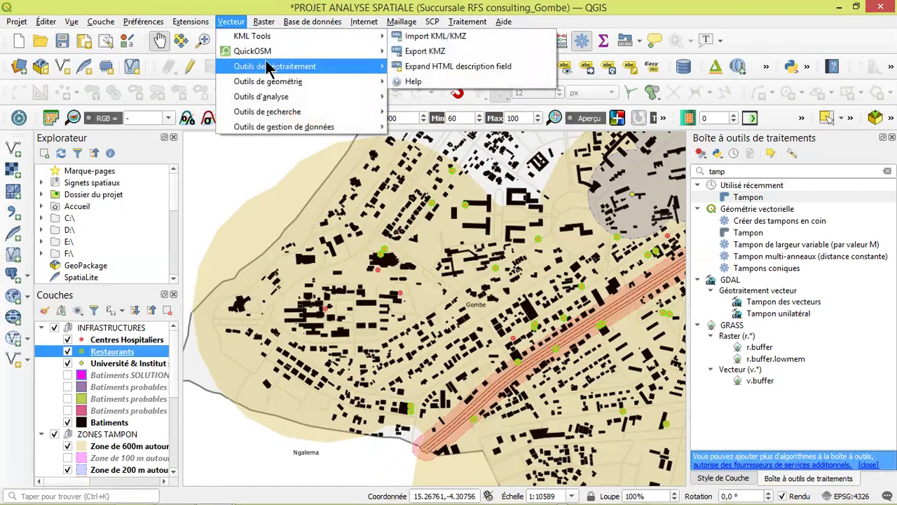
mouse_move(265, 70)
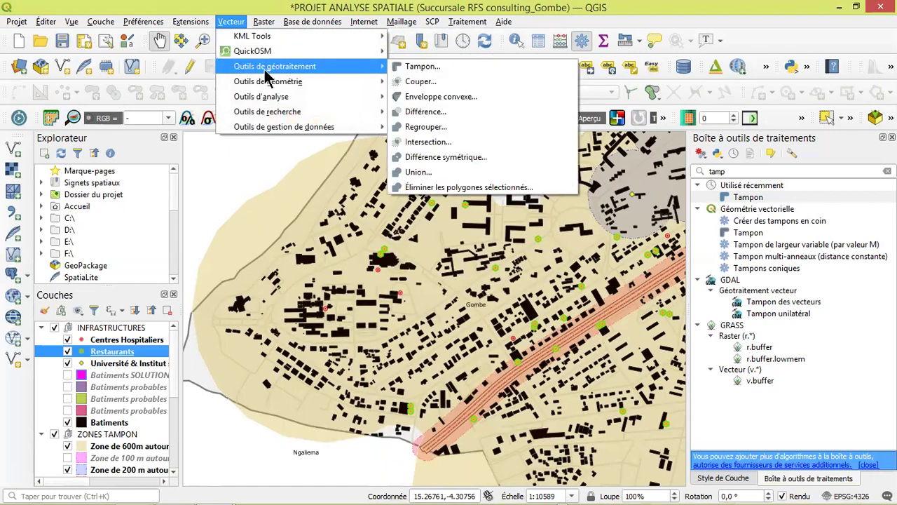
click(439, 65)
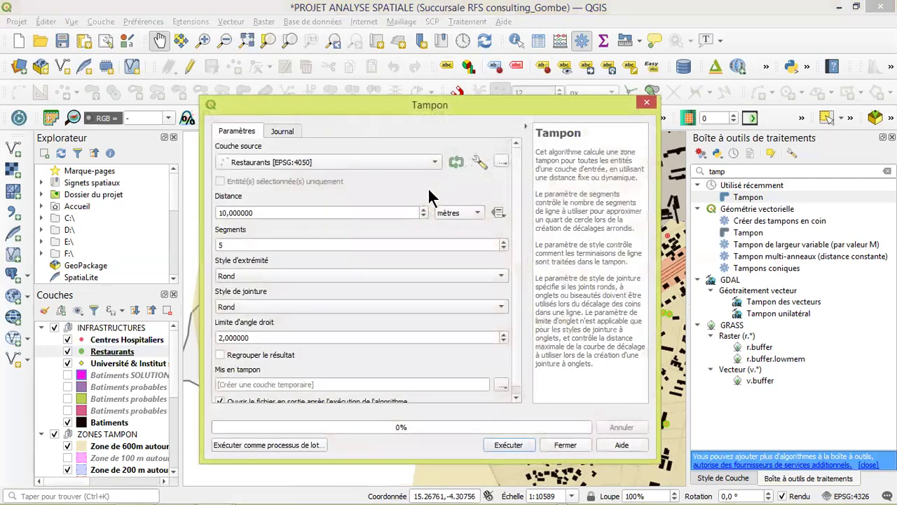
click(222, 212)
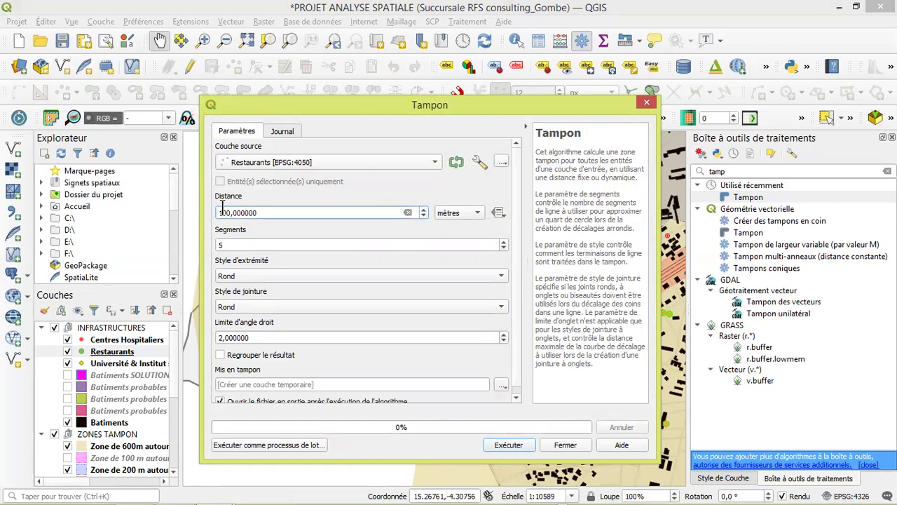
drag(232, 212, 200, 214)
click(271, 225)
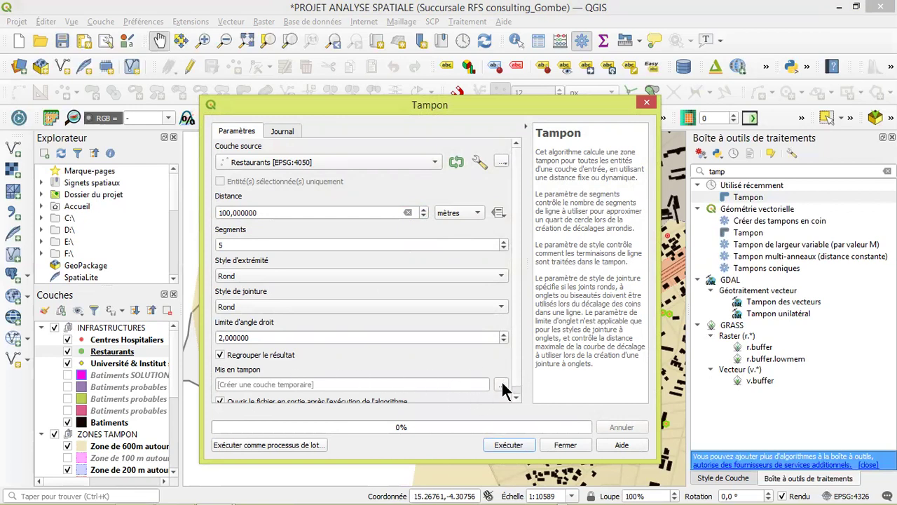
Open the save-to-file dialog for the restaurant buffer output, cancel it and close the Tampon tool without running it.
scroll(514, 383, down, 1)
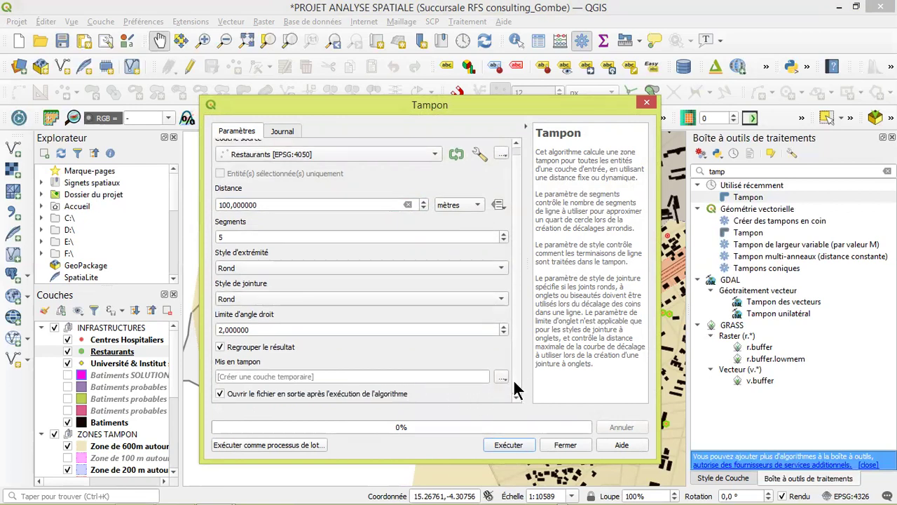
click(500, 379)
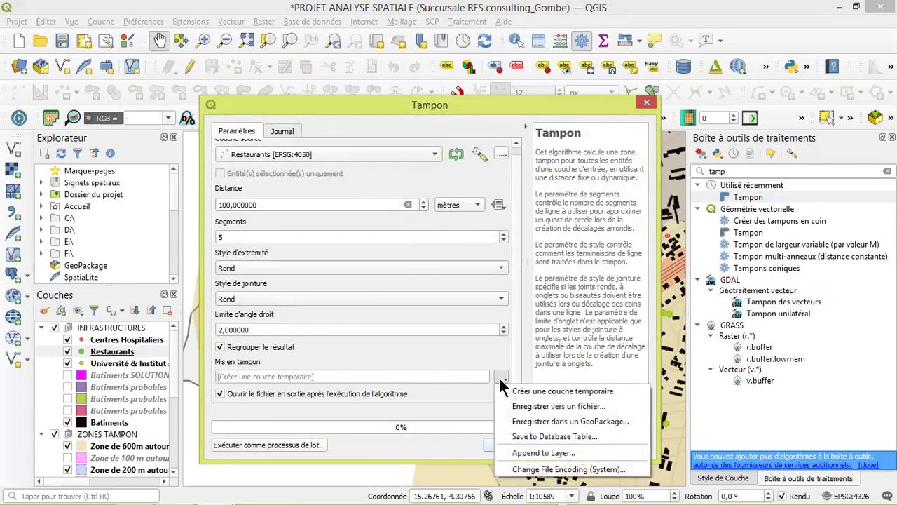
click(530, 408)
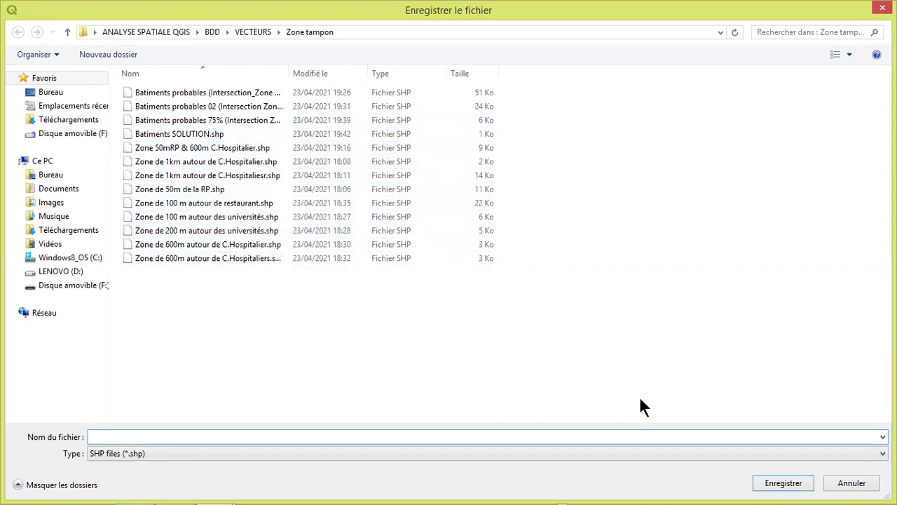
click(845, 483)
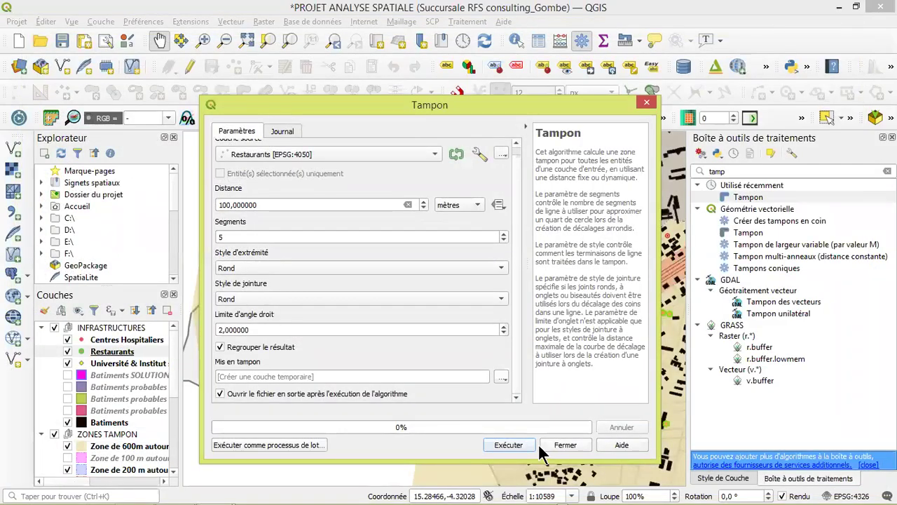
click(564, 445)
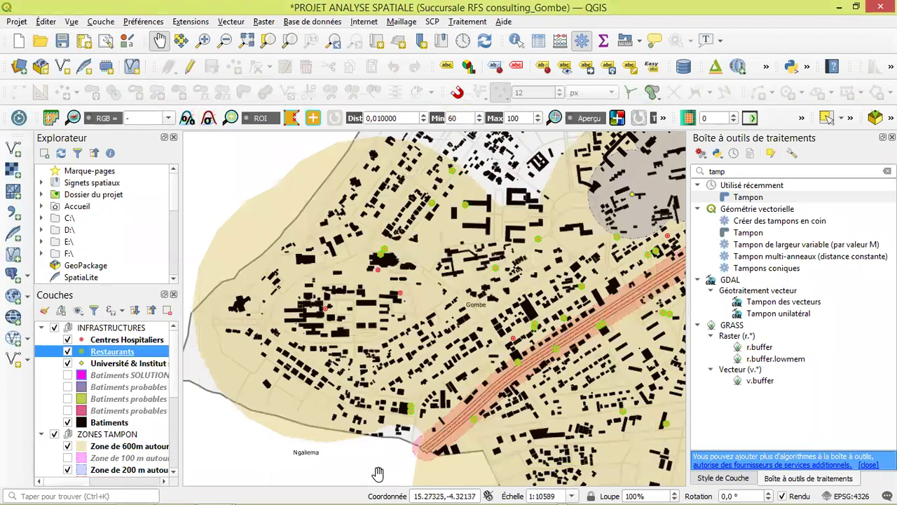
Display the 100 m restaurant buffer layer in the ZONES TAMPON group and inspect the zones around individual restaurants up close.
scroll(116, 455, down, 2)
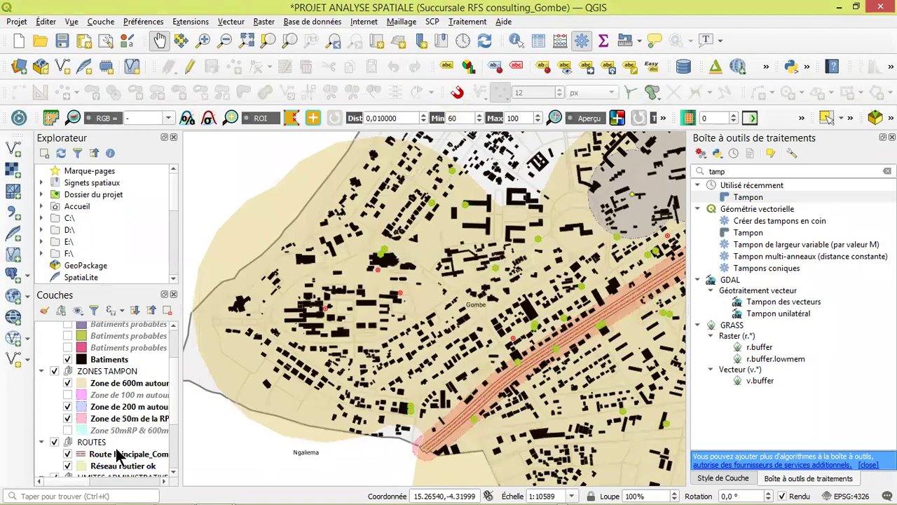
click(67, 395)
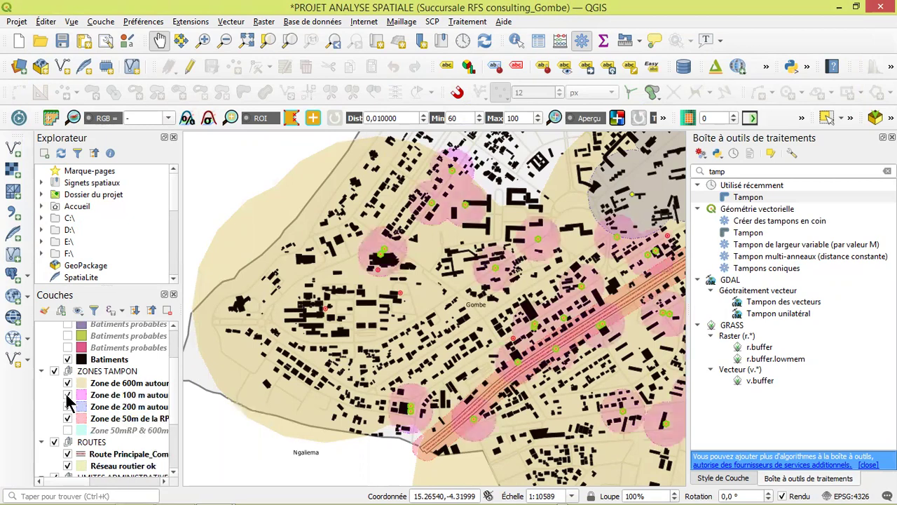
scroll(534, 234, up, 2)
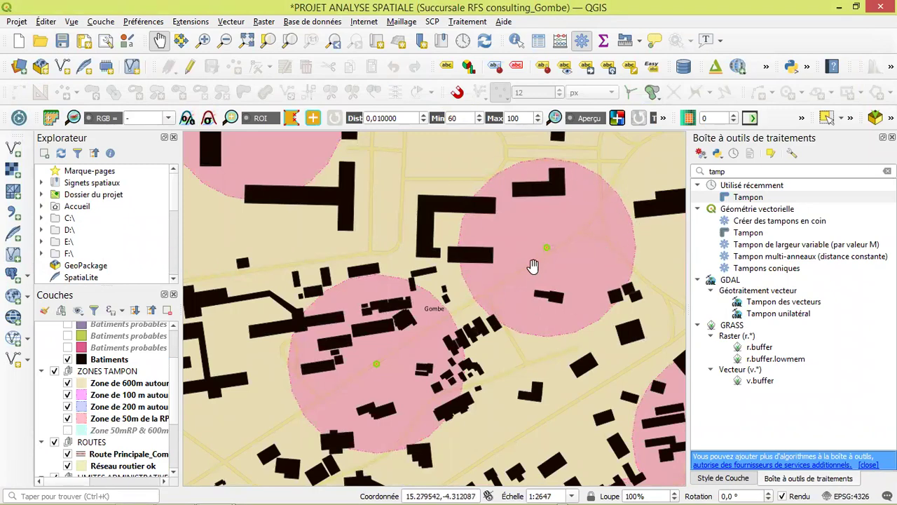
Examine how the road, university, hospital and restaurant buffer zones overlap across western Gombe, both overall and close up along the main road.
scroll(398, 361, down, 1)
scroll(398, 360, down, 2)
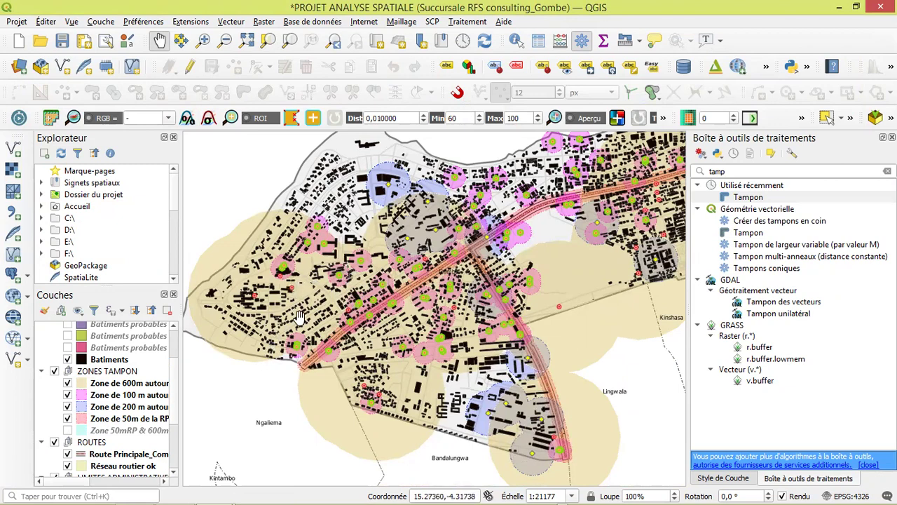
scroll(337, 293, up, 1)
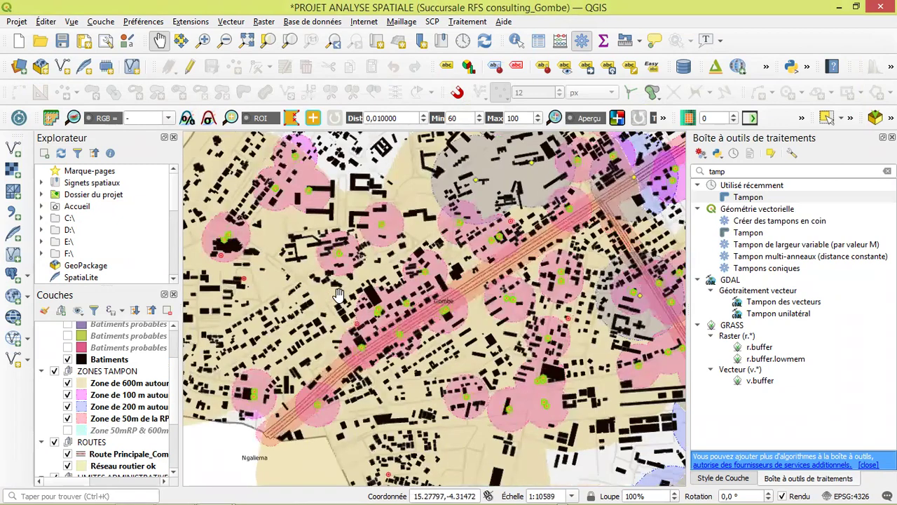
scroll(384, 296, up, 1)
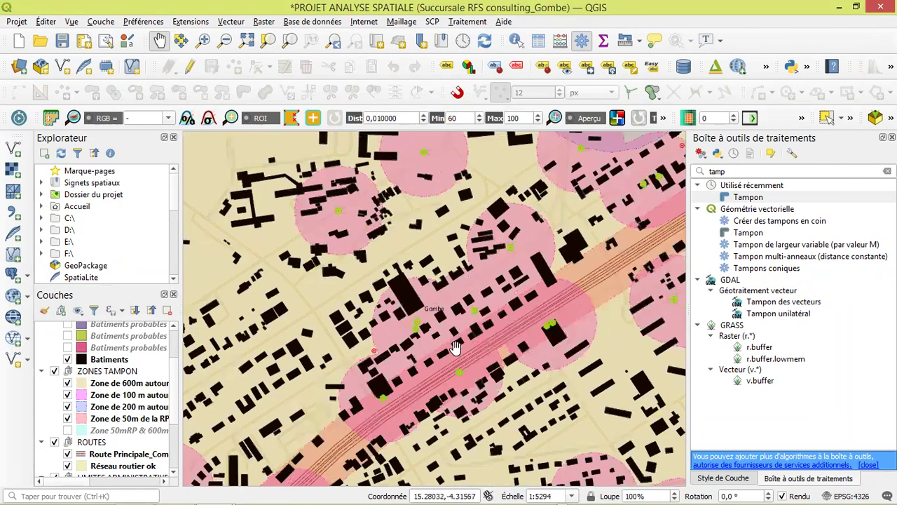
scroll(454, 354, down, 1)
scroll(454, 359, down, 1)
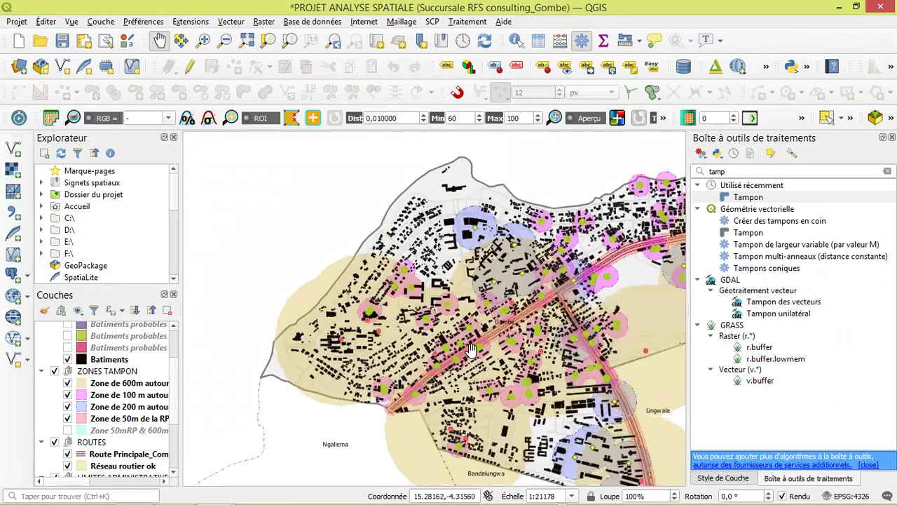
drag(471, 351, 435, 343)
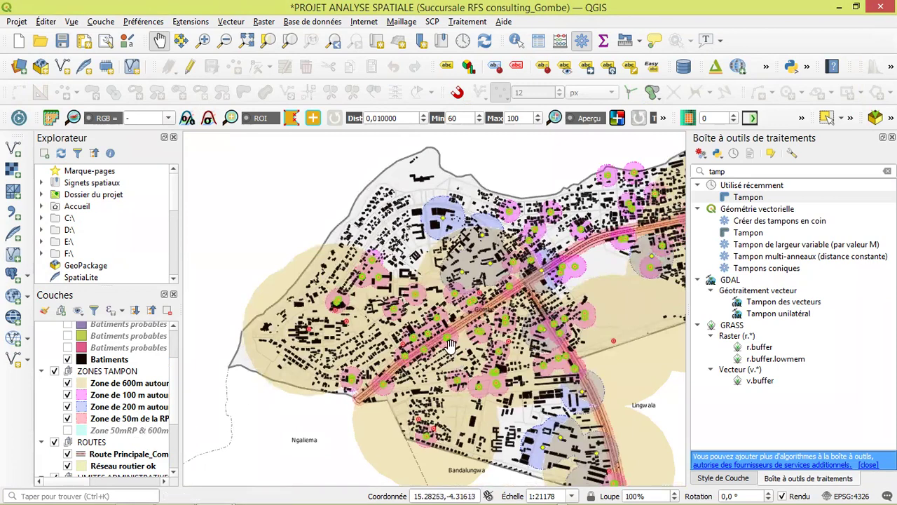
scroll(448, 337, up, 1)
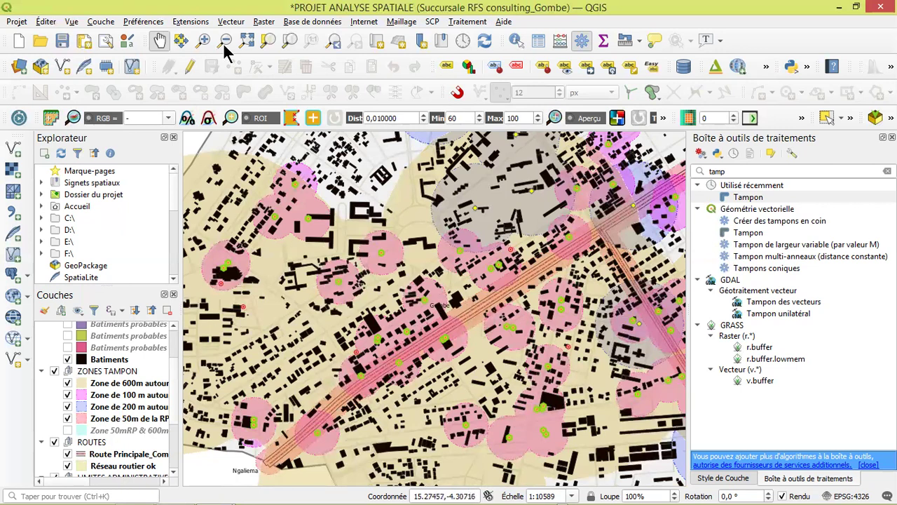
Set up an Intersection with Zone de 50m de la RP as source layer and Zone de 600m autour de C as overlay layer.
key(alt+v)
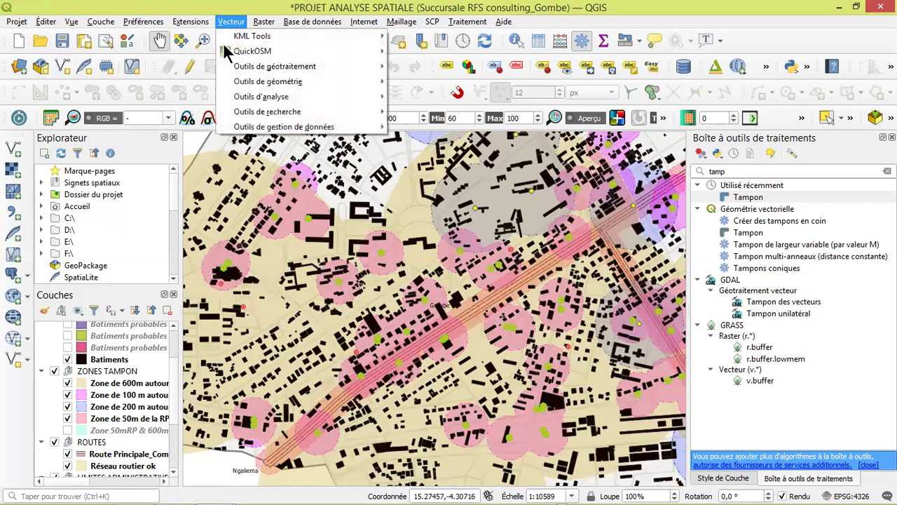
mouse_move(267, 72)
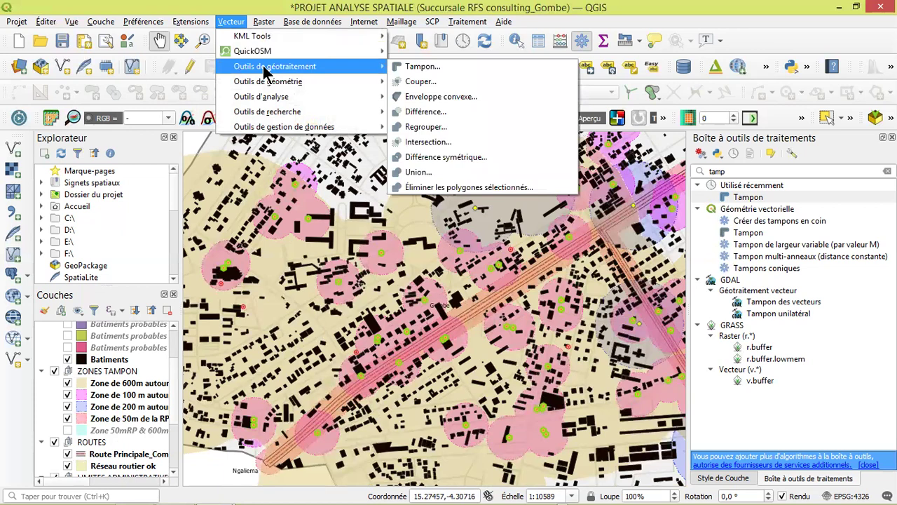
click(429, 142)
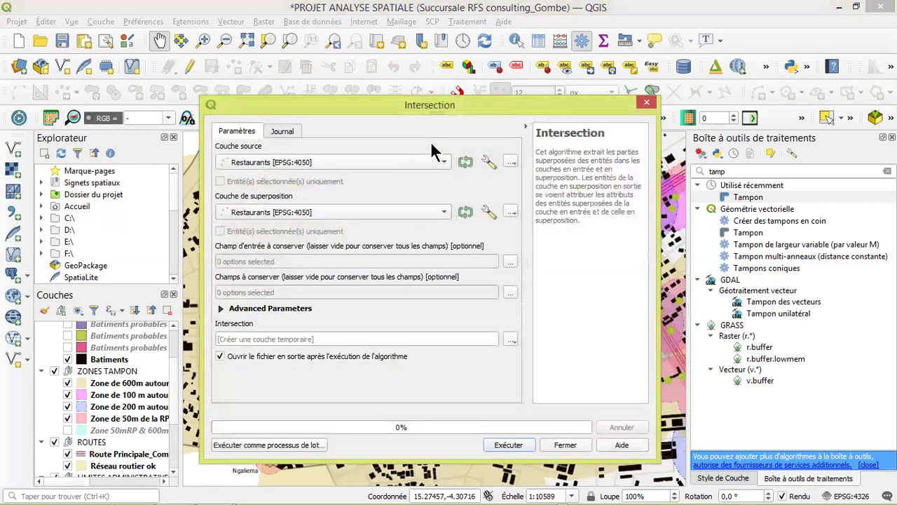
click(281, 167)
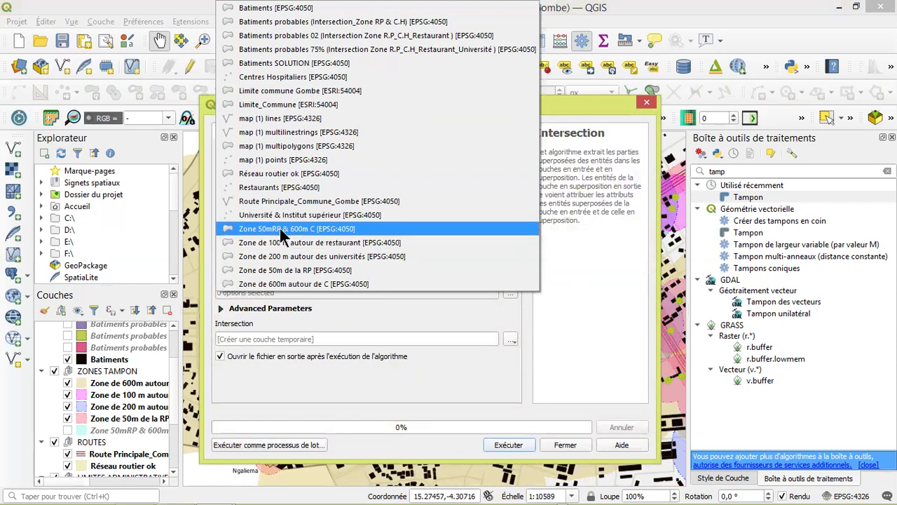
click(290, 272)
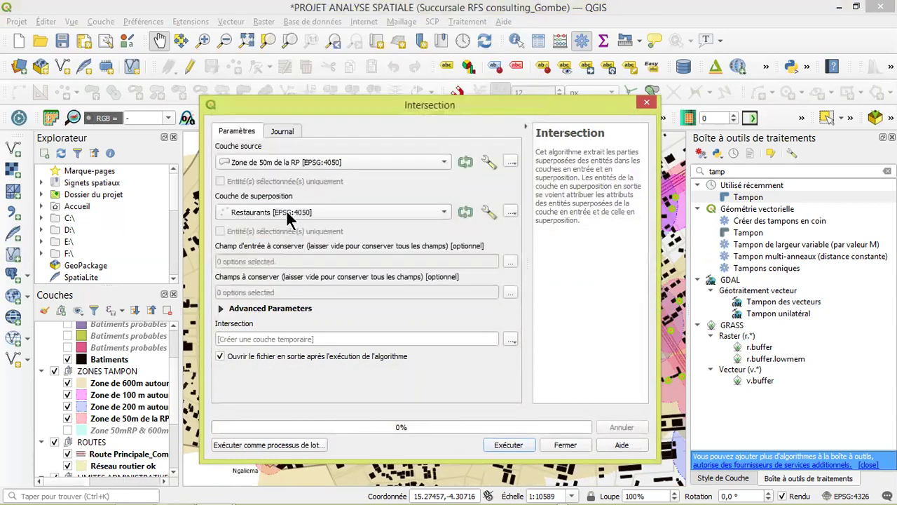
click(253, 213)
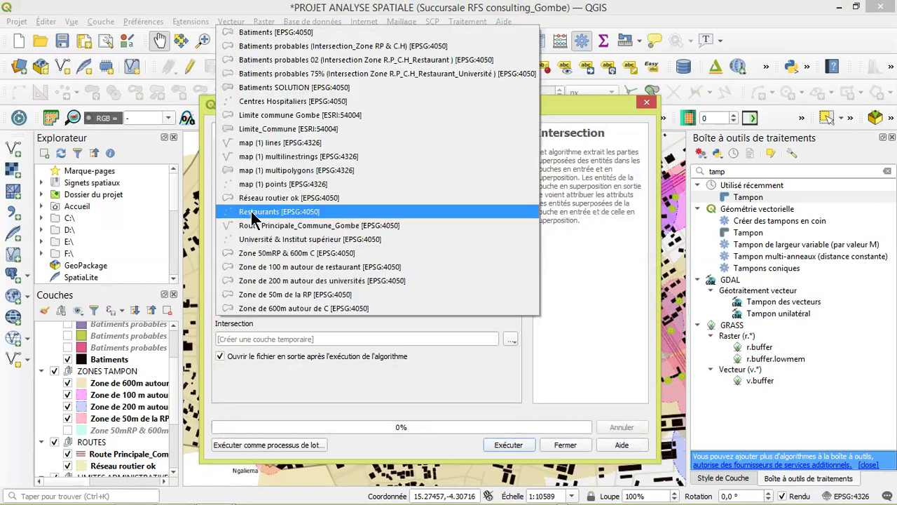
click(264, 308)
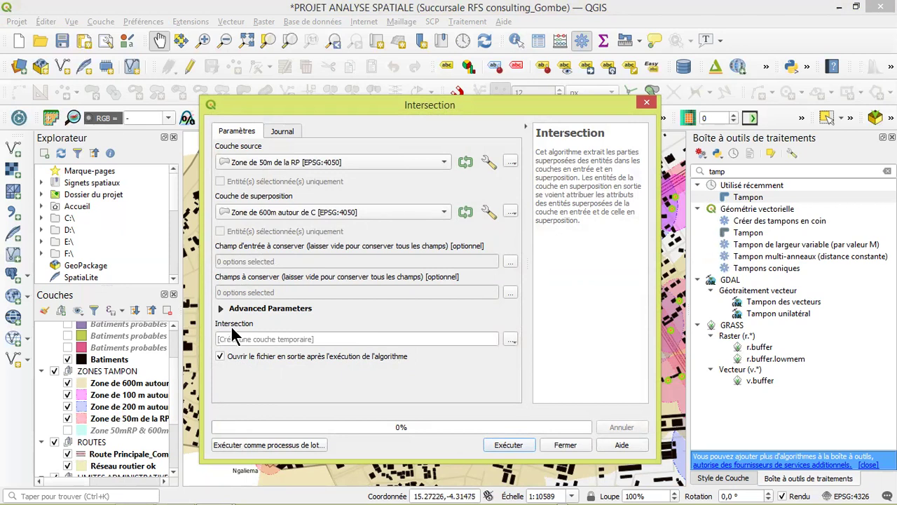
Choose the existing shapefile Zone 50mRP & 600m C.Hospitalier.shp in the Zone tampon folder as the intersection's output file.
click(510, 339)
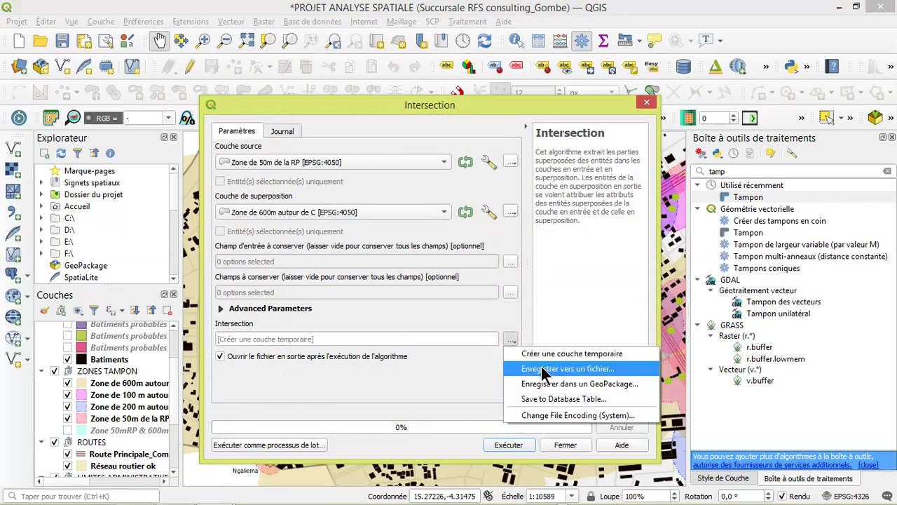
click(541, 373)
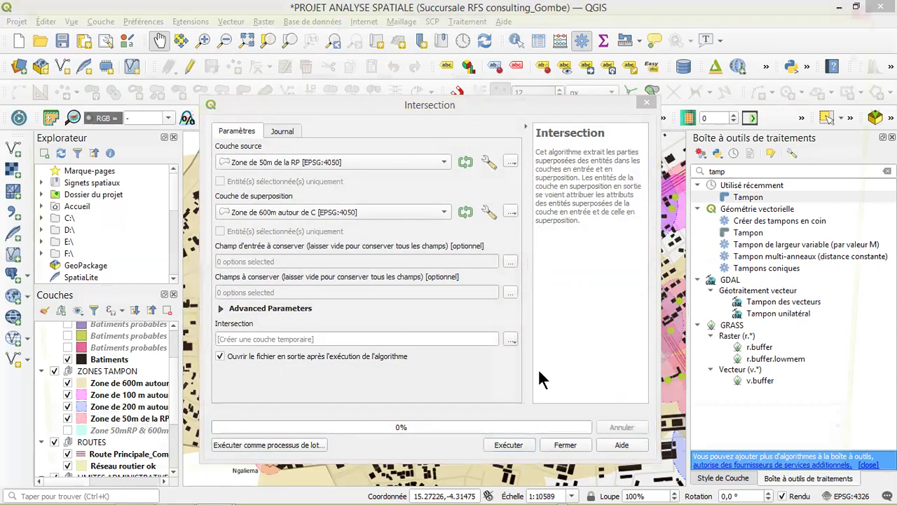
click(186, 148)
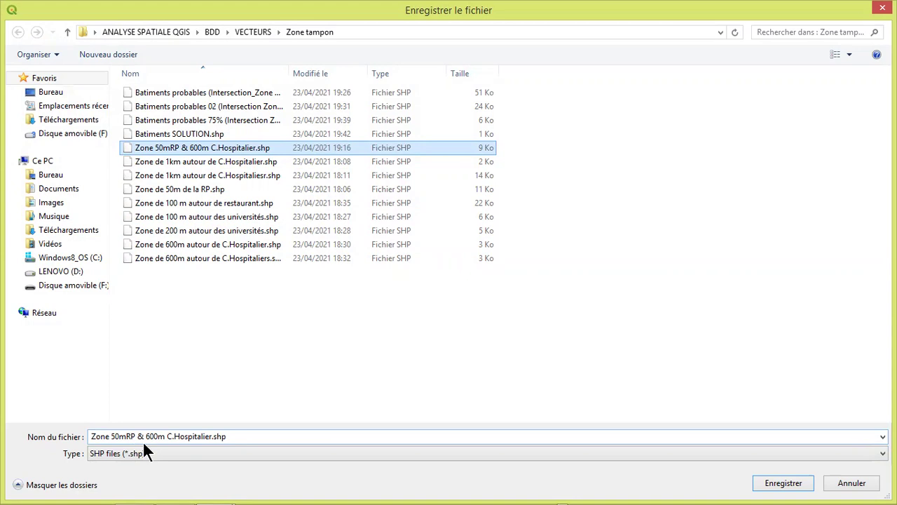
Cancel saving the intersection output file and close the Intersection tool without running it.
click(166, 436)
click(850, 483)
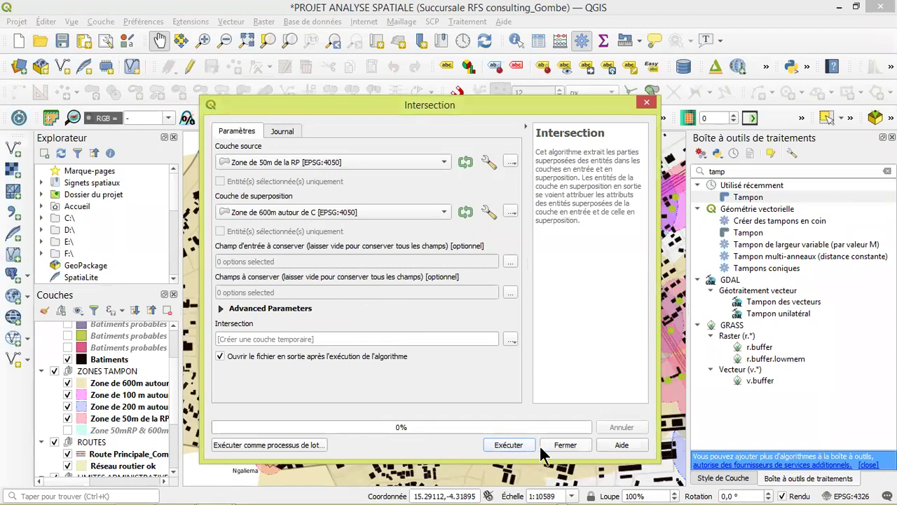
click(565, 445)
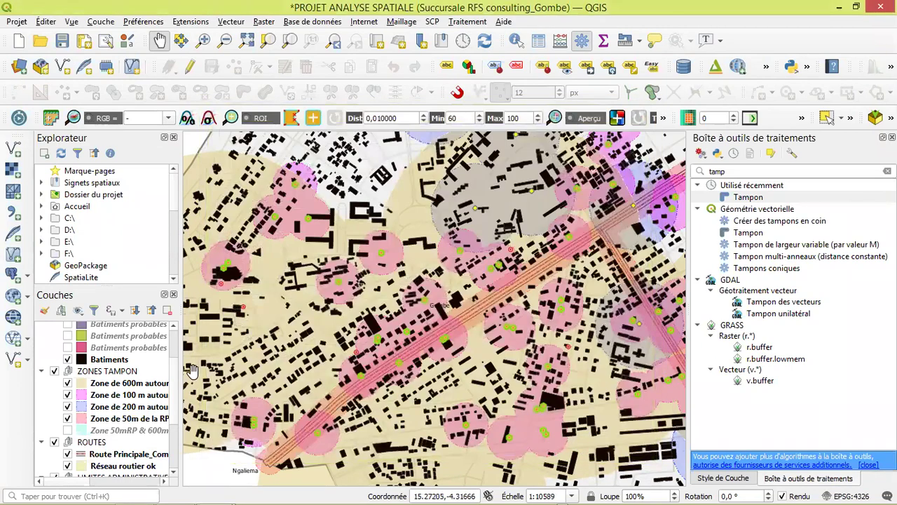
Show the existing Zone 50mRP & 600m intersection layer on the map.
click(66, 429)
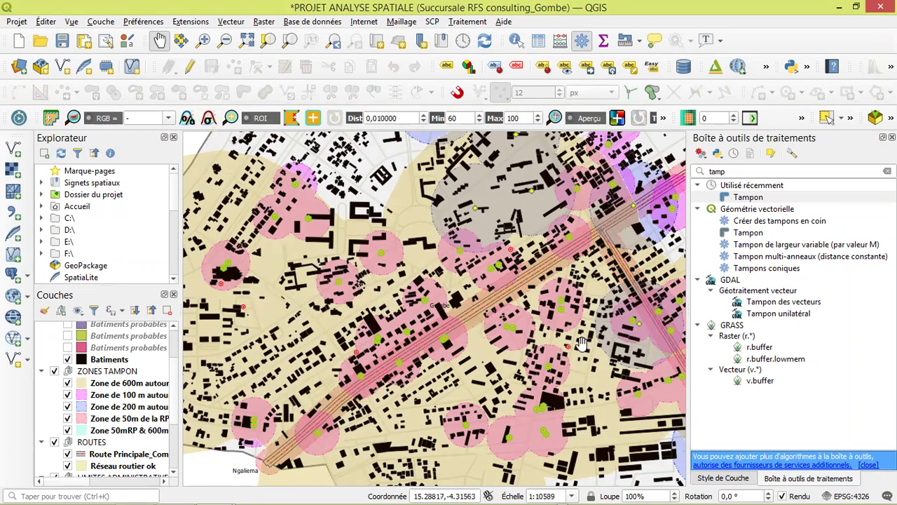
scroll(565, 295, down, 1)
drag(565, 295, 481, 269)
drag(560, 284, 523, 290)
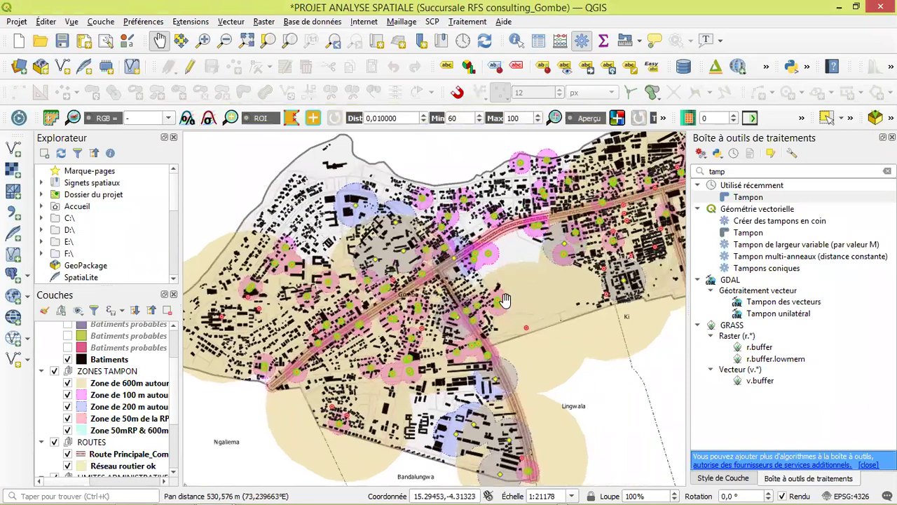
Hide the 600 m, 100 m and 200 m buffer layers in the ZONES TAMPON group.
click(68, 384)
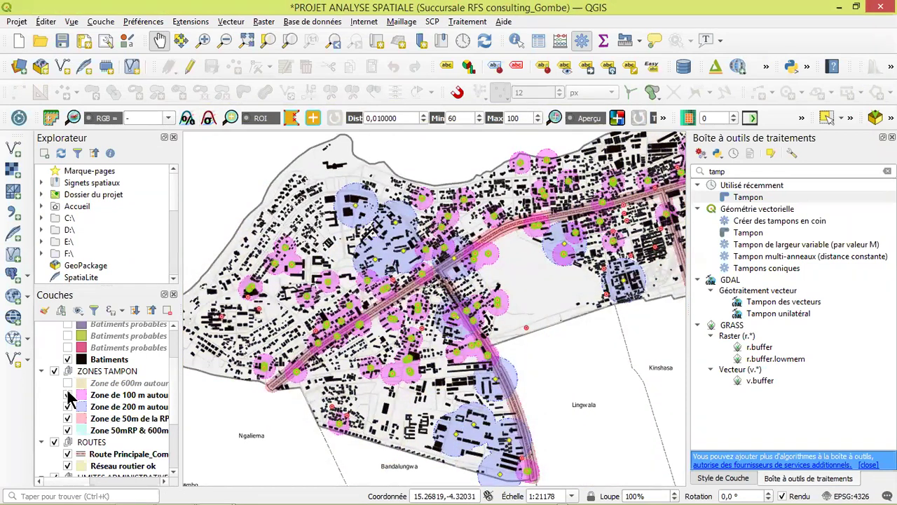
click(68, 395)
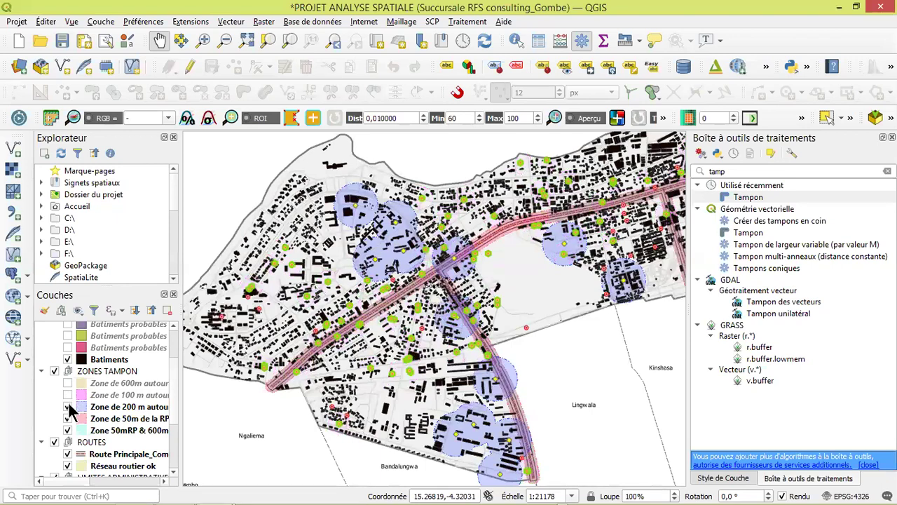
click(68, 406)
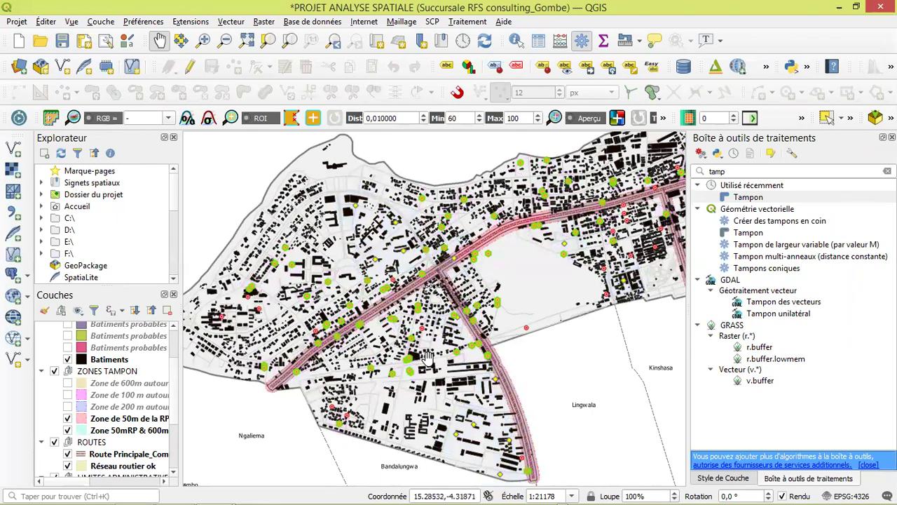
Show the 600 m zone to compare its overlap with the 50 m main road buffer, and hide both layers.
scroll(442, 276, up, 1)
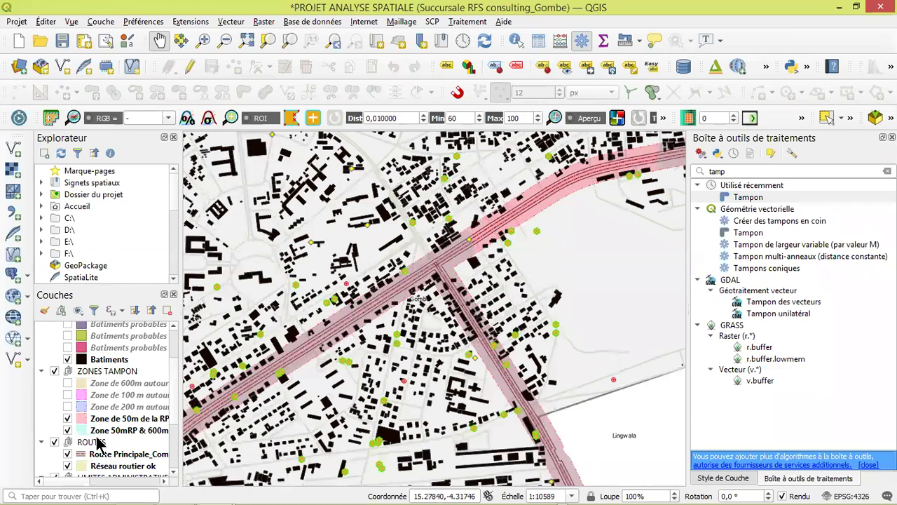
click(68, 384)
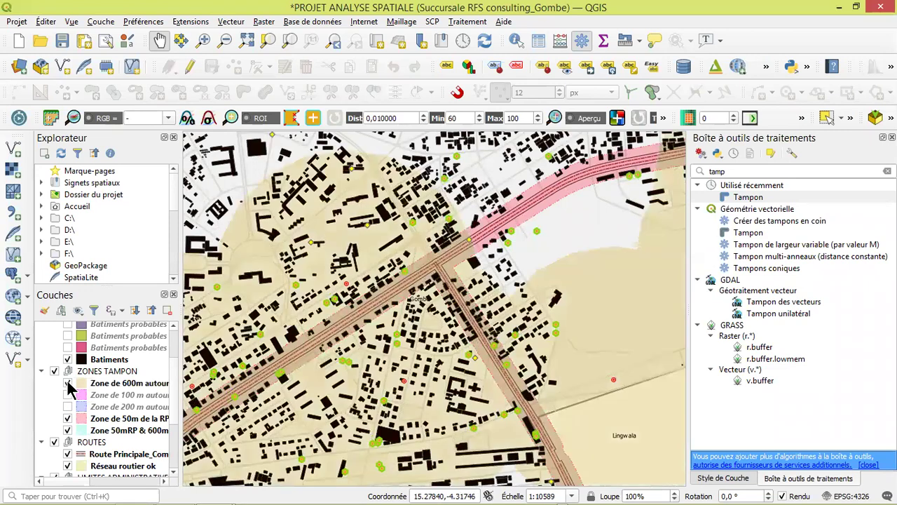
scroll(466, 244, up, 3)
scroll(464, 244, down, 1)
drag(535, 248, 416, 281)
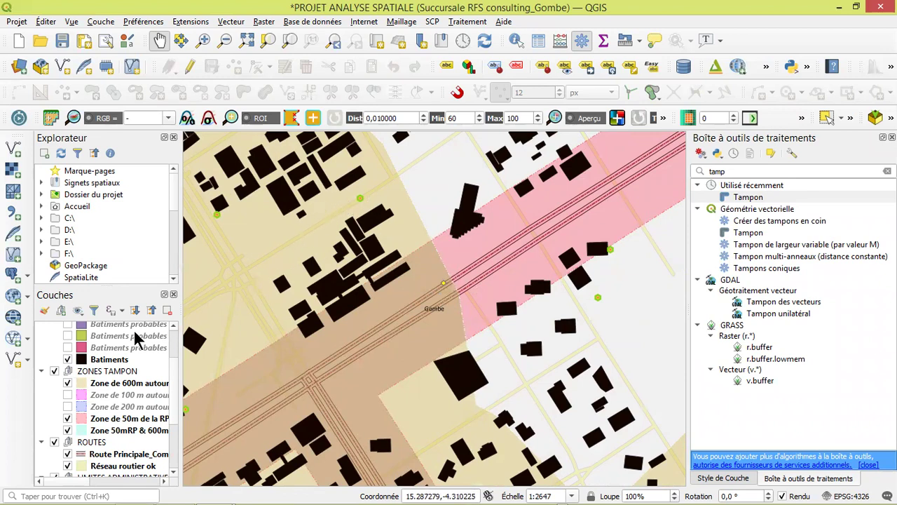
click(68, 383)
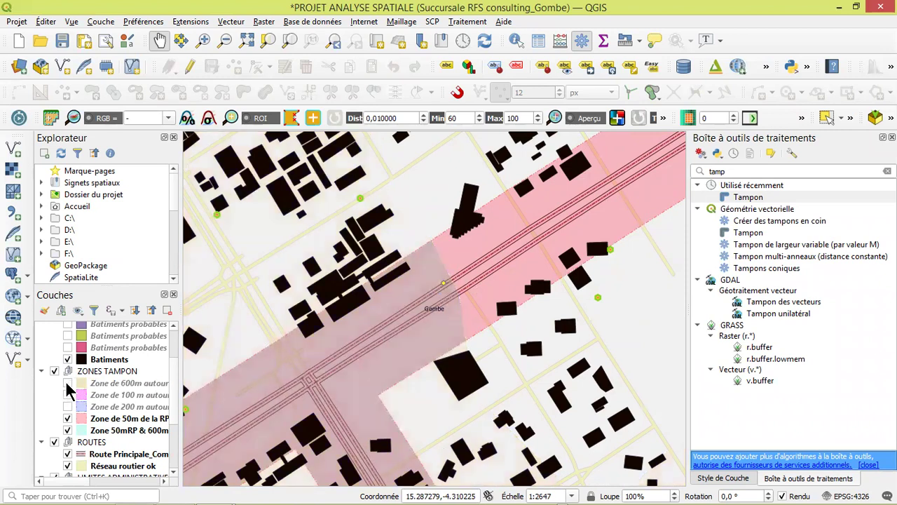
click(67, 419)
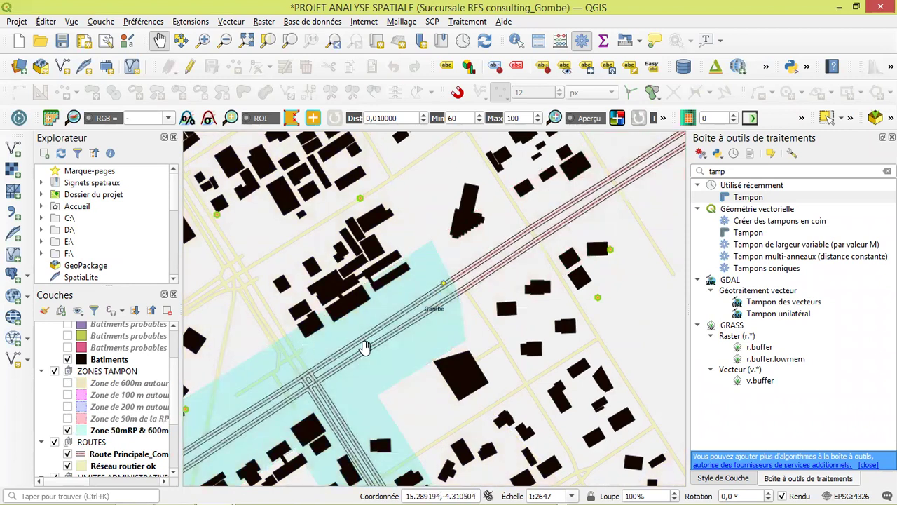
Examine how the Zone 50mRP & 600m intersection layer follows the main roads and which buildings it covers.
scroll(364, 347, down, 3)
drag(364, 347, 417, 295)
scroll(417, 295, down, 1)
scroll(417, 296, up, 2)
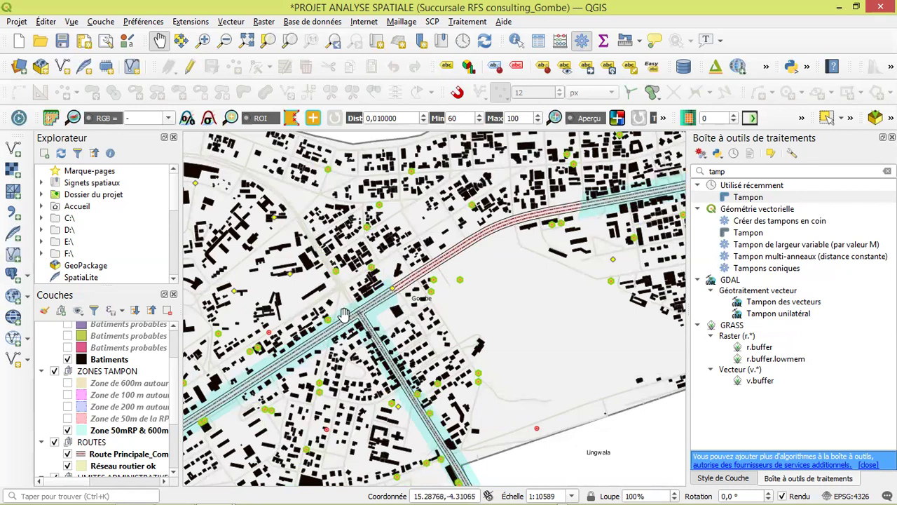
scroll(343, 313, down, 1)
drag(315, 354, 286, 379)
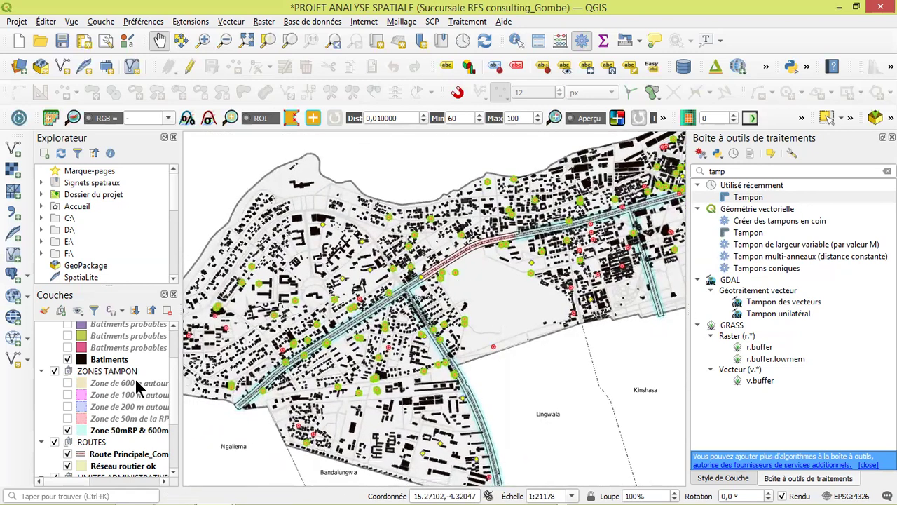
scroll(409, 294, up, 1)
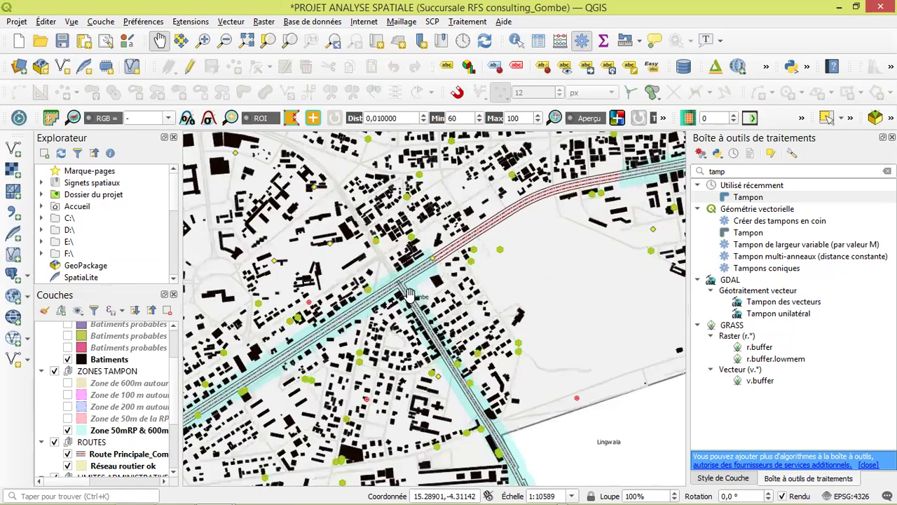
scroll(409, 293, up, 2)
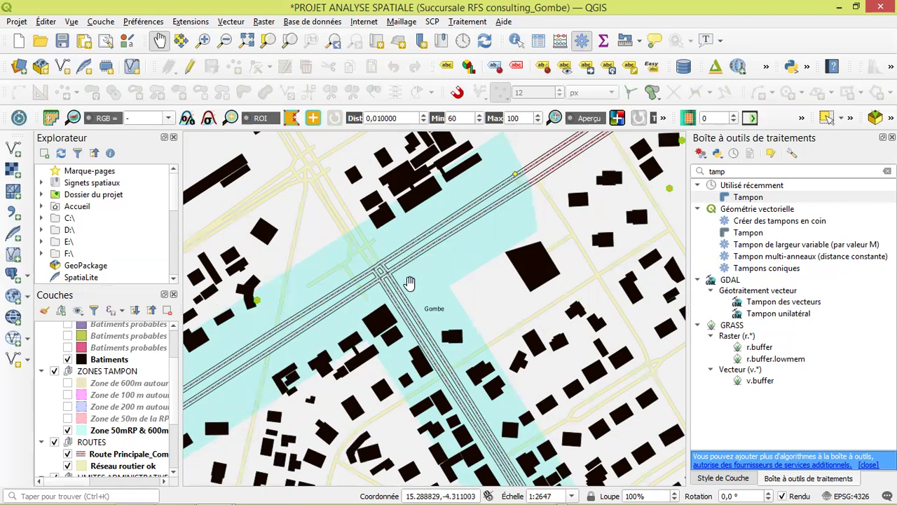
scroll(408, 282, down, 2)
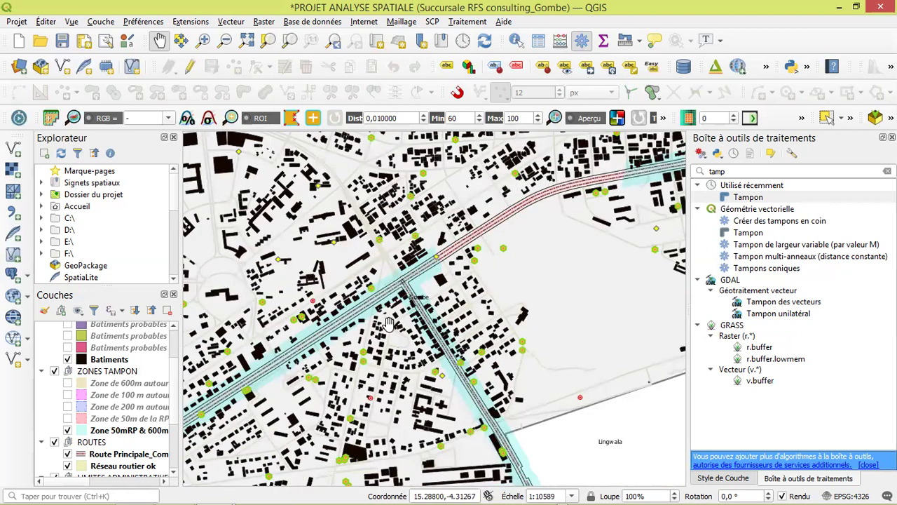
scroll(335, 296, down, 1)
scroll(404, 312, up, 2)
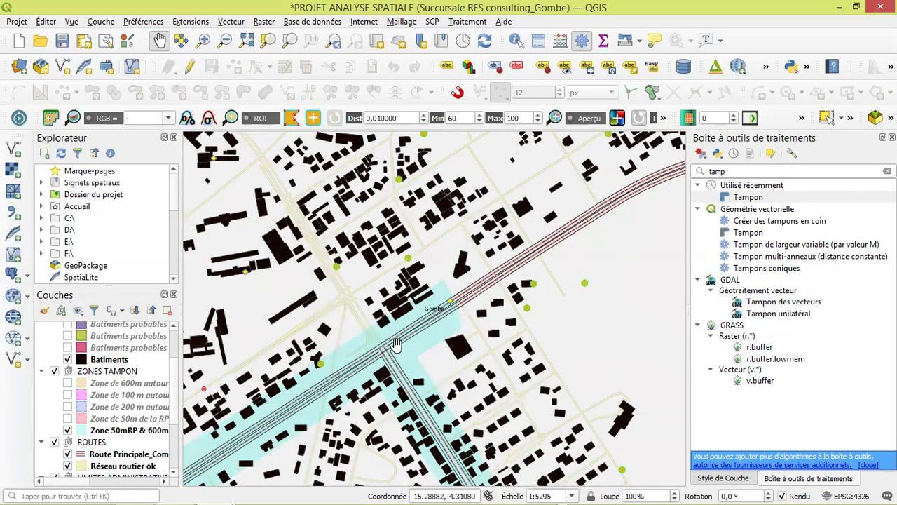
scroll(438, 319, down, 1)
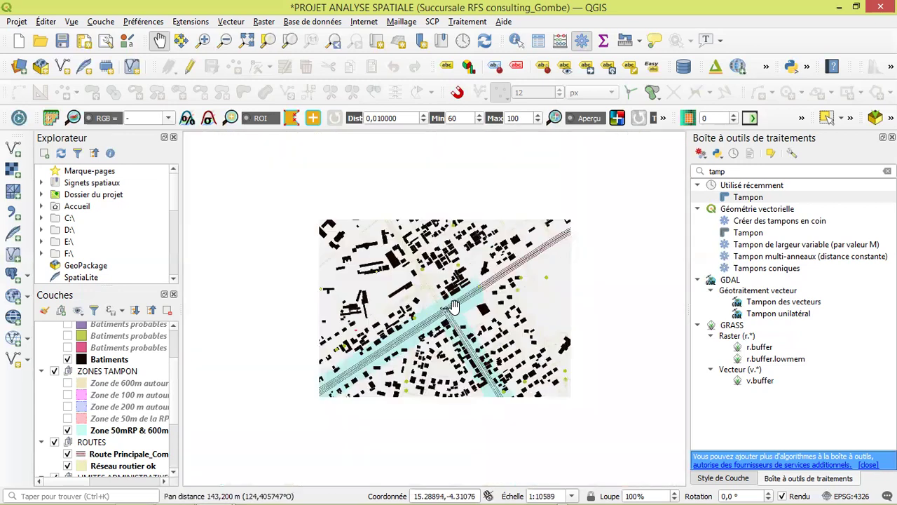
scroll(390, 354, down, 1)
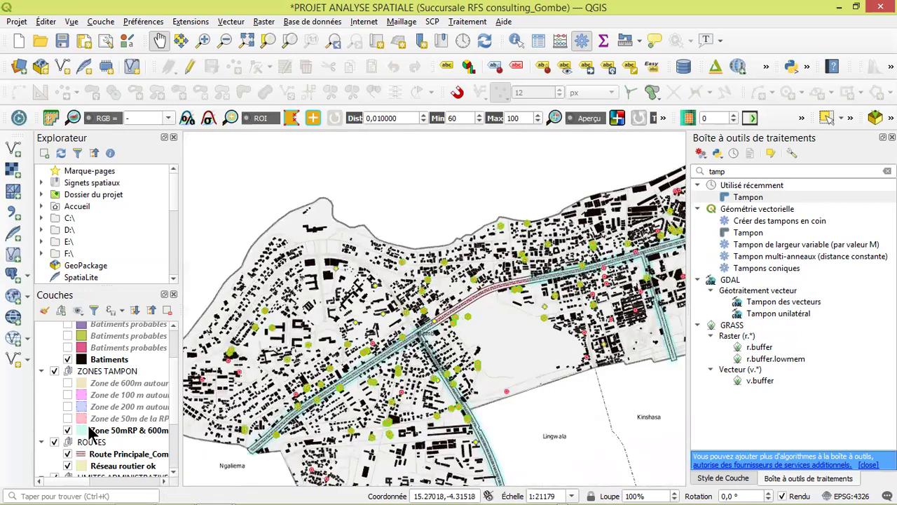
Look at the Batiments layer's attribute table and its Select by Expression tool, and close both.
click(109, 361)
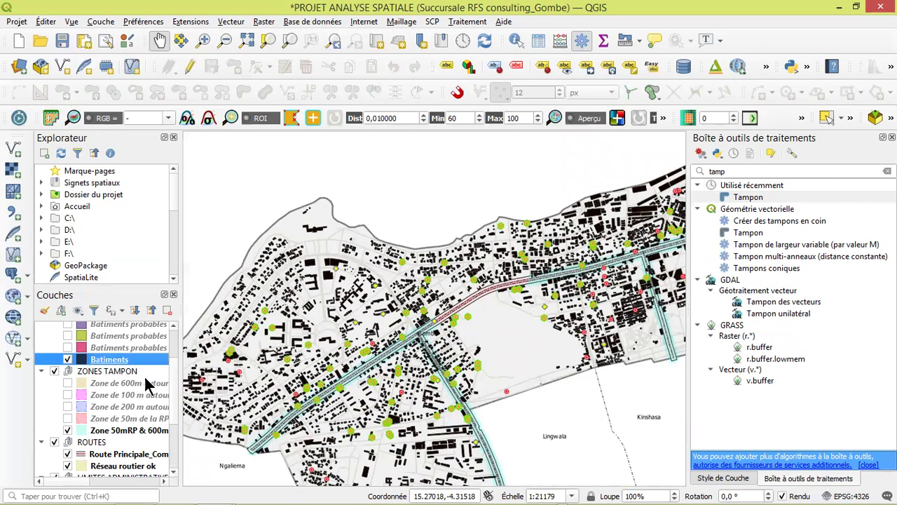
scroll(175, 410, up, 2)
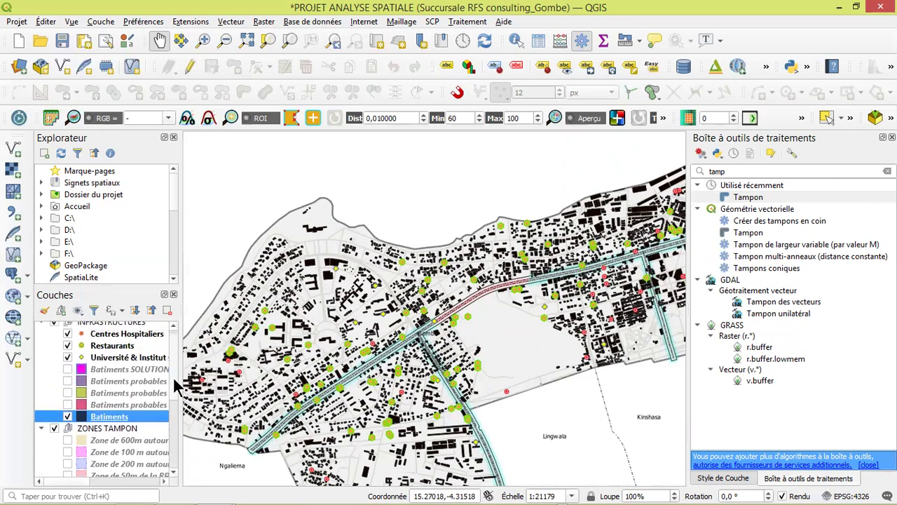
right_click(114, 429)
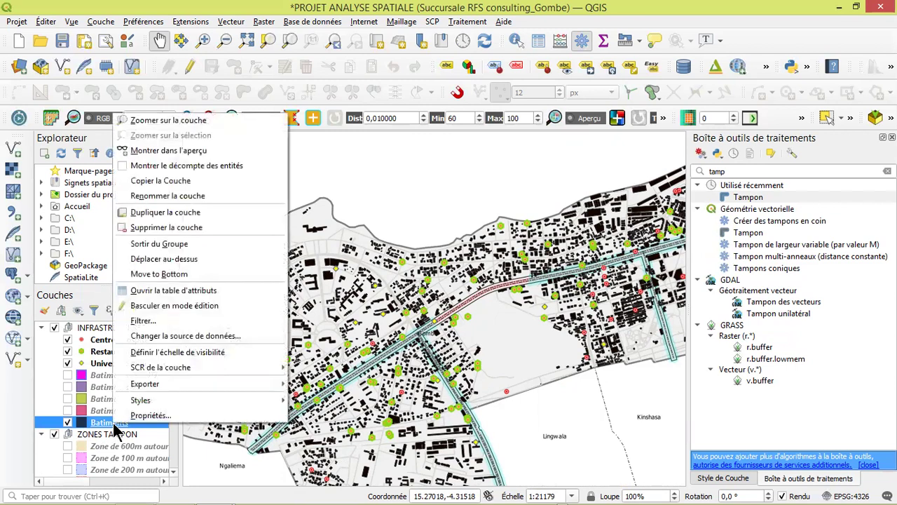
click(94, 427)
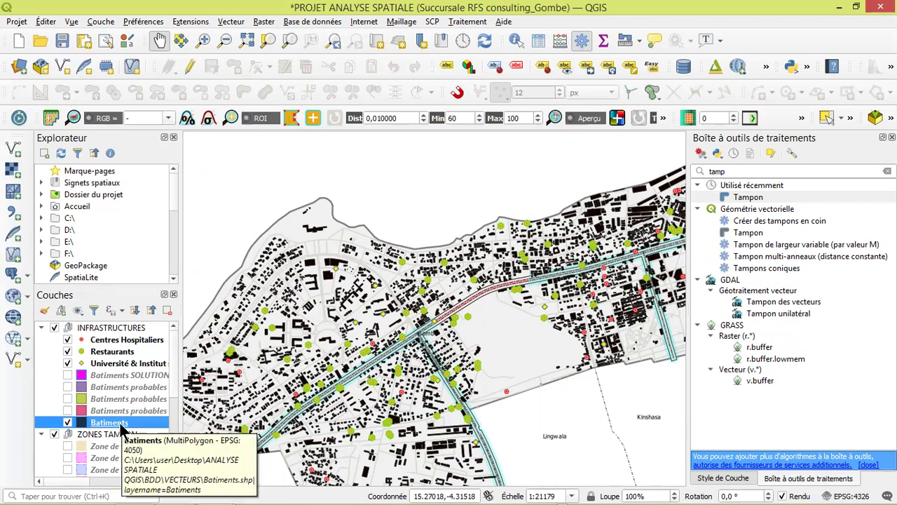
right_click(120, 427)
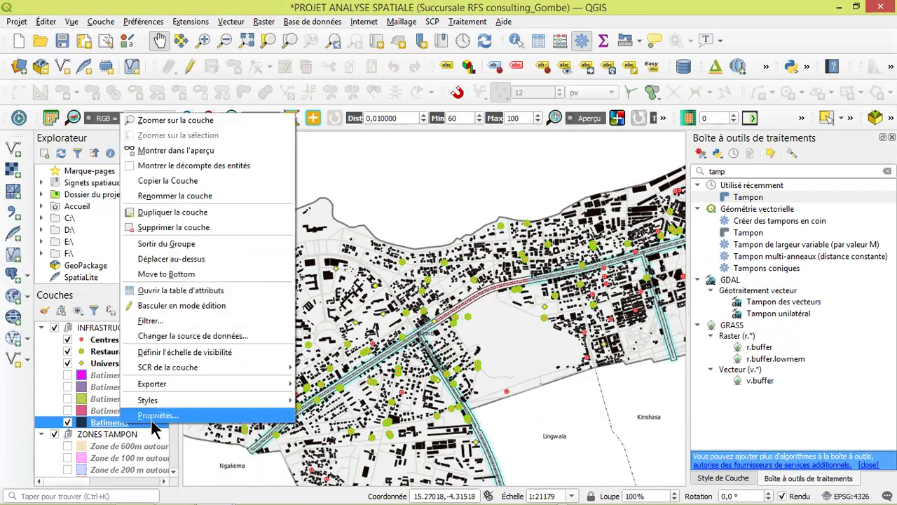
click(181, 290)
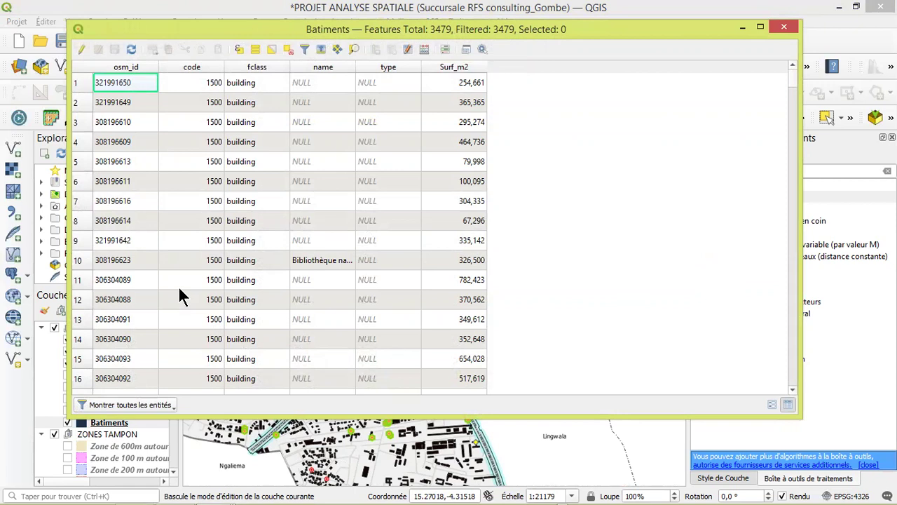
click(239, 47)
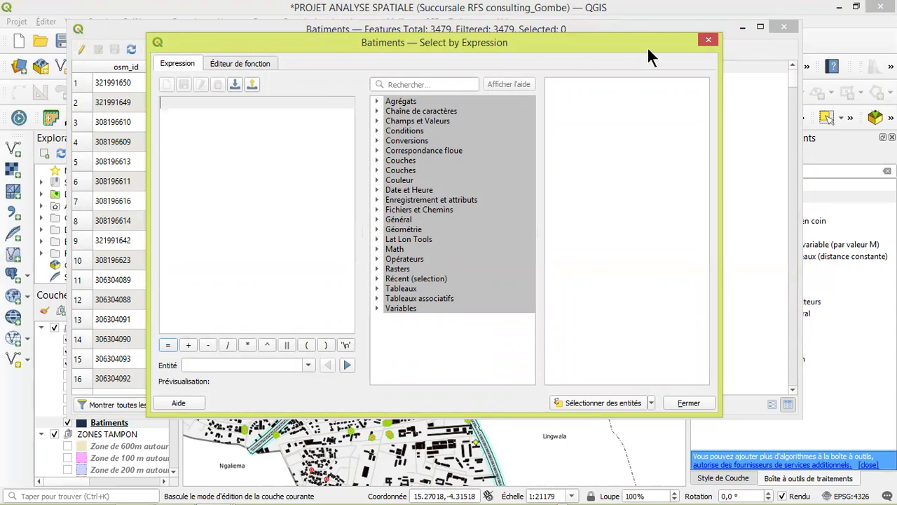
click(709, 39)
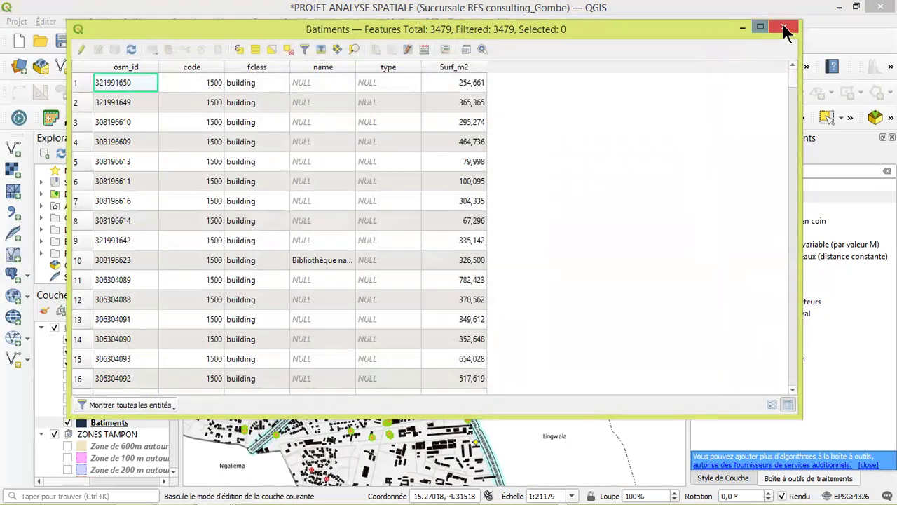
click(784, 28)
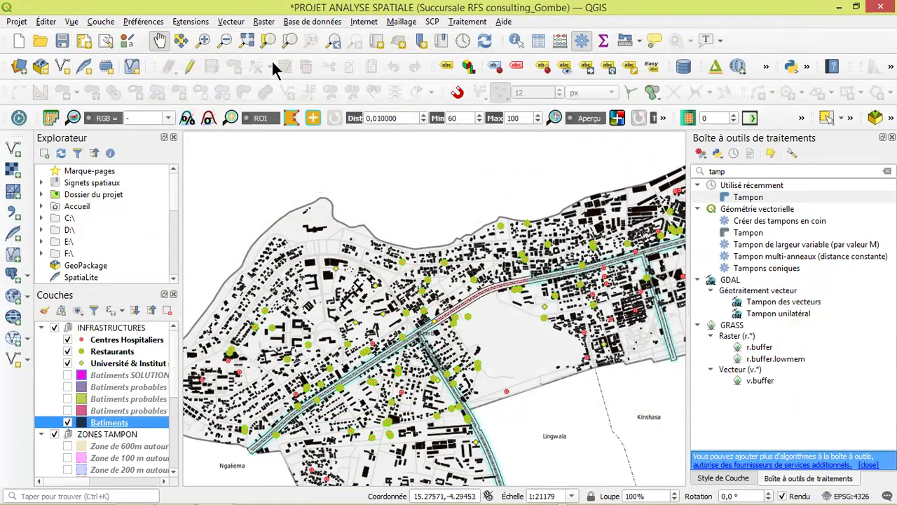
Select by location the Batiments features that intersect the Zone 50mRP & 600m C layer, creating a new selection.
key(alt+v)
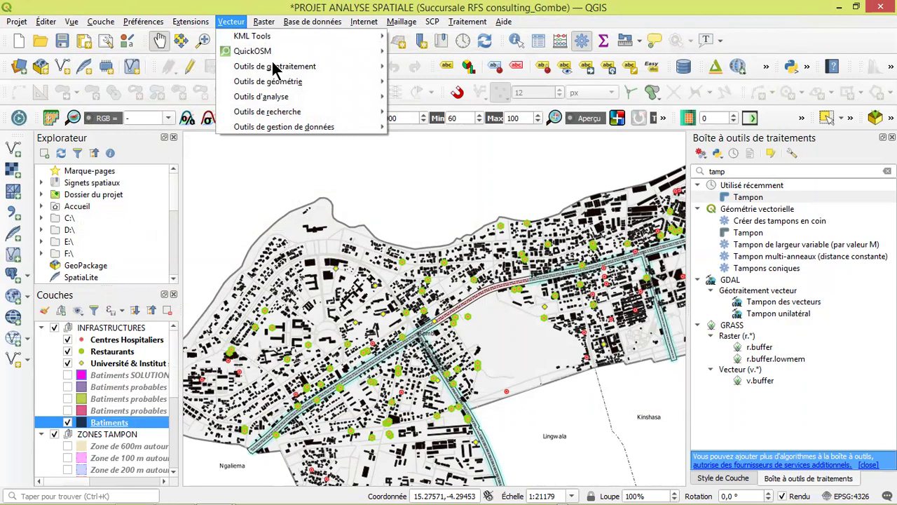
mouse_move(260, 116)
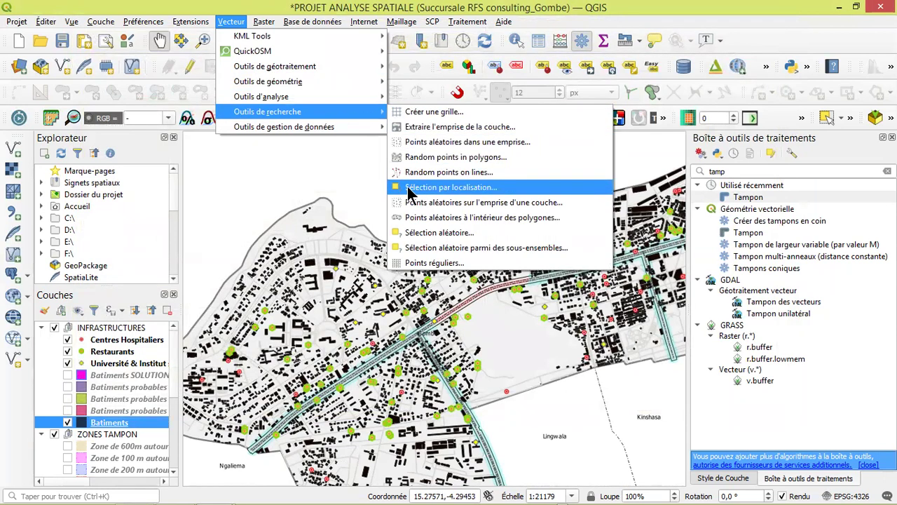
click(463, 195)
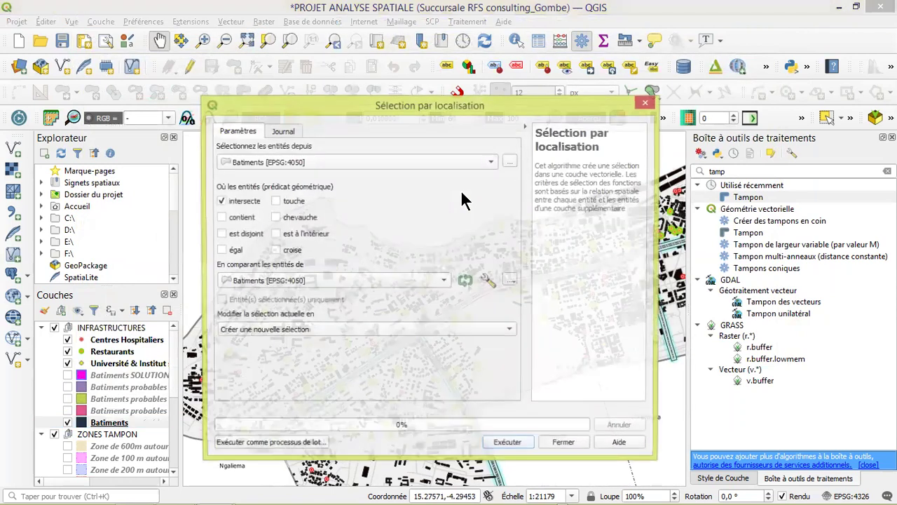
click(313, 165)
click(313, 163)
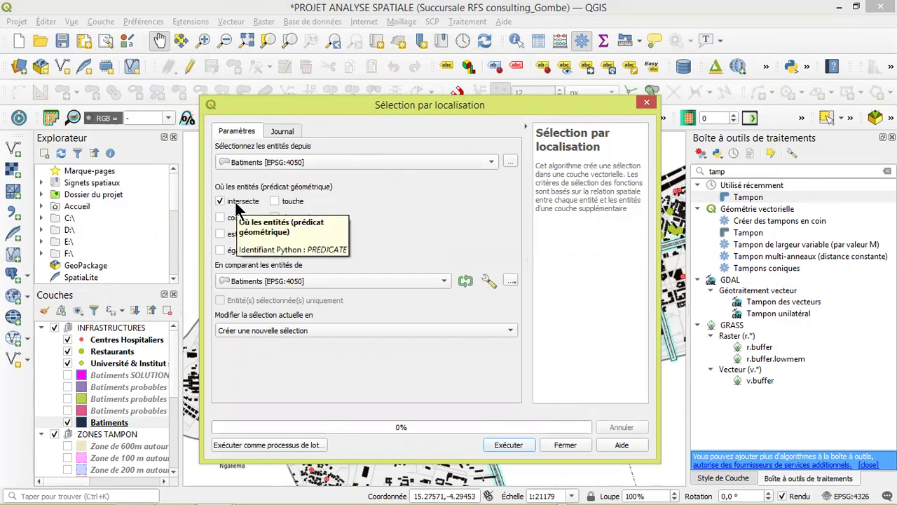
click(267, 279)
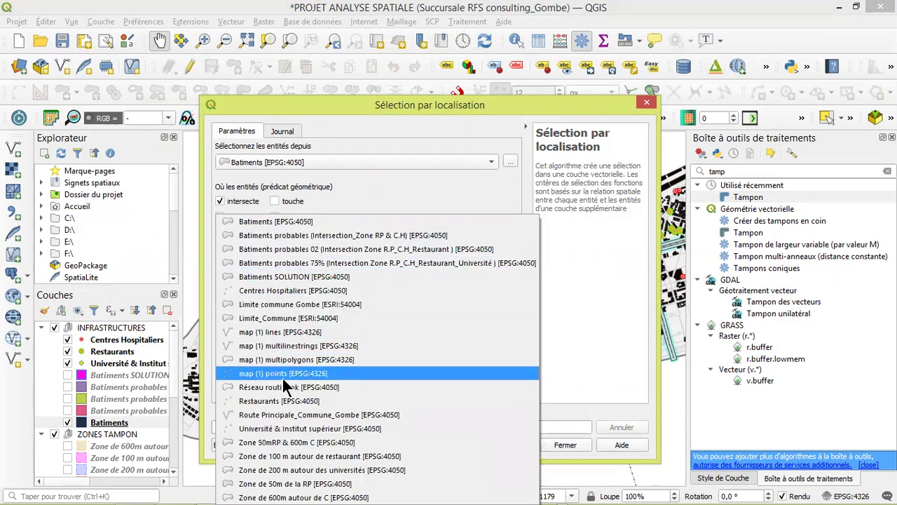
click(295, 448)
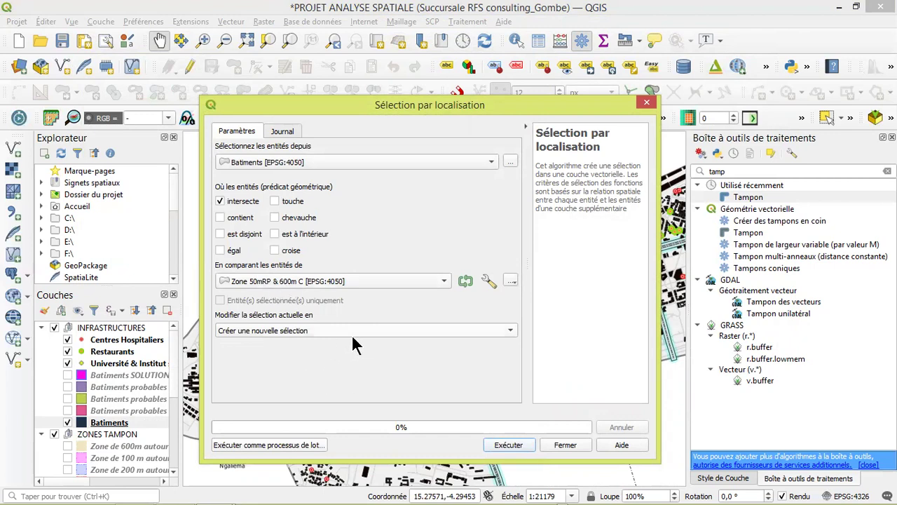
click(499, 443)
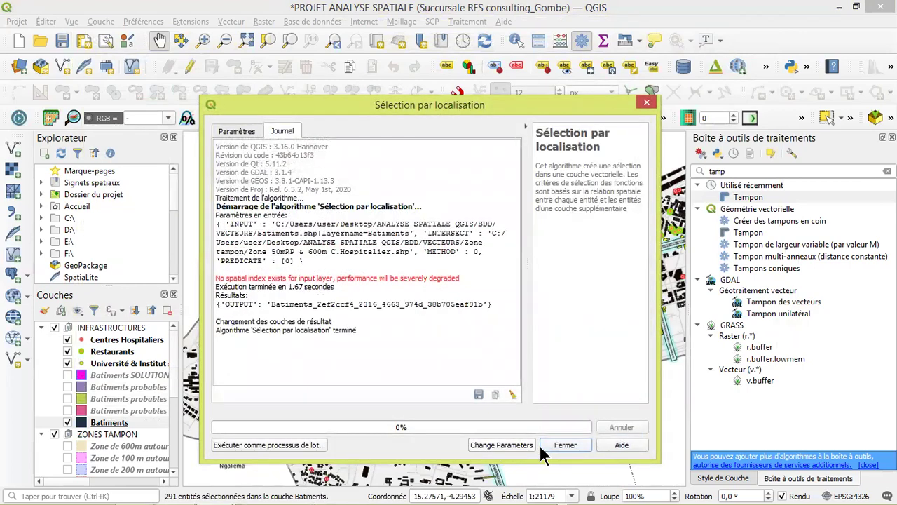
click(564, 445)
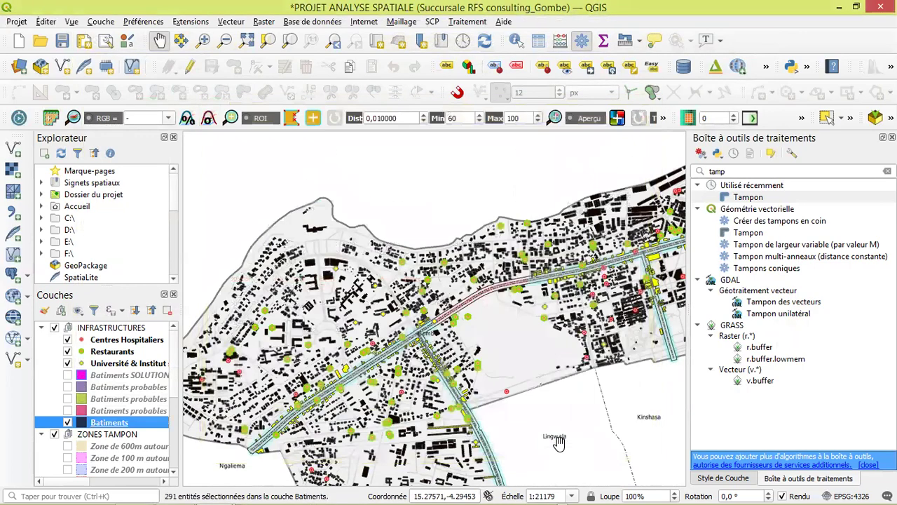
Examine which buildings are selected within the intersection zone around the main road junction and along the eastern and southwestern main roads.
scroll(416, 353, up, 2)
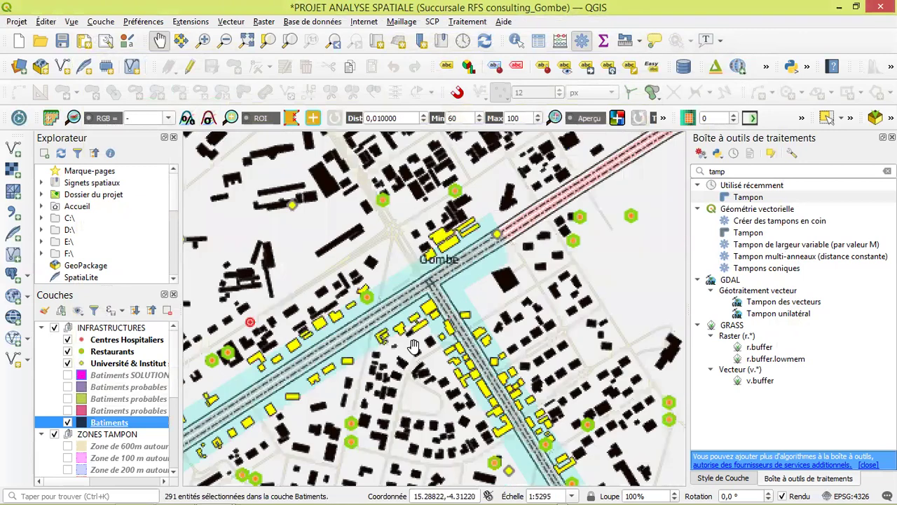
scroll(414, 346, up, 1)
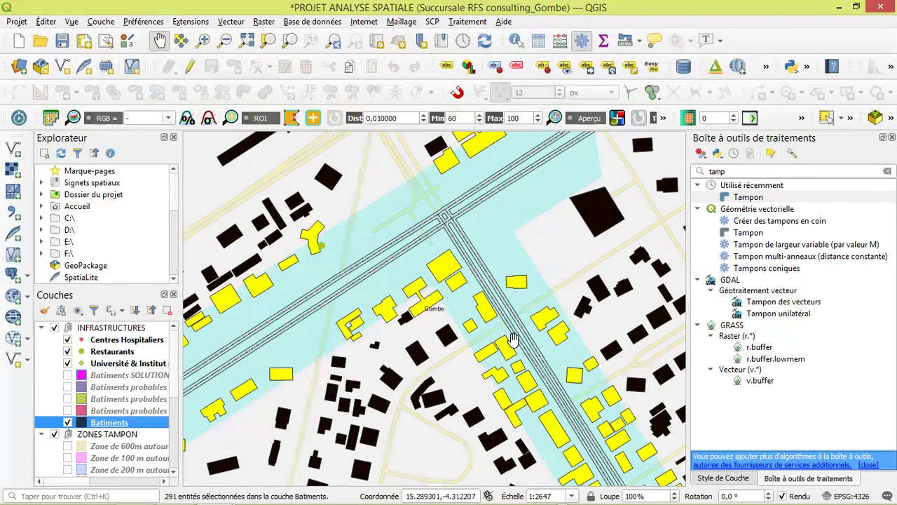
scroll(495, 349, down, 1)
scroll(495, 346, up, 1)
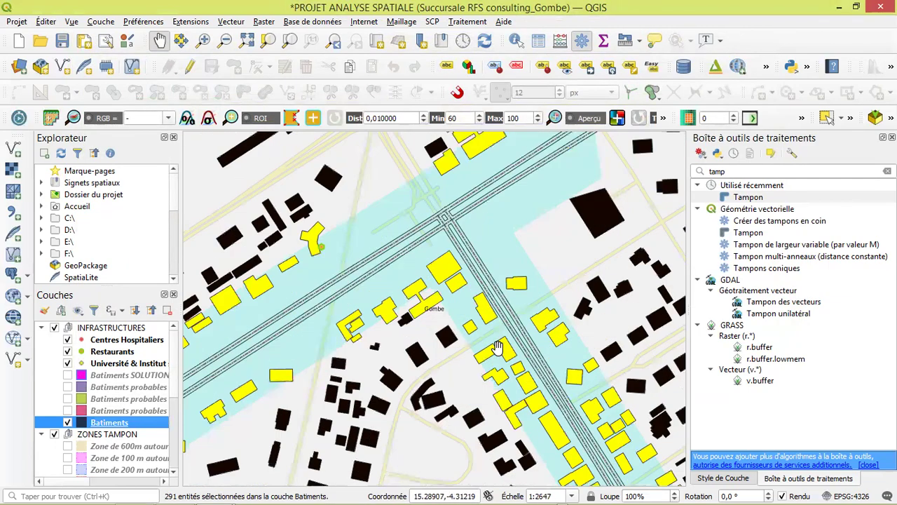
scroll(496, 347, down, 2)
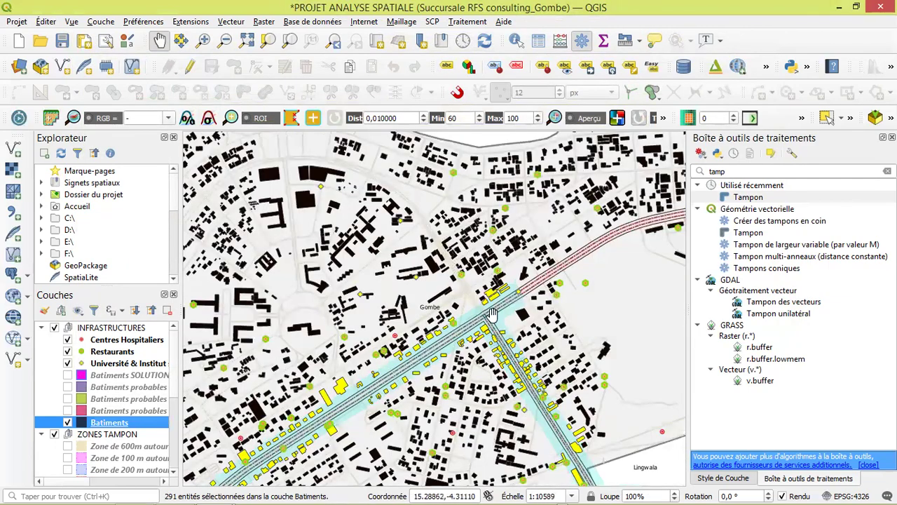
drag(477, 319, 395, 359)
scroll(533, 301, down, 1)
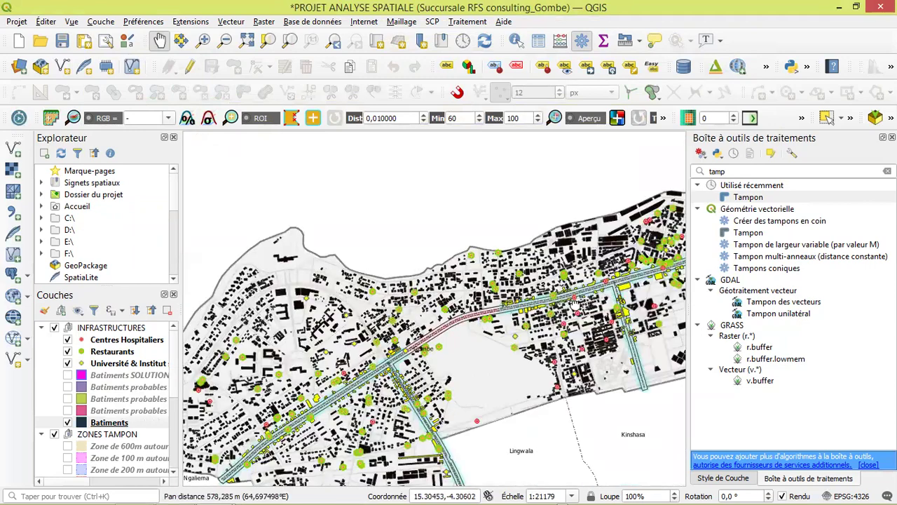
drag(559, 286, 529, 293)
scroll(531, 293, up, 3)
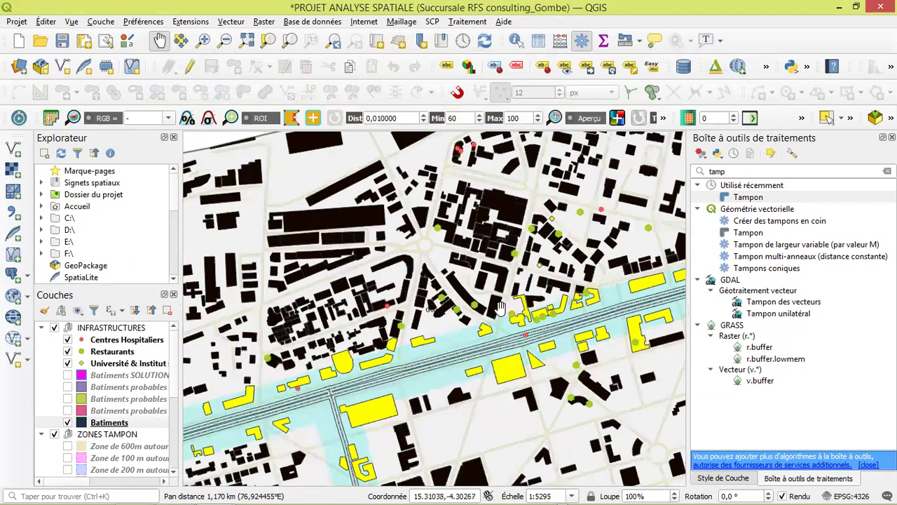
scroll(483, 371, down, 2)
drag(475, 431, 462, 358)
scroll(392, 385, down, 1)
drag(357, 405, 396, 365)
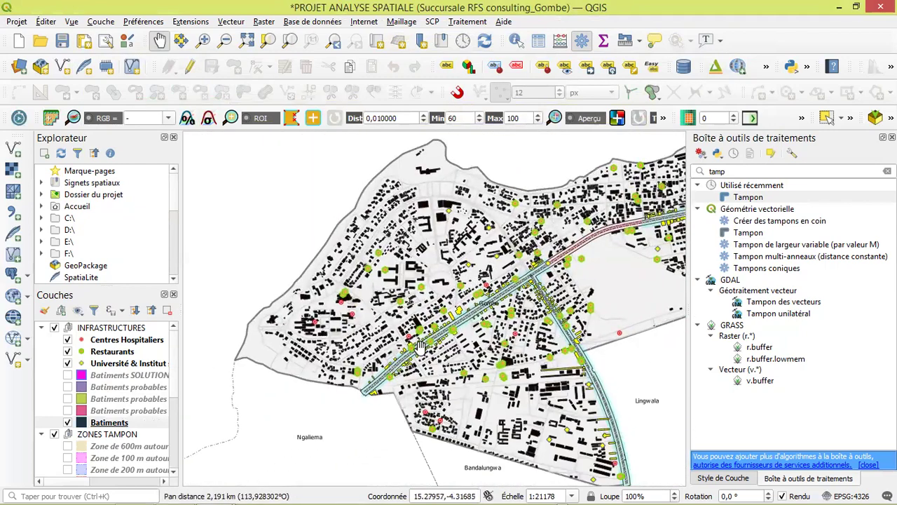
scroll(420, 347, up, 2)
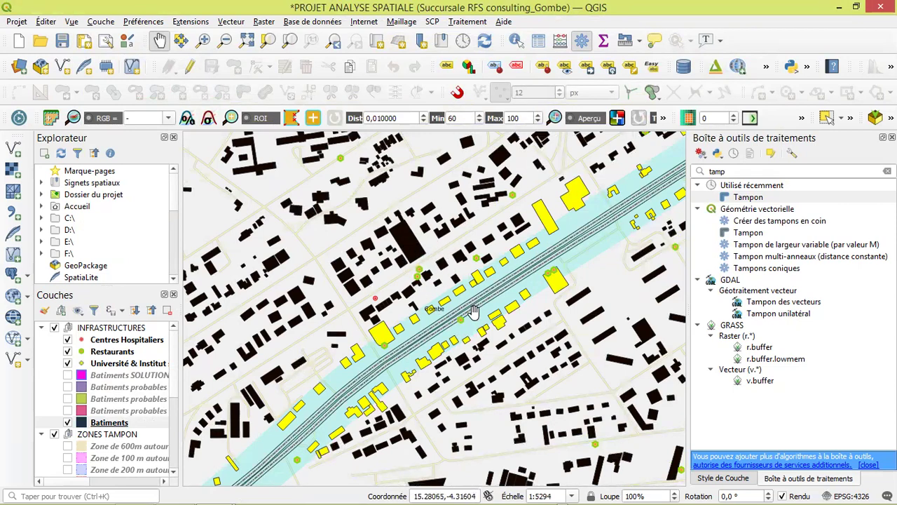
scroll(474, 314, down, 1)
drag(450, 346, 479, 340)
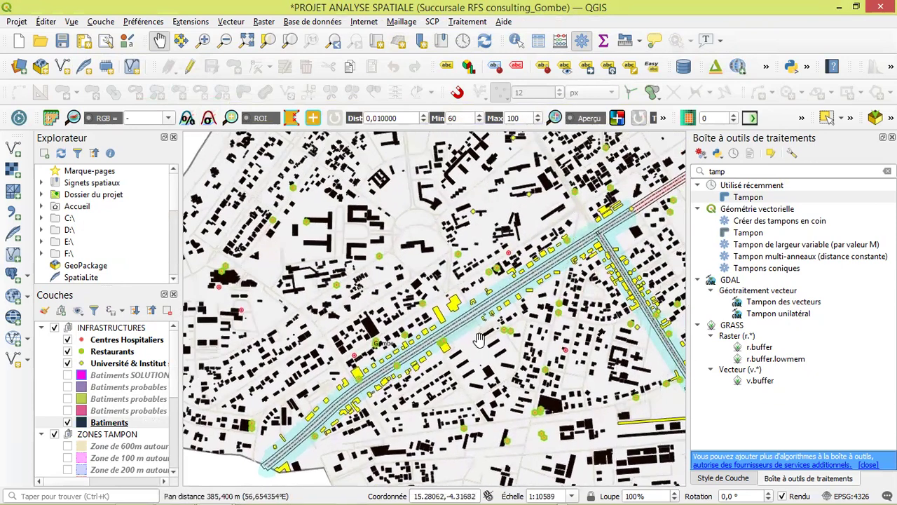
scroll(528, 280, up, 1)
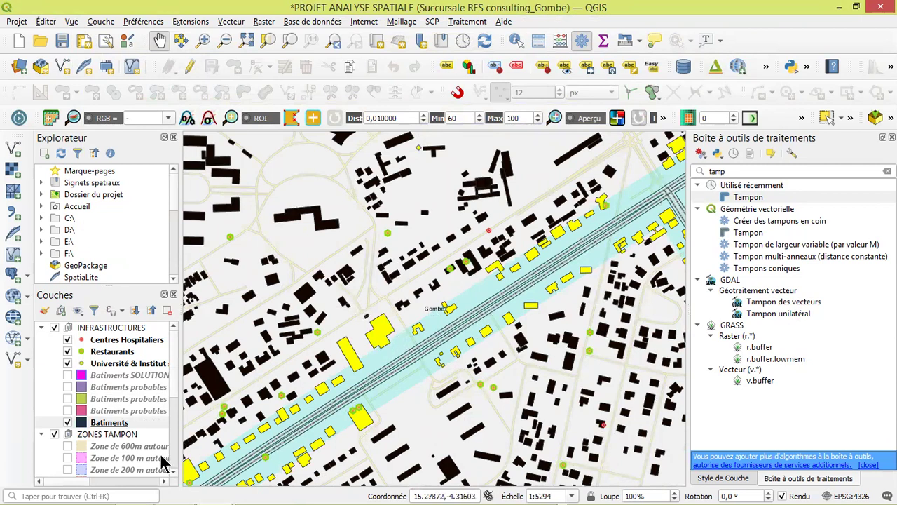
Start exporting the selected Batiments features as ESRI Shapefile "Batiments probables (Intersection_Zone RP & C.H).shp" in the Zone tampon folder, and cancel the export.
click(110, 423)
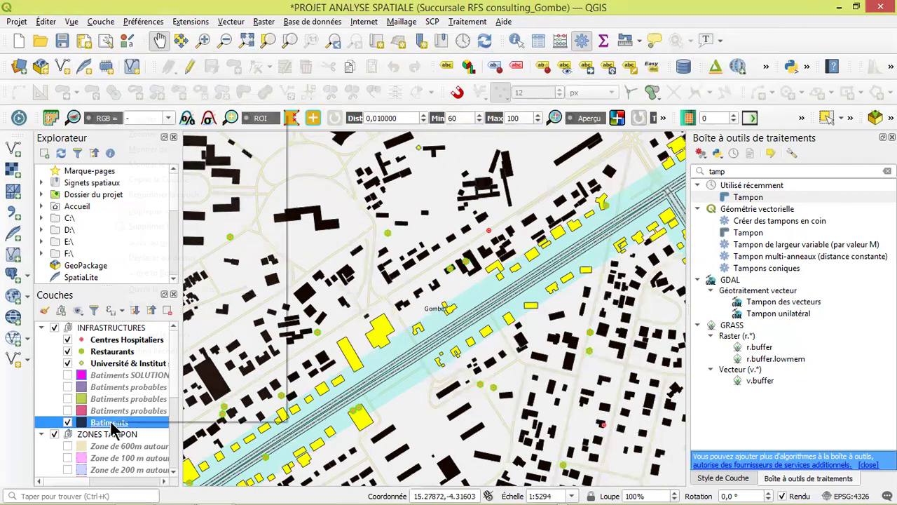
right_click(112, 425)
mouse_move(174, 383)
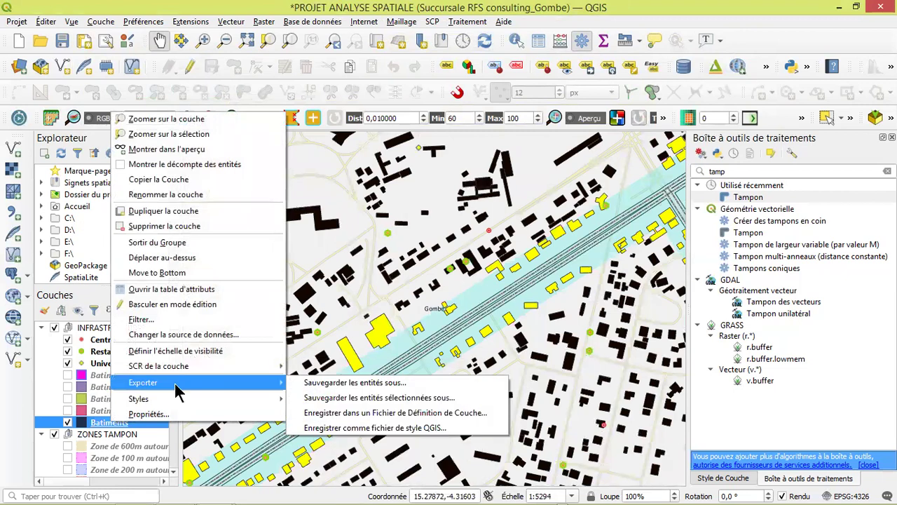
click(398, 397)
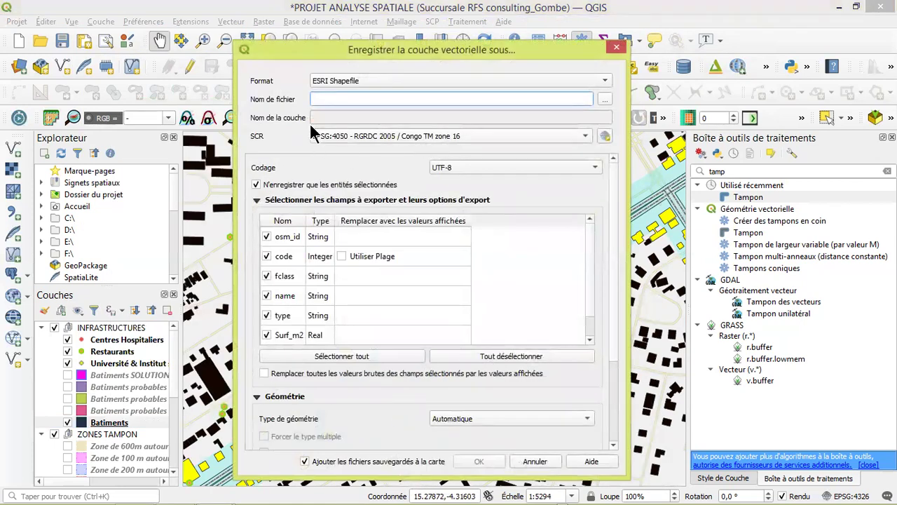
click(600, 99)
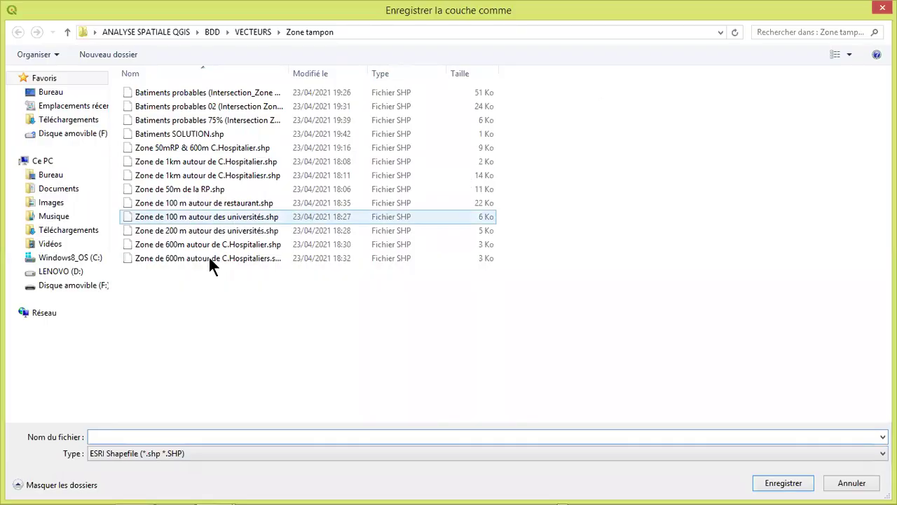
click(182, 95)
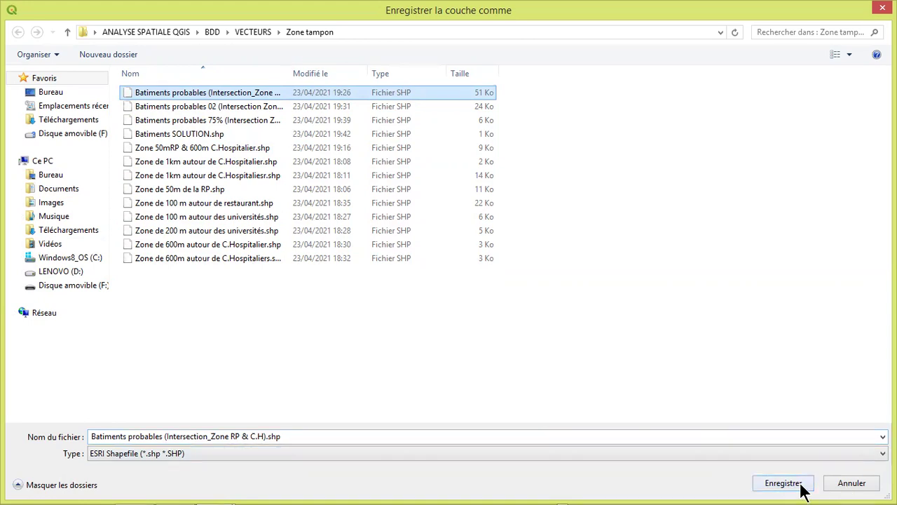
click(836, 489)
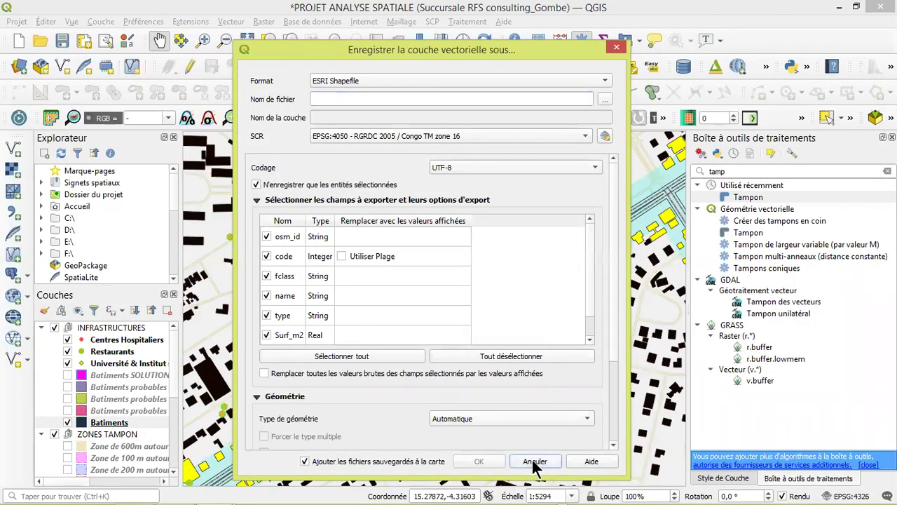
click(534, 462)
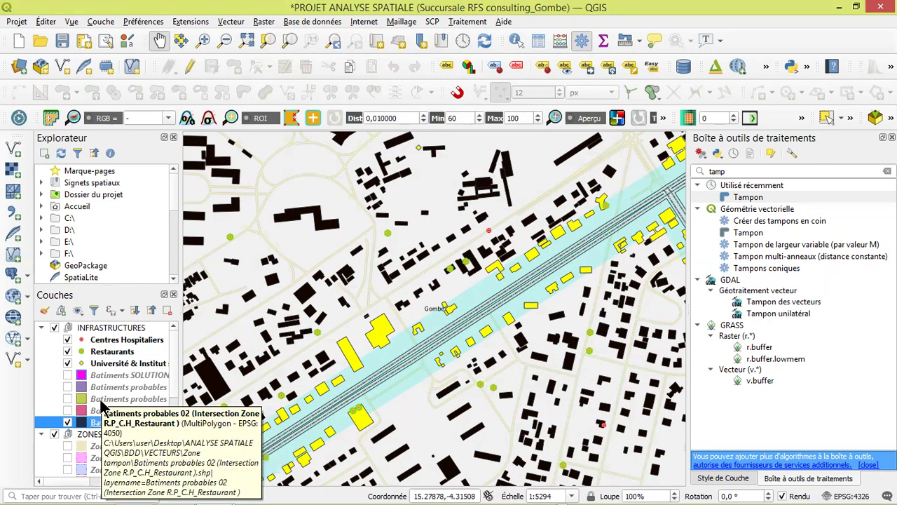
Show the Batiments probables (Intersection_Zone RP & C.H) layer and check its buildings along the main roads.
click(66, 411)
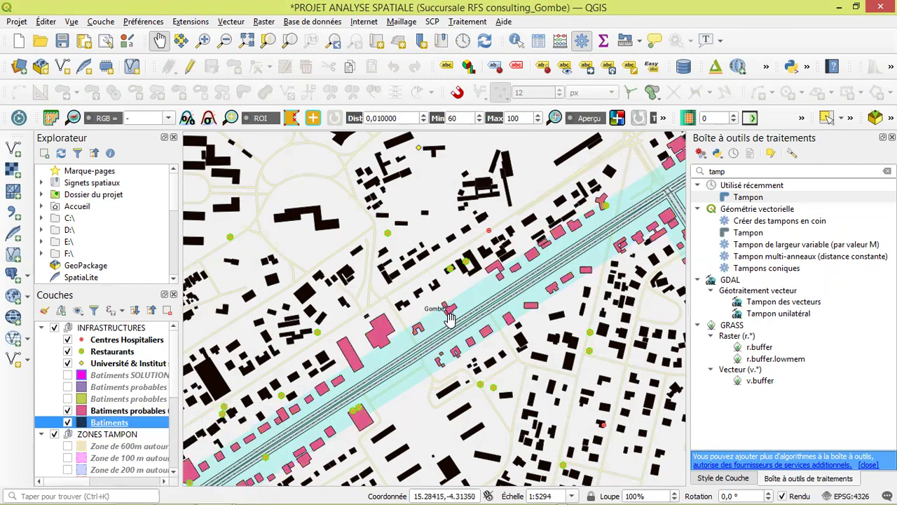
scroll(450, 320, down, 2)
scroll(450, 319, up, 2)
scroll(450, 329, down, 1)
scroll(450, 329, down, 1)
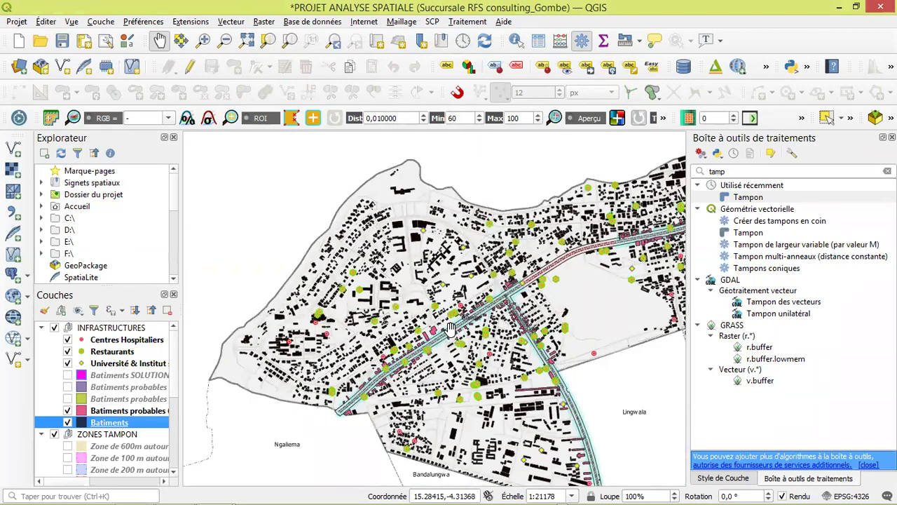
scroll(450, 330, up, 2)
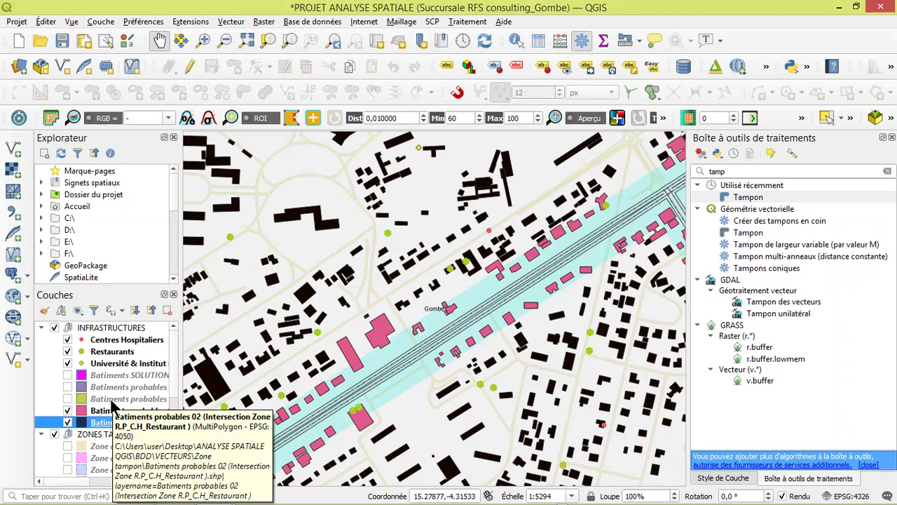
Show the 100 m restaurant buffer layer and examine where it overlaps the probable buildings and the Zone 50mRP & 600m C layer.
click(80, 459)
scroll(109, 464, down, 1)
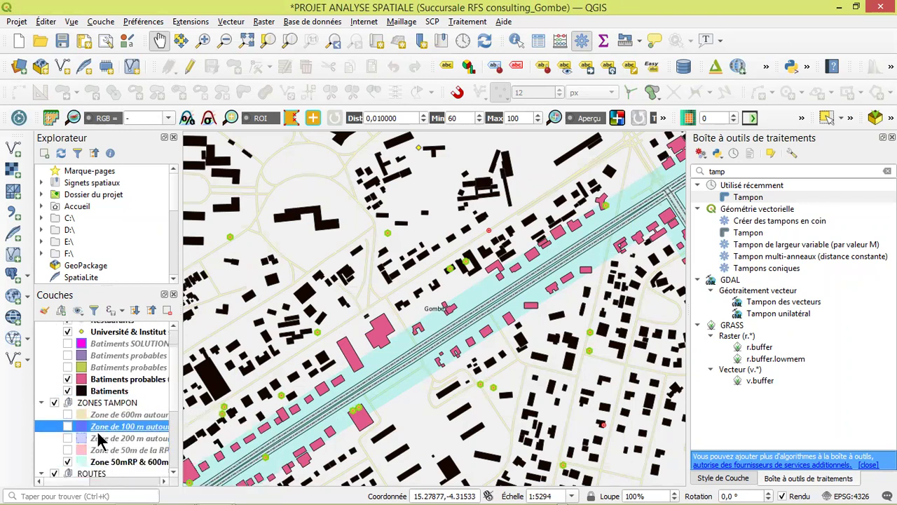
click(68, 427)
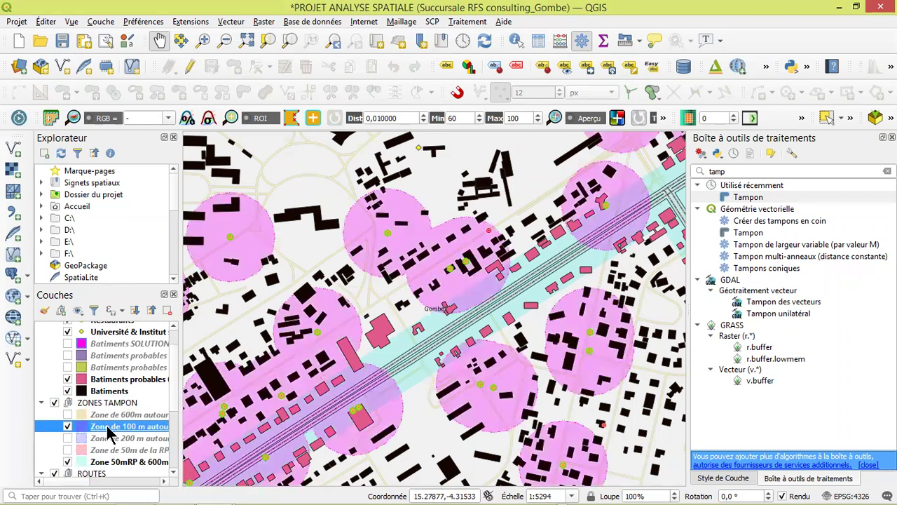
scroll(506, 288, down, 1)
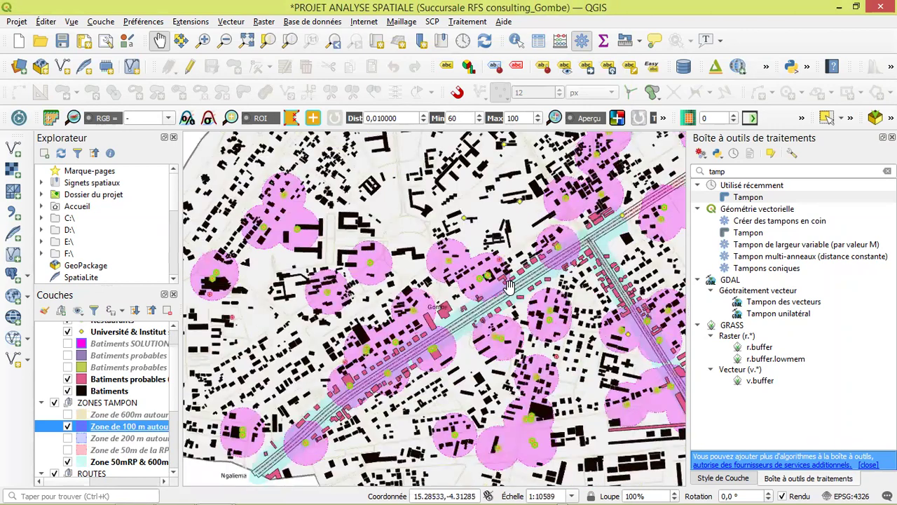
scroll(503, 296, up, 2)
scroll(503, 297, up, 1)
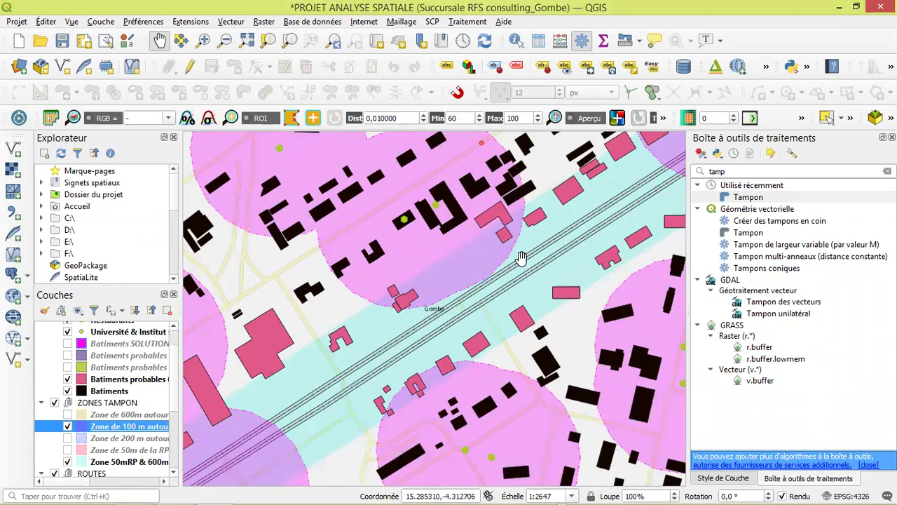
scroll(513, 282, down, 1)
scroll(513, 282, down, 1)
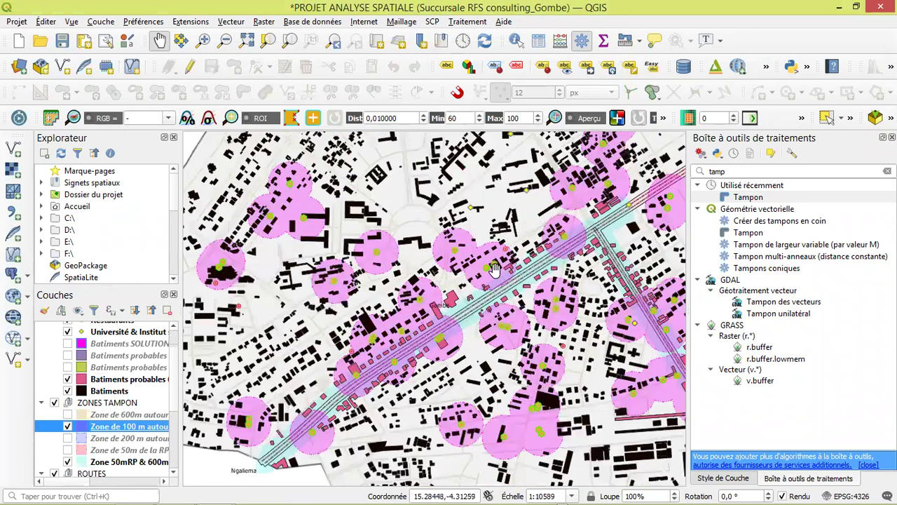
scroll(495, 269, up, 2)
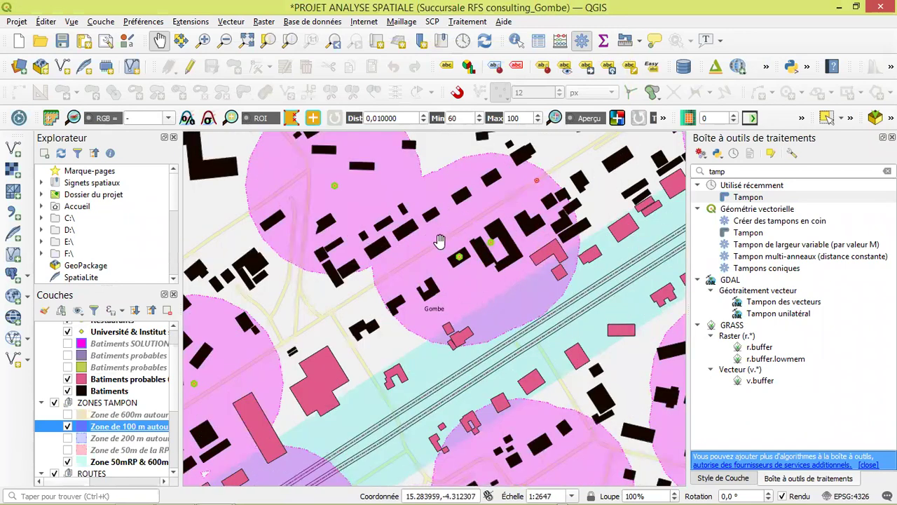
scroll(466, 297, down, 2)
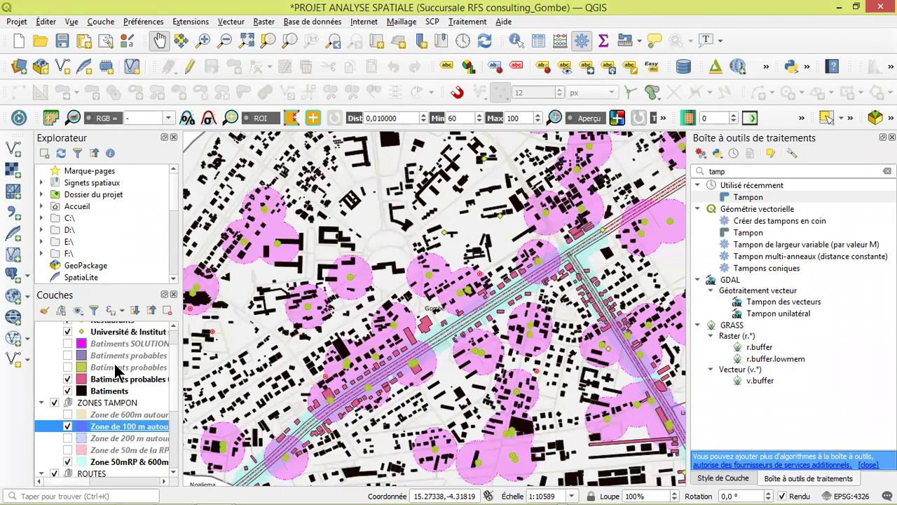
Select by location the Batiments probables (Intersection_Zone RP & C.H) features that intersect Zone de 100 m autour de restaurant, as a new selection.
scroll(480, 298, up, 1)
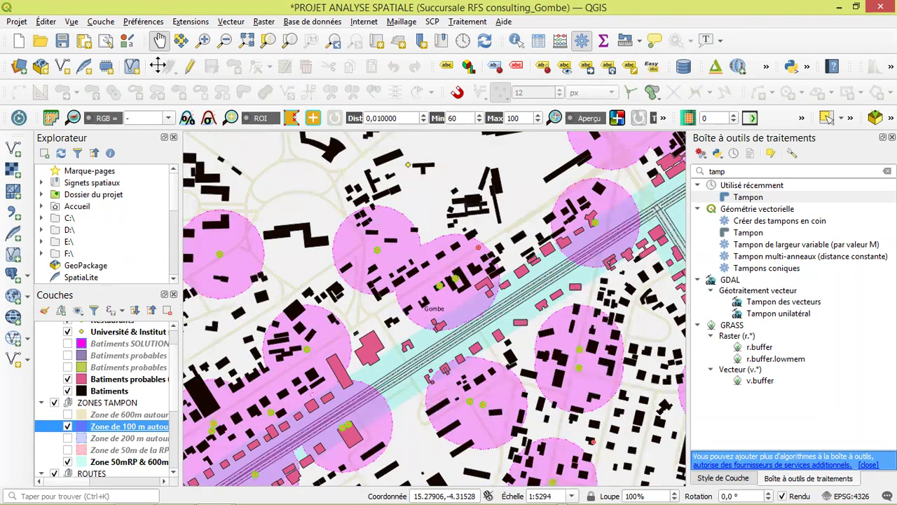
click(226, 22)
mouse_move(263, 22)
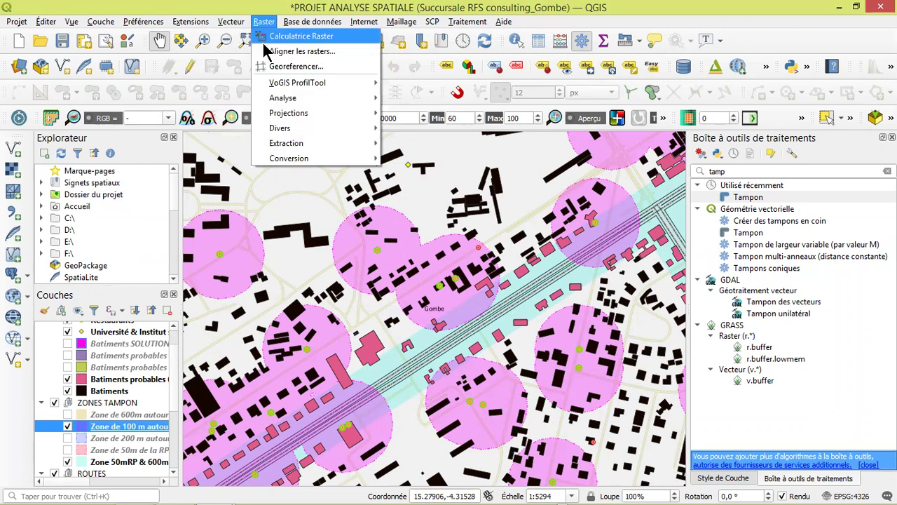
mouse_move(231, 22)
mouse_move(256, 114)
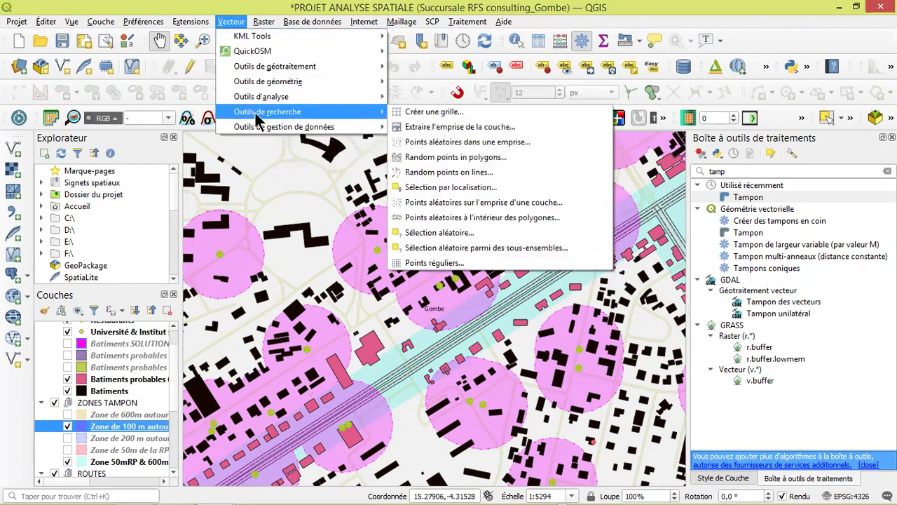
click(448, 189)
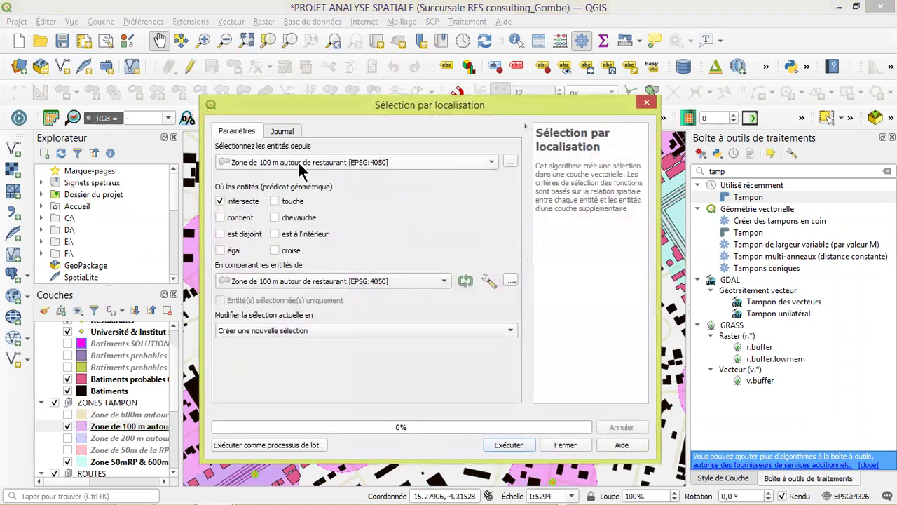
click(295, 164)
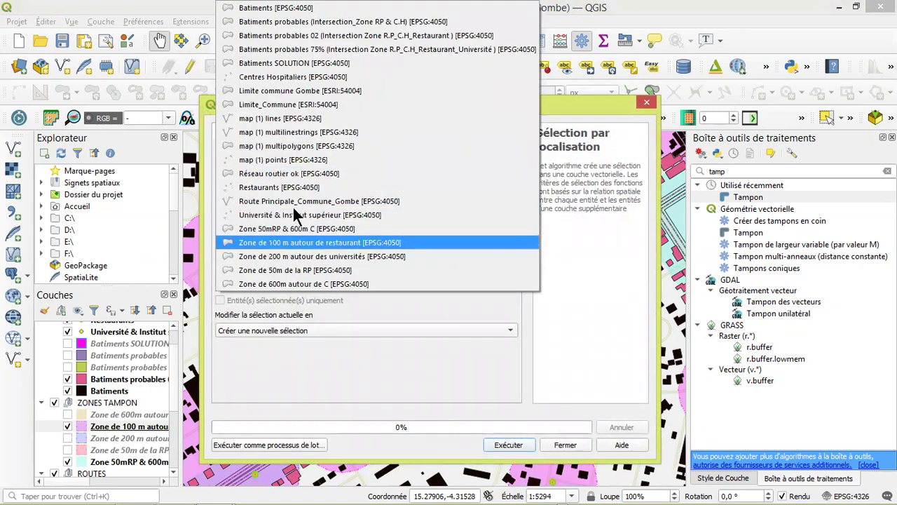
click(298, 25)
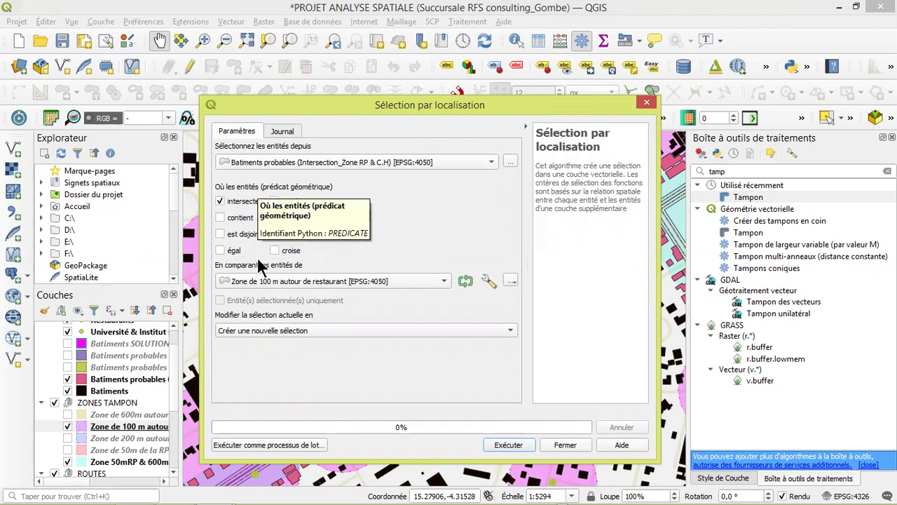
click(259, 281)
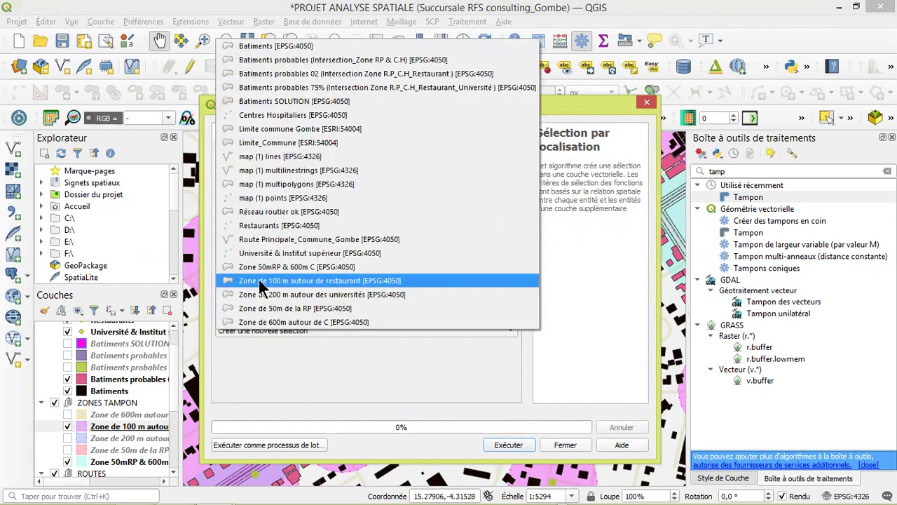
click(314, 283)
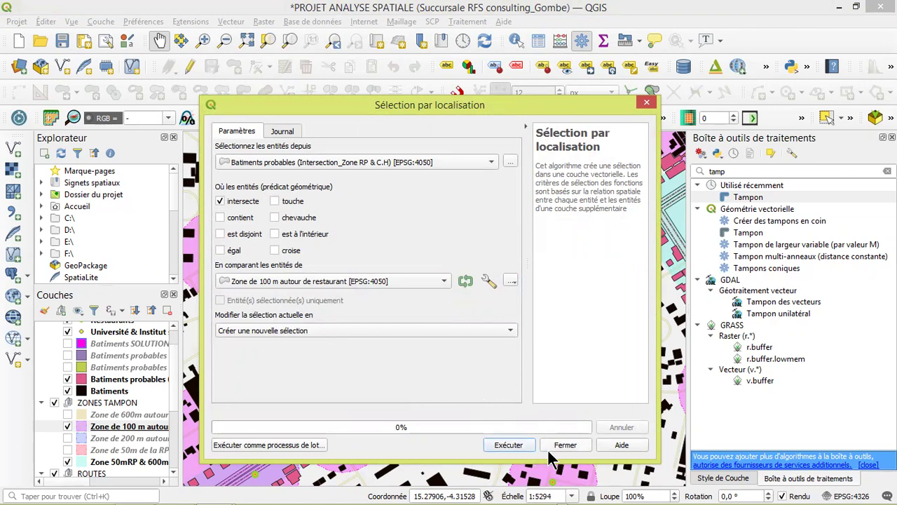
click(504, 446)
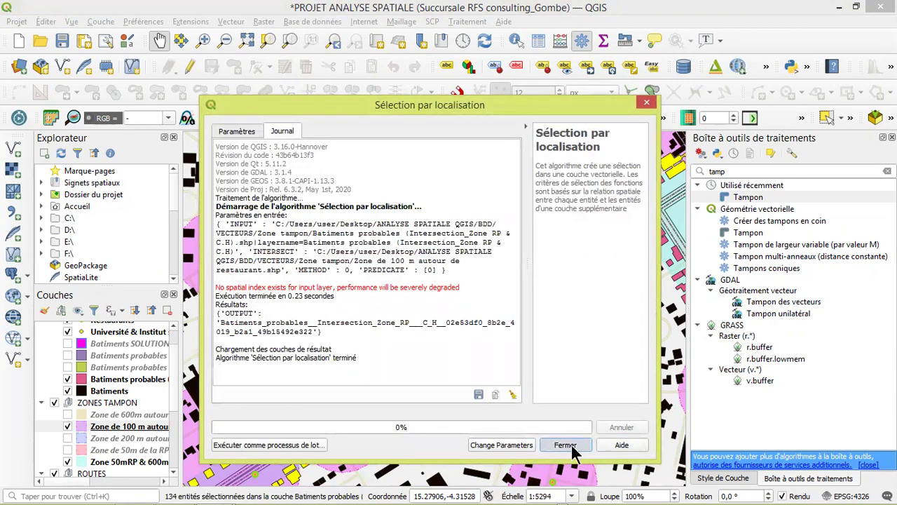
click(567, 445)
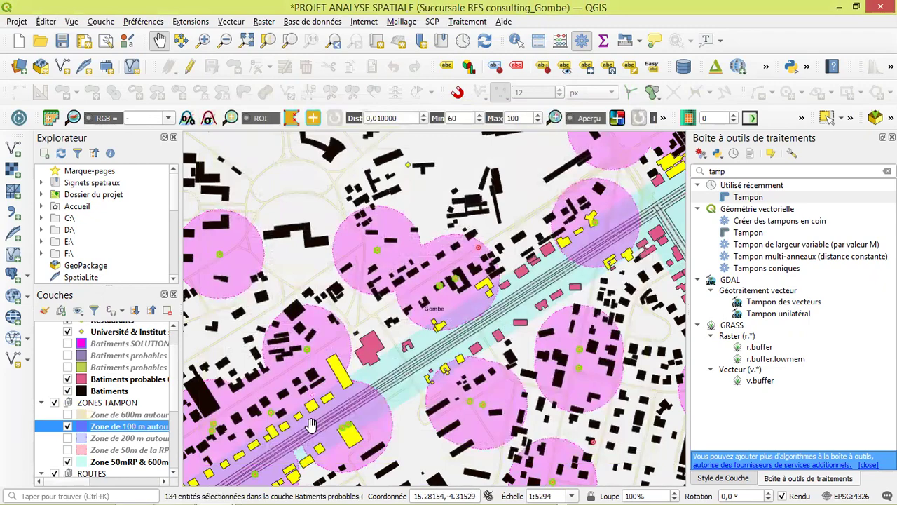
Start exporting the selected probable buildings as ESRI Shapefile "Batiments probables 02 (Intersection Zone R.P_C.H_Restaurant ).shp" in the Zone tampon folder, and cancel the export.
scroll(312, 426, down, 2)
scroll(335, 429, up, 5)
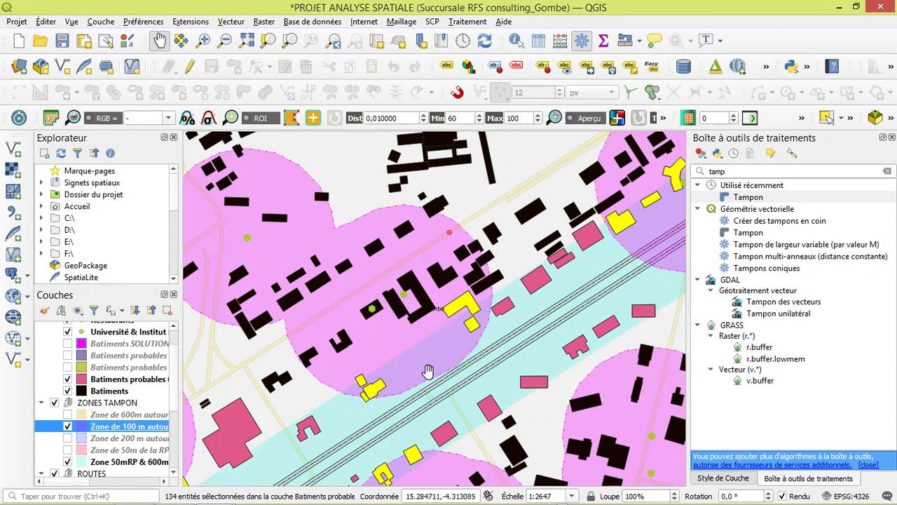
scroll(427, 373, down, 2)
drag(431, 386, 445, 270)
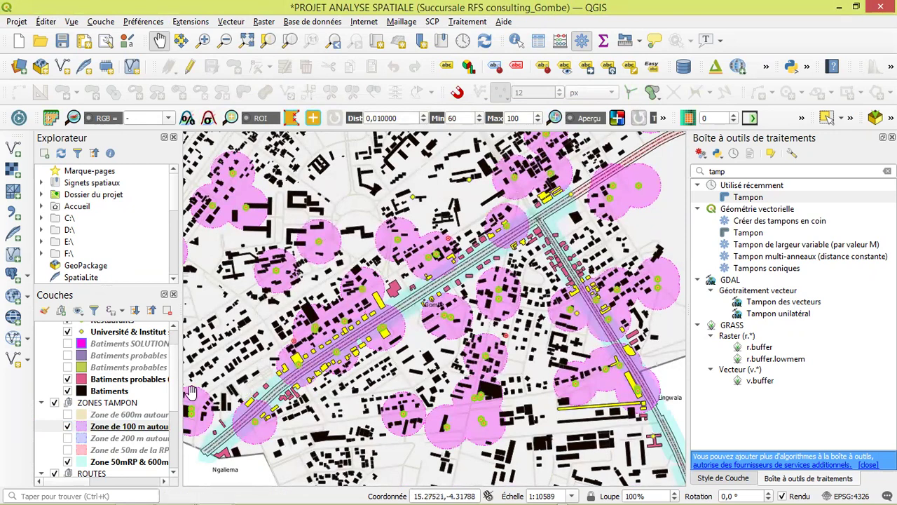
click(112, 391)
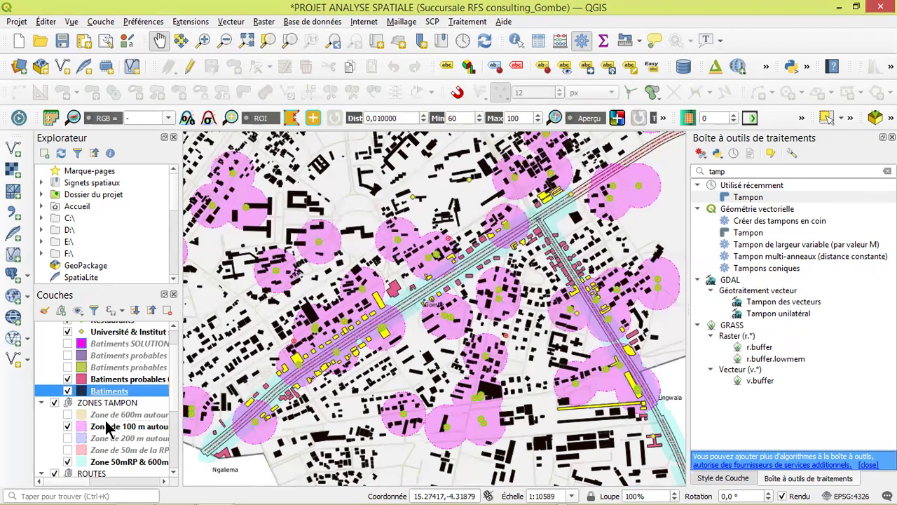
click(109, 427)
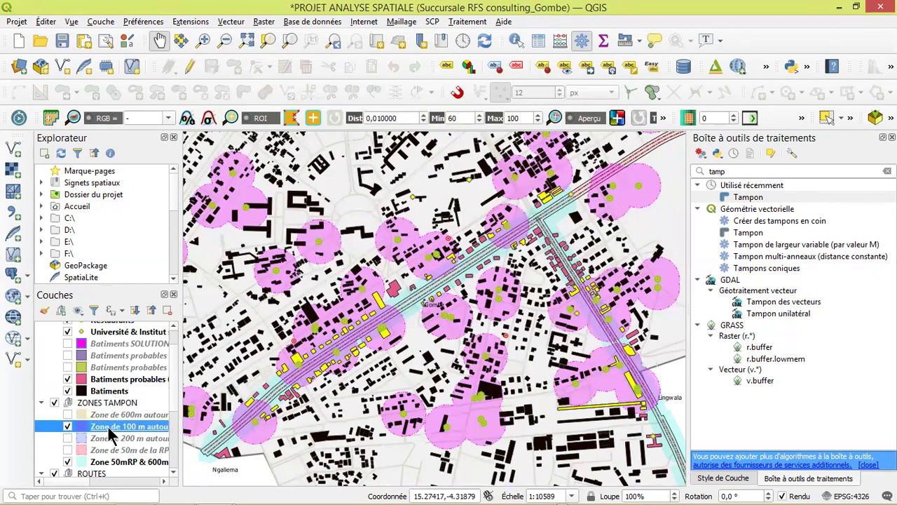
click(135, 378)
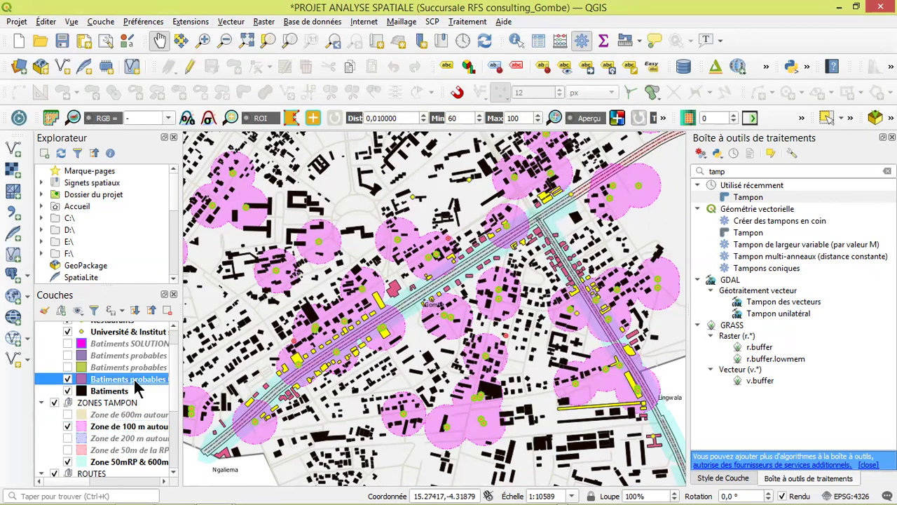
right_click(135, 376)
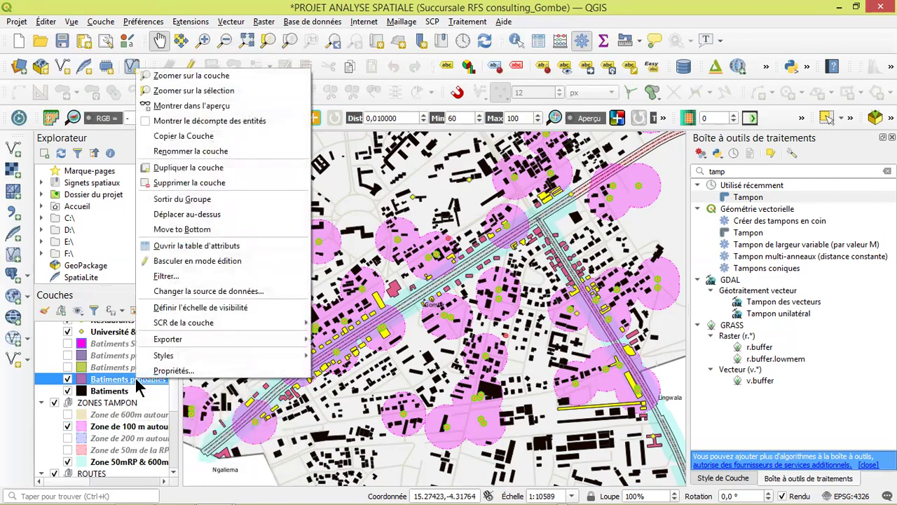
mouse_move(200, 340)
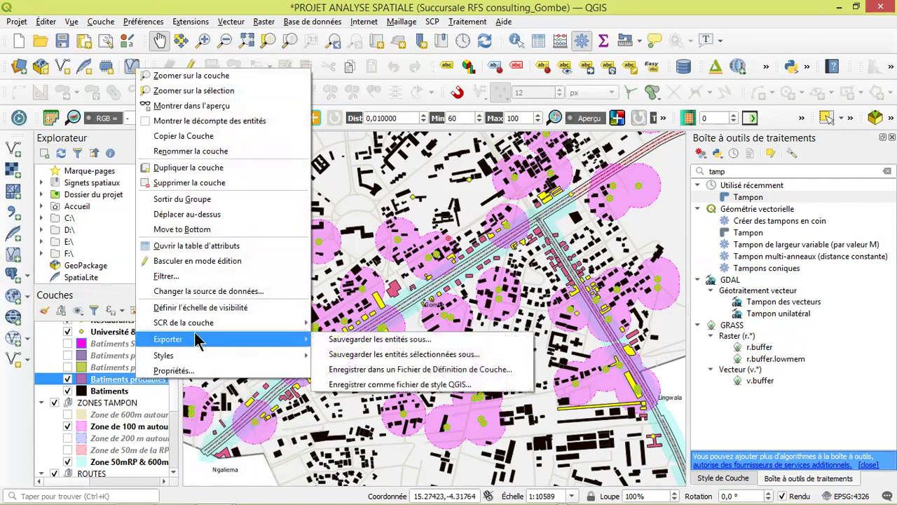
click(373, 356)
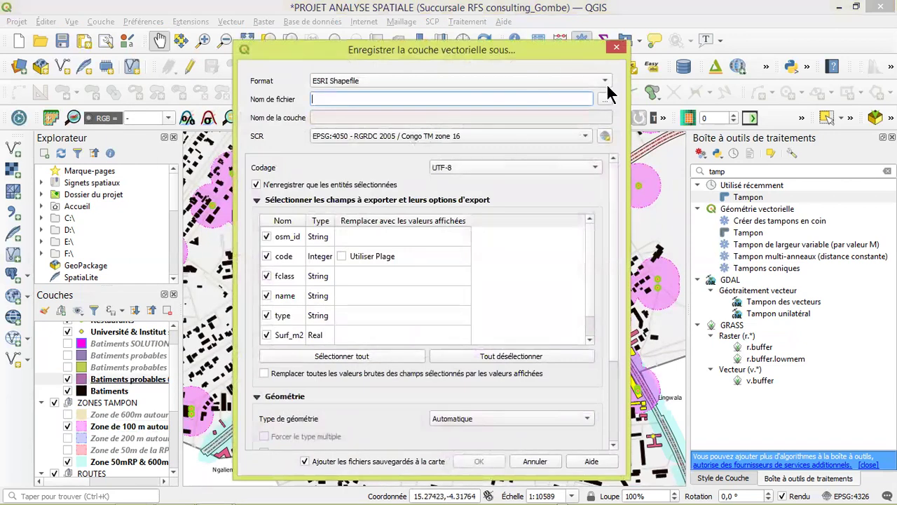
click(605, 98)
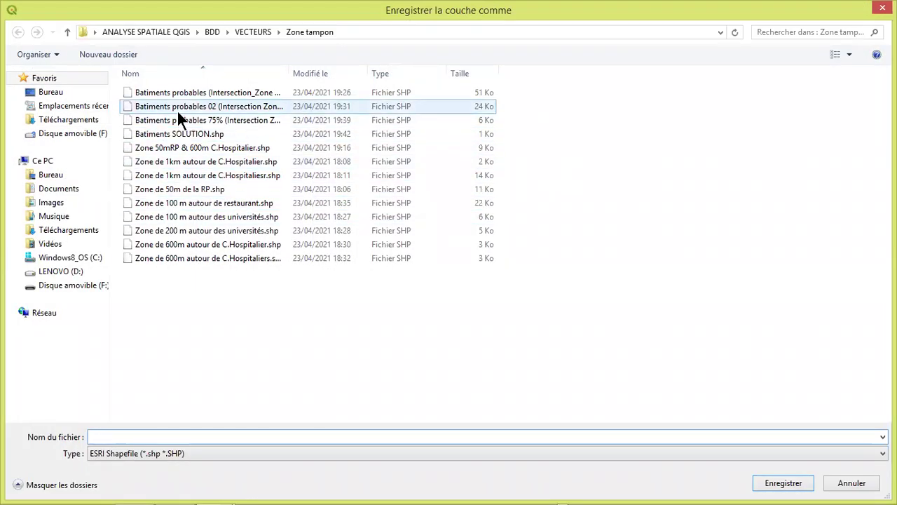
click(215, 107)
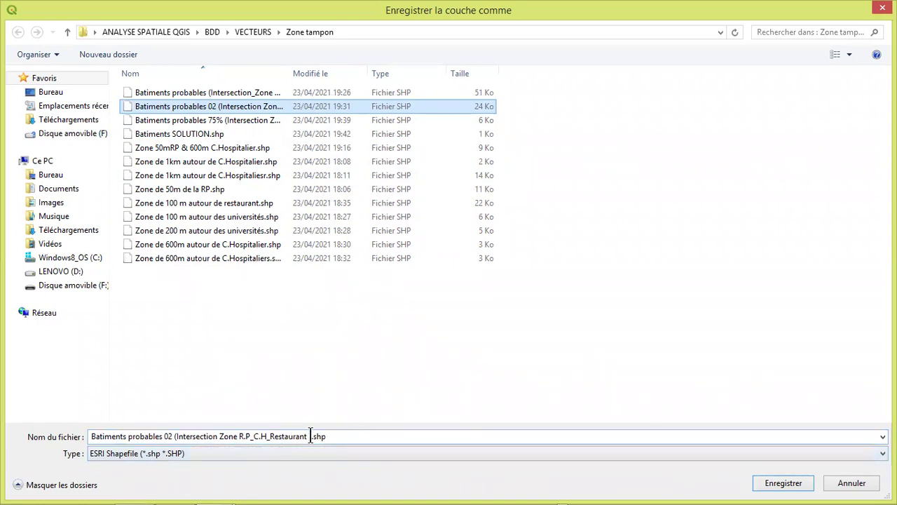
click(844, 483)
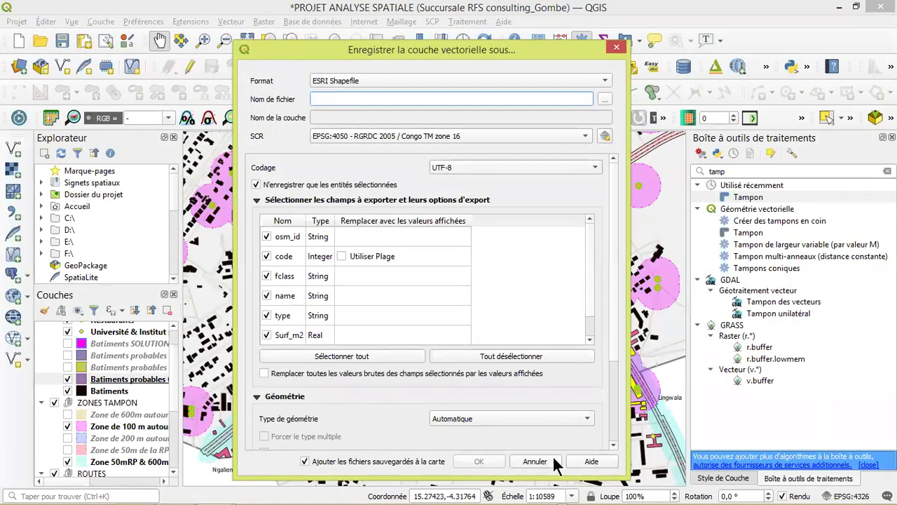
click(552, 463)
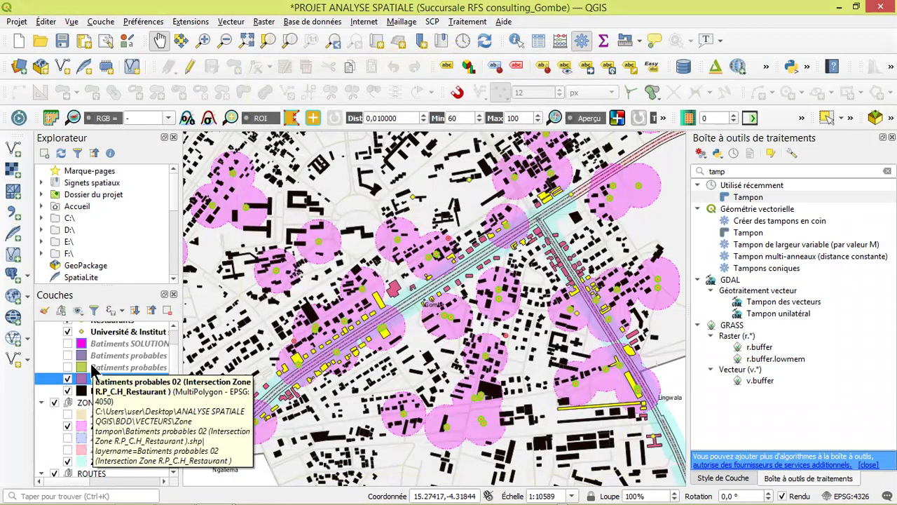
Show the Batiments probables 02 (Intersection Zone R.P_C.H_Restaurant ) layer and check its buildings along the main roads.
click(67, 368)
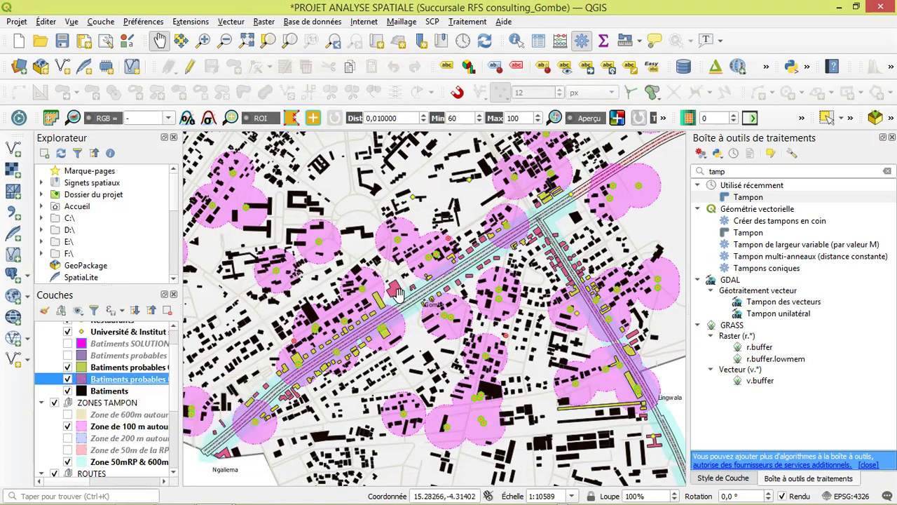
scroll(375, 315, up, 1)
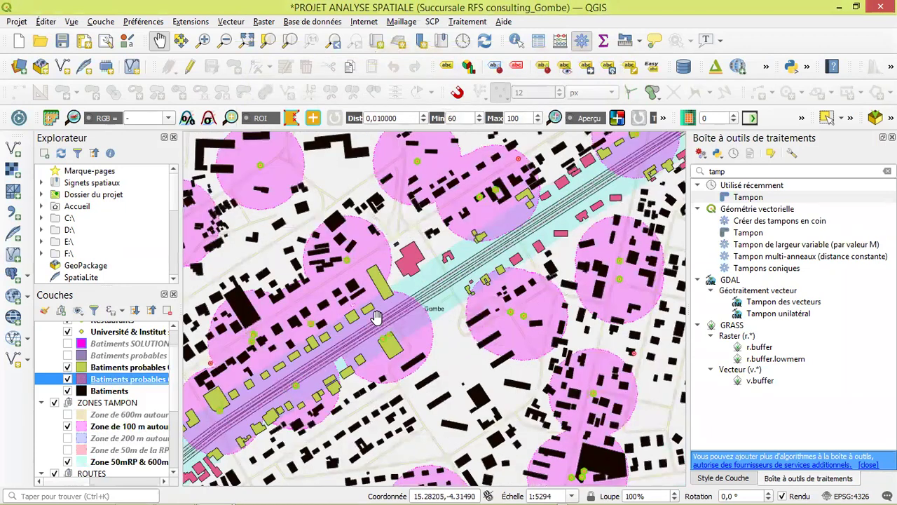
scroll(370, 314, down, 2)
scroll(366, 314, up, 1)
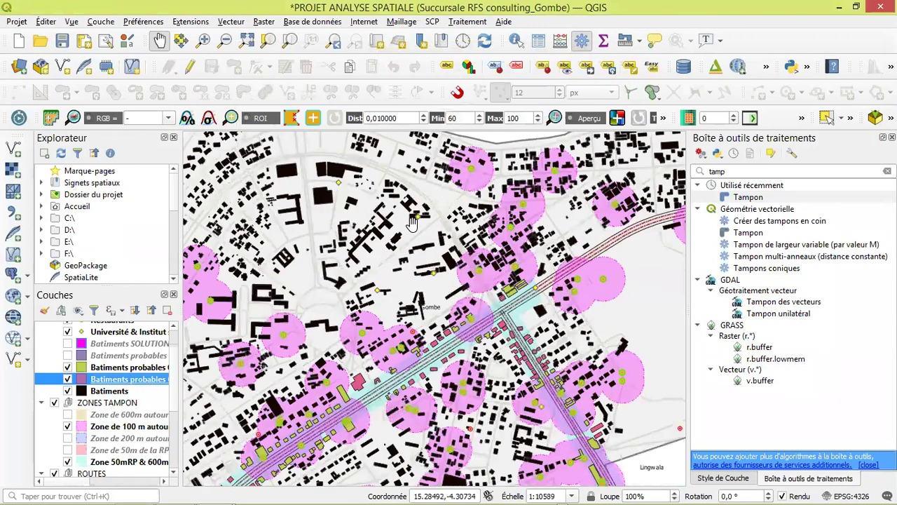
scroll(366, 342, down, 1)
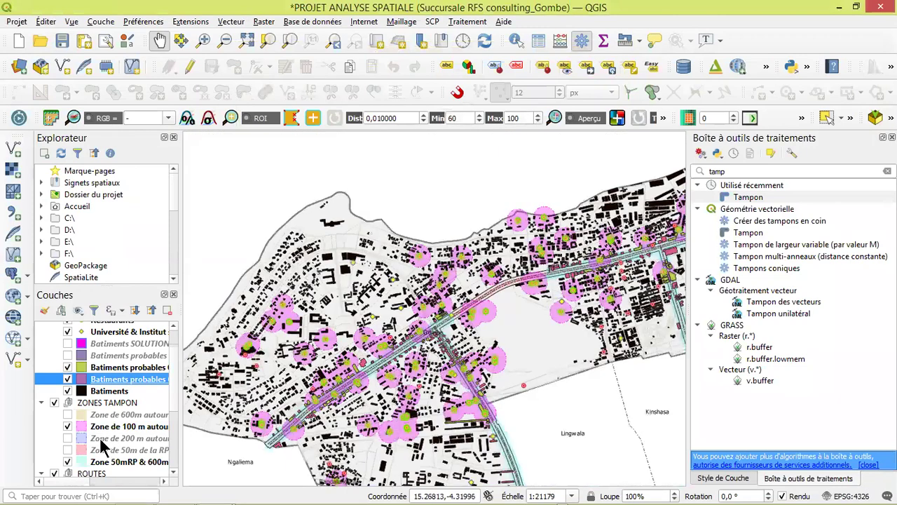
Hide the Batiments and Batiments probables (Intersection_Zone RP & C.H) layers and examine the remaining candidate buildings inside the restaurant buffers.
click(67, 379)
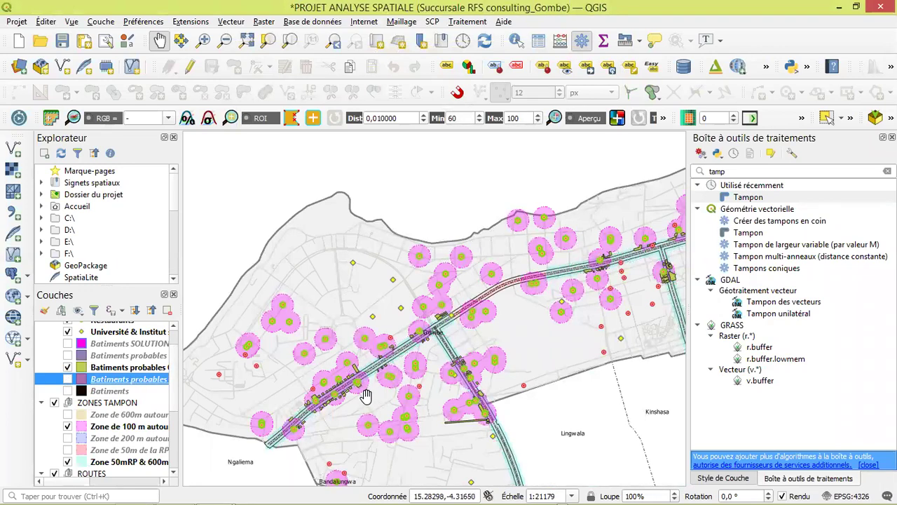
scroll(366, 396, up, 2)
scroll(295, 343, up, 1)
drag(310, 343, 439, 316)
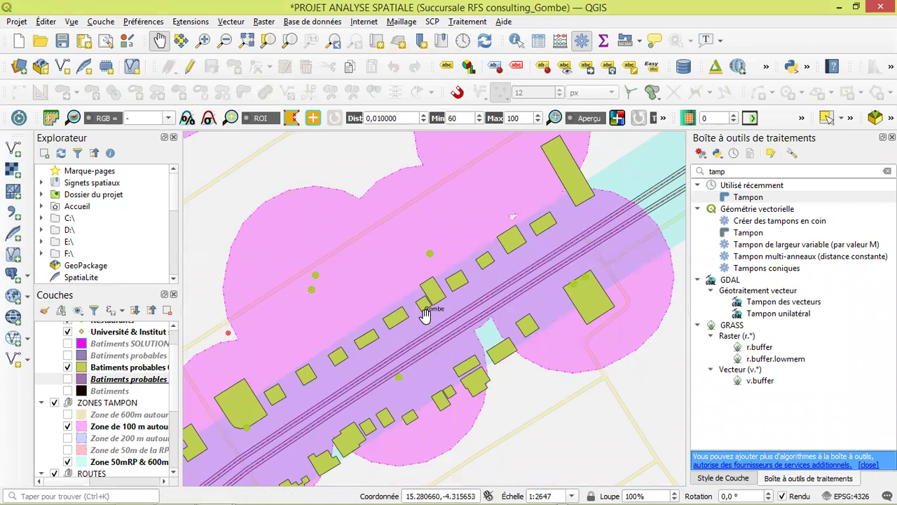
scroll(424, 315, up, 1)
scroll(424, 308, down, 2)
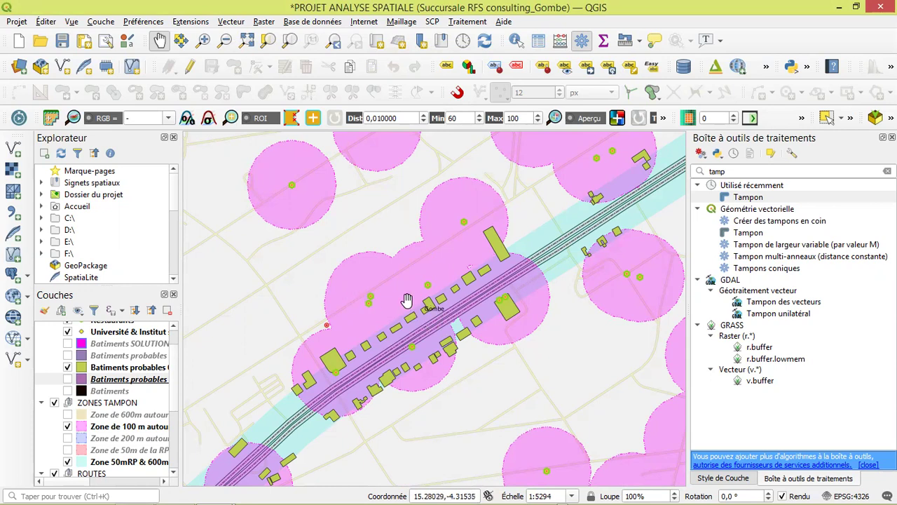
scroll(440, 302, down, 1)
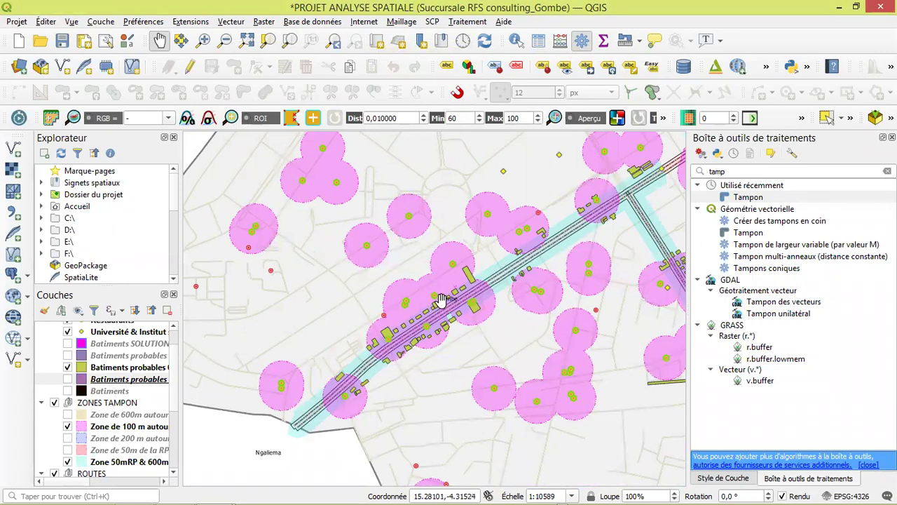
scroll(440, 298, down, 1)
scroll(441, 298, up, 2)
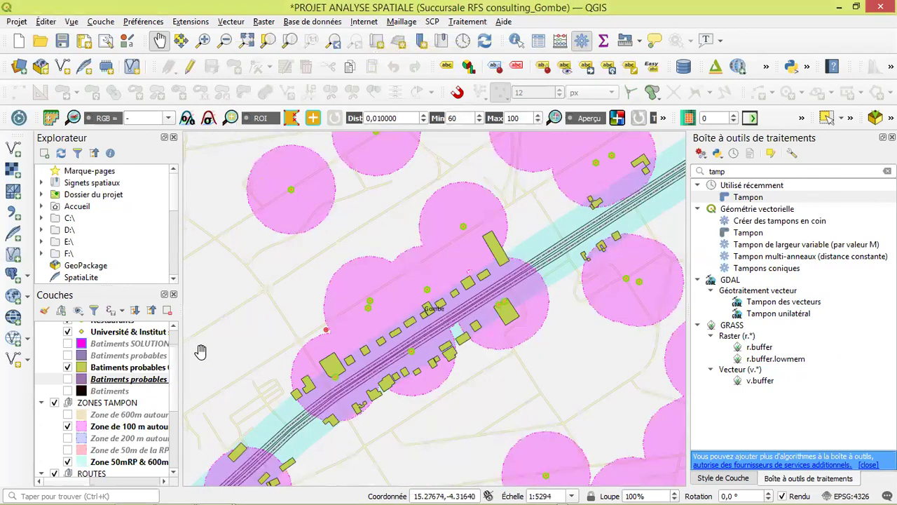
scroll(410, 292, down, 1)
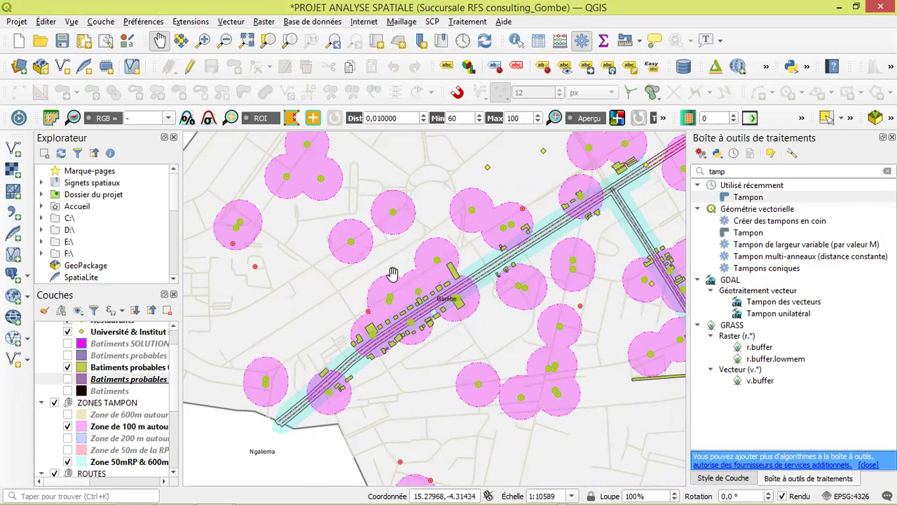
Select by location the Batiments probables 02 (Intersection Zone R.P_C.H_Restaurant ) features that intersect Zone de 200 m autour des universités, as a new selection.
click(136, 367)
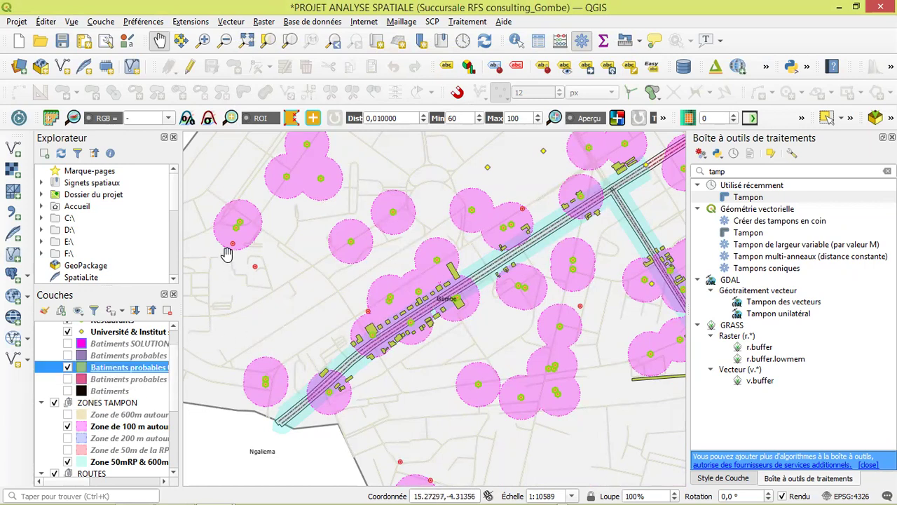
click(240, 21)
mouse_move(274, 67)
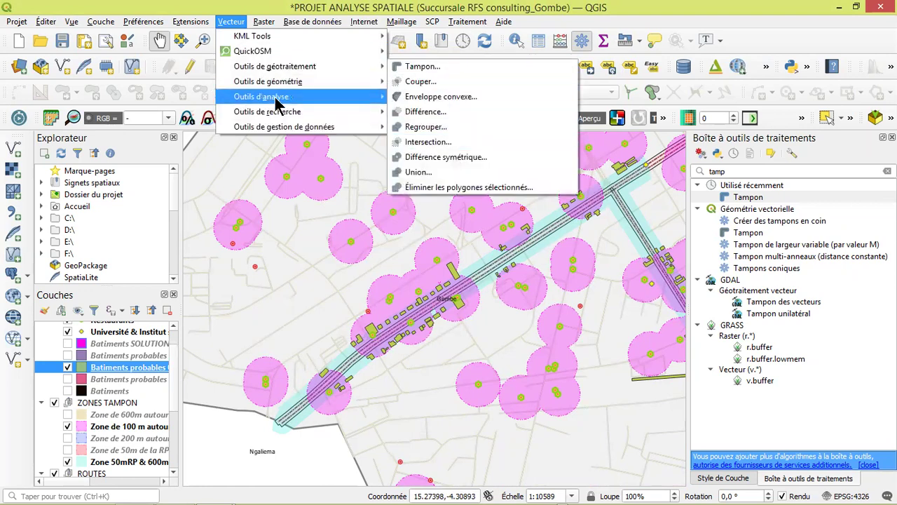
mouse_move(277, 113)
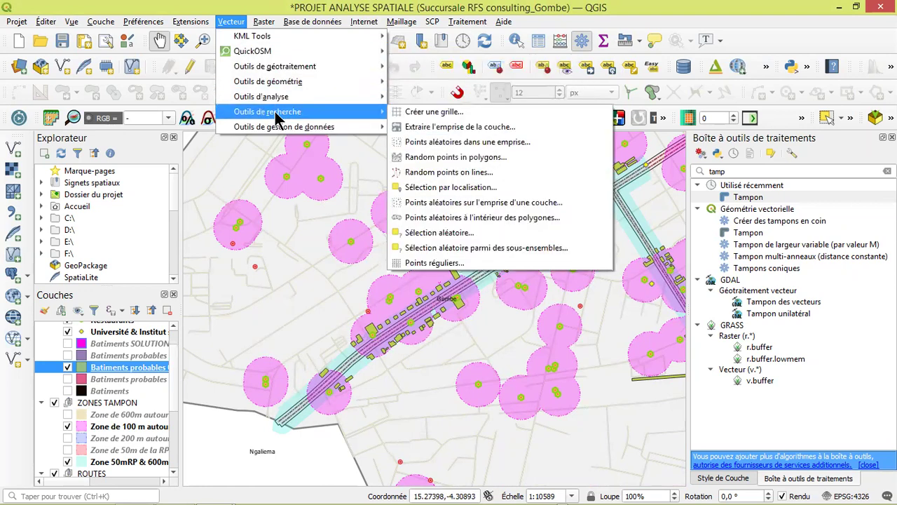
click(440, 187)
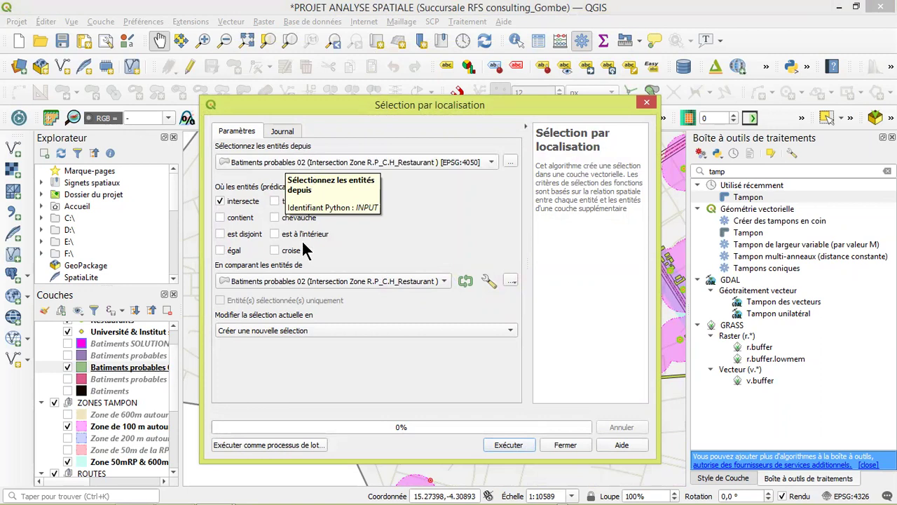
click(286, 283)
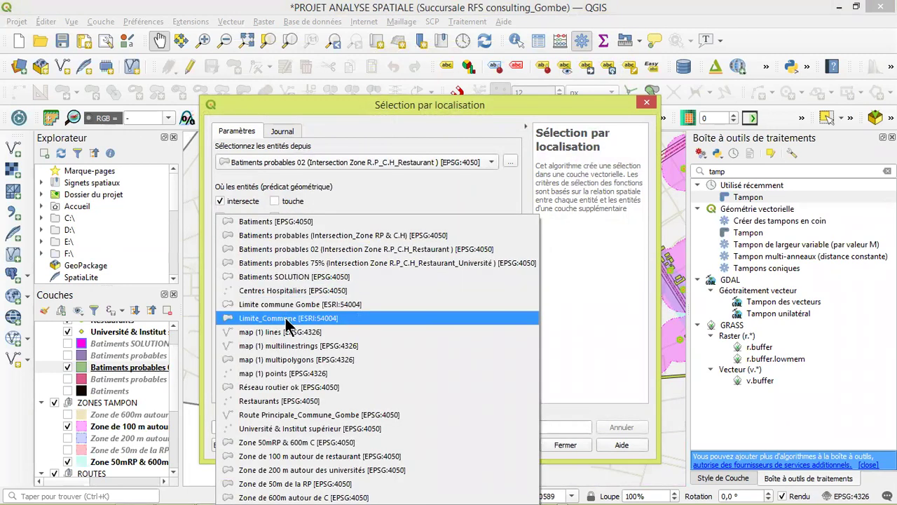
click(299, 472)
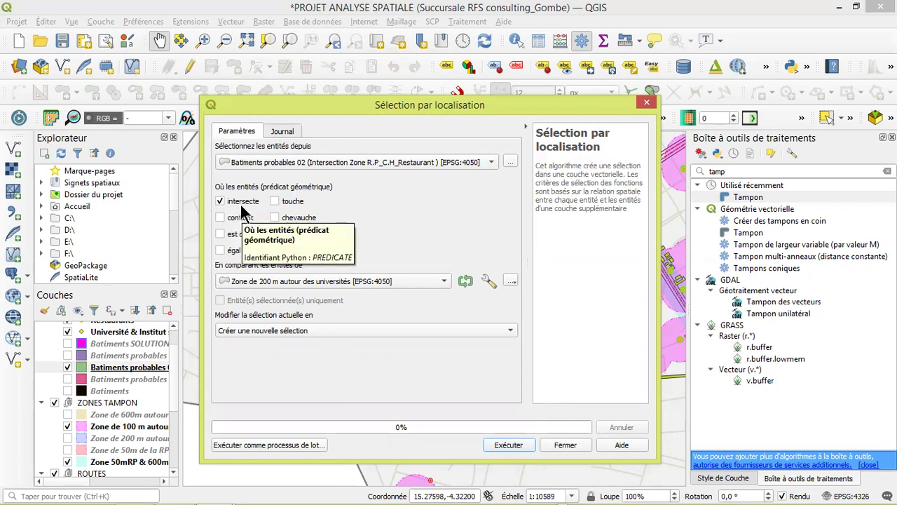
click(510, 445)
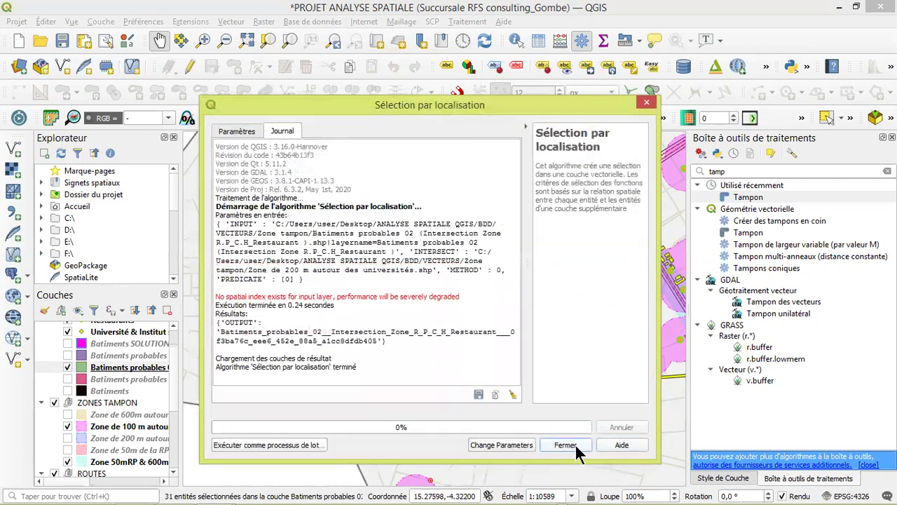
click(565, 444)
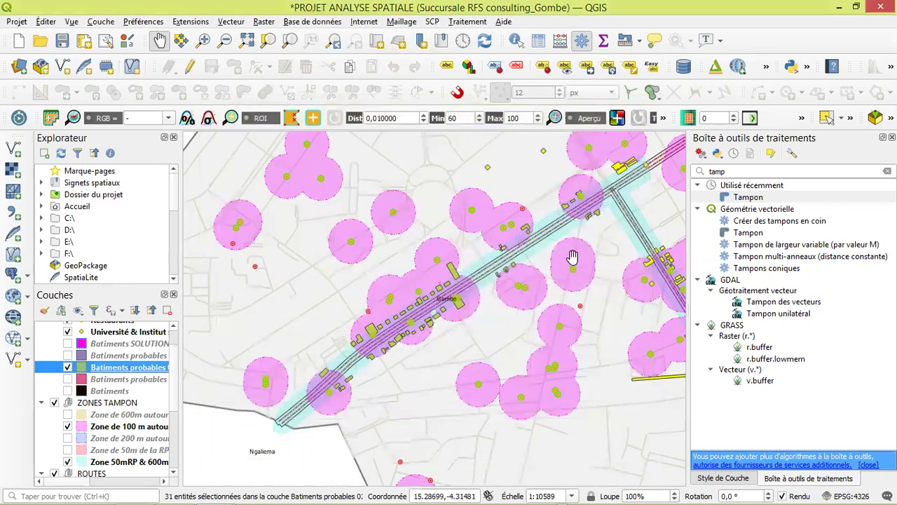
Examine the selected buildings beside the main road junction in Gombe against the restaurant and road buffers.
scroll(458, 284, down, 1)
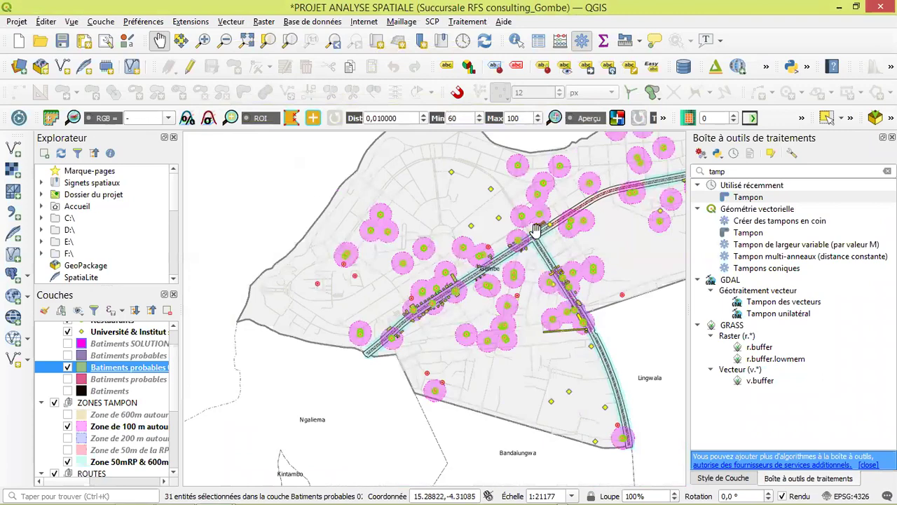
scroll(536, 226, up, 1)
scroll(536, 226, up, 2)
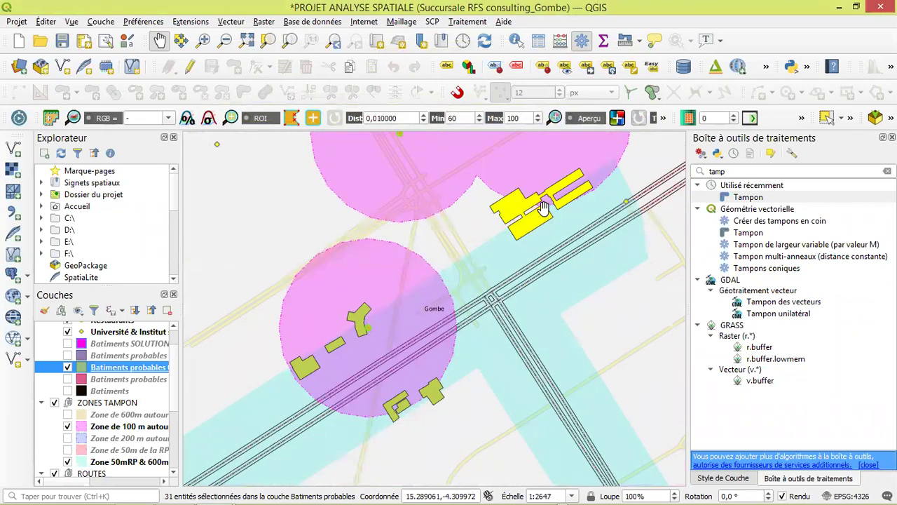
scroll(531, 235, down, 2)
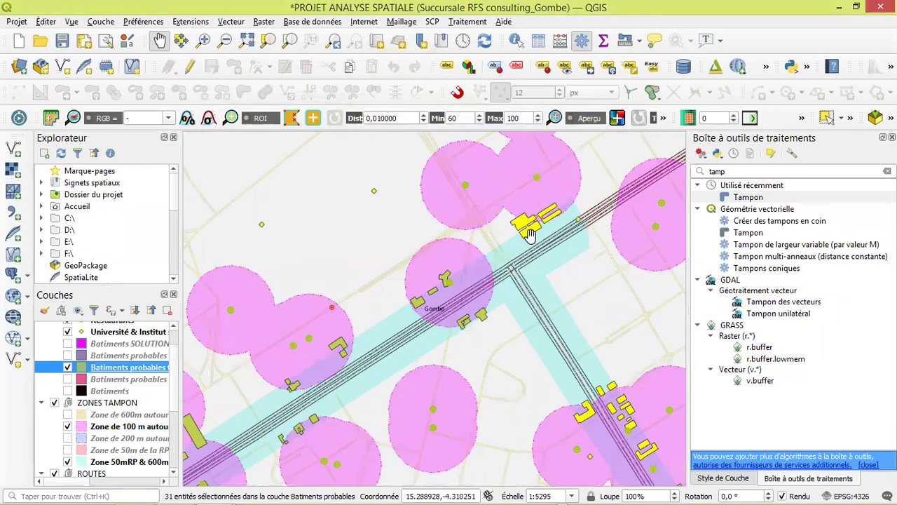
scroll(533, 238, up, 2)
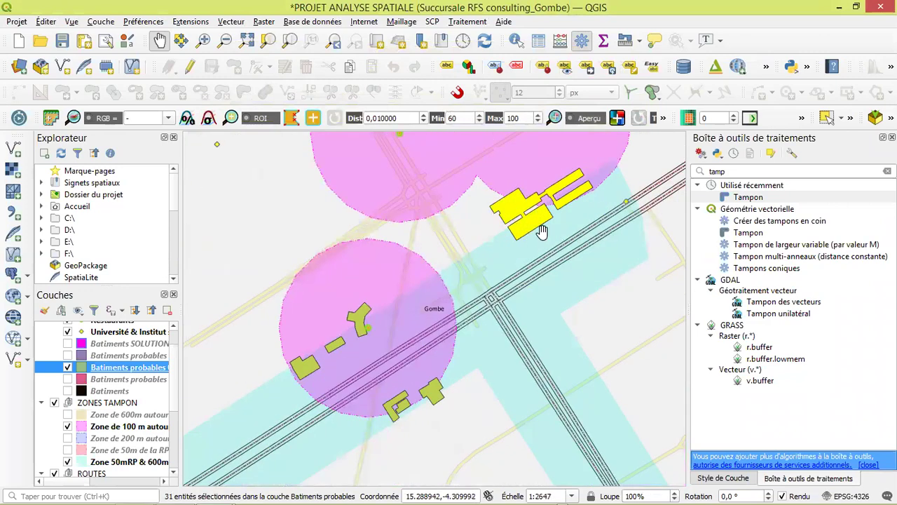
drag(545, 247, 471, 366)
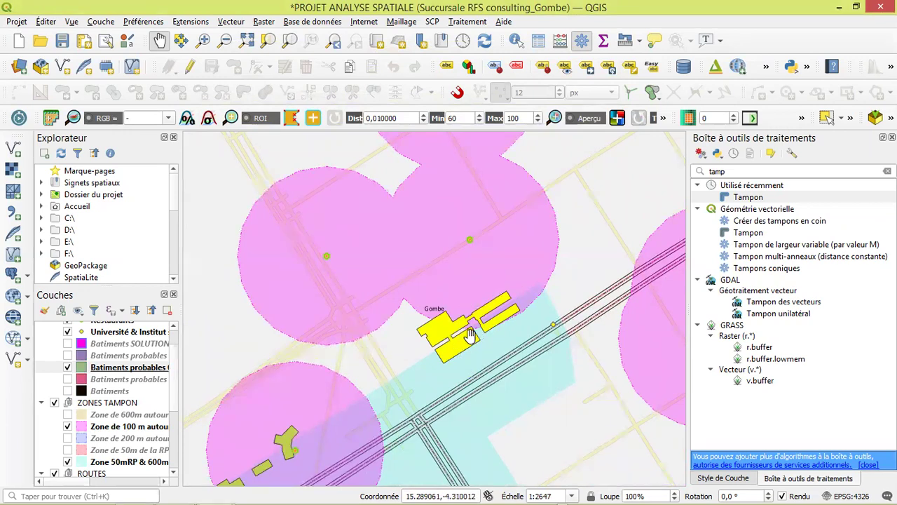
scroll(469, 335, down, 1)
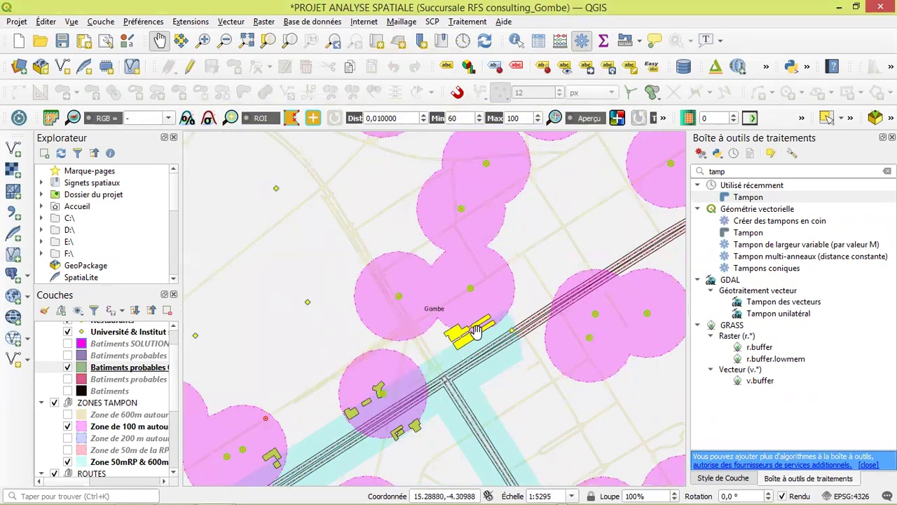
scroll(476, 344, down, 2)
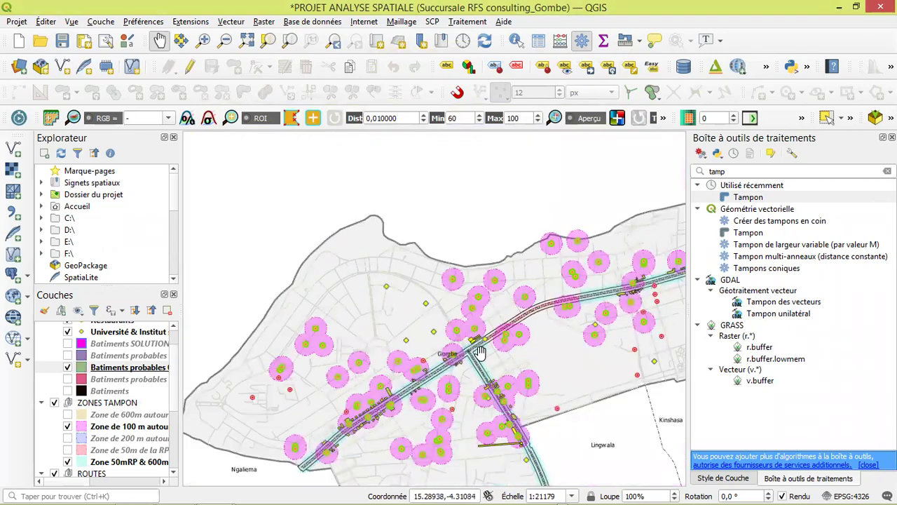
scroll(473, 354, up, 3)
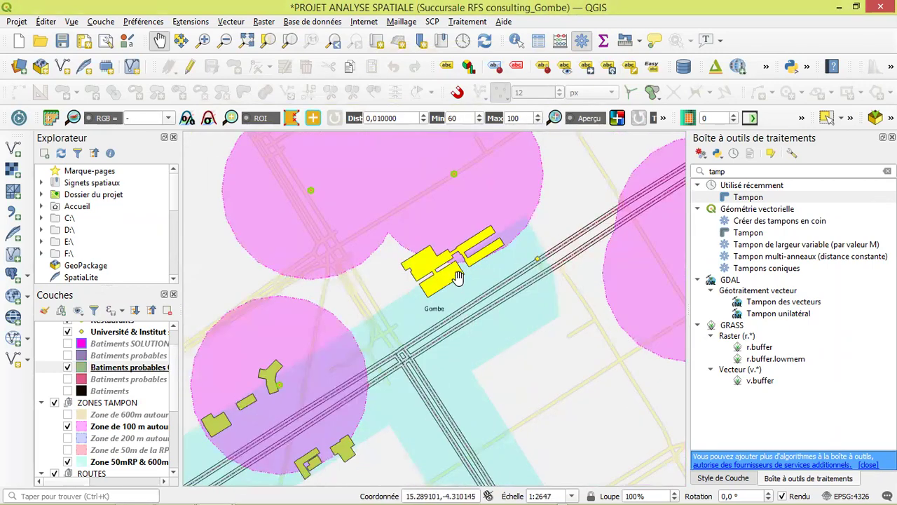
Follow the main road eastward to inspect the other selected buildings, and return to an overview of the whole commune.
scroll(470, 309, down, 2)
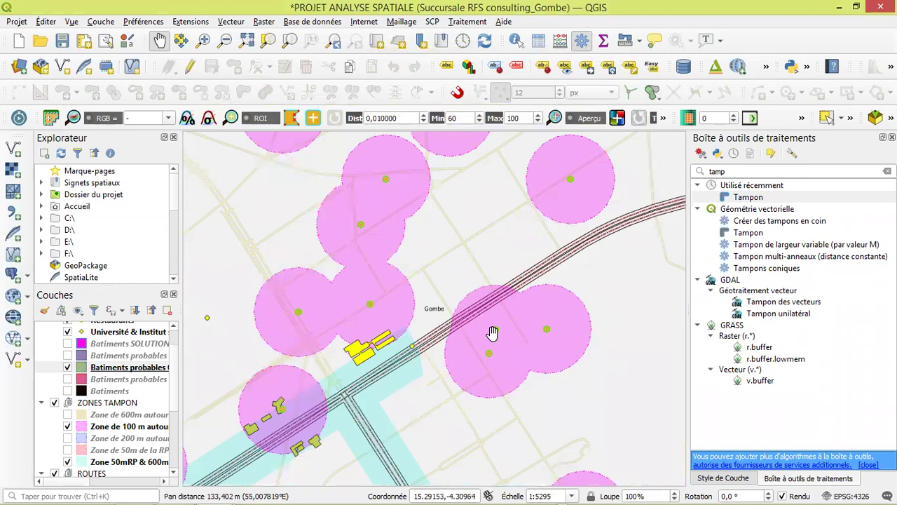
scroll(494, 332, down, 2)
scroll(493, 329, up, 3)
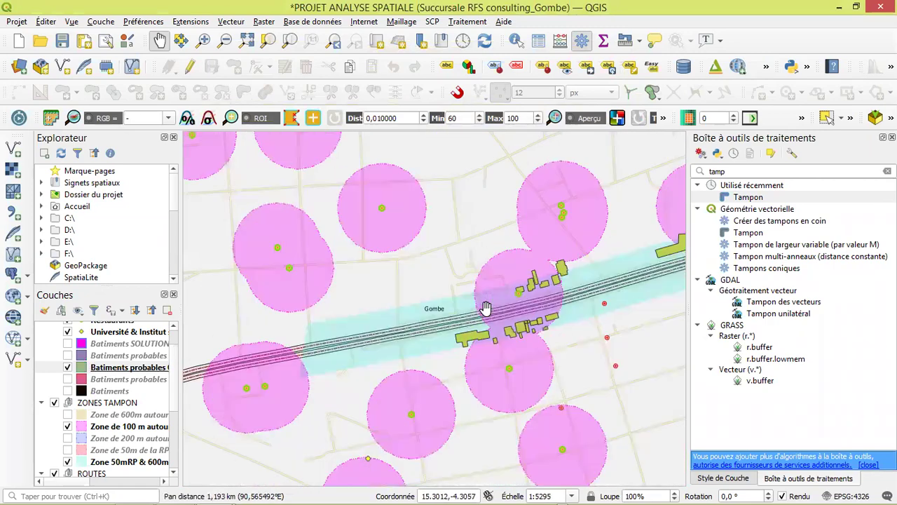
scroll(489, 323, down, 2)
drag(431, 333, 429, 282)
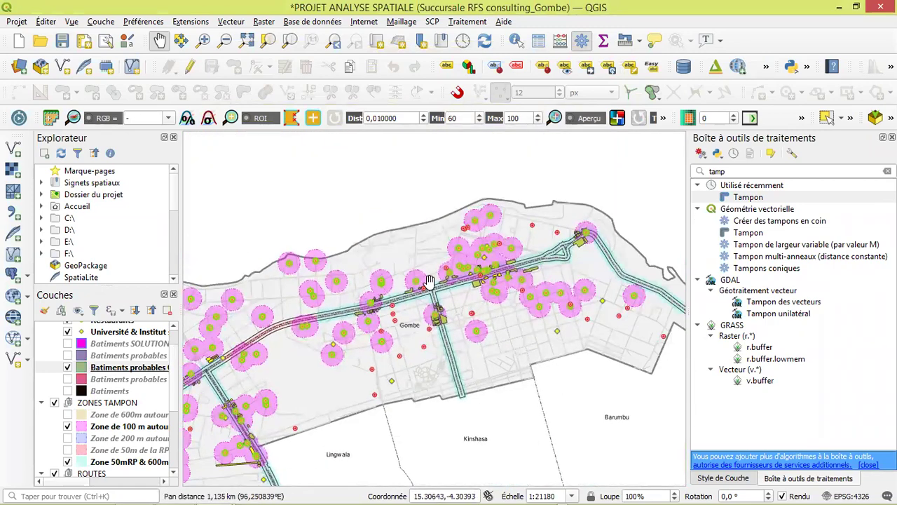
scroll(489, 275, up, 3)
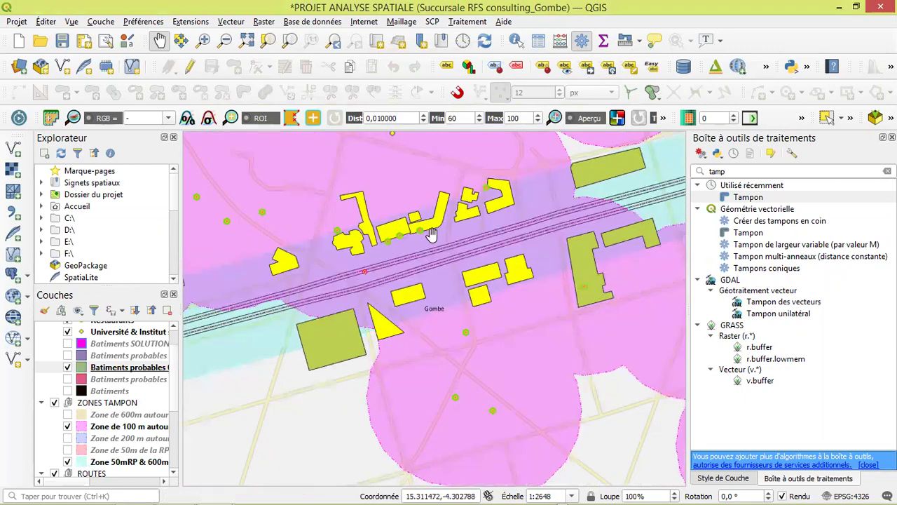
scroll(430, 242, down, 2)
scroll(430, 247, down, 2)
drag(312, 319, 409, 300)
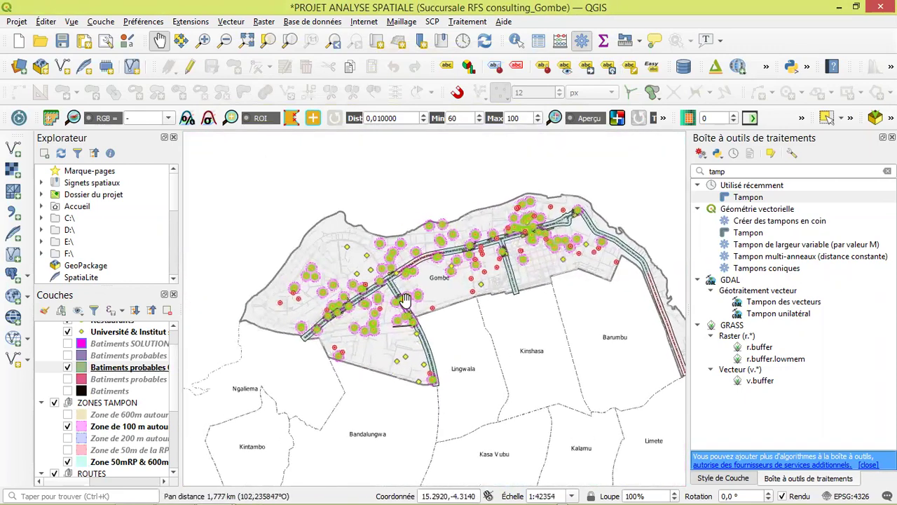
right_click(113, 365)
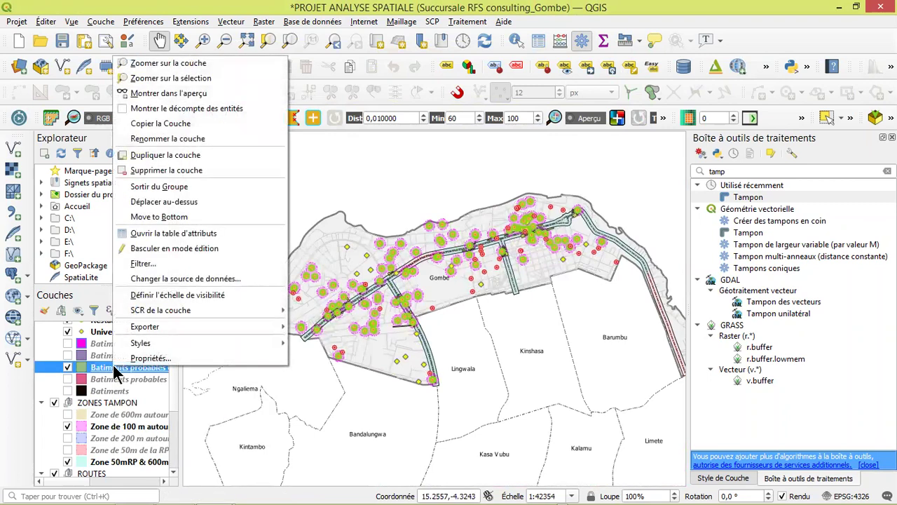
mouse_move(181, 328)
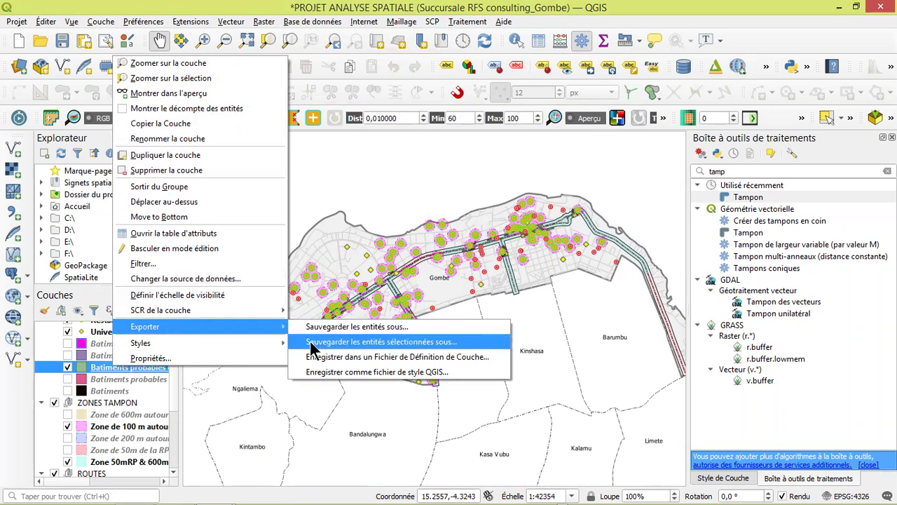
click(120, 372)
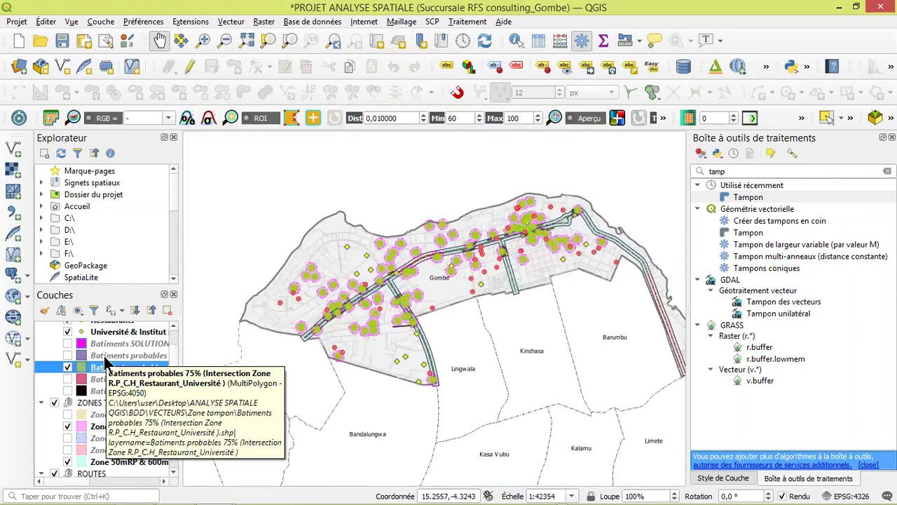
Show the Batiments probables 75% (Intersection Zone R.P_C.H_Restaurant_Université ) layer instead of the Batiments probables 02 layer and examine its buildings around the road junction.
click(67, 355)
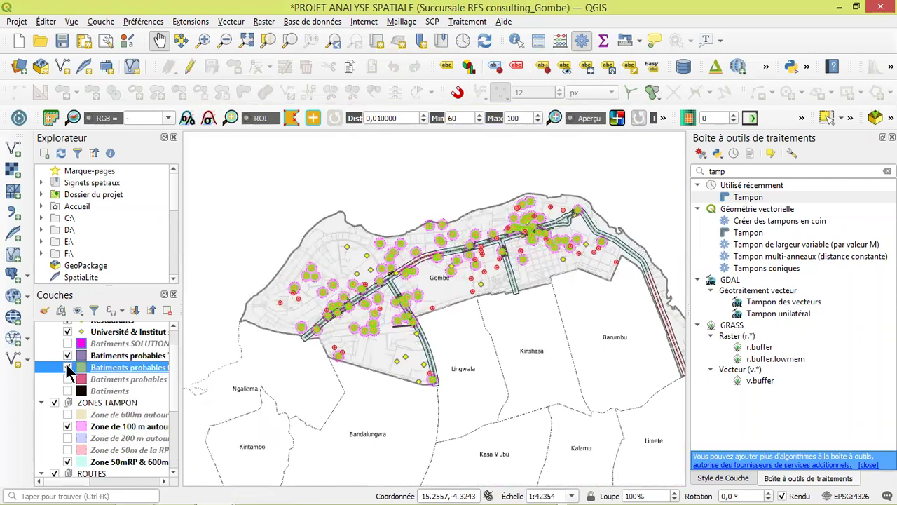
click(68, 367)
scroll(379, 277, up, 3)
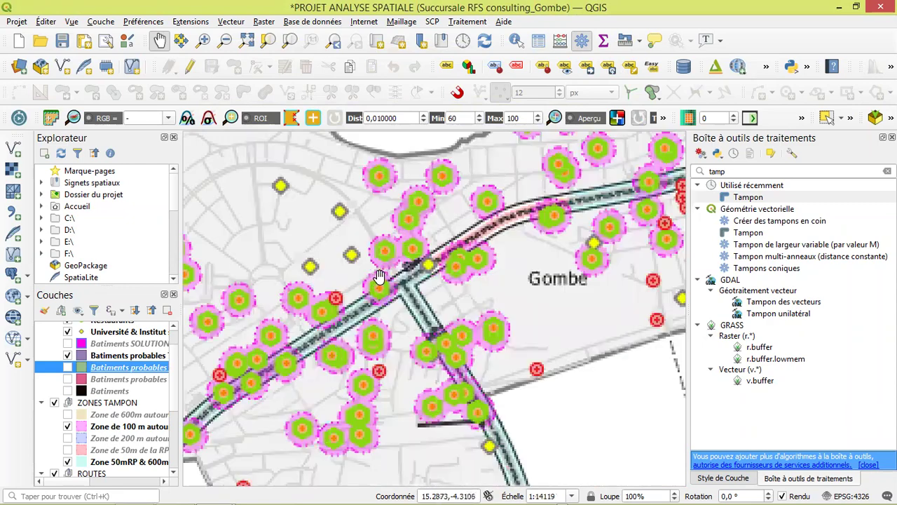
scroll(466, 249, up, 1)
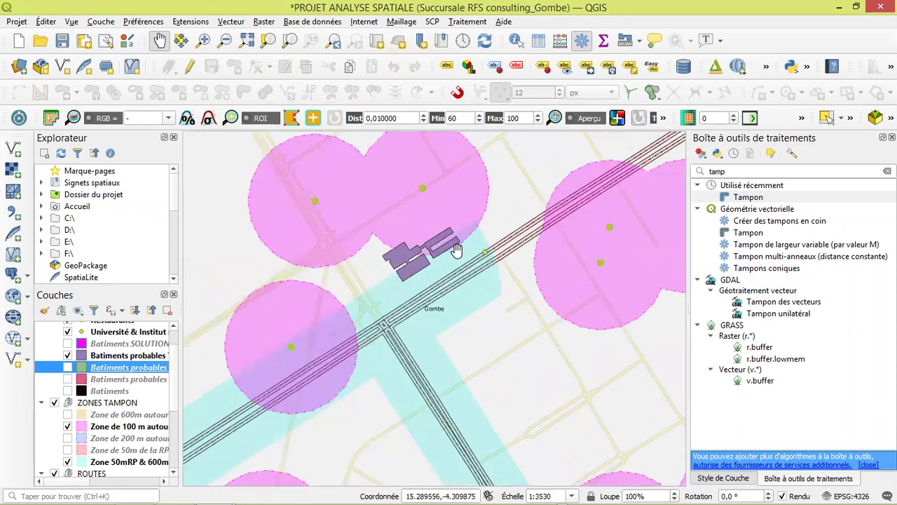
scroll(419, 253, down, 1)
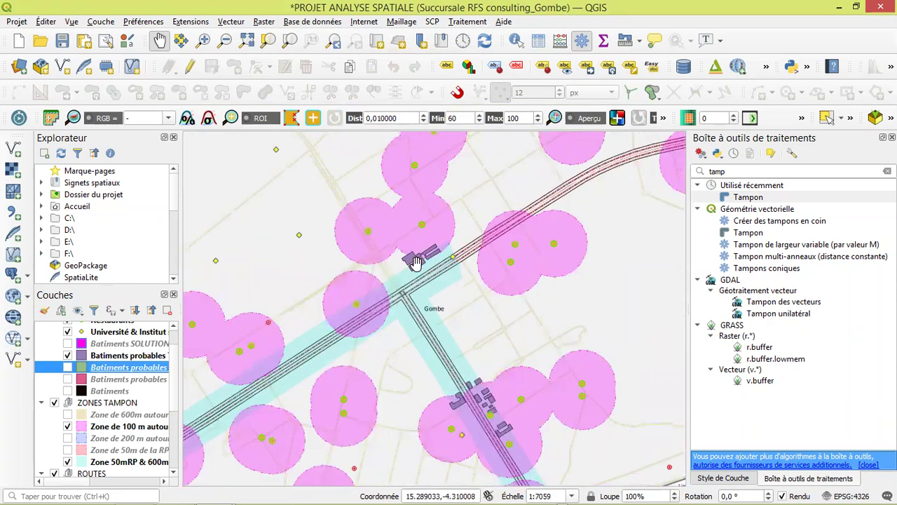
click(142, 355)
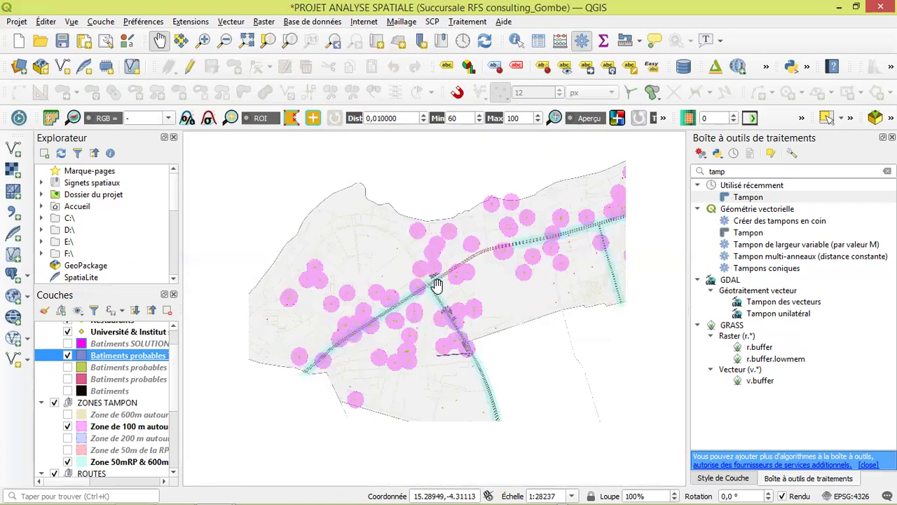
scroll(436, 281, down, 2)
scroll(467, 289, up, 2)
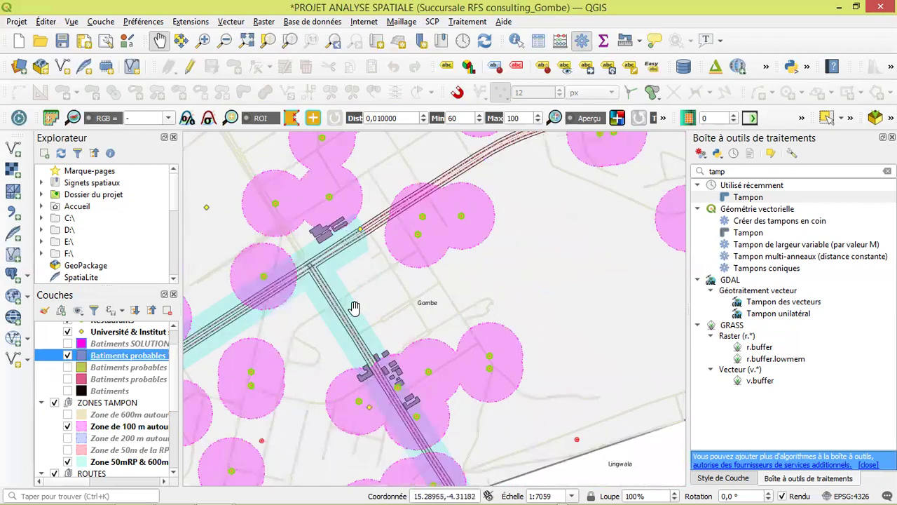
scroll(354, 308, down, 1)
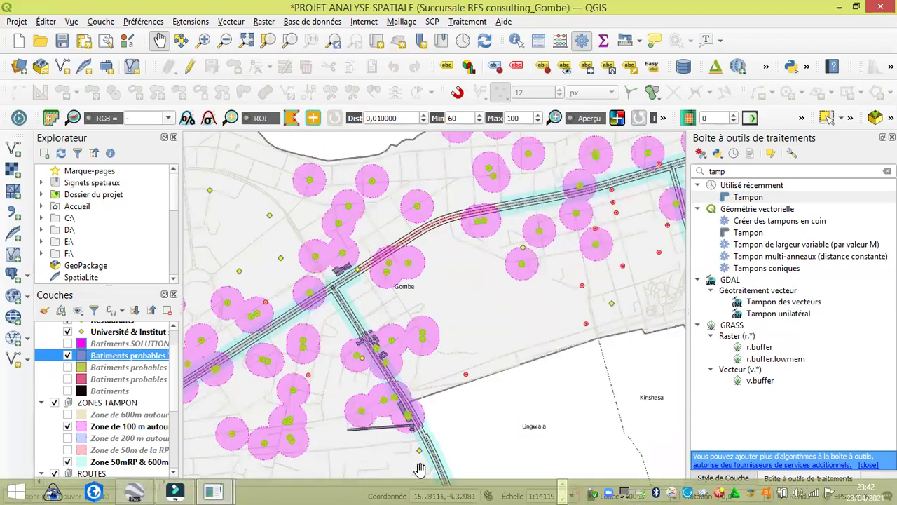
Switch to the PowerPoint presentation to review the site selection criteria, including the building area requirement, and return to QGIS.
mouse_move(561, 492)
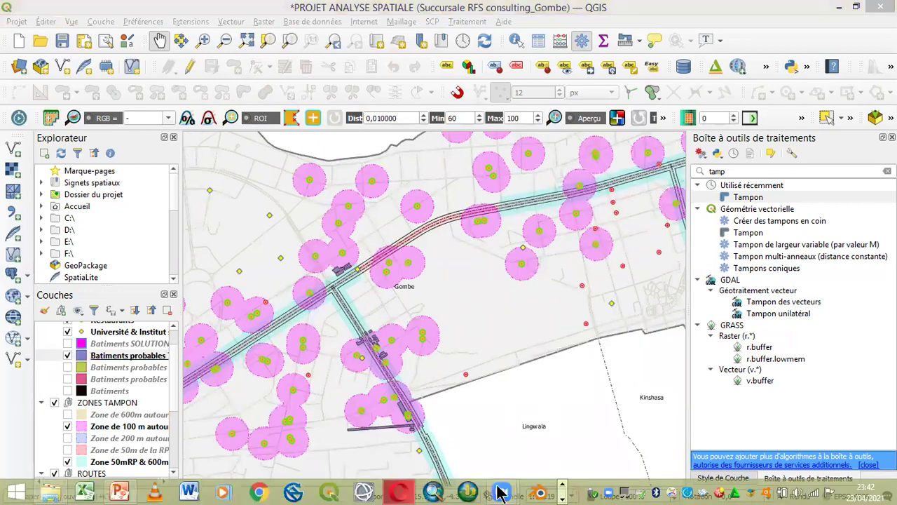
click(135, 492)
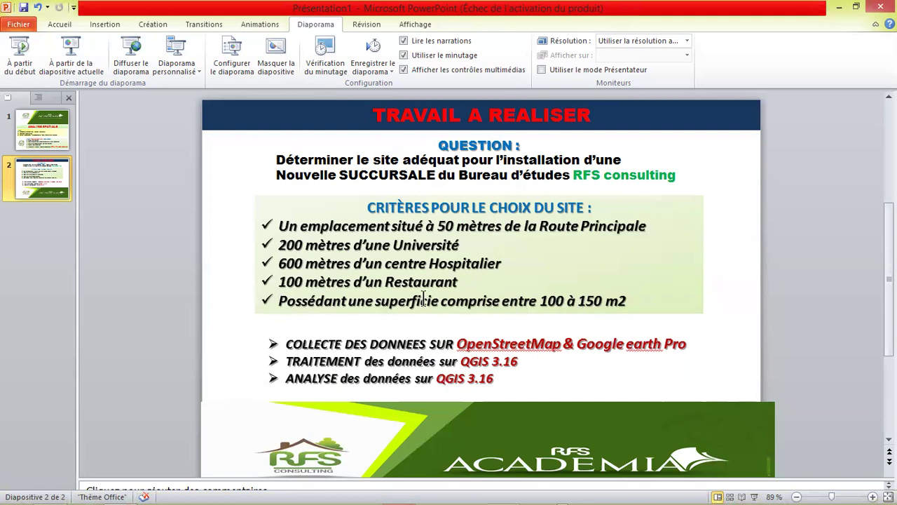
mouse_move(440, 494)
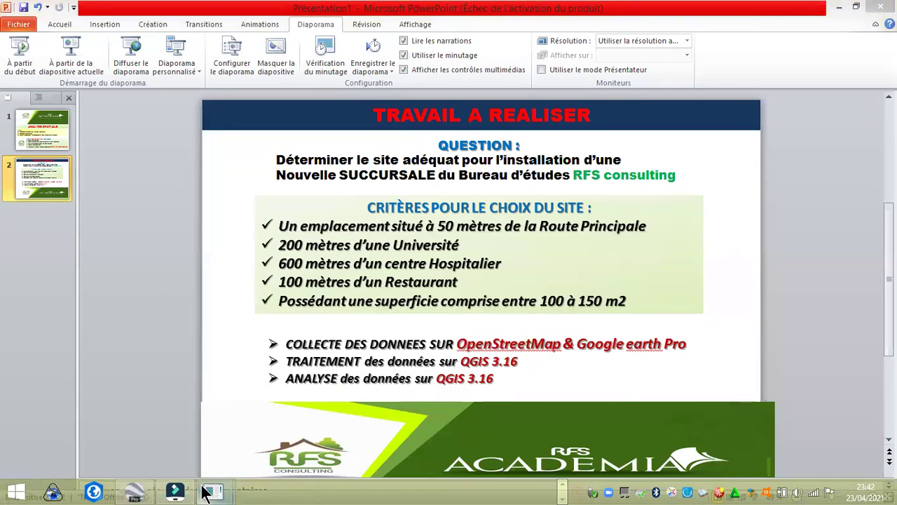
mouse_move(213, 490)
click(285, 441)
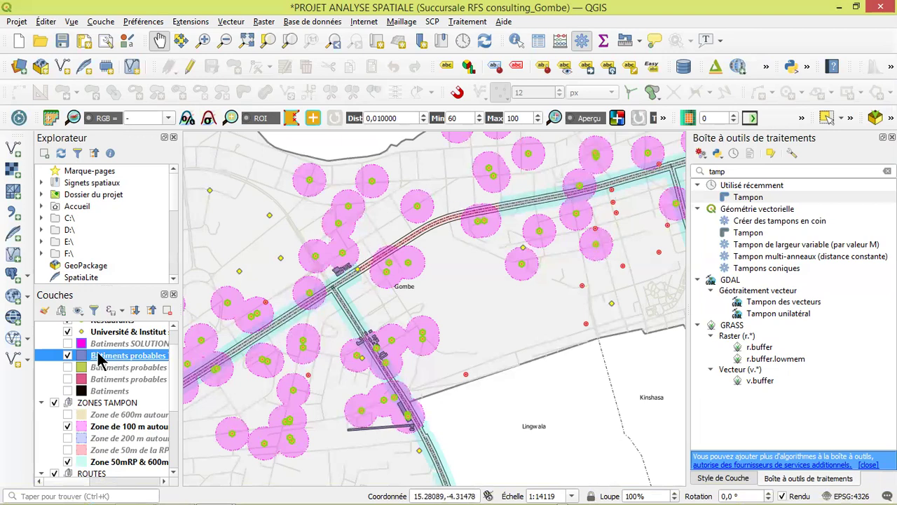
Open the field calculator from the attribute table of the Batiments probables 75% (Intersection Zone R.P_C.H_Restaurant_Université ) layer.
right_click(120, 352)
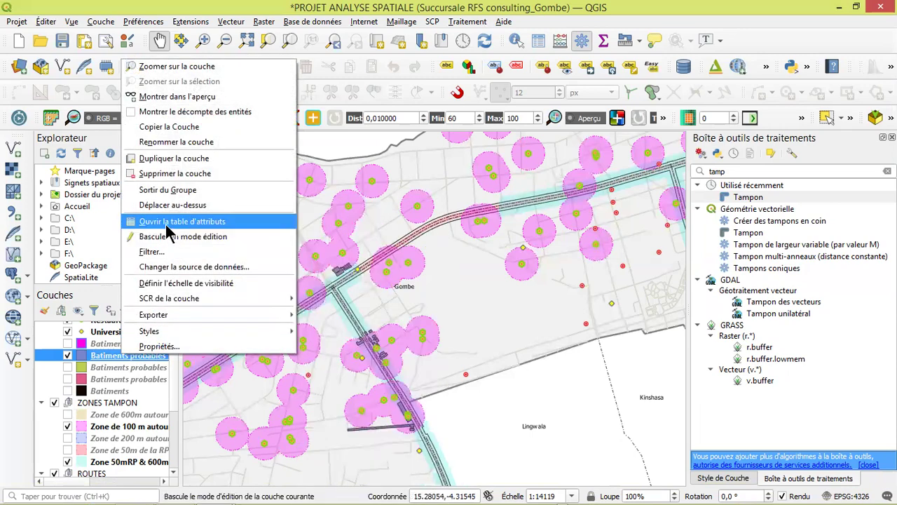
click(167, 223)
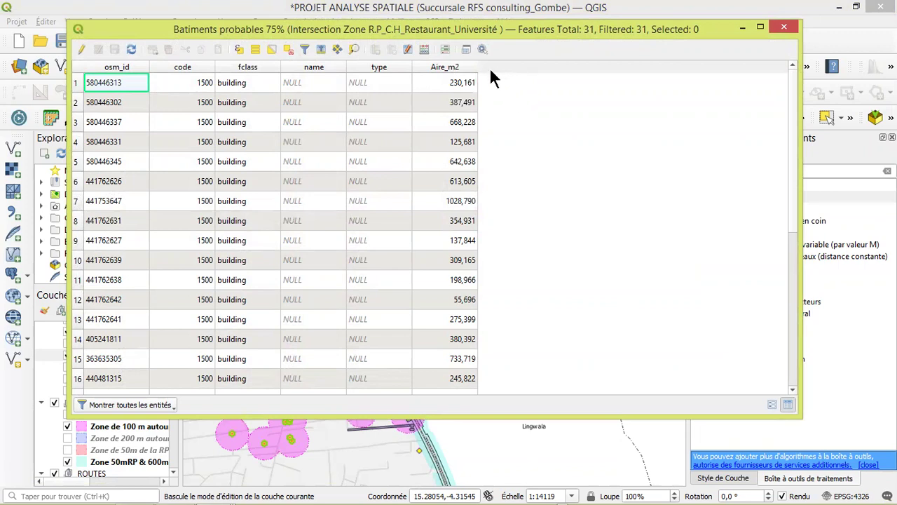
click(424, 51)
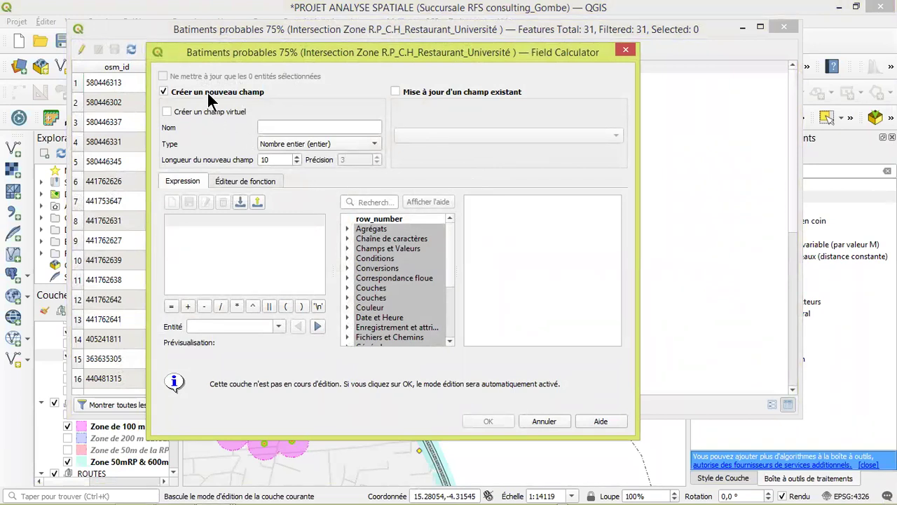
click(395, 93)
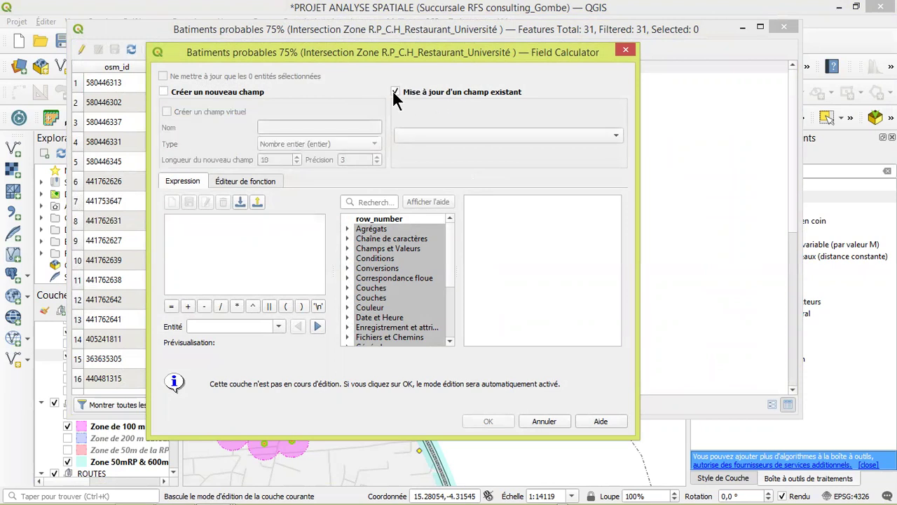
click(518, 136)
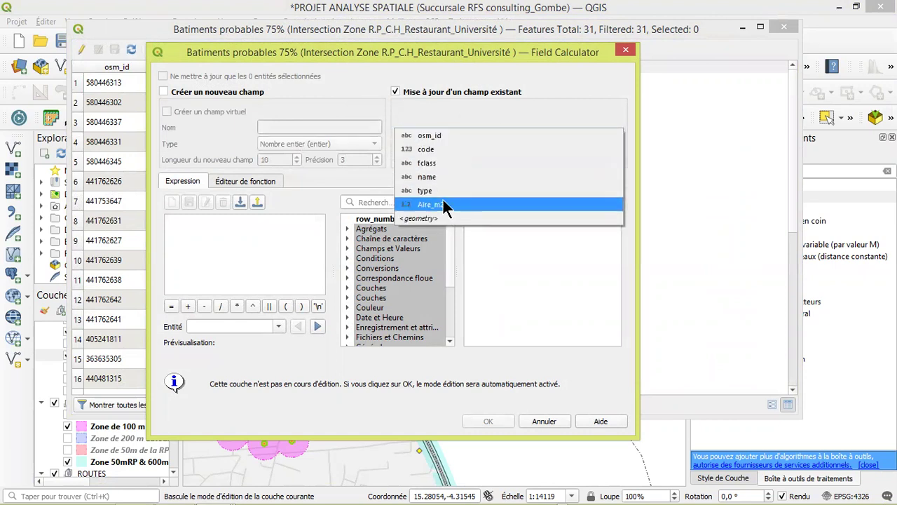
click(450, 136)
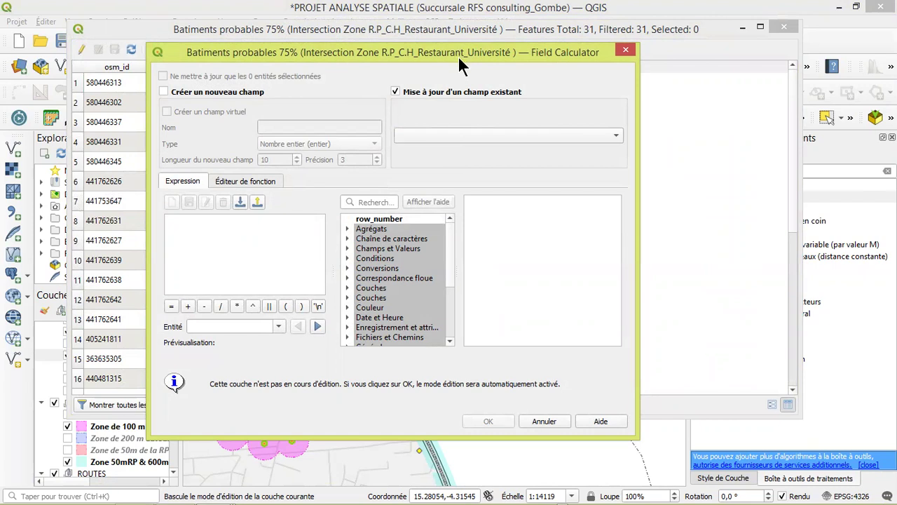
drag(457, 55, 471, 12)
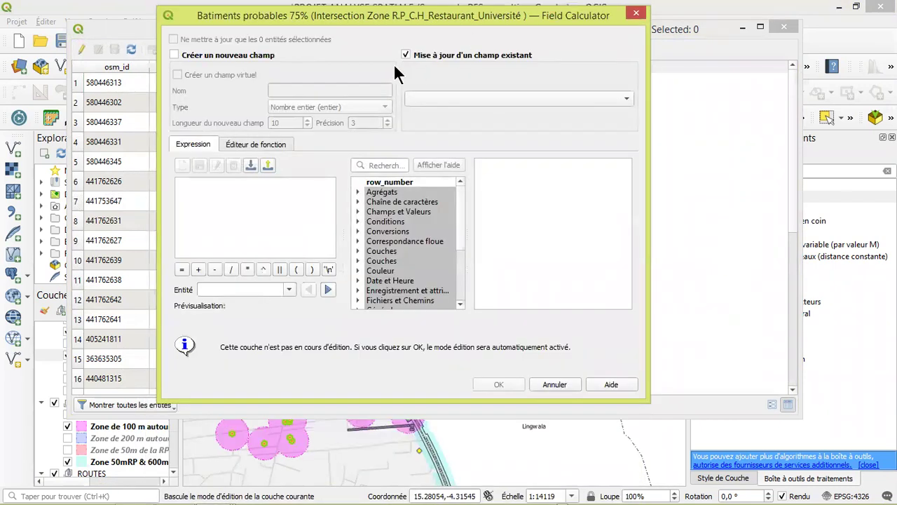
click(173, 56)
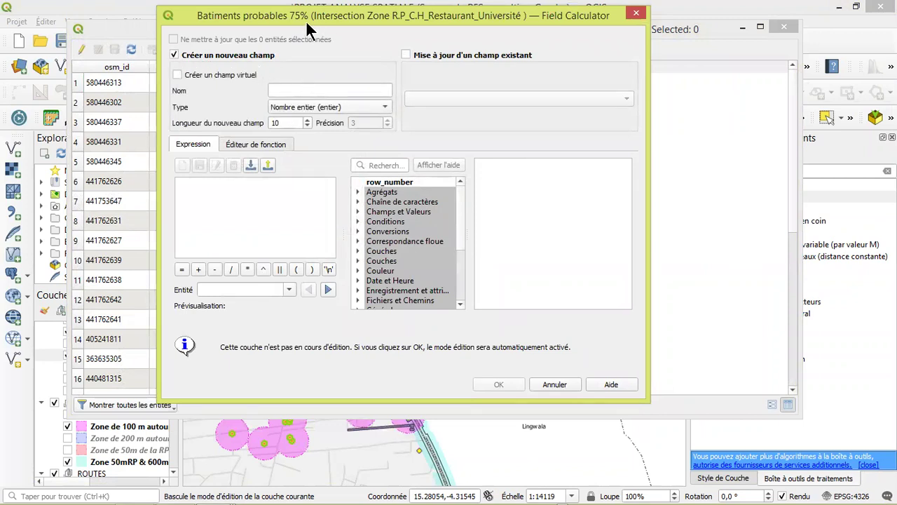
drag(306, 21, 317, 68)
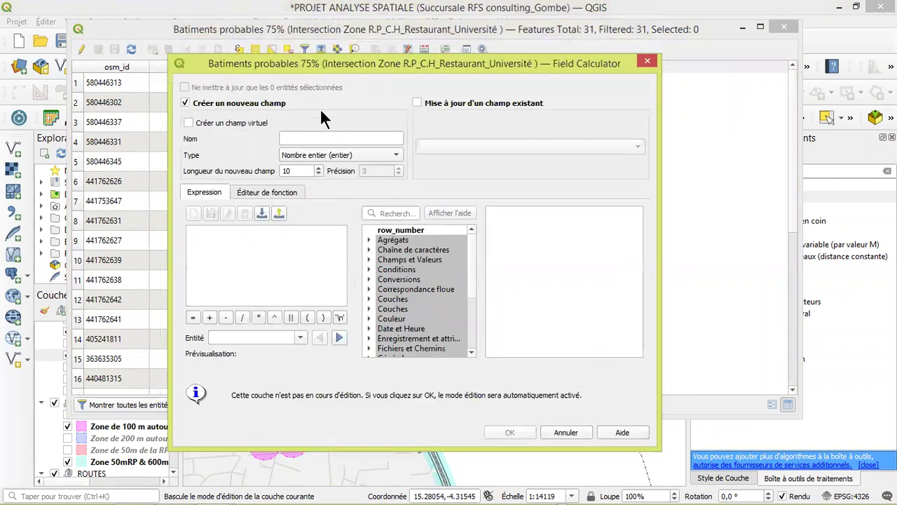
Define a new whole-number field named Surf_m2 calculated with the geometry function $area.
click(307, 136)
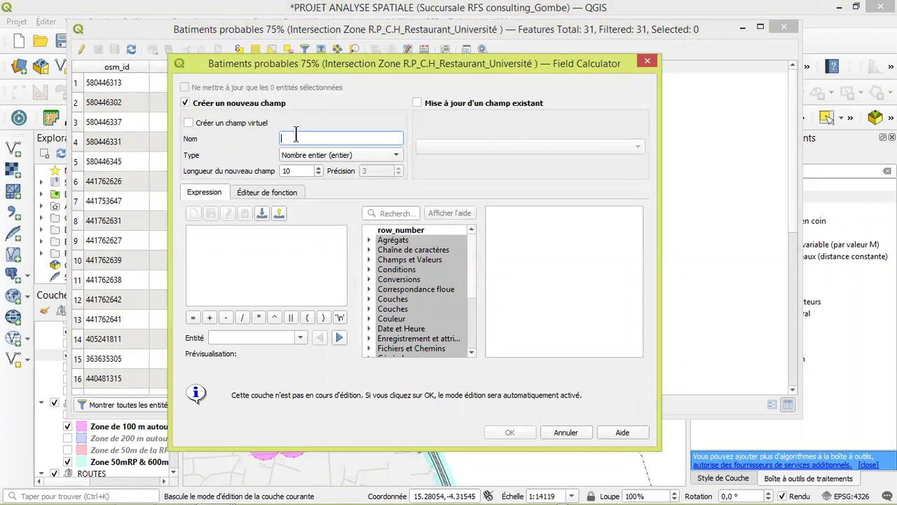
text(Surf_m2)
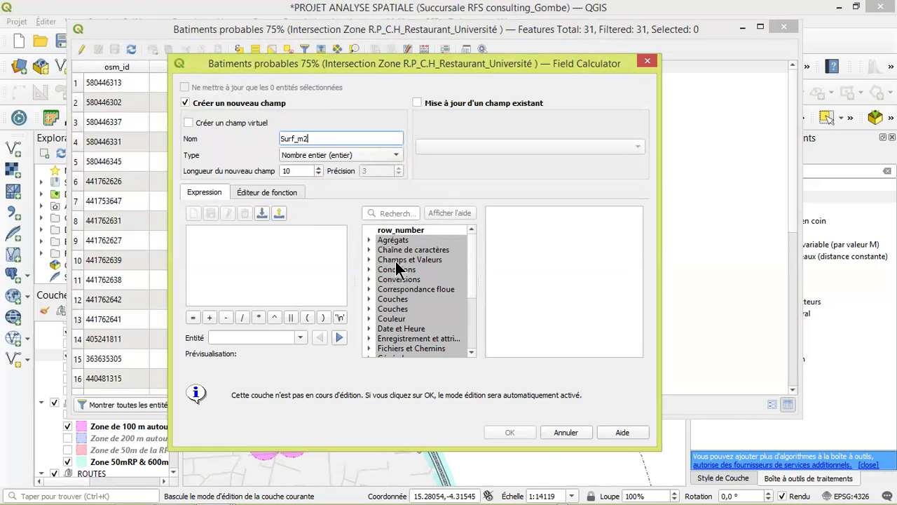
scroll(389, 269, down, 2)
scroll(390, 298, down, 1)
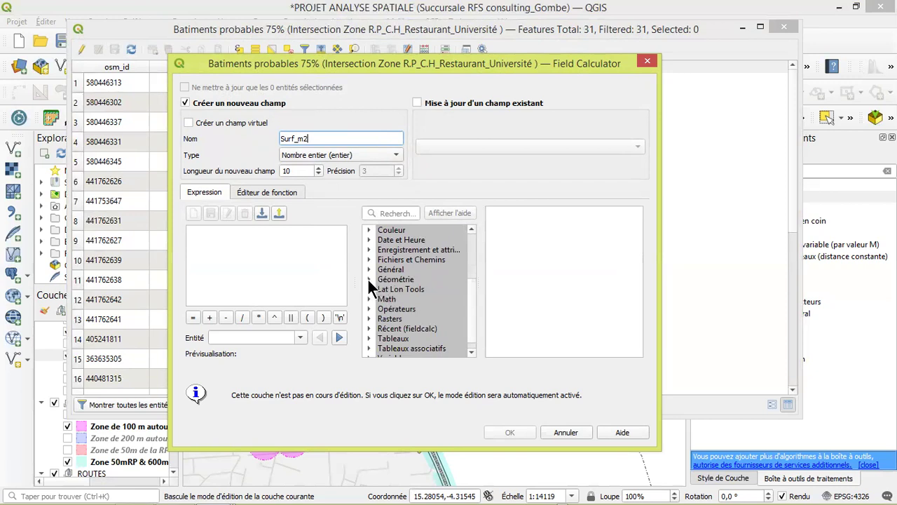
click(369, 279)
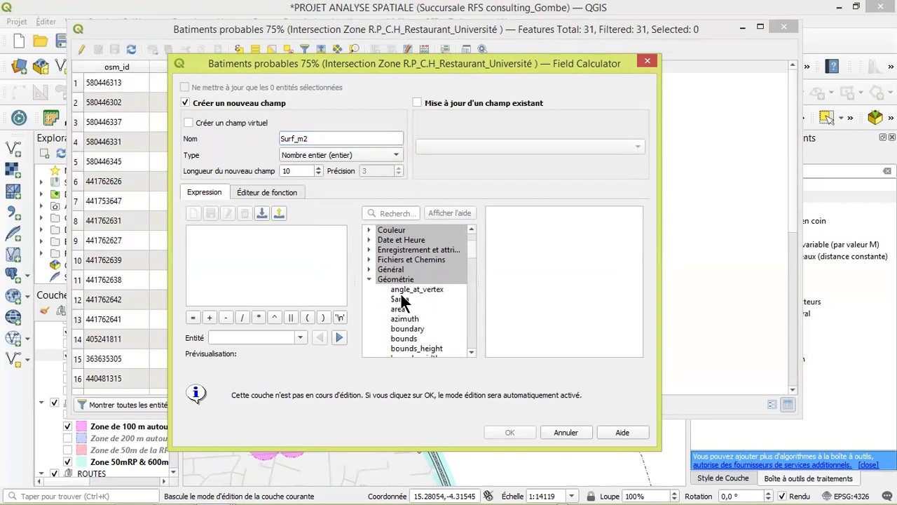
click(401, 299)
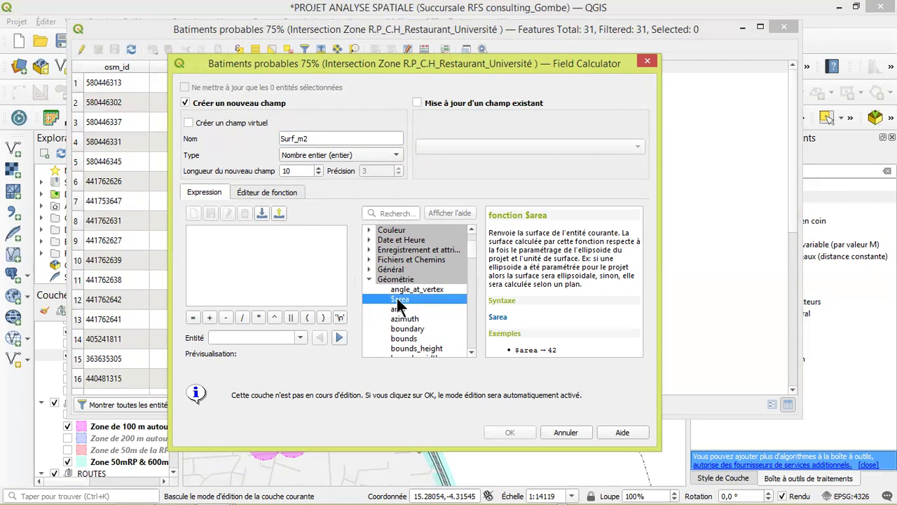
double_click(399, 300)
double_click(231, 234)
click(251, 233)
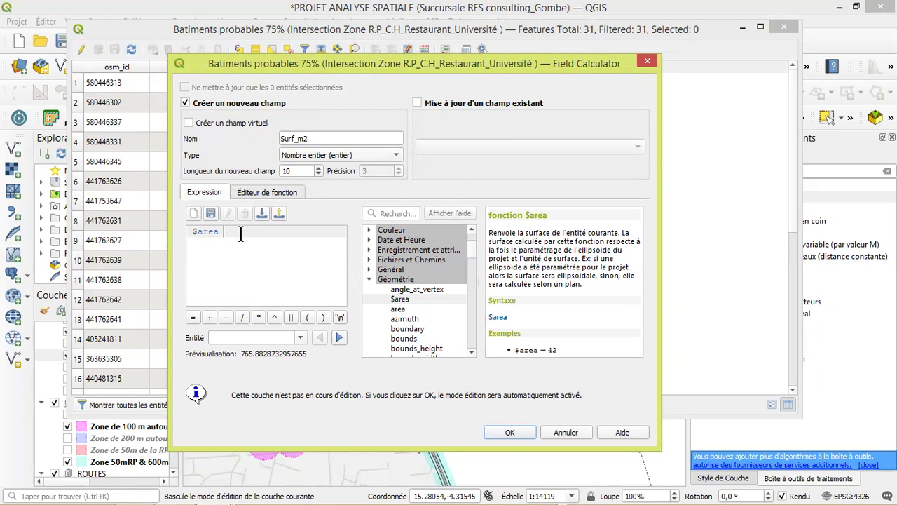
Try dividing $area by 10000 and by 1000000, and restore the plain $area expression.
click(241, 318)
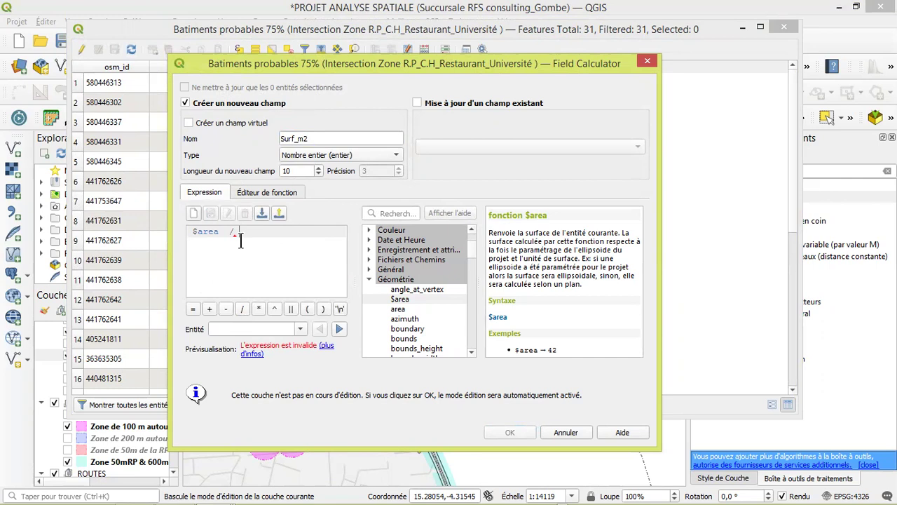
text(10000)
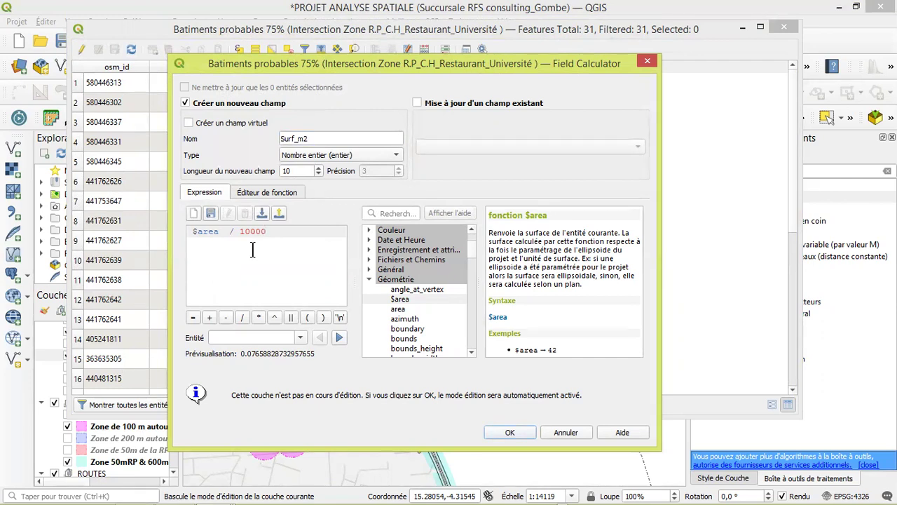
text(00)
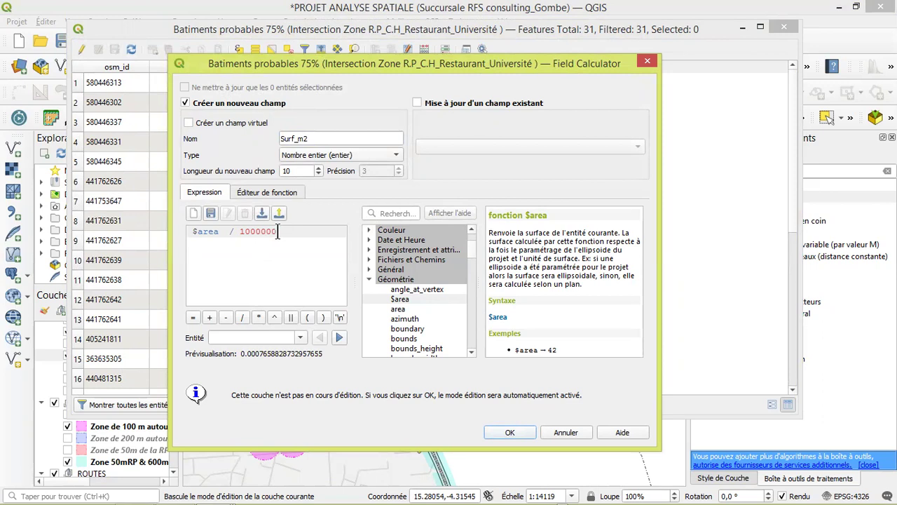
shift+click(225, 238)
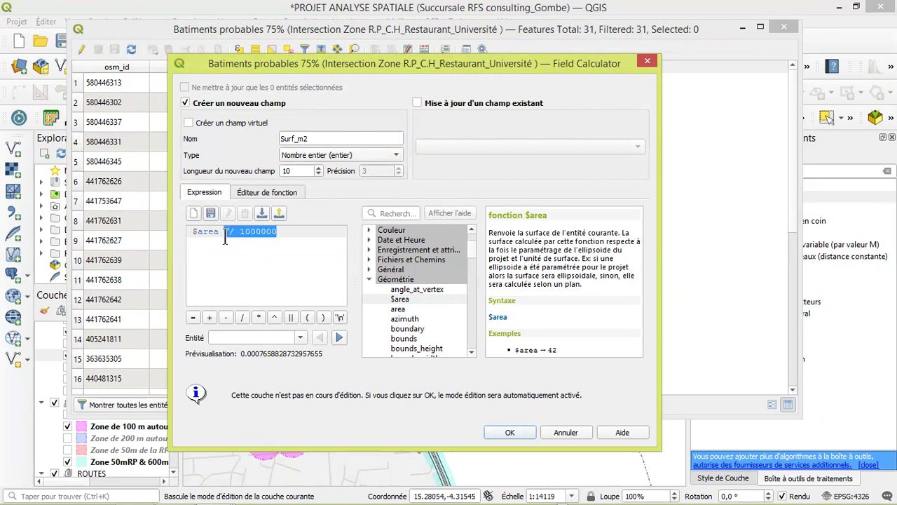
key(BackSpace)
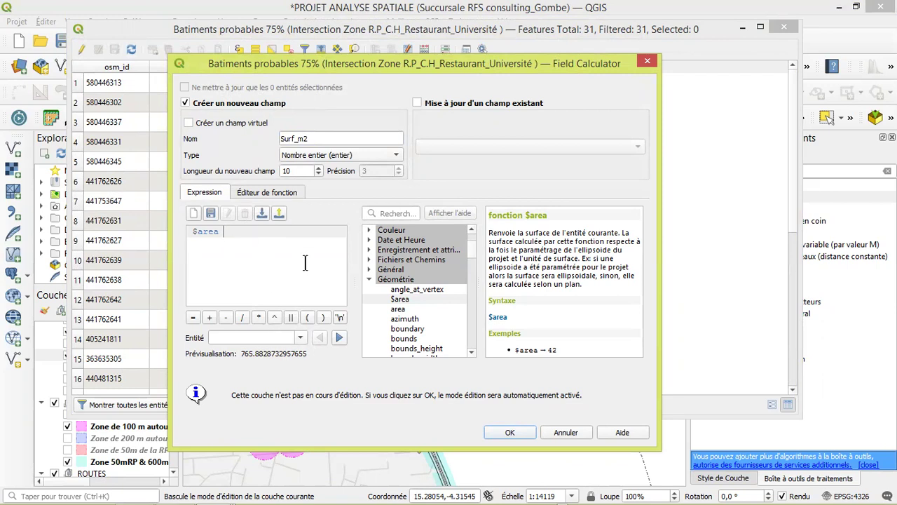
Create the calculated field and sort the attribute table by Surf_m2 in descending order, and by Aire_m2 in ascending order.
click(511, 432)
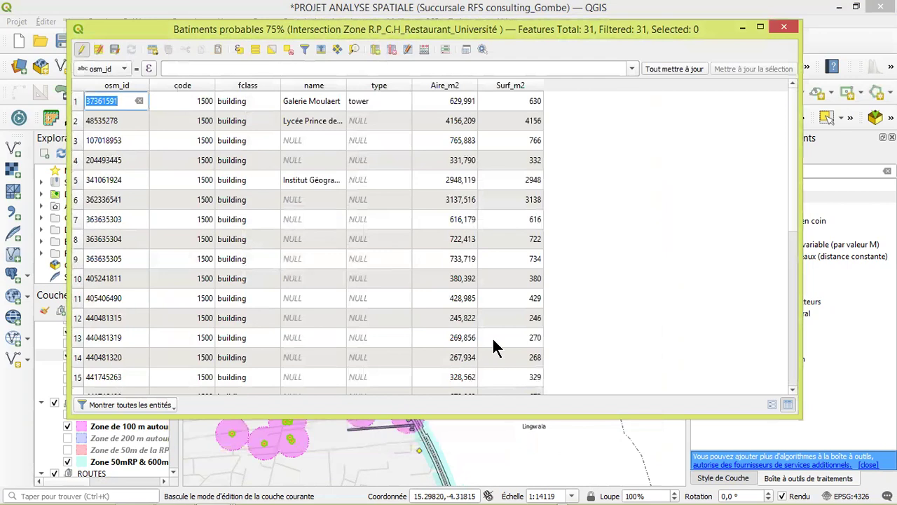
click(514, 85)
click(513, 84)
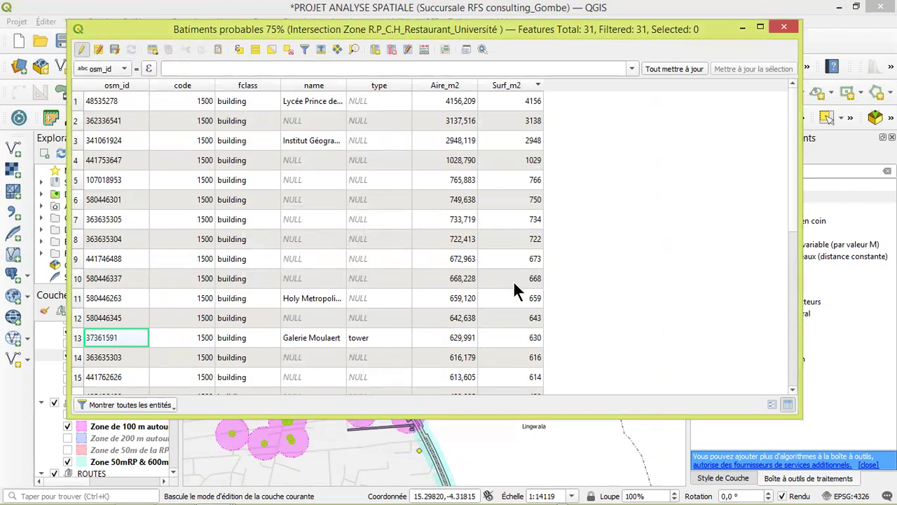
click(462, 88)
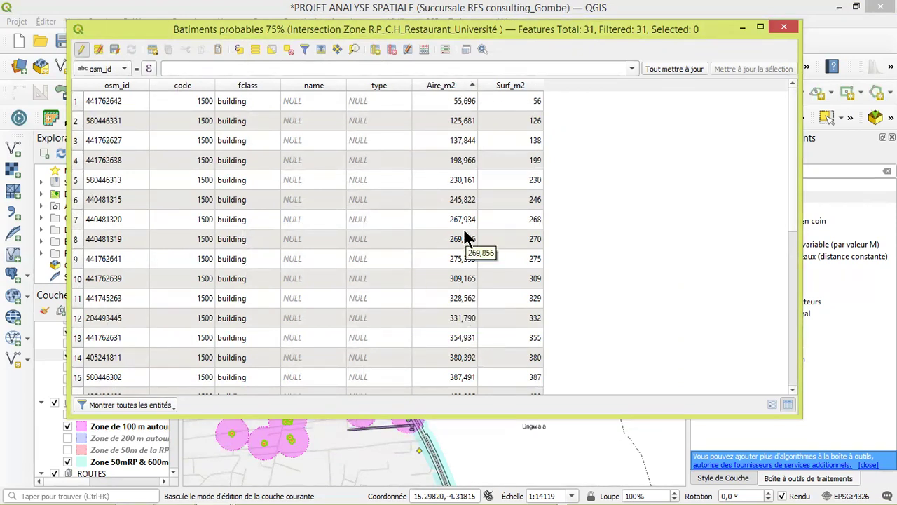
Open Select by Expression for the layer, check the building area criterion in the PowerPoint presentation, and return to the QGIS dialog.
click(239, 51)
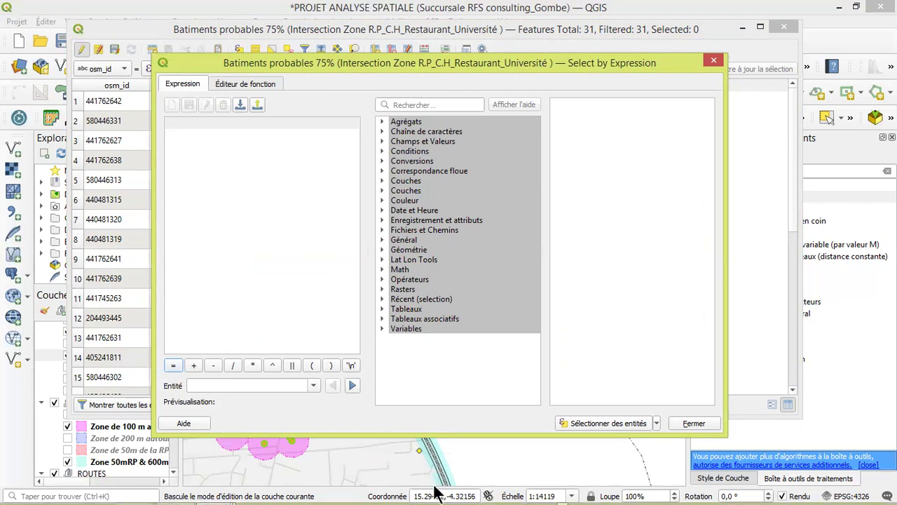
mouse_move(436, 498)
click(570, 492)
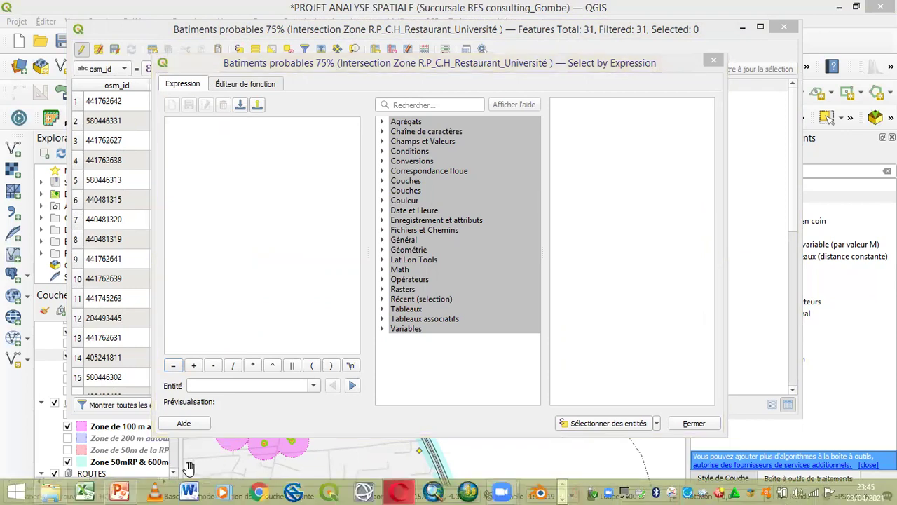
click(119, 493)
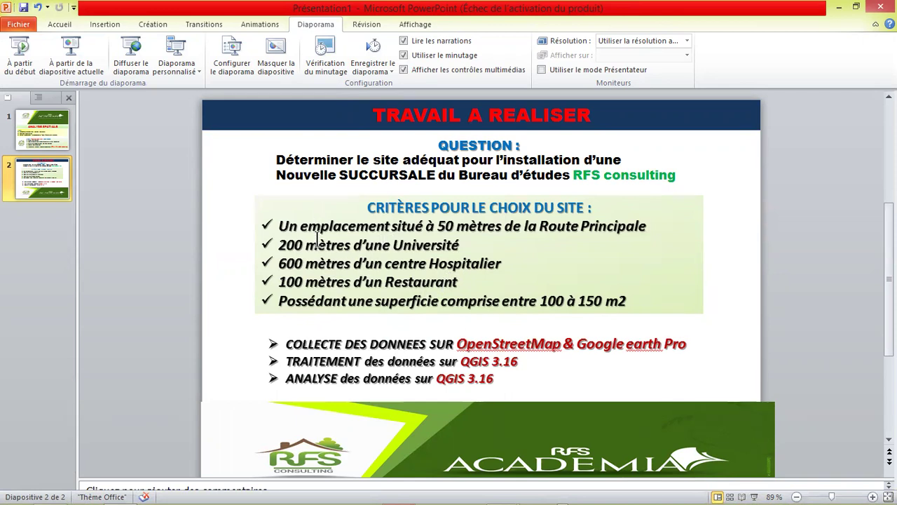
drag(279, 300, 631, 308)
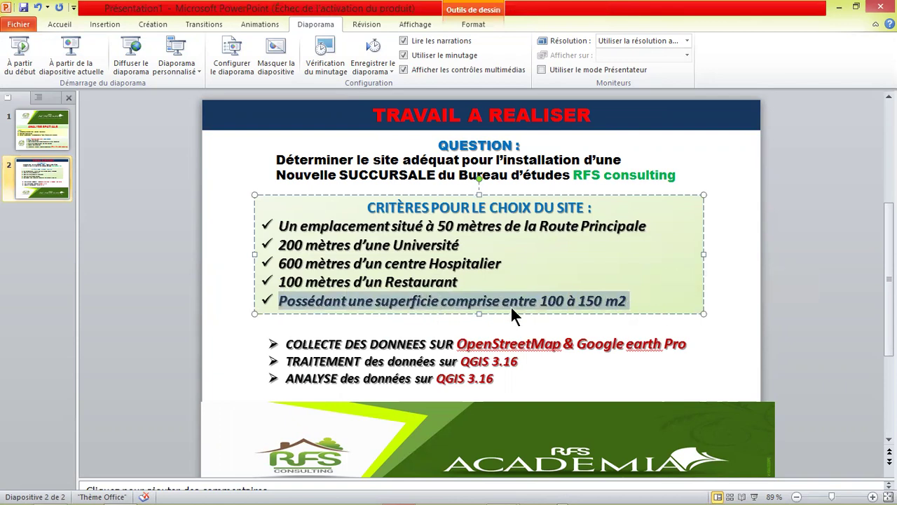
click(586, 324)
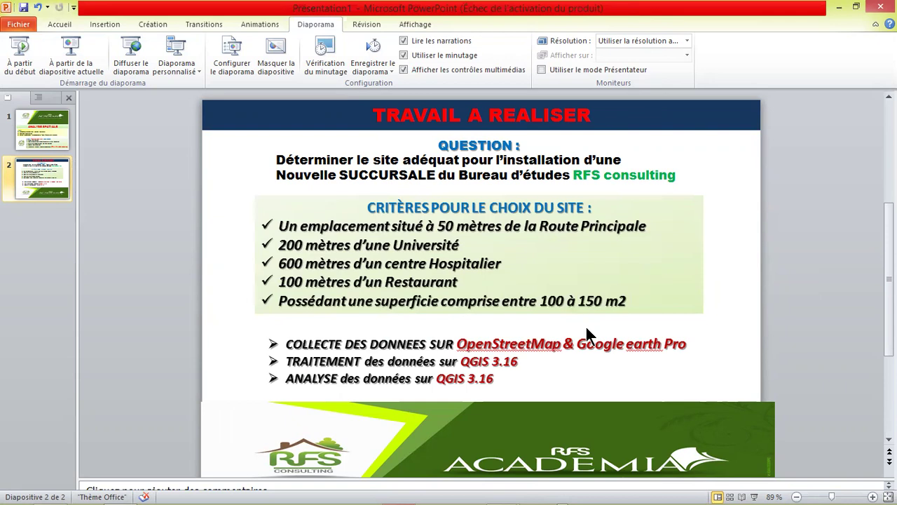
mouse_move(491, 477)
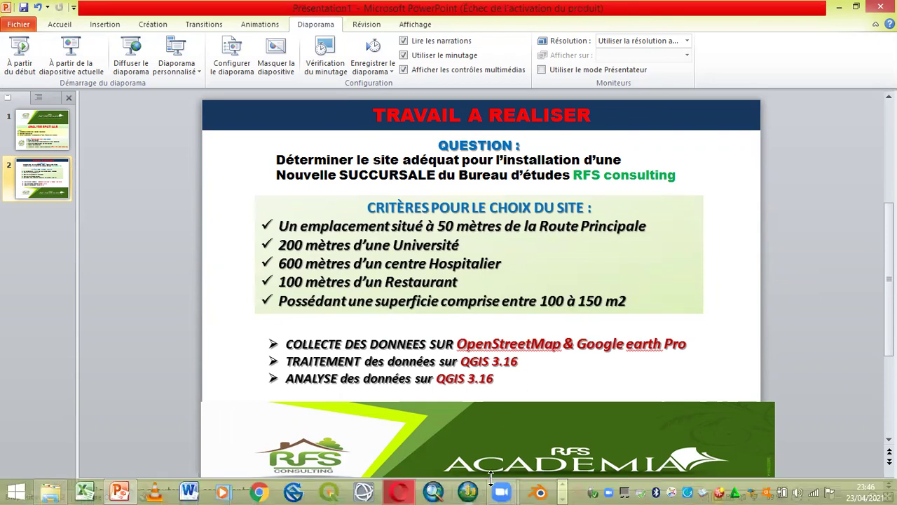
click(562, 495)
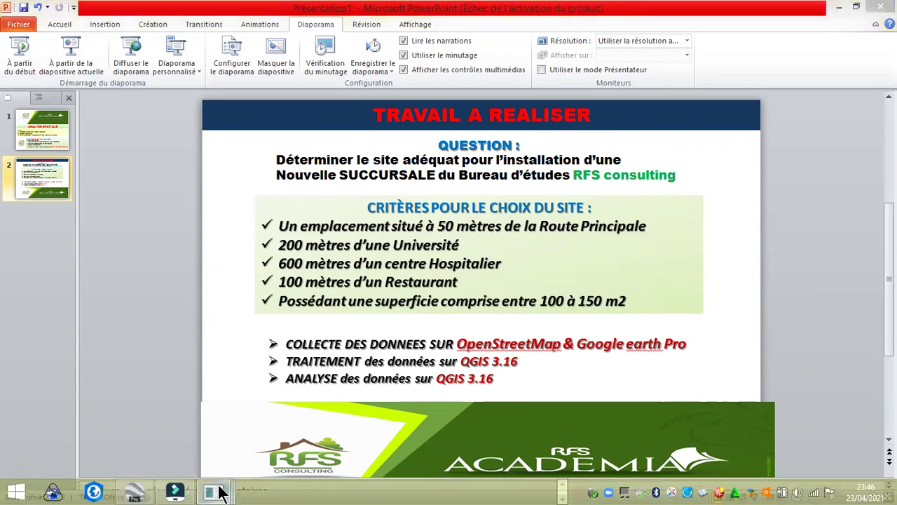
mouse_move(214, 490)
click(474, 432)
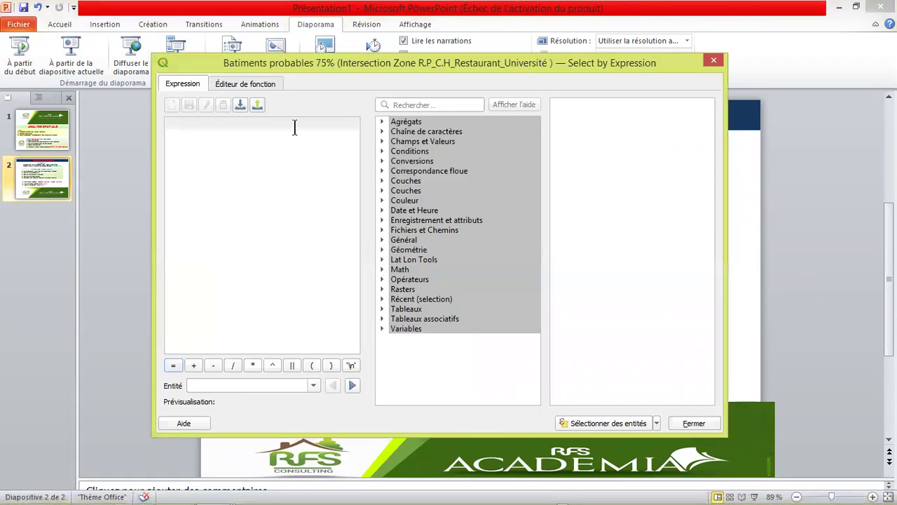
Build the first selection condition from the Aire_m2 field and the greater-than operator: "Aire_m2" > 100.
click(382, 140)
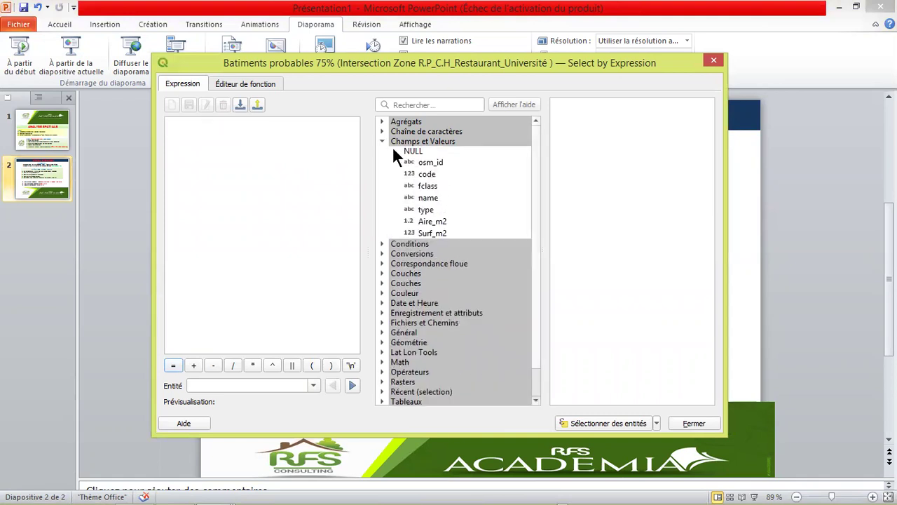
double_click(431, 221)
drag(224, 124, 146, 124)
click(221, 124)
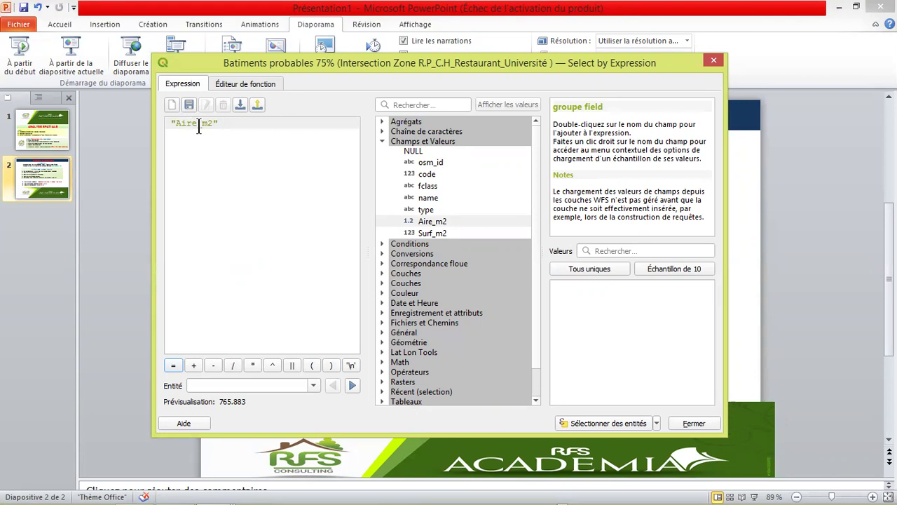
scroll(441, 298, down, 1)
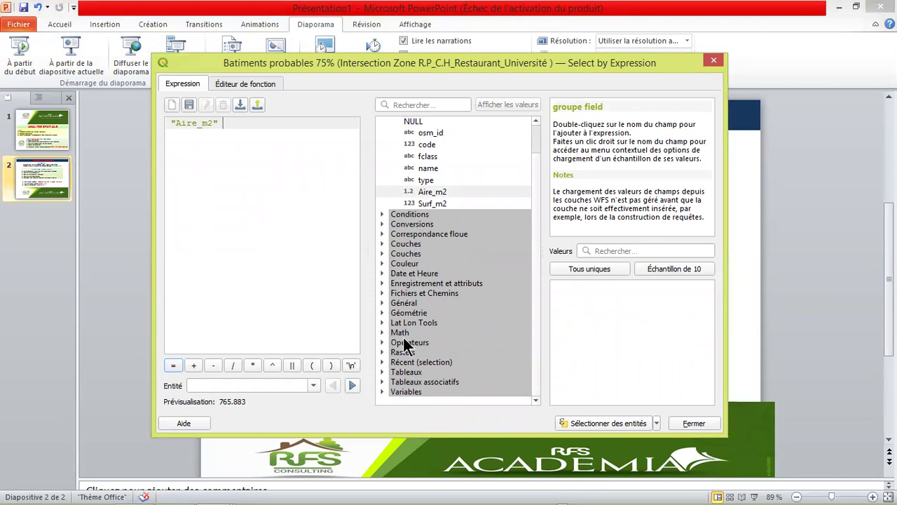
click(381, 342)
scroll(438, 342, down, 3)
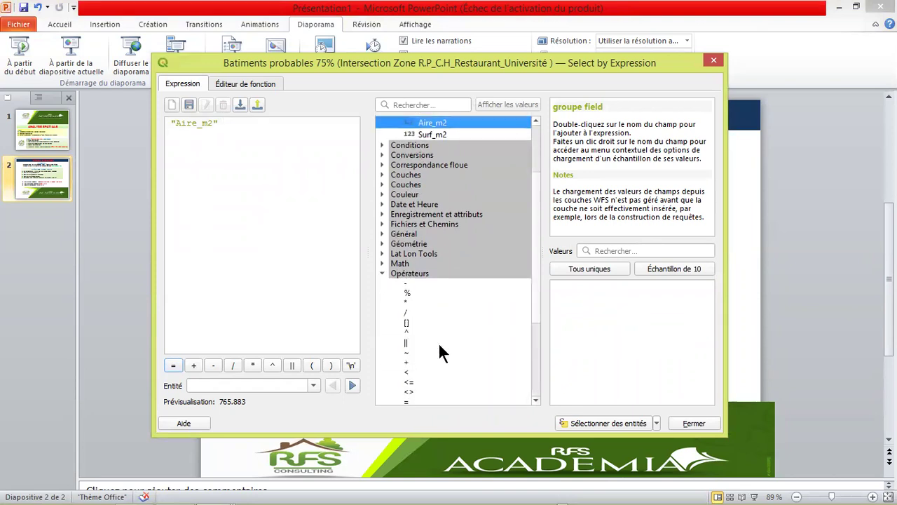
scroll(426, 350, down, 1)
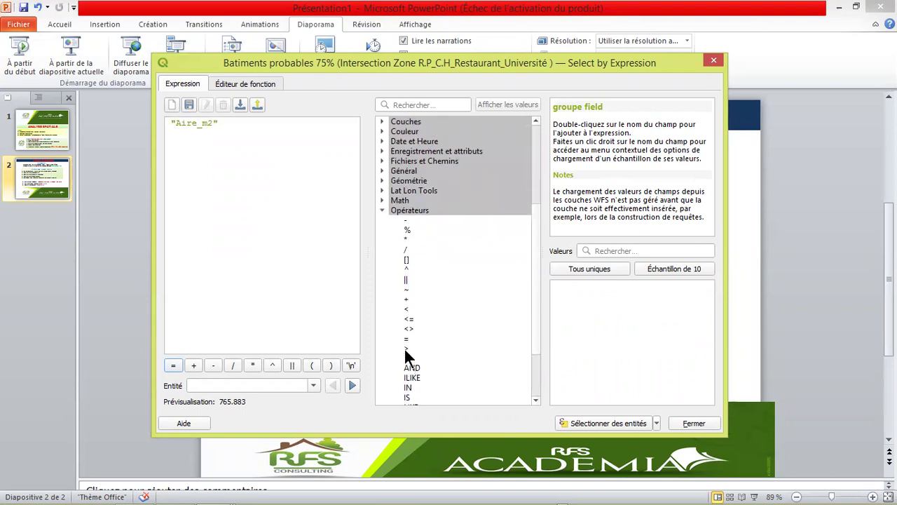
click(405, 348)
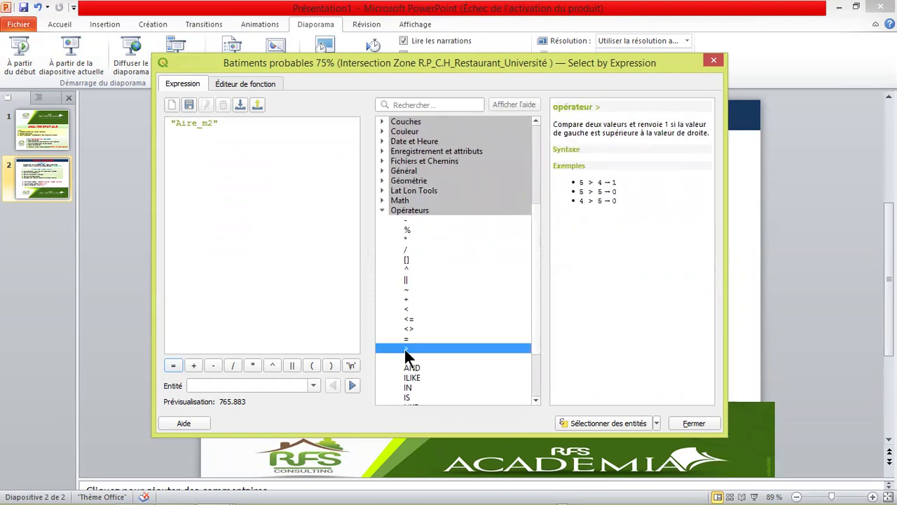
double_click(403, 347)
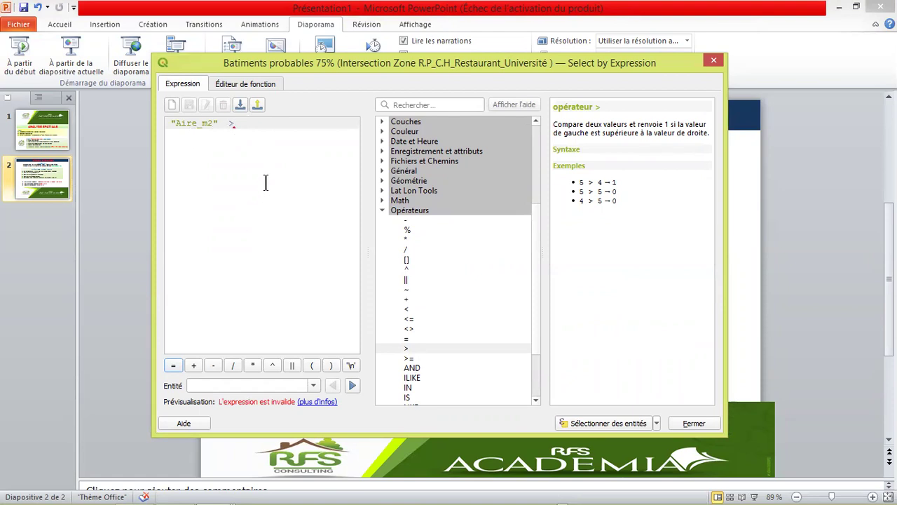
text(100)
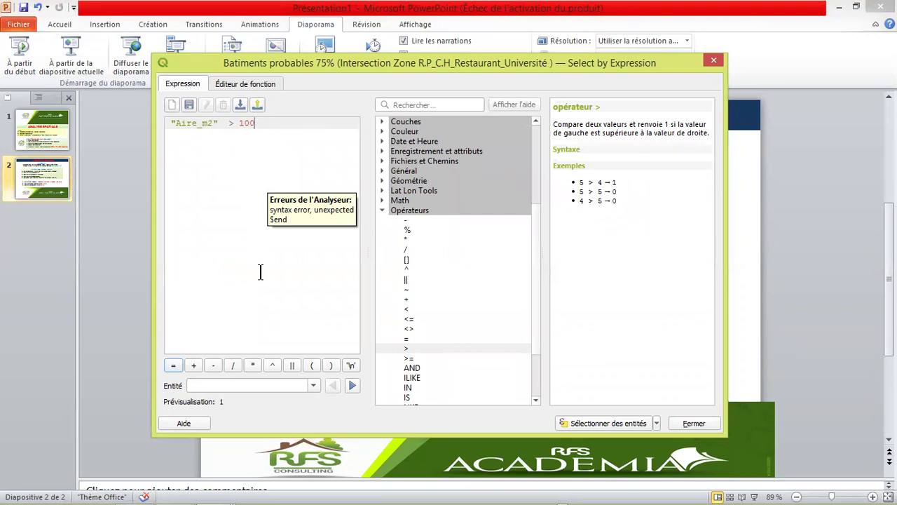
Extend the expression with a second condition joined by AND: "Aire_m2" < 150.
double_click(412, 368)
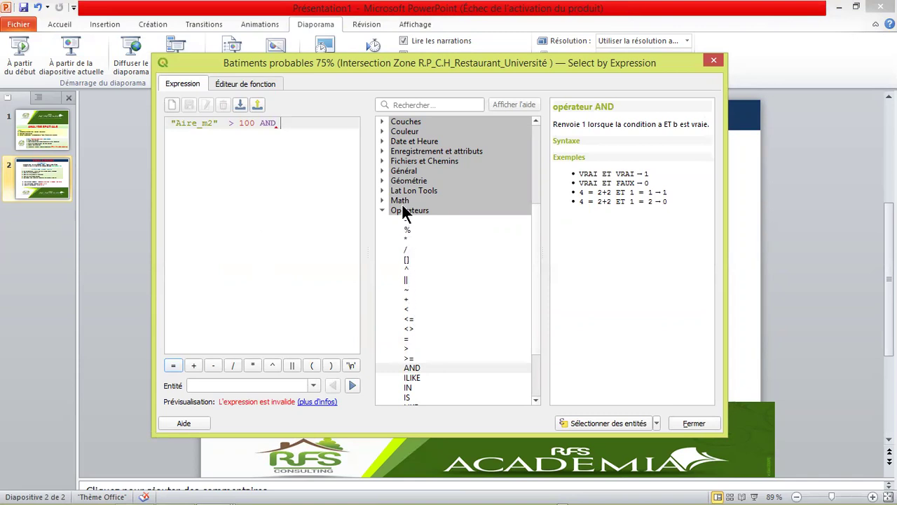
scroll(402, 183, up, 4)
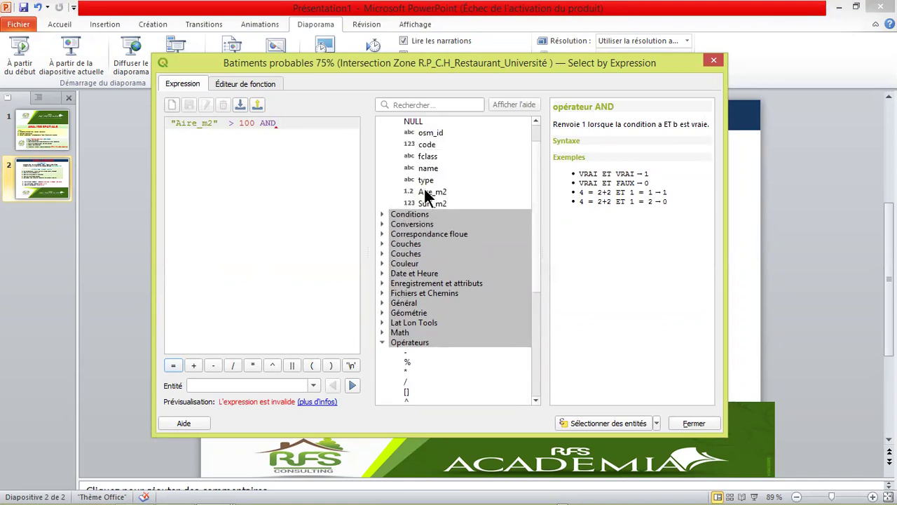
double_click(424, 189)
scroll(425, 326, down, 4)
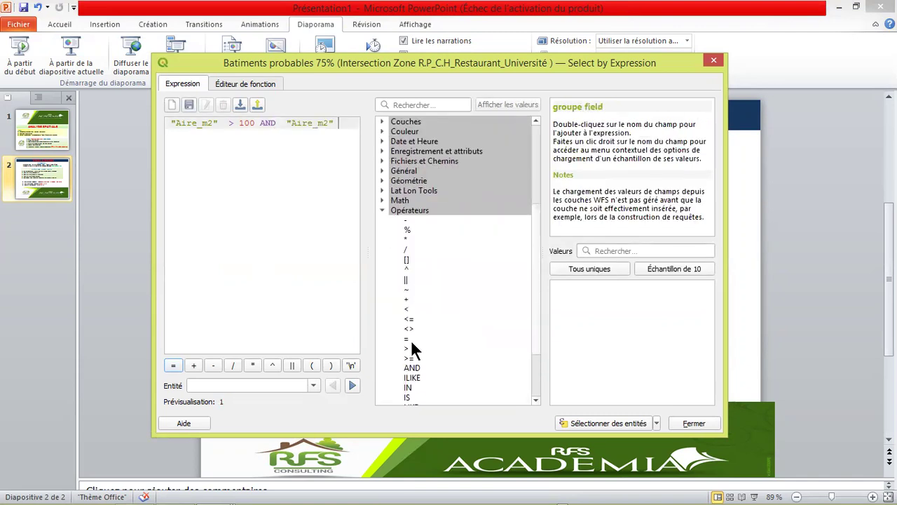
click(409, 308)
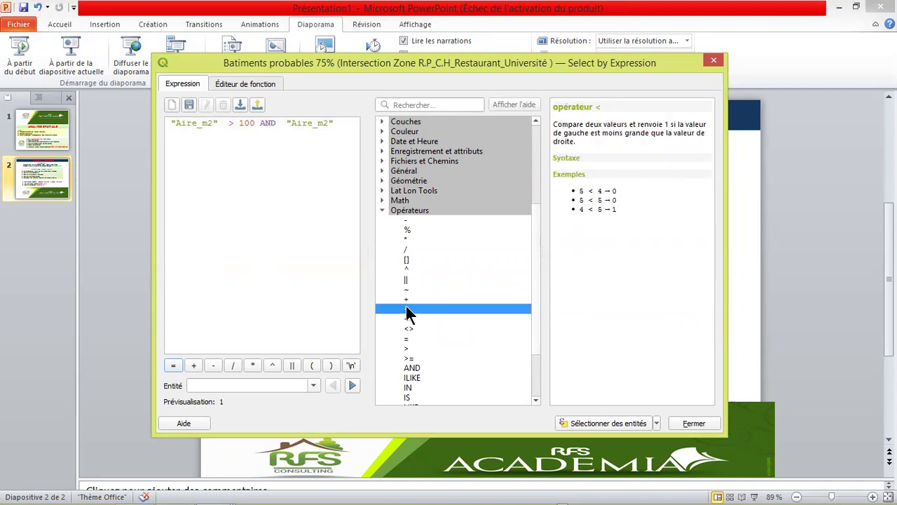
double_click(409, 309)
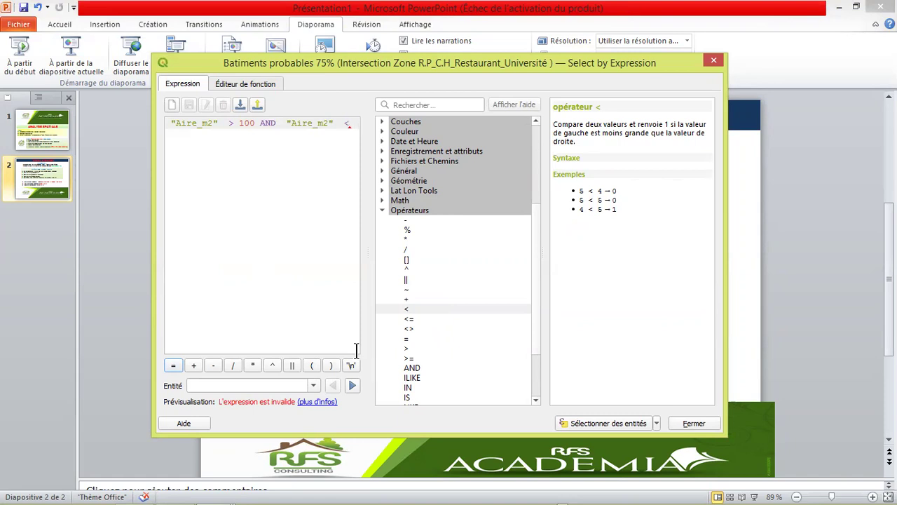
text(150)
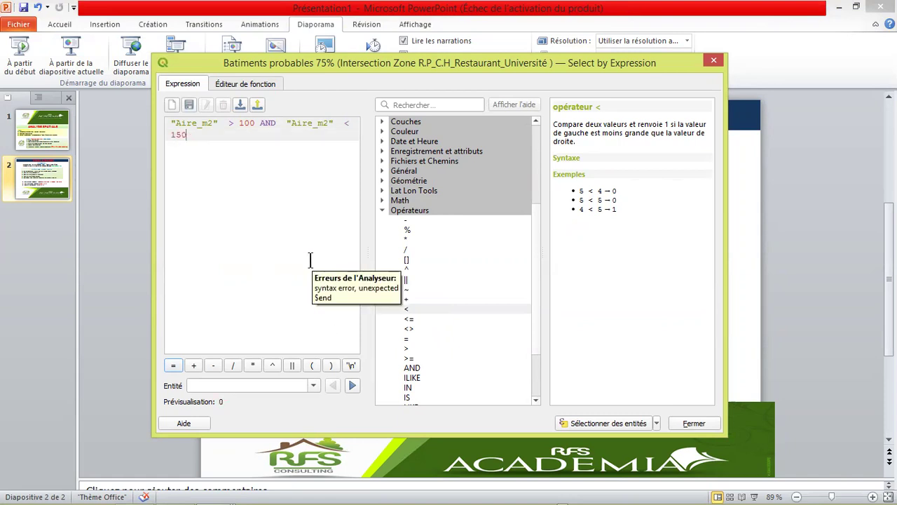
Select the buildings that match the area expression and close the Select by Expression dialog.
drag(201, 136, 167, 124)
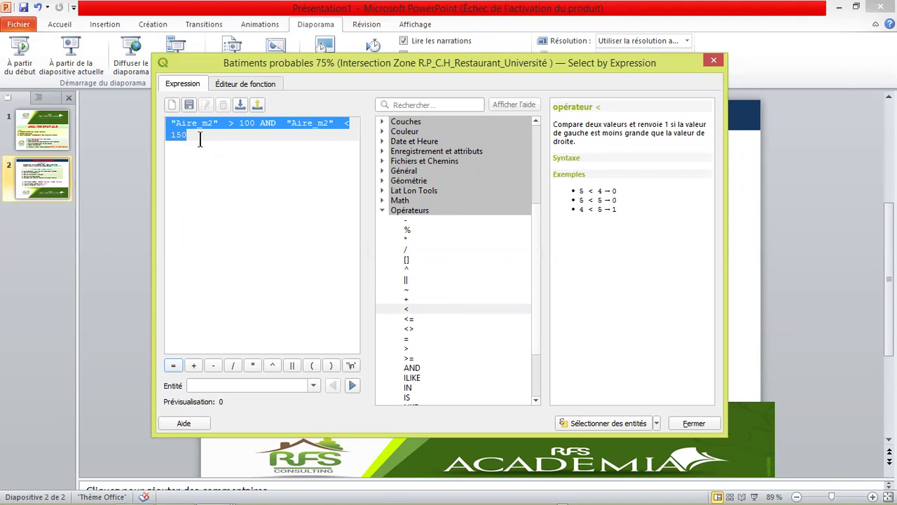
mouse_move(463, 494)
click(233, 149)
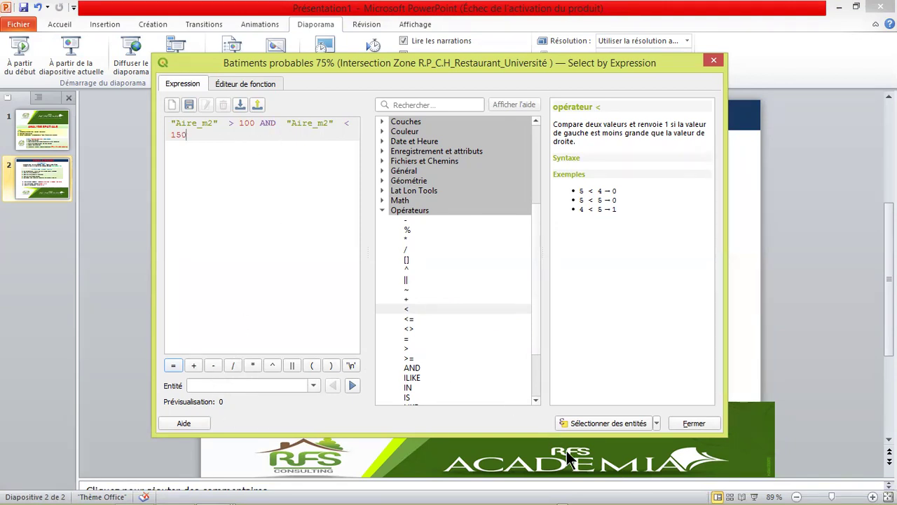
click(606, 424)
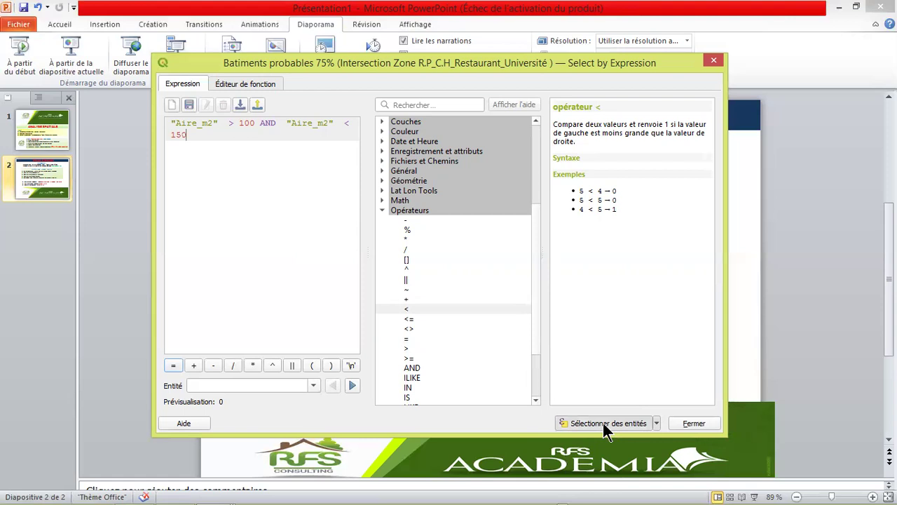
click(692, 424)
Switch to the QGIS project window and examine the selected buildings up close on the map along the main road.
mouse_move(388, 491)
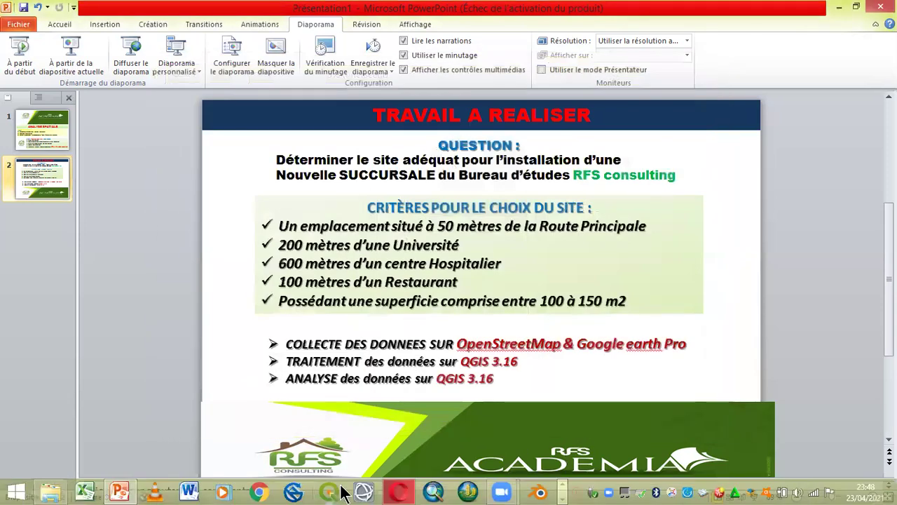
click(562, 484)
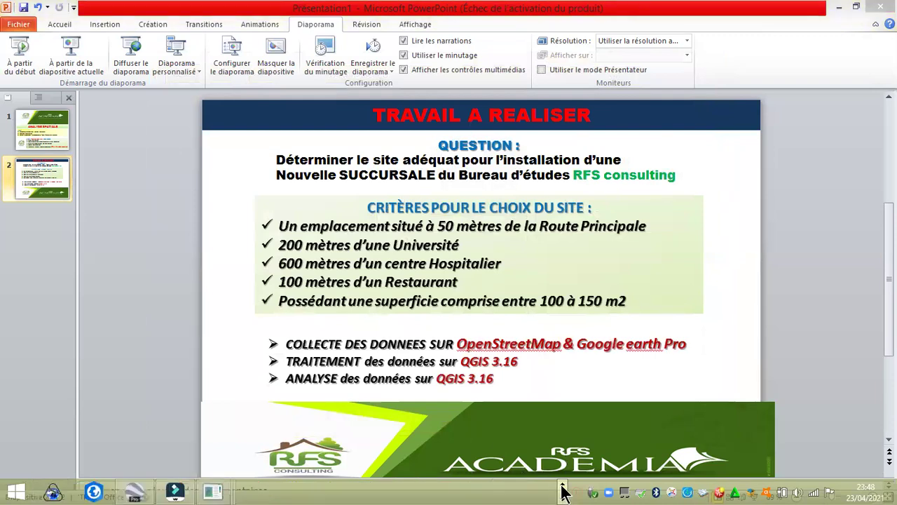
mouse_move(210, 489)
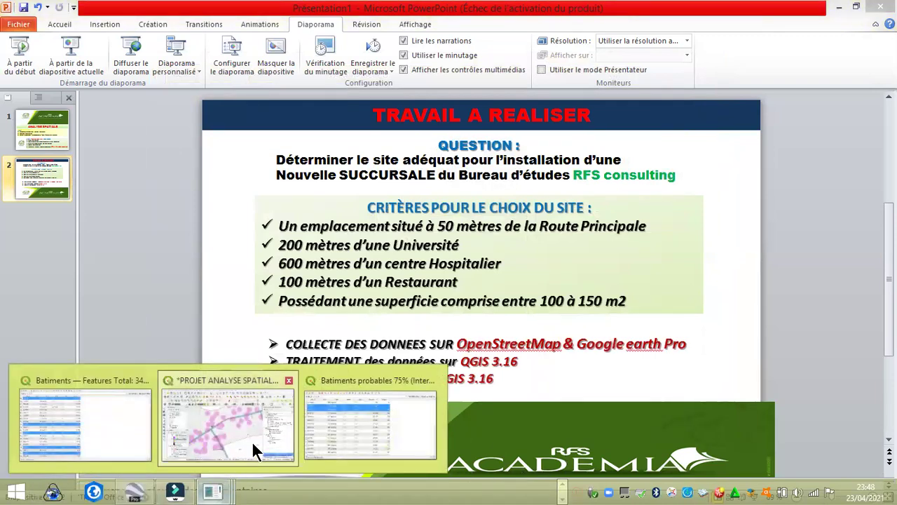
click(252, 440)
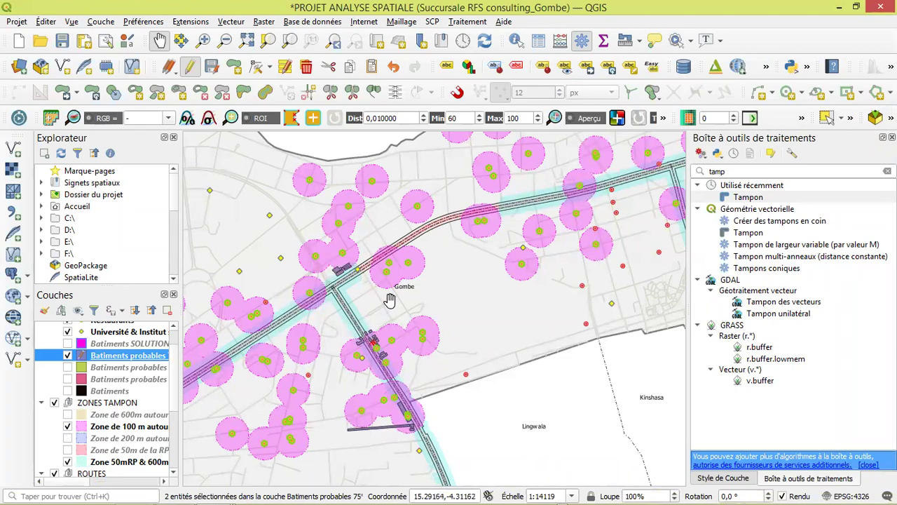
scroll(389, 300, down, 1)
scroll(389, 294, up, 2)
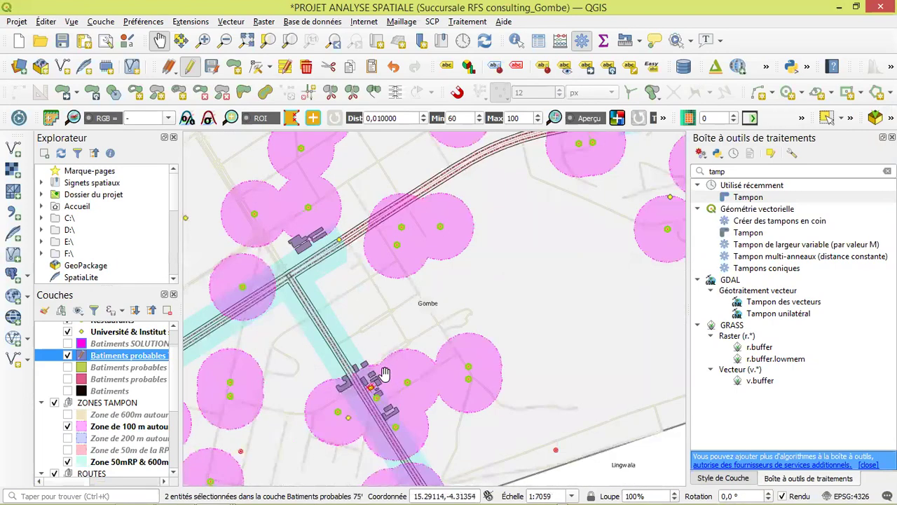
scroll(379, 396, up, 2)
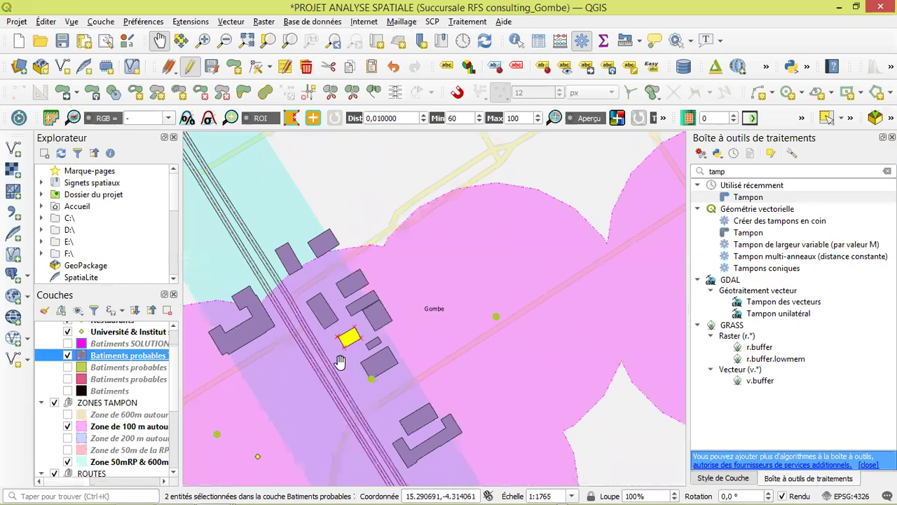
scroll(339, 359, up, 1)
scroll(341, 350, down, 1)
scroll(342, 353, up, 1)
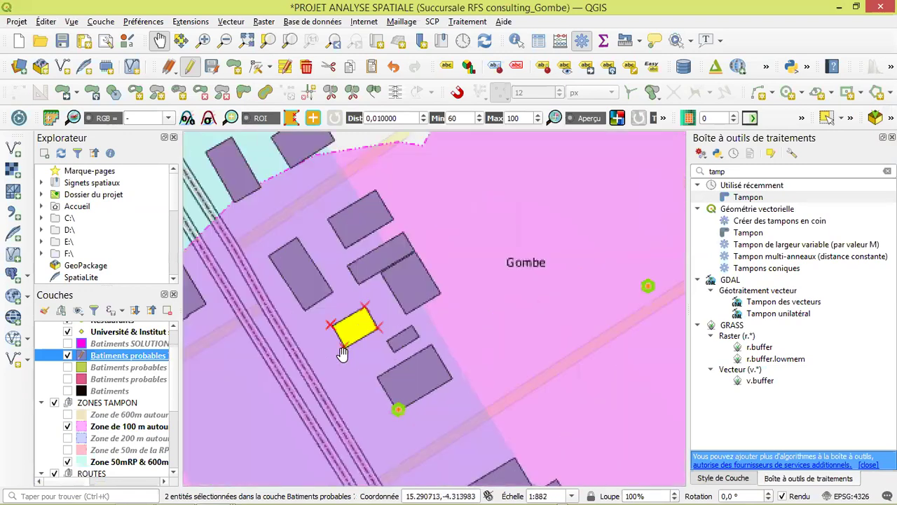
scroll(343, 351, up, 1)
scroll(341, 322, up, 1)
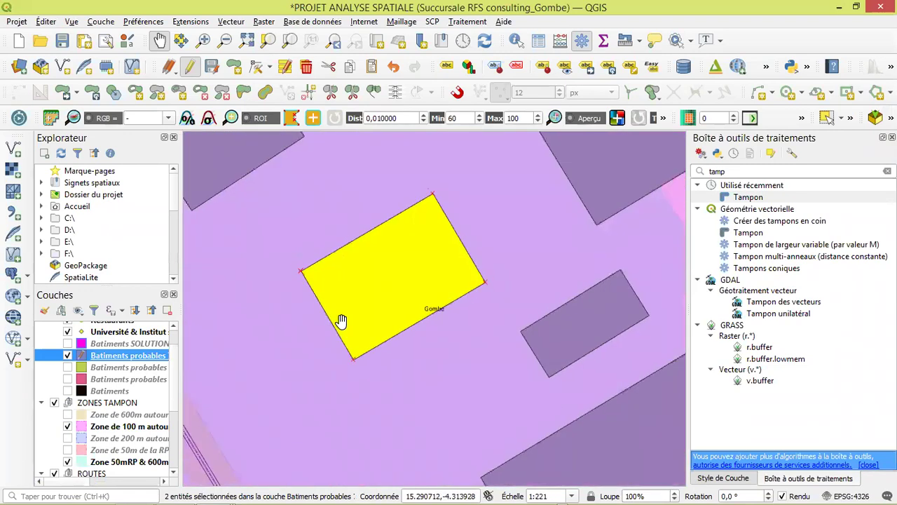
scroll(341, 321, down, 4)
scroll(342, 321, up, 2)
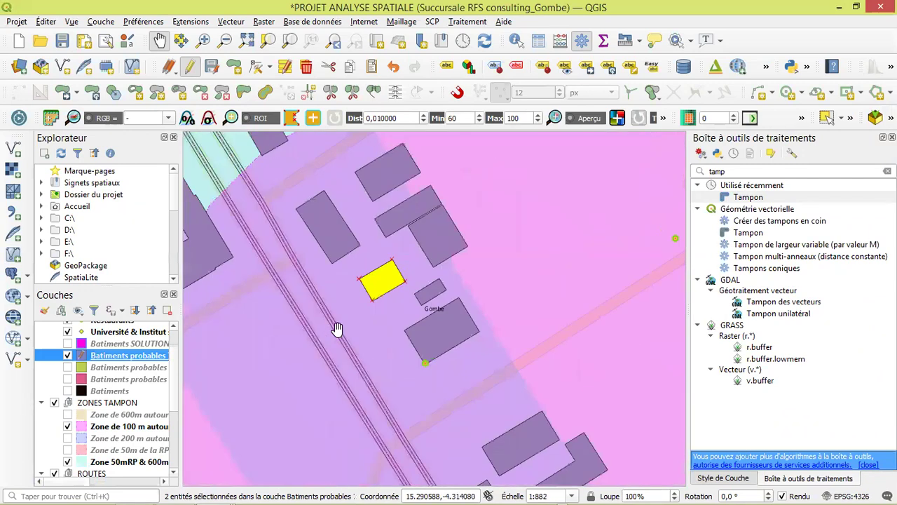
Check the Aire_m2 and Surf_m2 values of the selected buildings in the Batiments probables 75% attribute table and close it.
right_click(122, 351)
click(139, 192)
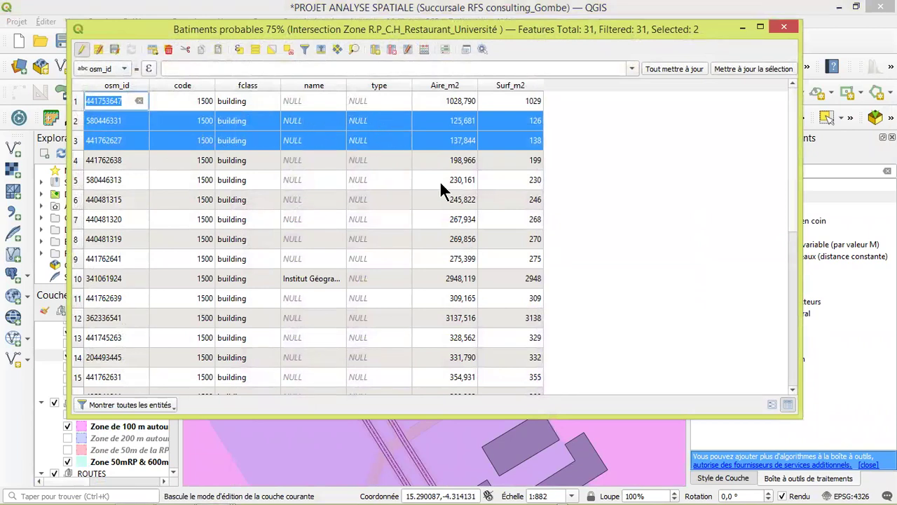
drag(790, 185, 764, 141)
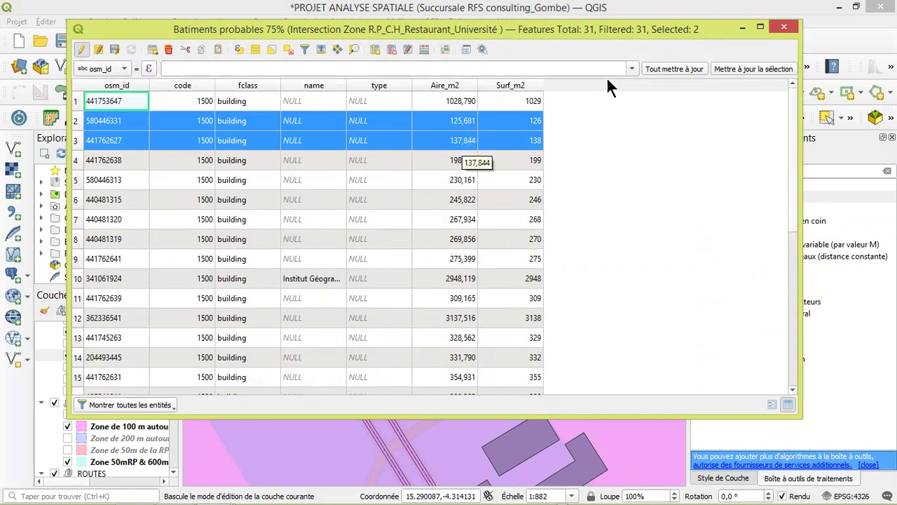
click(791, 25)
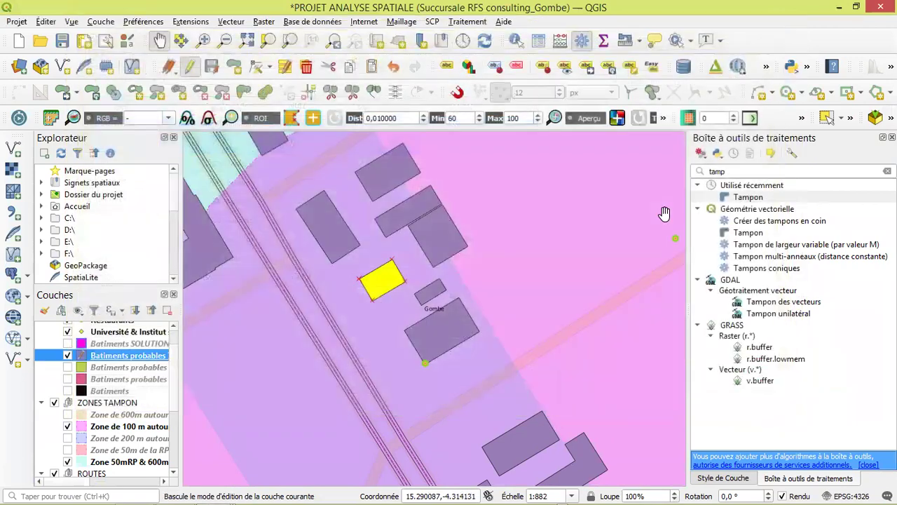
Stop editing the Batiments probables 75% layer and save its changes.
scroll(405, 324, down, 2)
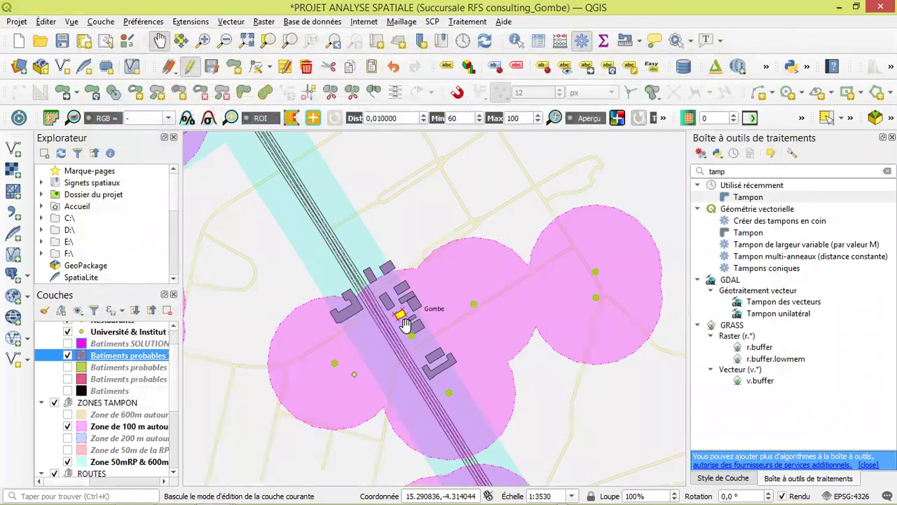
scroll(406, 324, down, 2)
scroll(394, 338, down, 1)
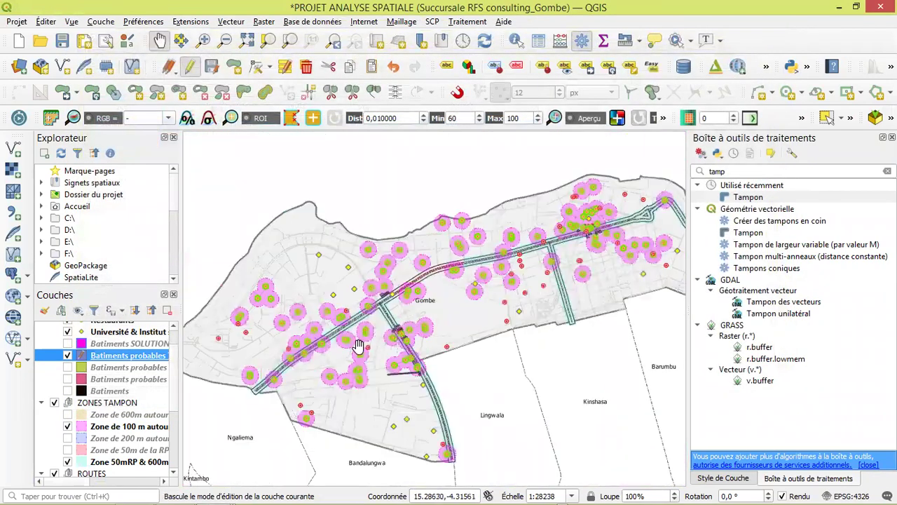
scroll(445, 312, up, 1)
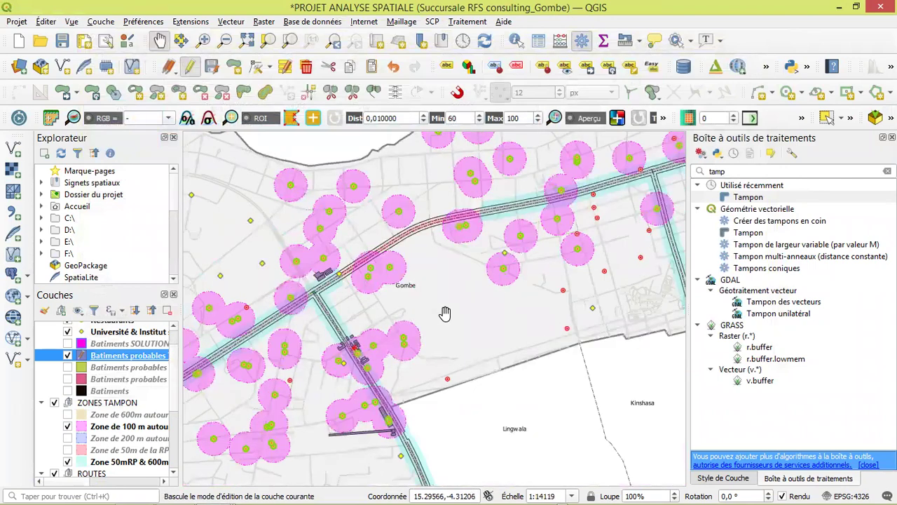
scroll(314, 343, up, 1)
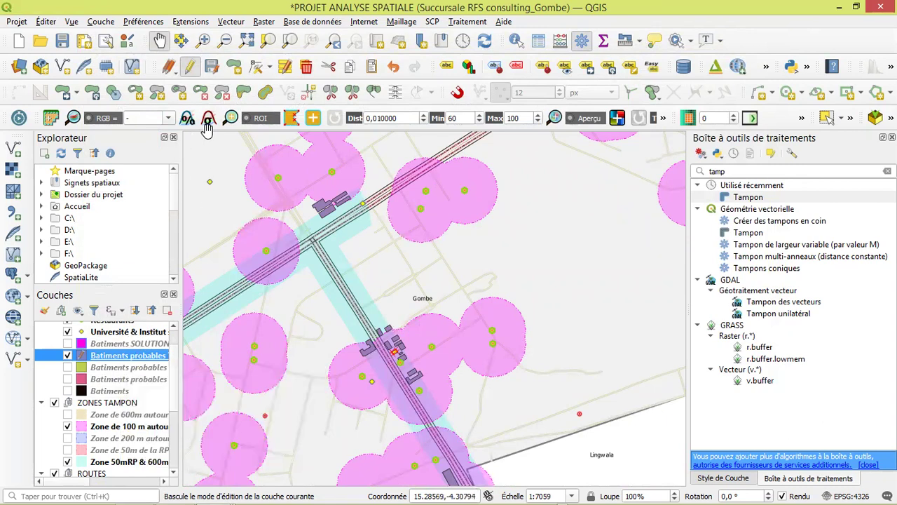
click(191, 66)
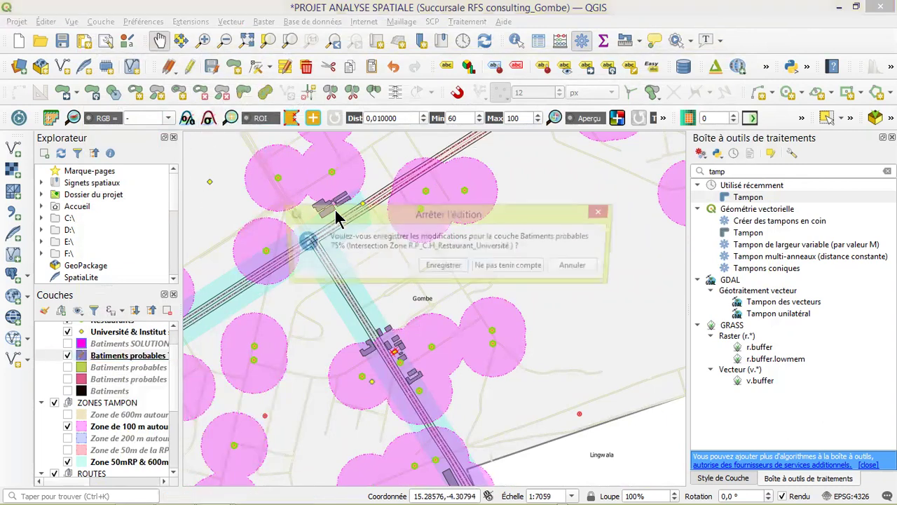
click(444, 267)
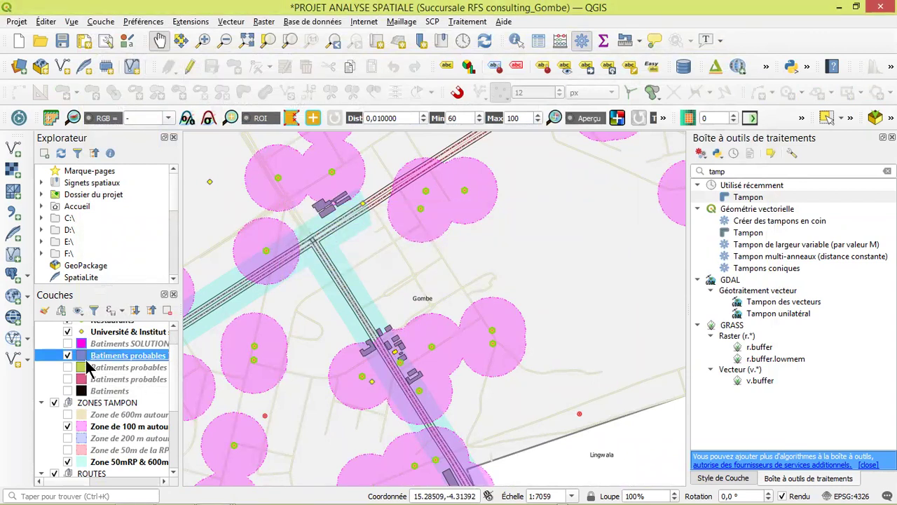
right_click(122, 359)
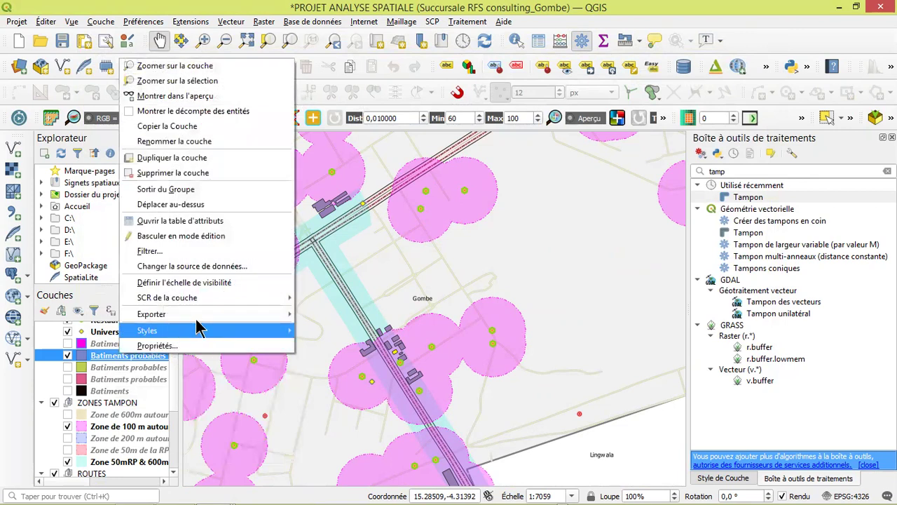
mouse_move(200, 314)
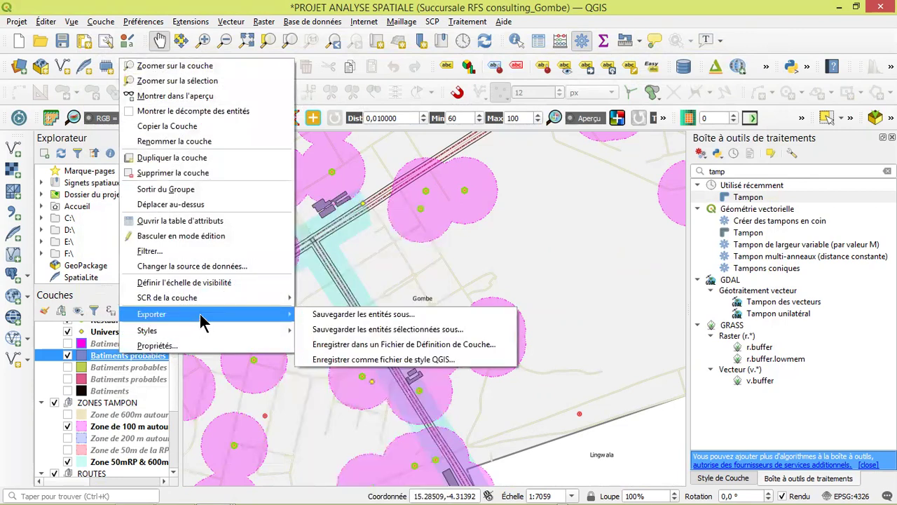
click(378, 330)
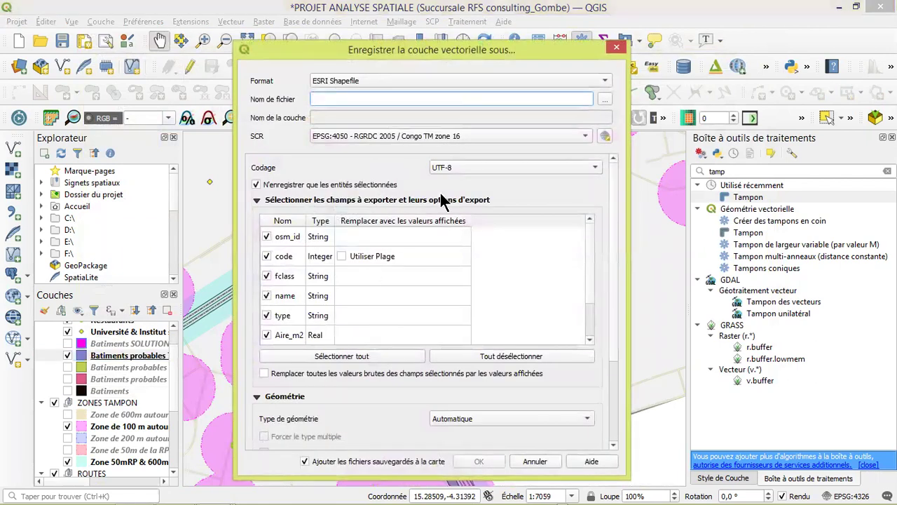
click(605, 100)
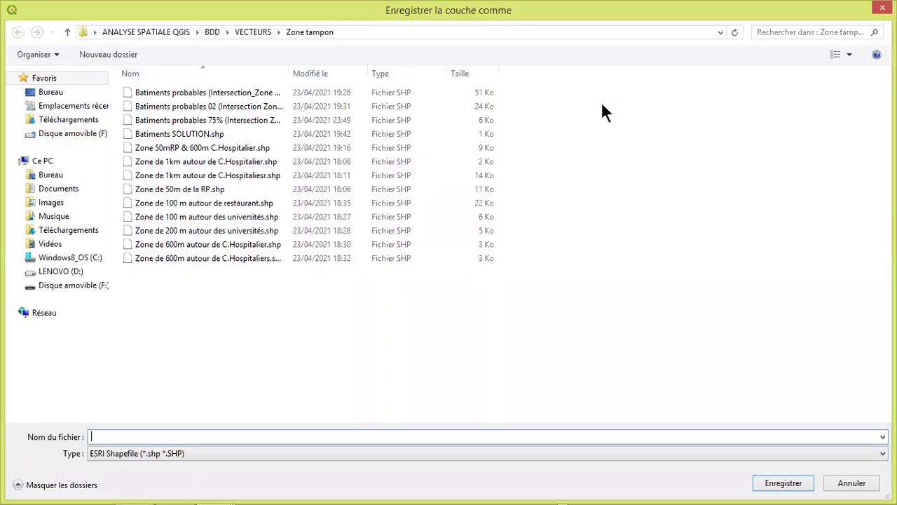
click(157, 134)
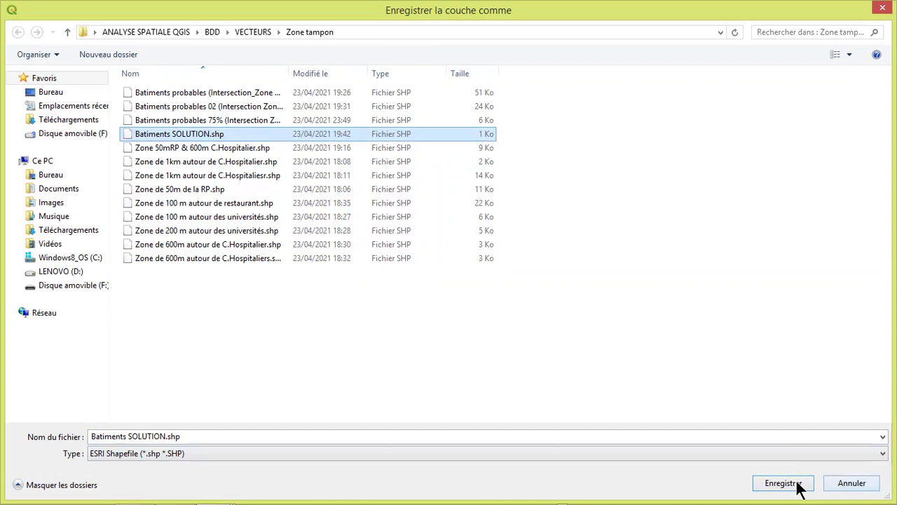
click(841, 490)
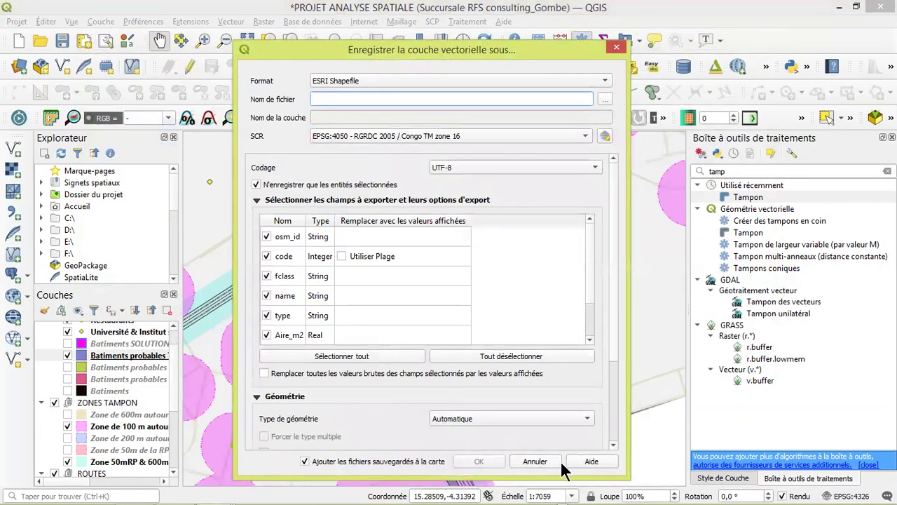
click(551, 463)
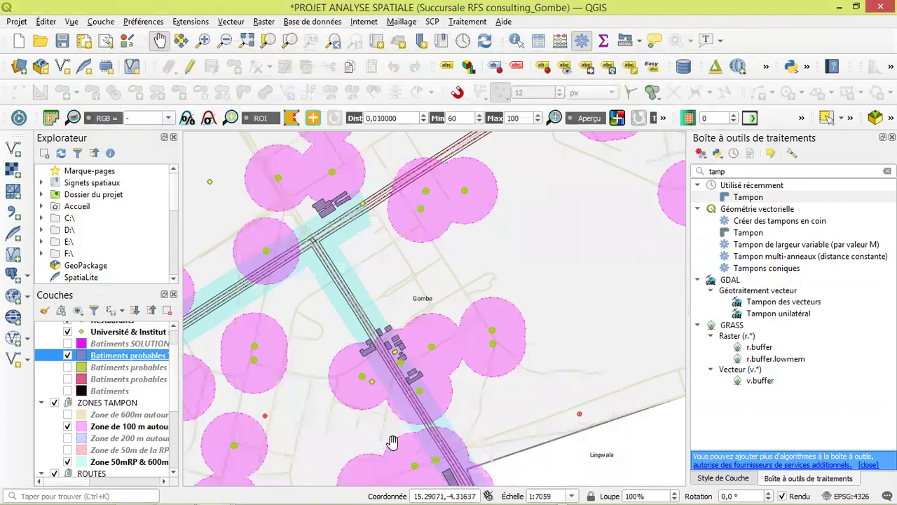
Show the Batiments SOLUTION layer and hide Batiments probables 75%, the 100 m restaurant buffer and the Zone 50mRP & 600m buffer.
click(67, 356)
click(67, 343)
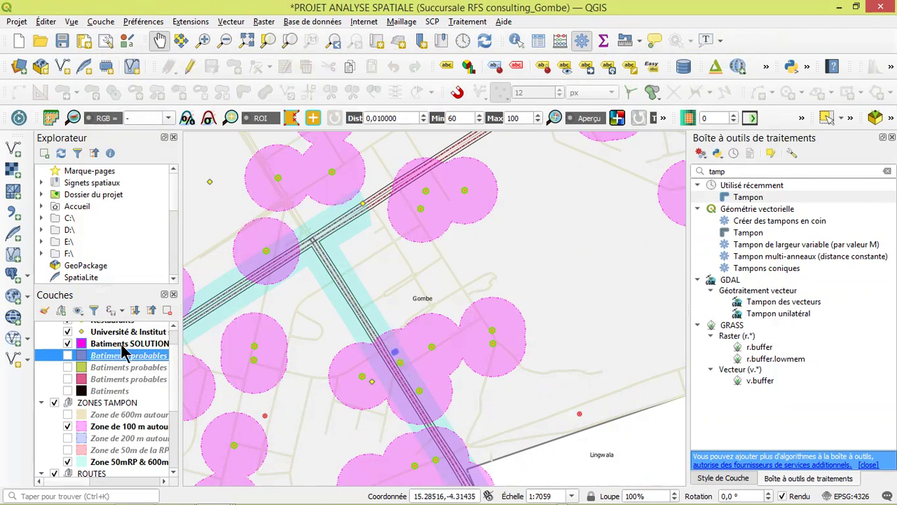
click(122, 344)
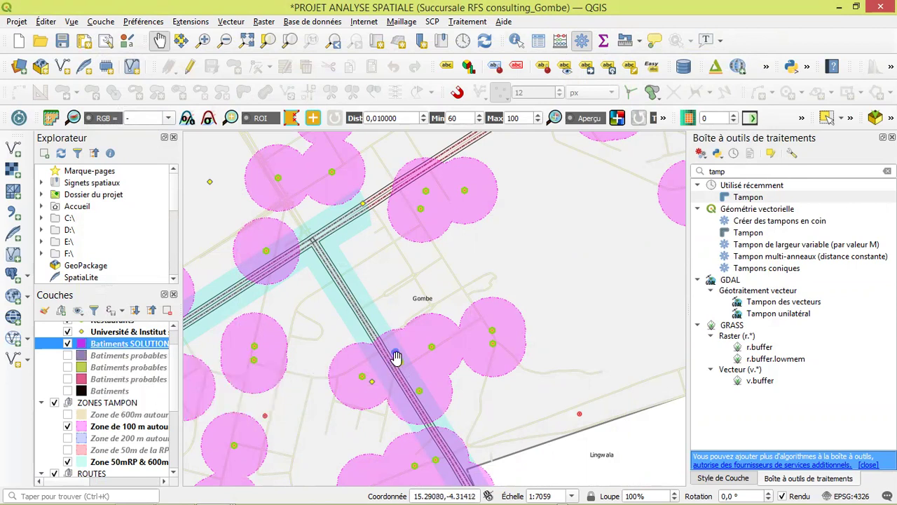
click(68, 426)
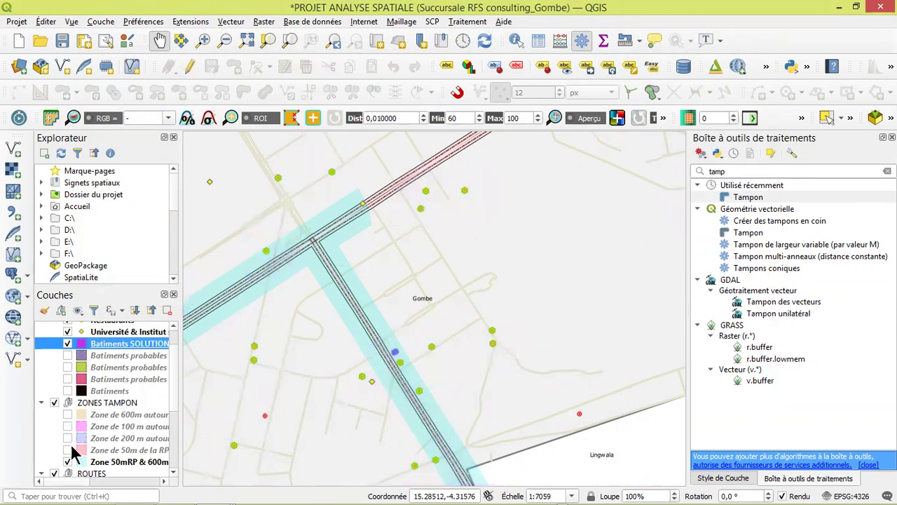
click(67, 461)
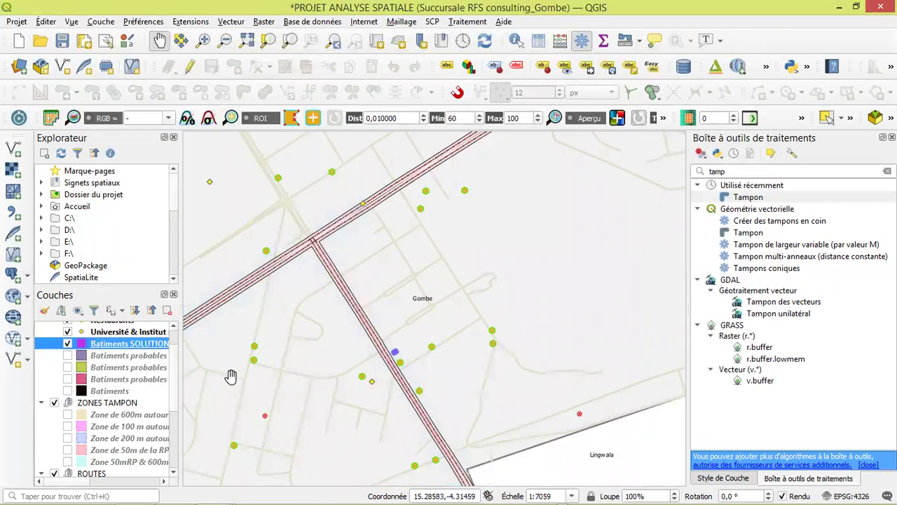
Examine the Batiments SOLUTION buildings up close on the map, first beside the southwestern main road, then near the northeastern main road.
scroll(265, 377, down, 2)
drag(254, 412, 342, 352)
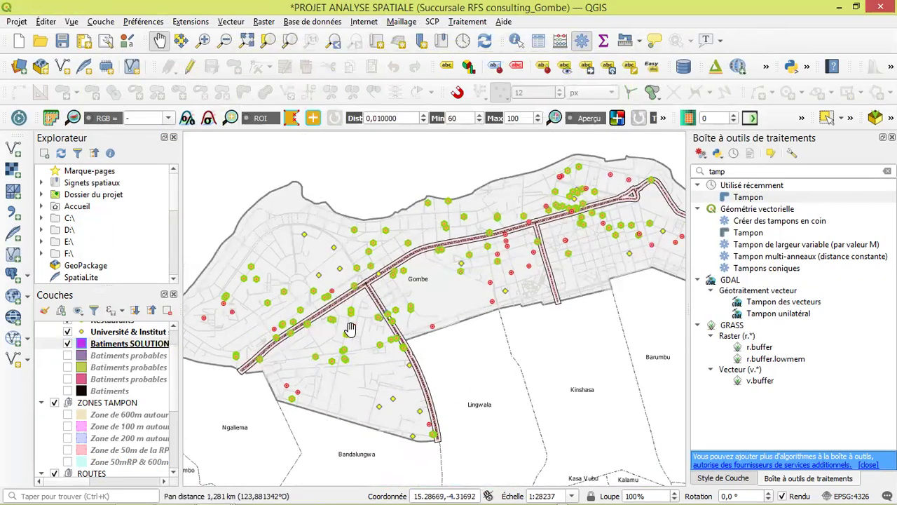
scroll(363, 308, up, 2)
scroll(457, 321, up, 2)
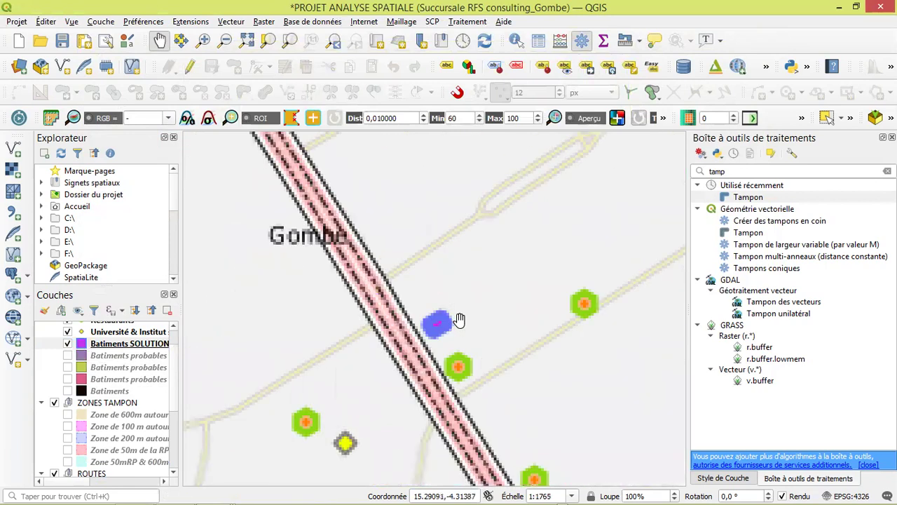
scroll(437, 325, up, 1)
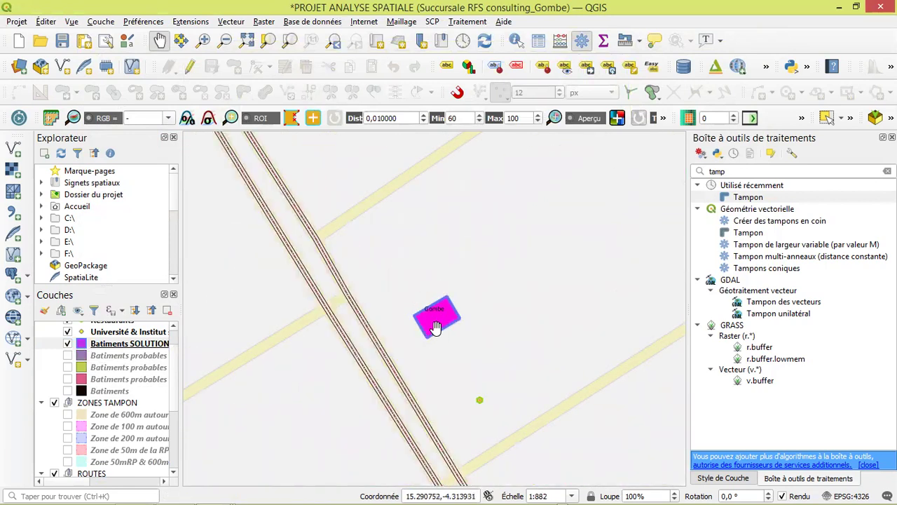
scroll(436, 327, up, 1)
scroll(436, 327, down, 5)
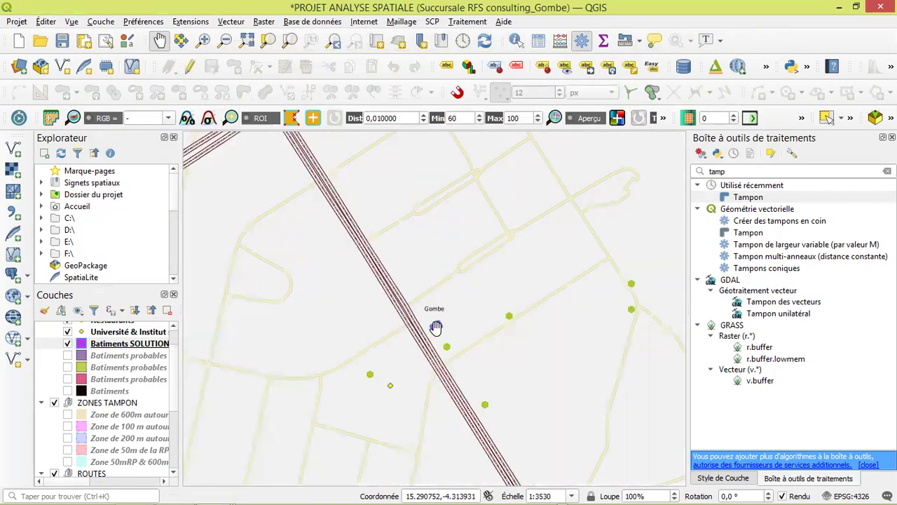
drag(476, 261, 266, 374)
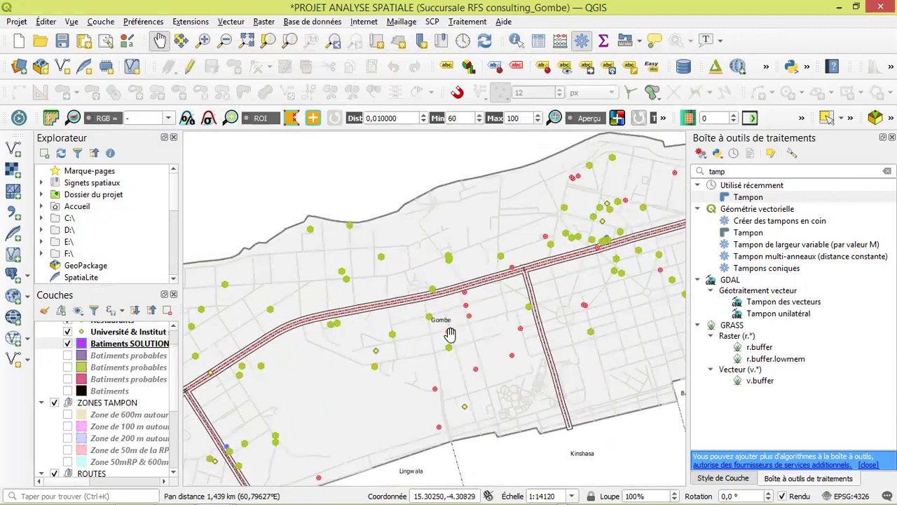
drag(534, 285, 353, 330)
scroll(425, 276, up, 4)
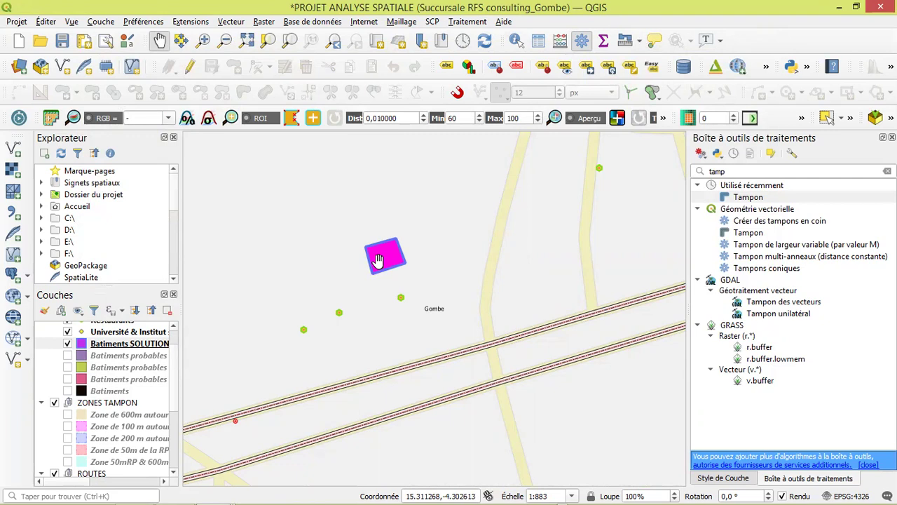
scroll(377, 260, down, 5)
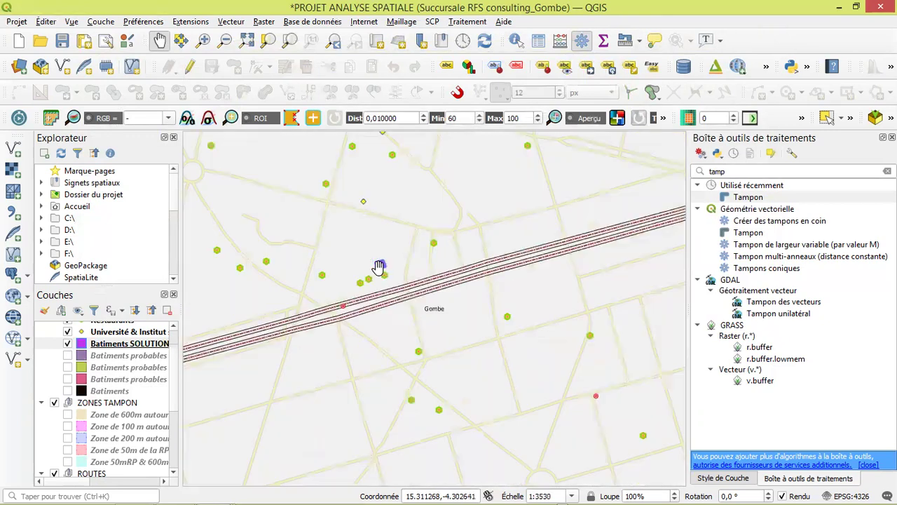
scroll(375, 298, down, 1)
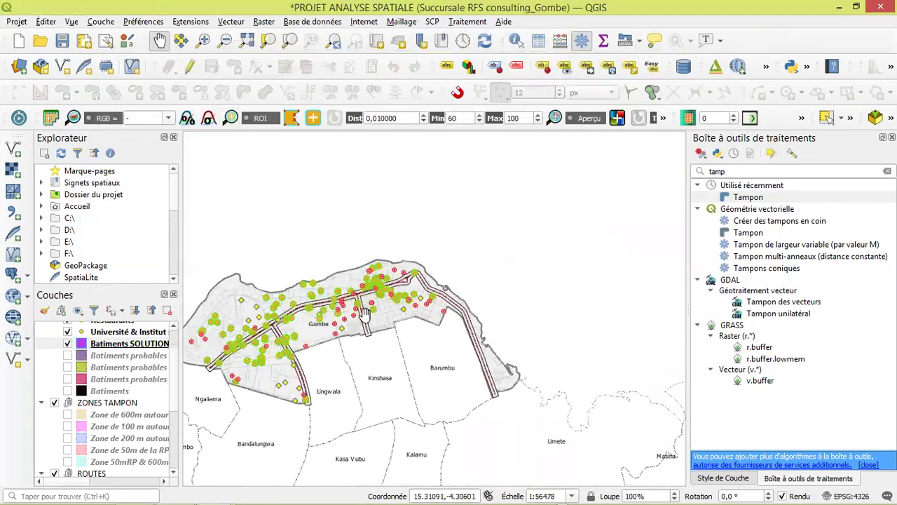
Review the southwestern solution building again and its location relative to the main roads across the whole Gombe commune.
drag(359, 322, 449, 272)
scroll(448, 272, up, 1)
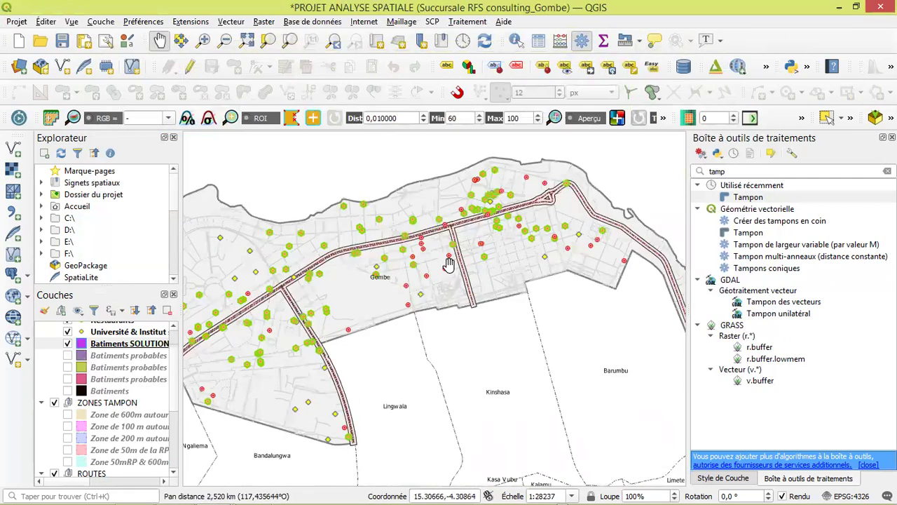
drag(362, 304, 403, 327)
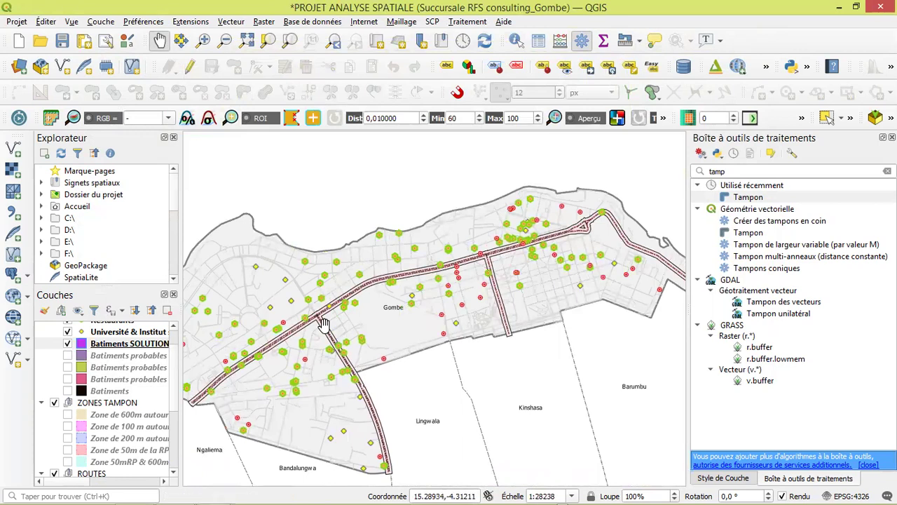
scroll(323, 323, up, 1)
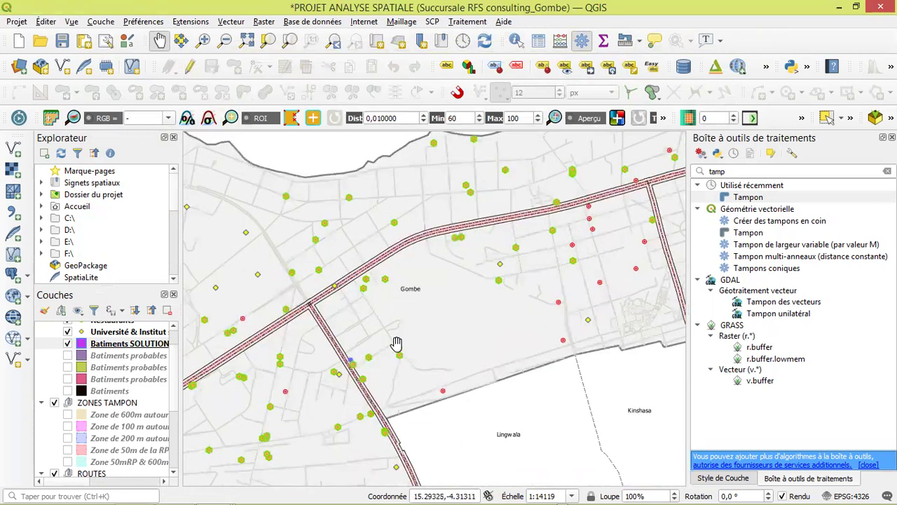
scroll(348, 361, up, 2)
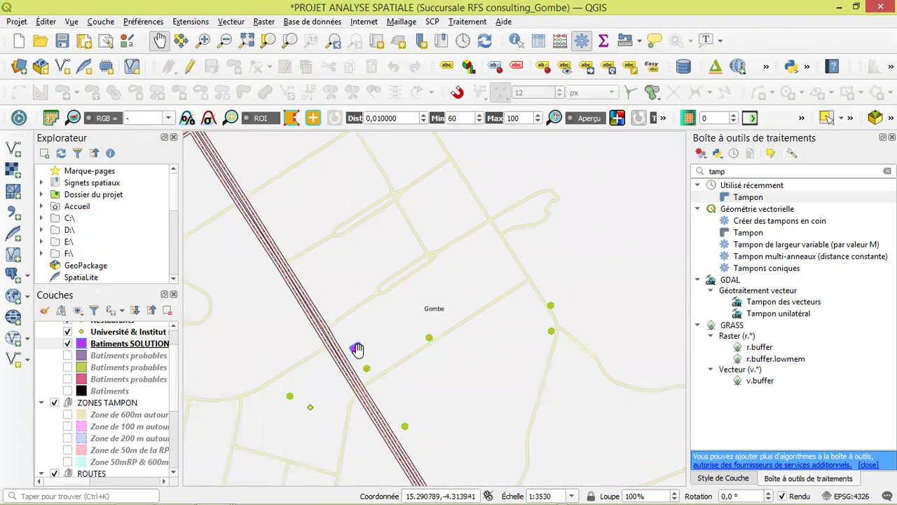
scroll(357, 349, up, 1)
scroll(351, 343, down, 2)
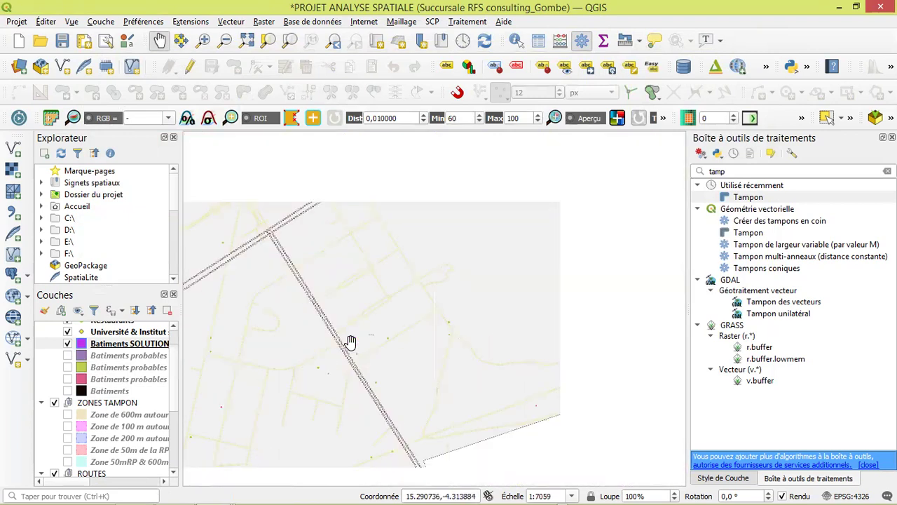
scroll(350, 342, down, 2)
drag(486, 426, 595, 282)
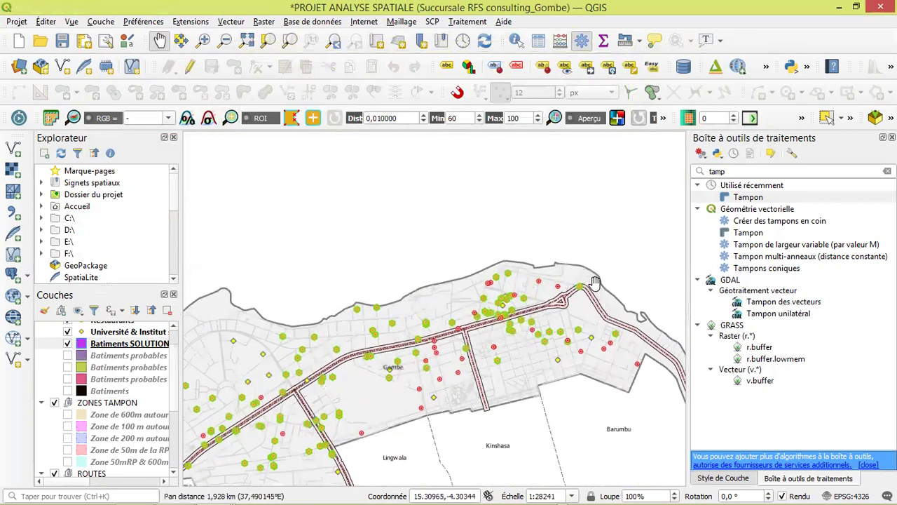
scroll(434, 360, down, 1)
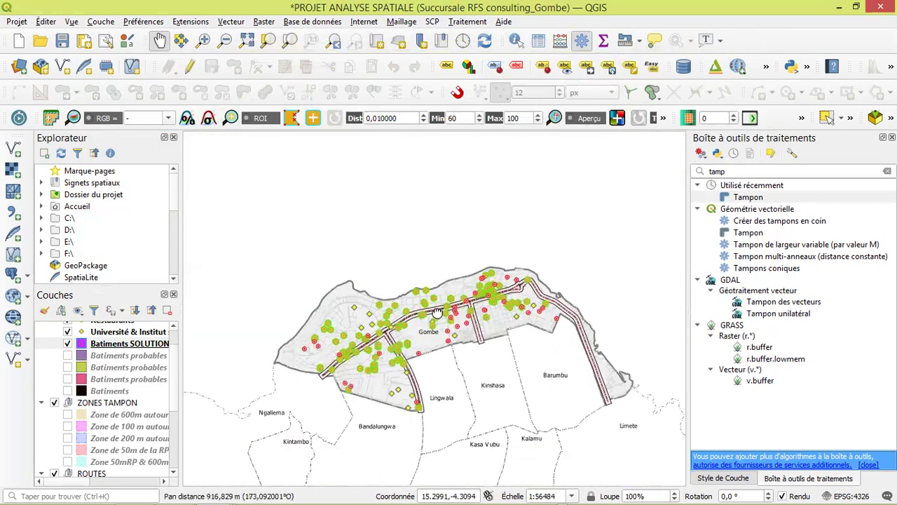